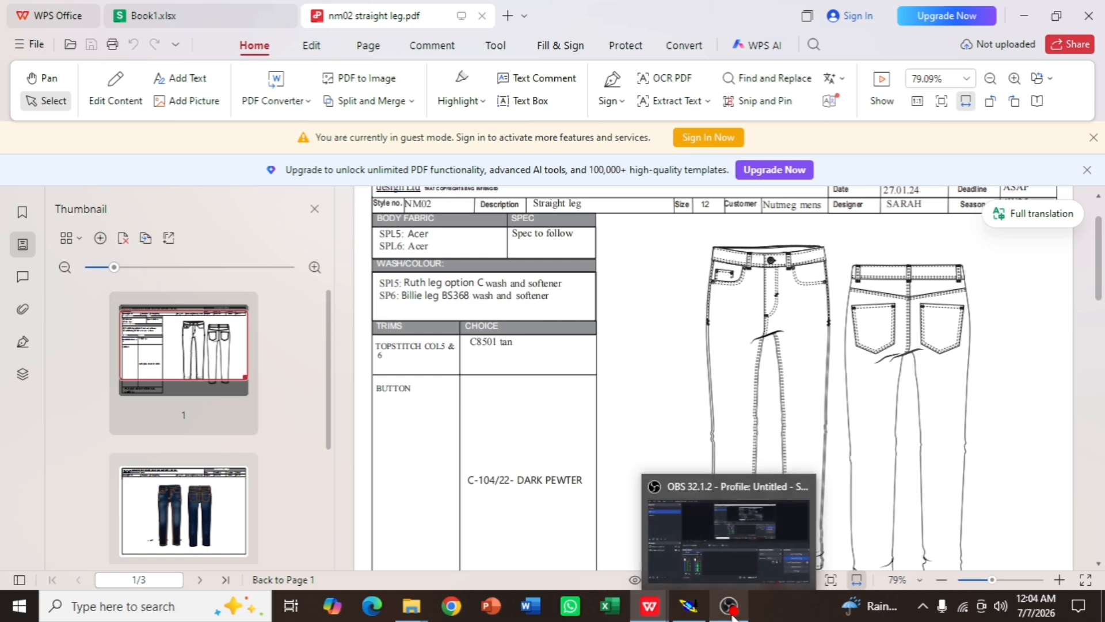
Examine the sketches and size specification in nm02 straight leg.pdf and the measurement list in Book1.xlsx
mouse_move(641, 609)
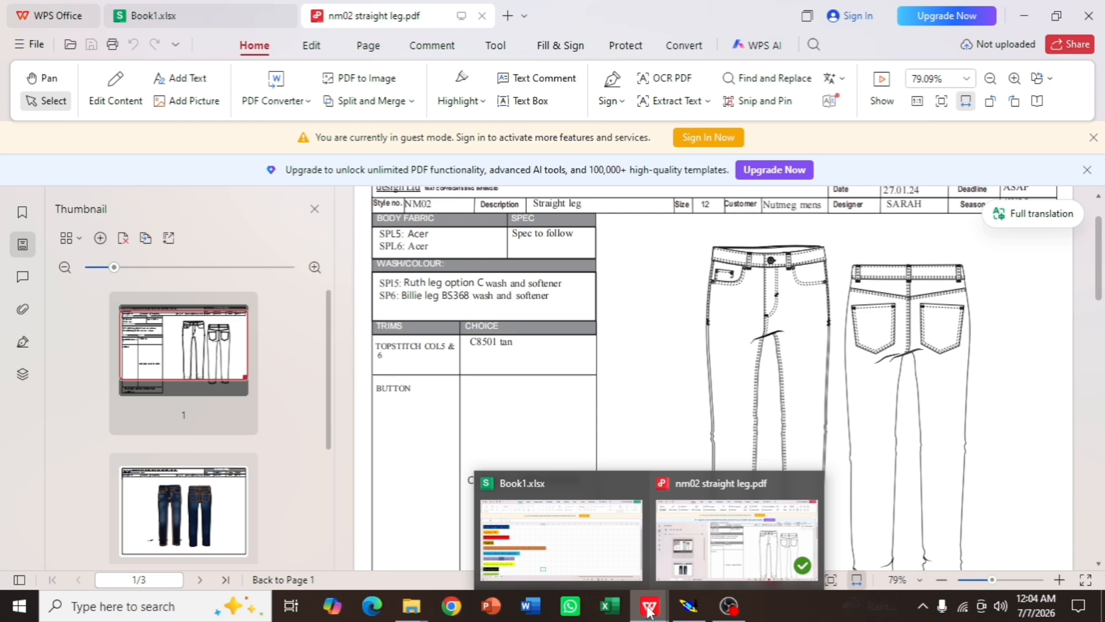
scroll(821, 334, down, 2)
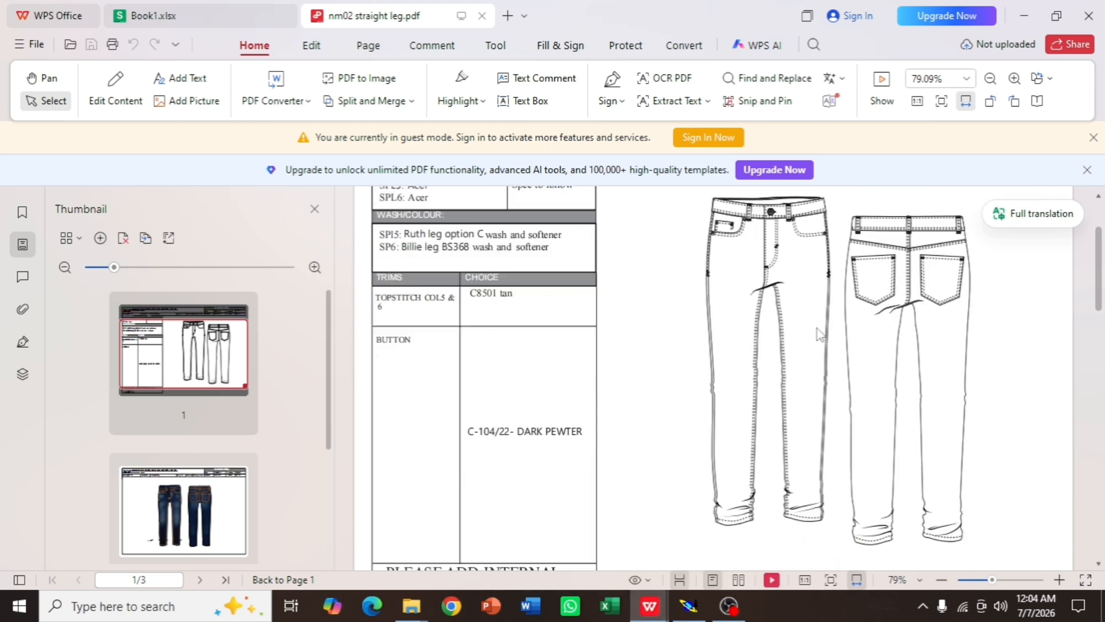
scroll(820, 334, up, 3)
scroll(781, 351, down, 8)
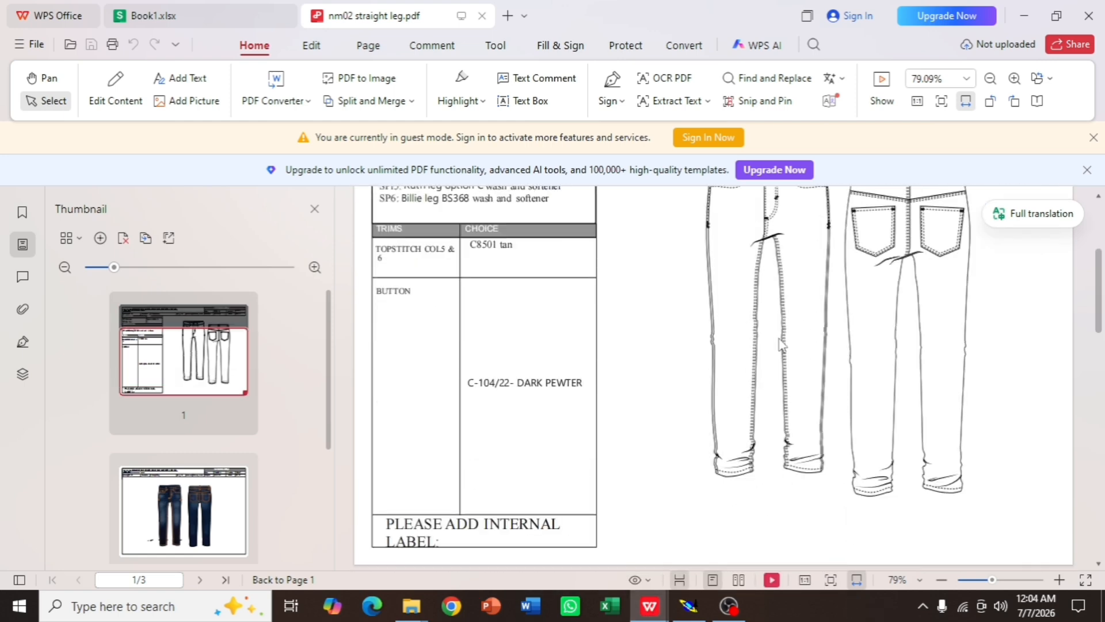
scroll(780, 353, down, 3)
scroll(720, 323, down, 6)
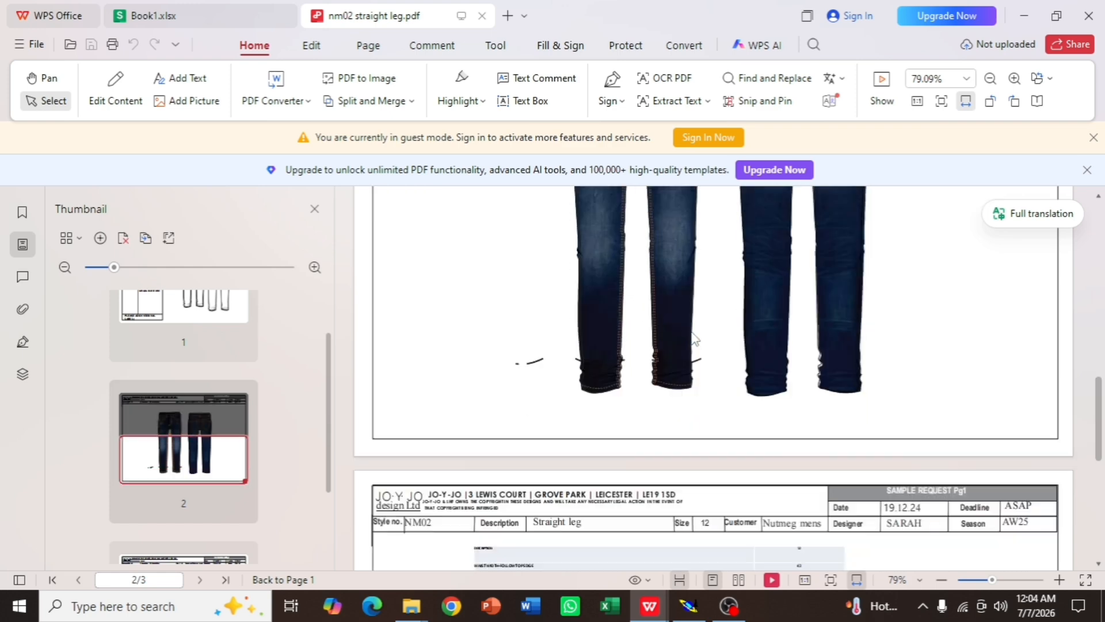
scroll(690, 340, down, 3)
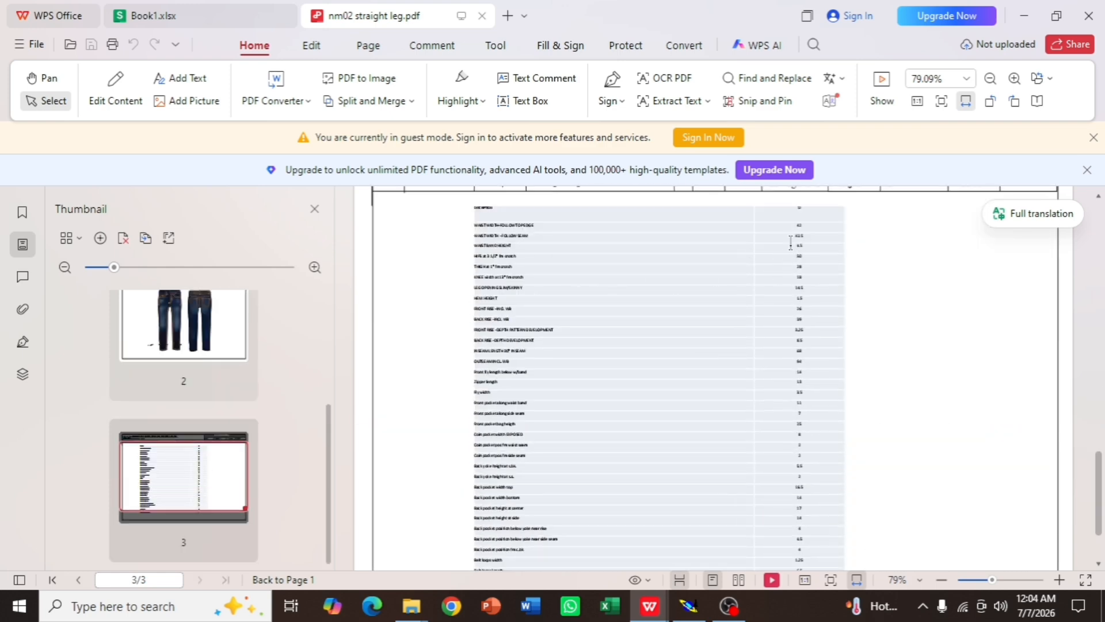
scroll(789, 271, down, 2)
scroll(790, 281, up, 2)
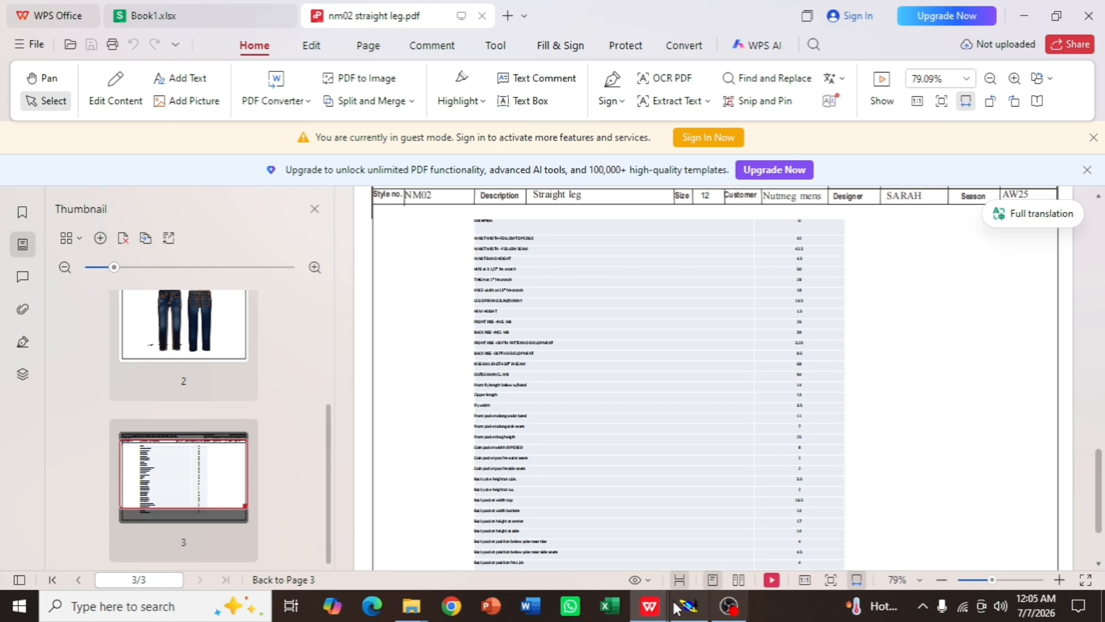
click(581, 557)
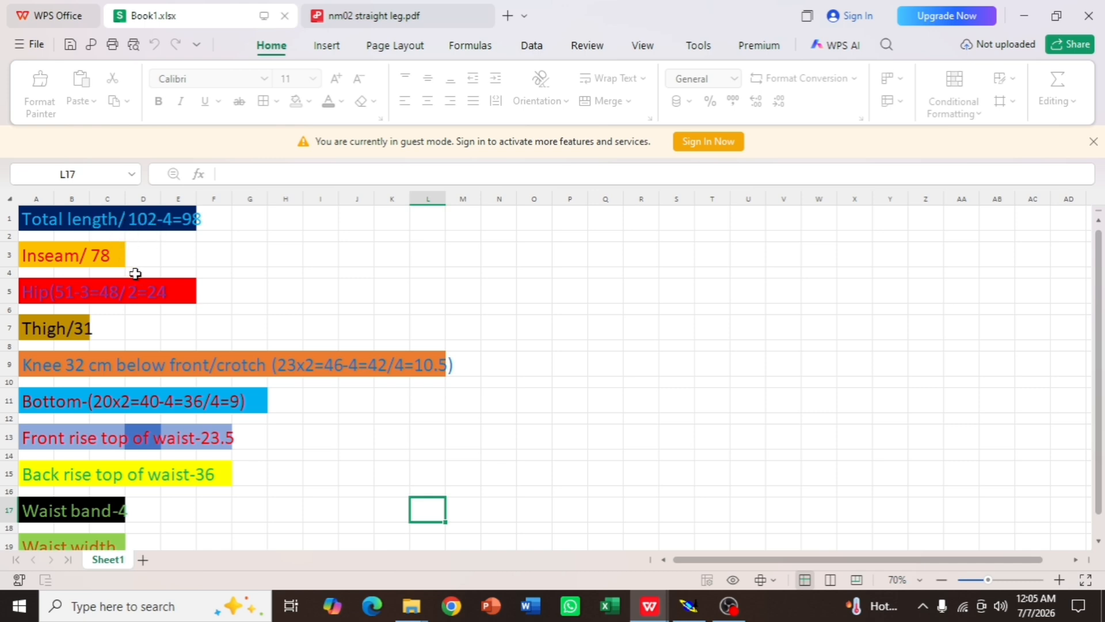
scroll(135, 273, down, 1)
scroll(127, 278, up, 1)
Switch to Modaris and create a new model named PANT
click(688, 610)
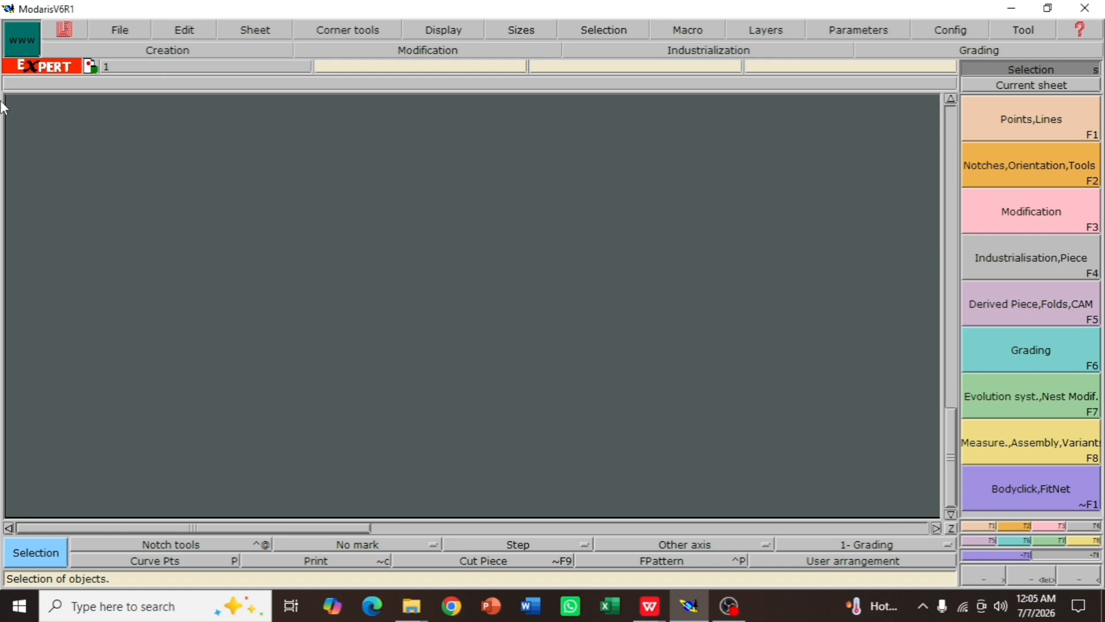
click(116, 35)
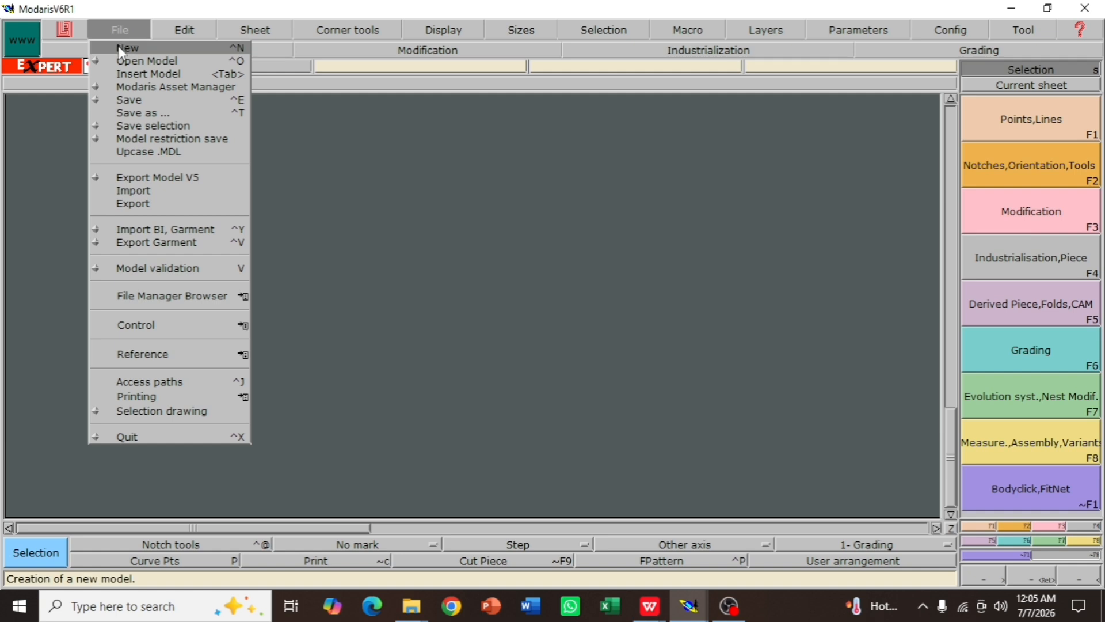
click(118, 45)
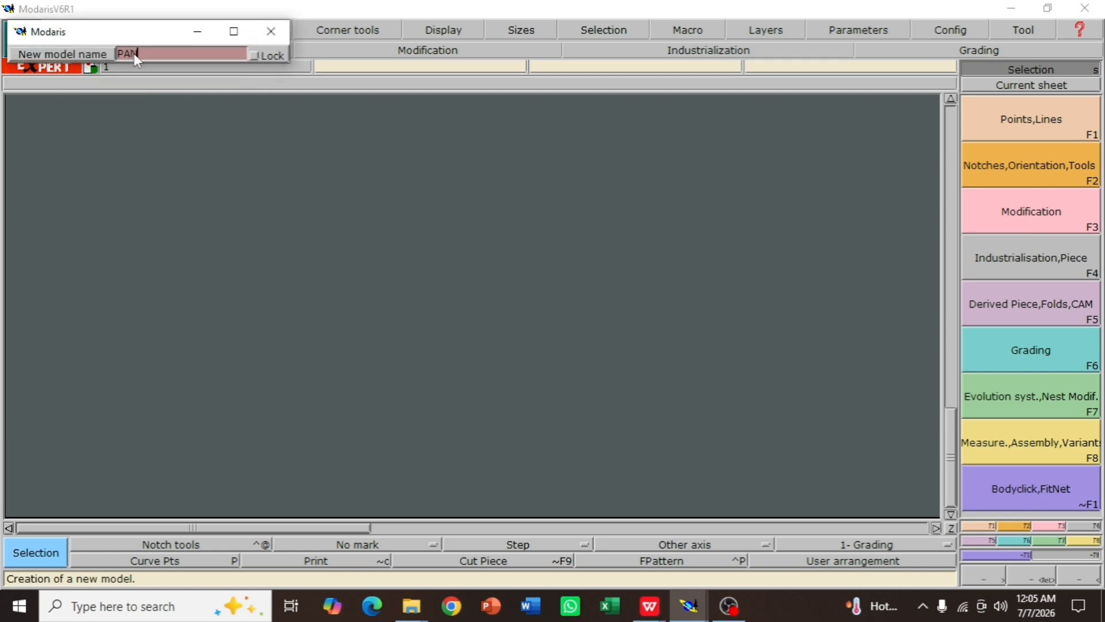
key(Return)
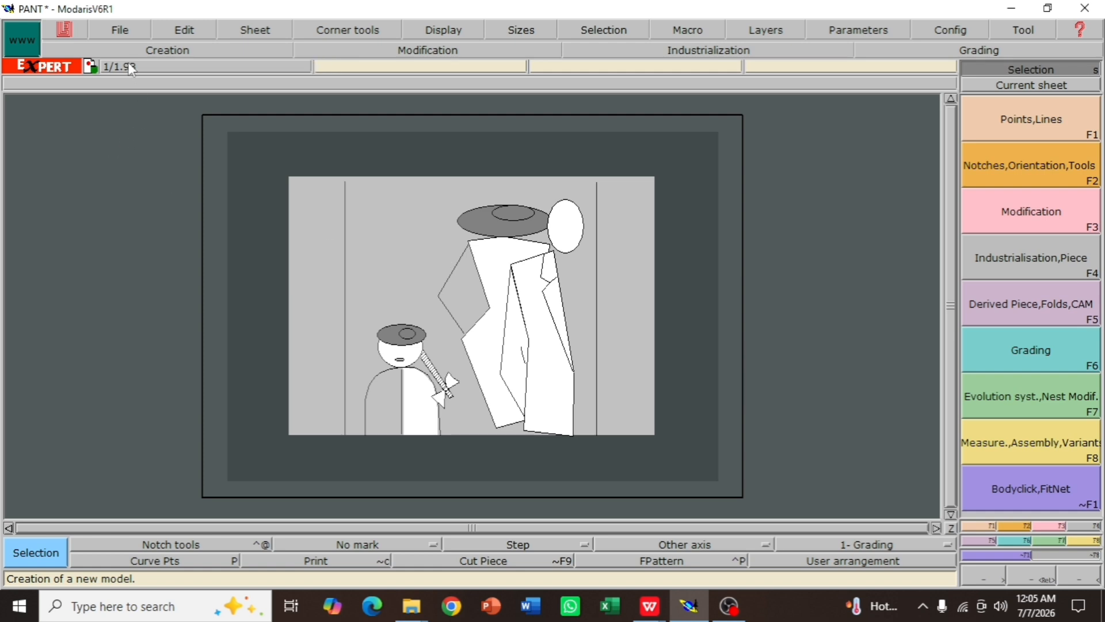
Set the access paths for all model libraries and directories to the C:/LAFTIES/PANT/ folder
click(123, 29)
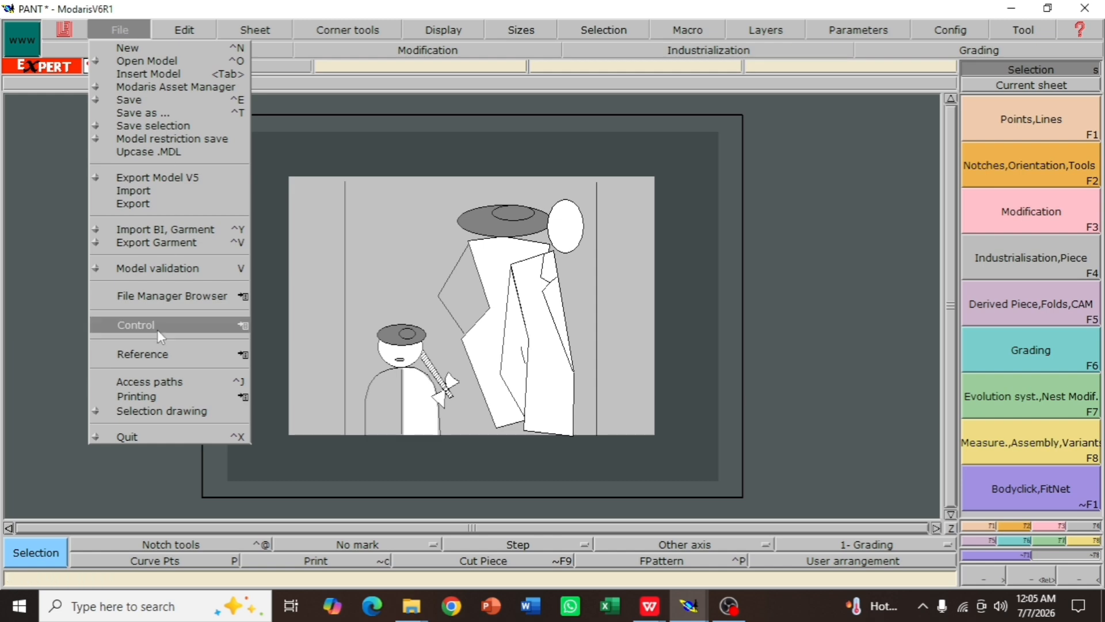
click(167, 382)
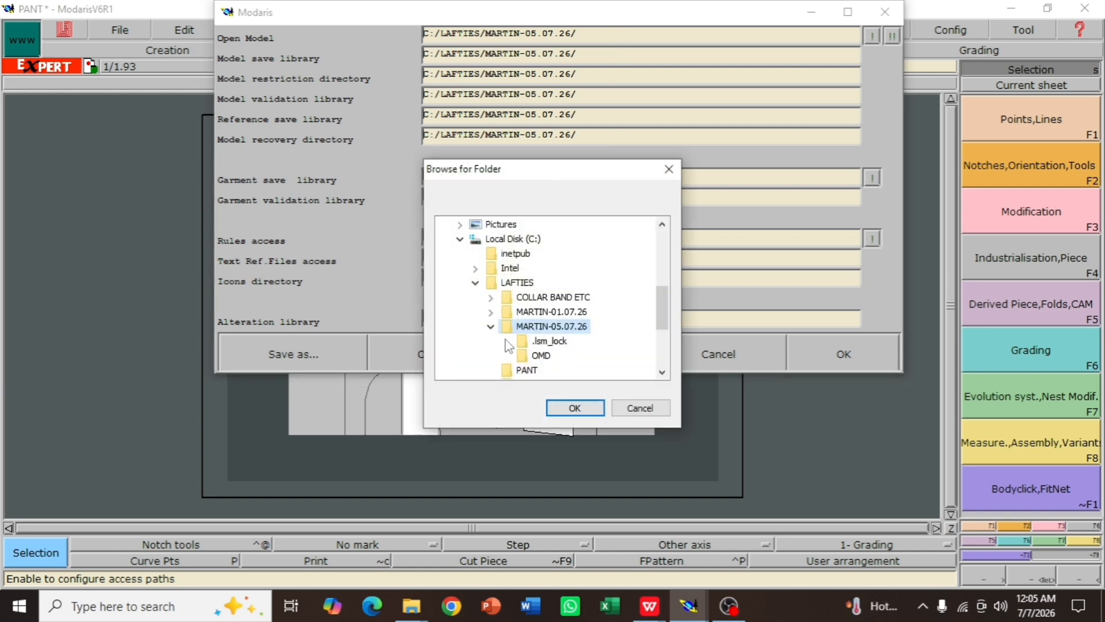
click(662, 372)
click(662, 371)
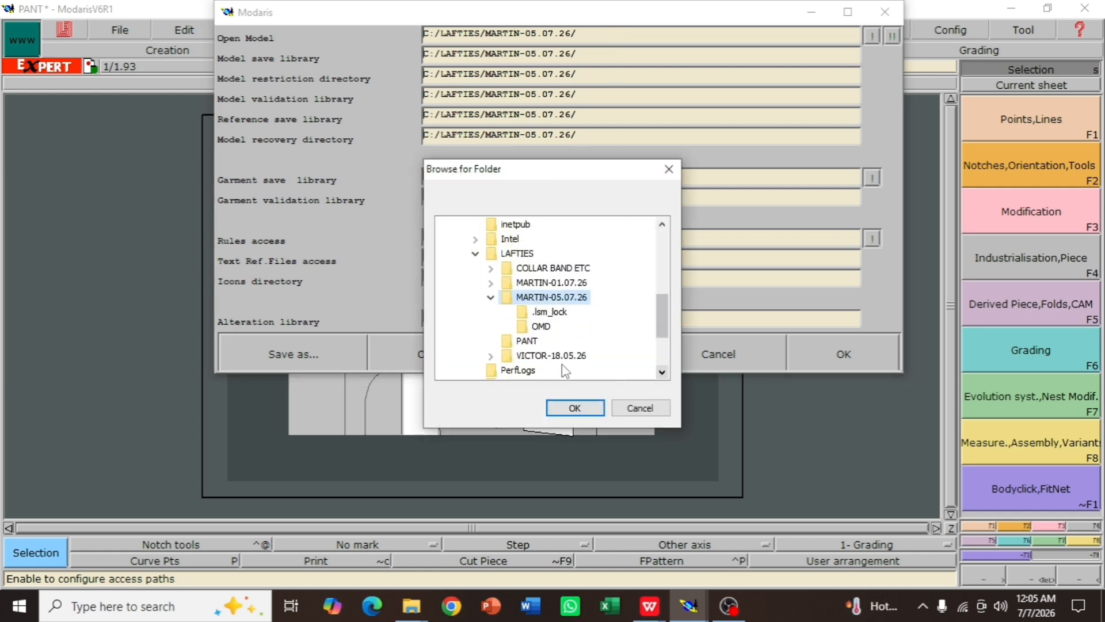
click(526, 341)
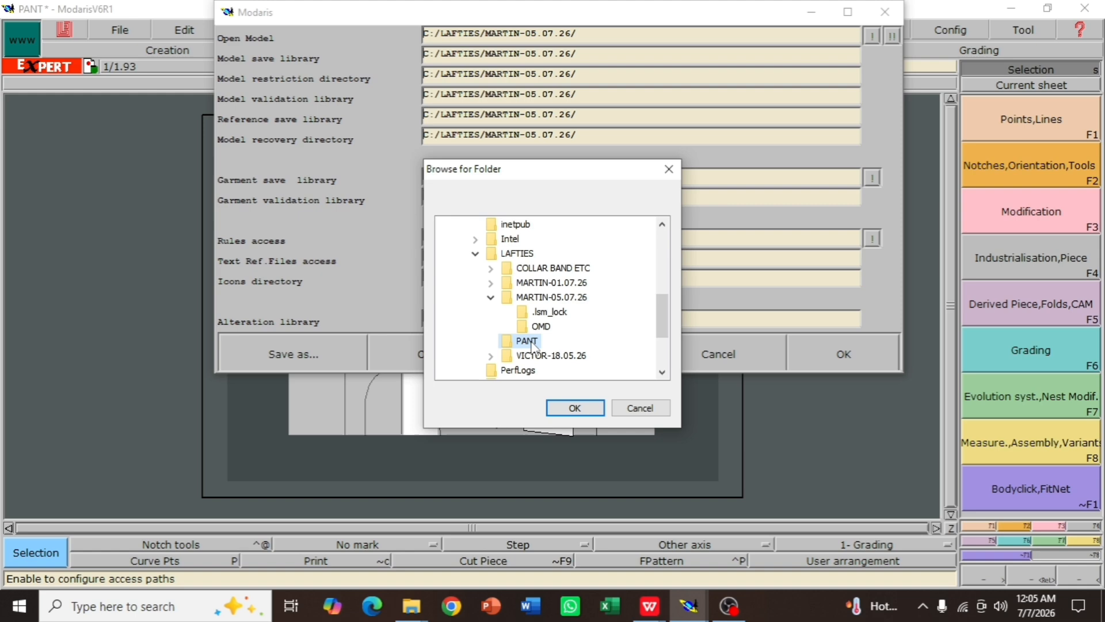
click(575, 407)
click(892, 36)
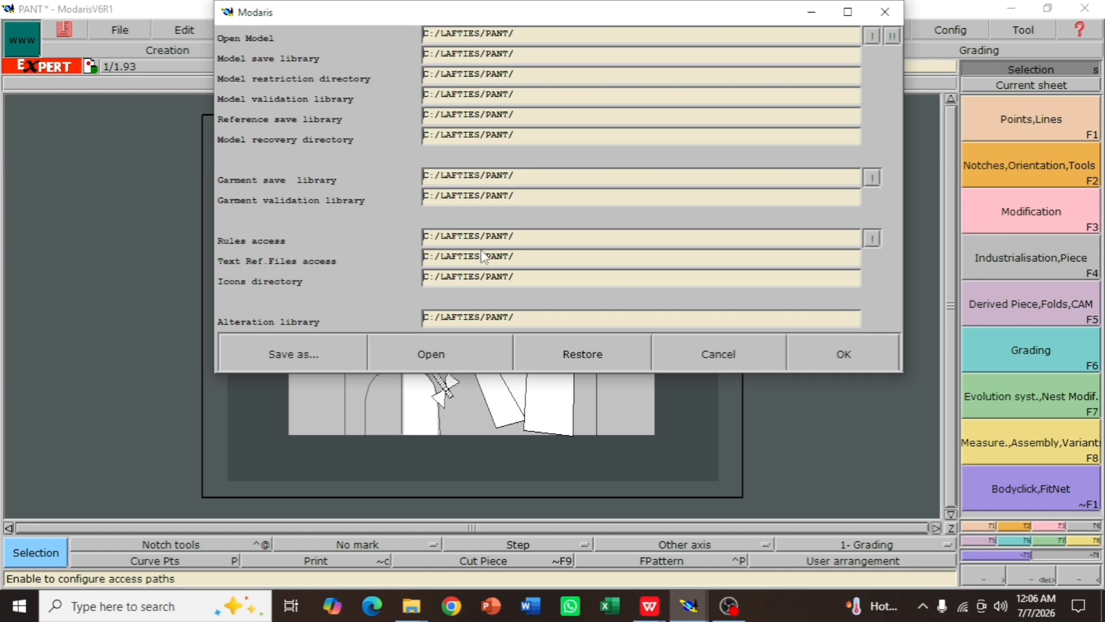
click(845, 352)
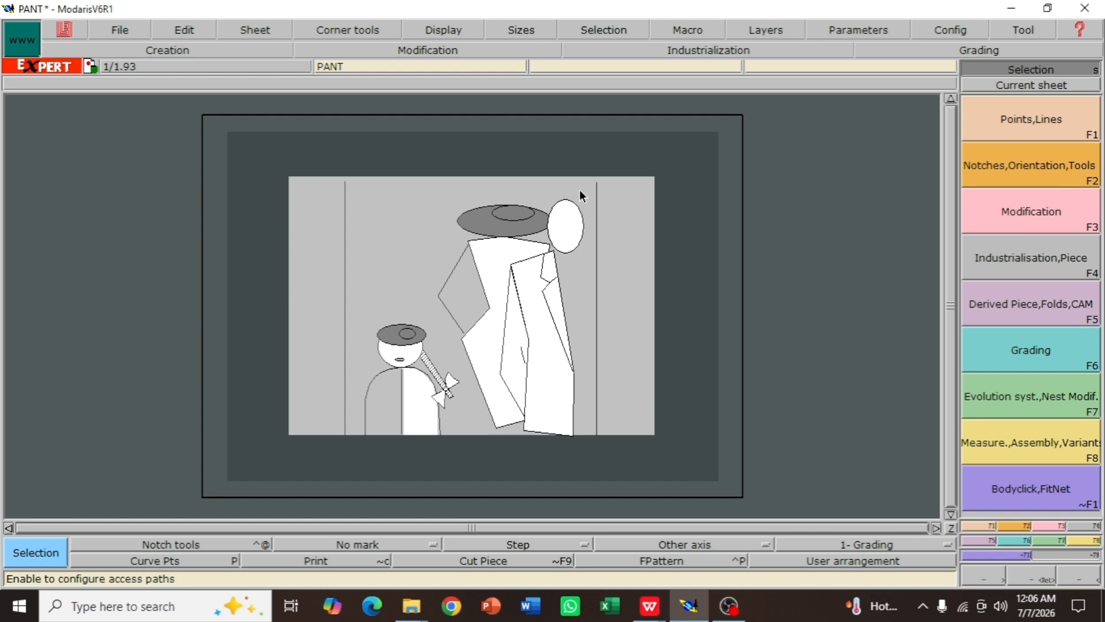
Show the title block on the PANT model sheet and toggle the display of handles and sizes
click(447, 33)
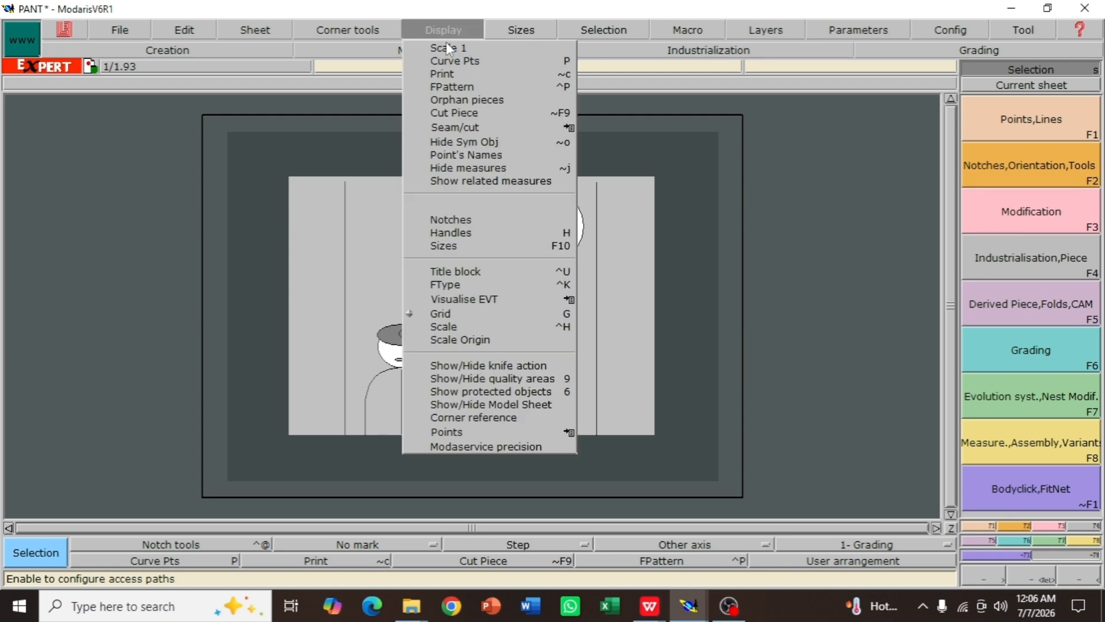
click(461, 237)
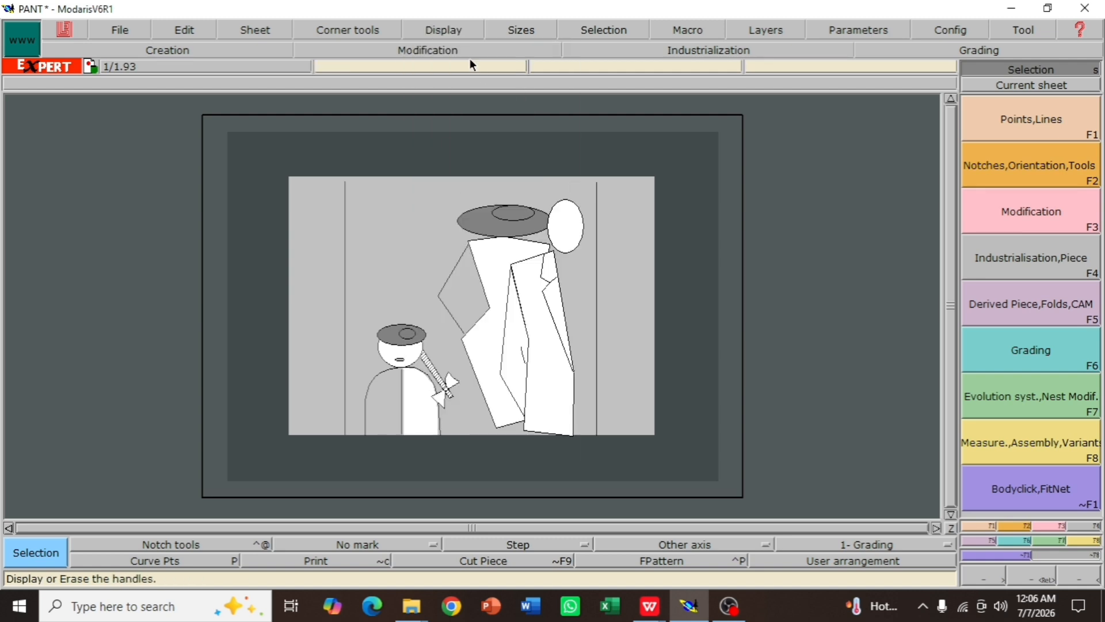
click(451, 35)
click(461, 247)
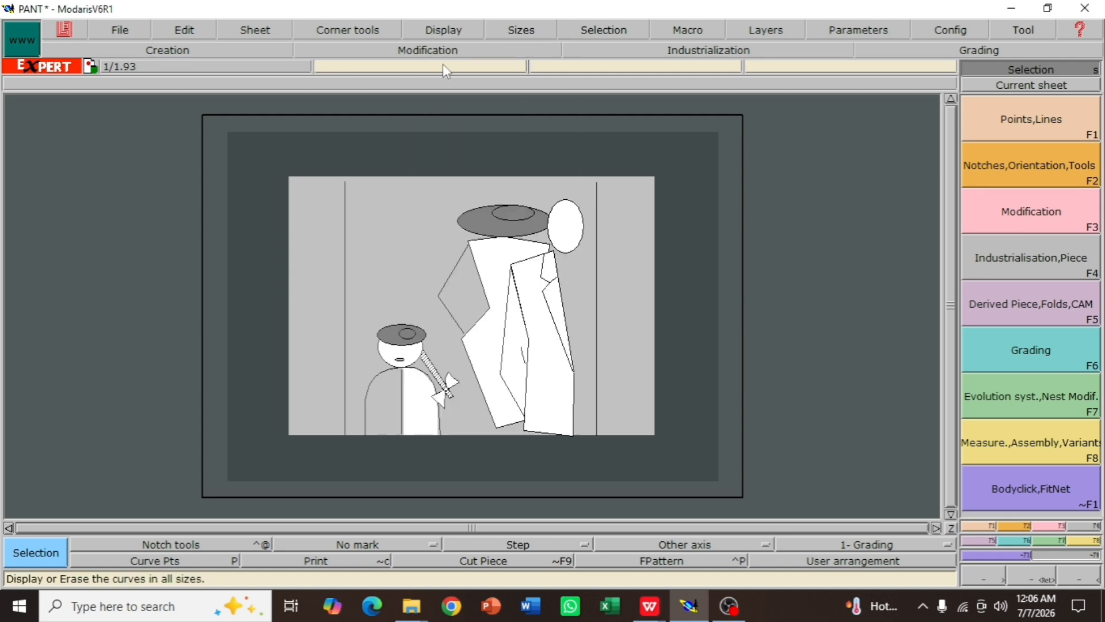
click(448, 31)
click(464, 268)
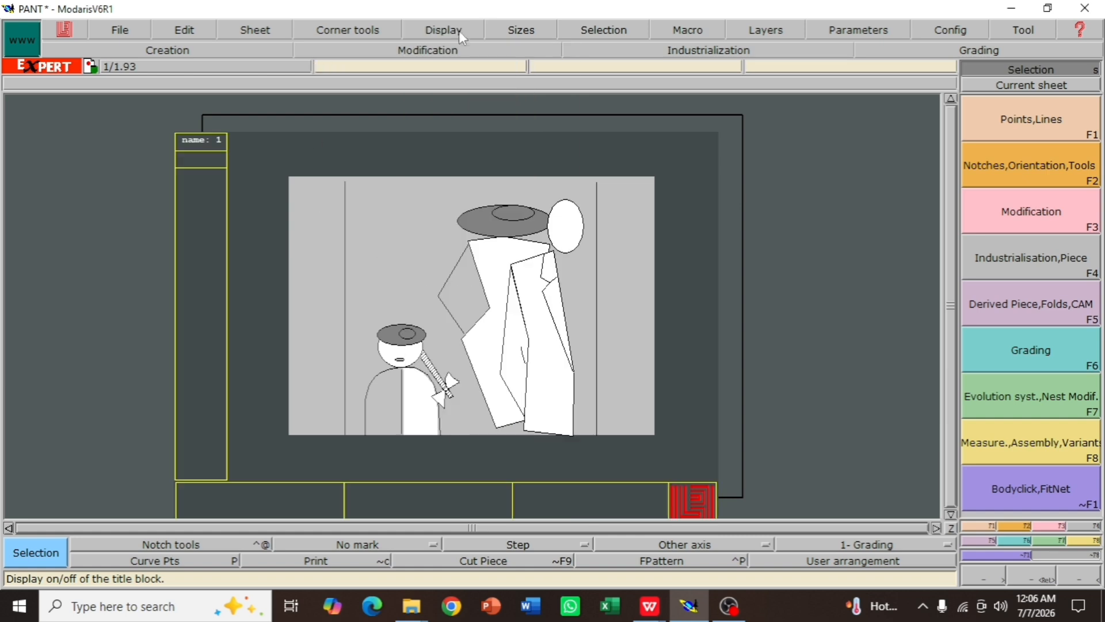
click(459, 32)
click(452, 233)
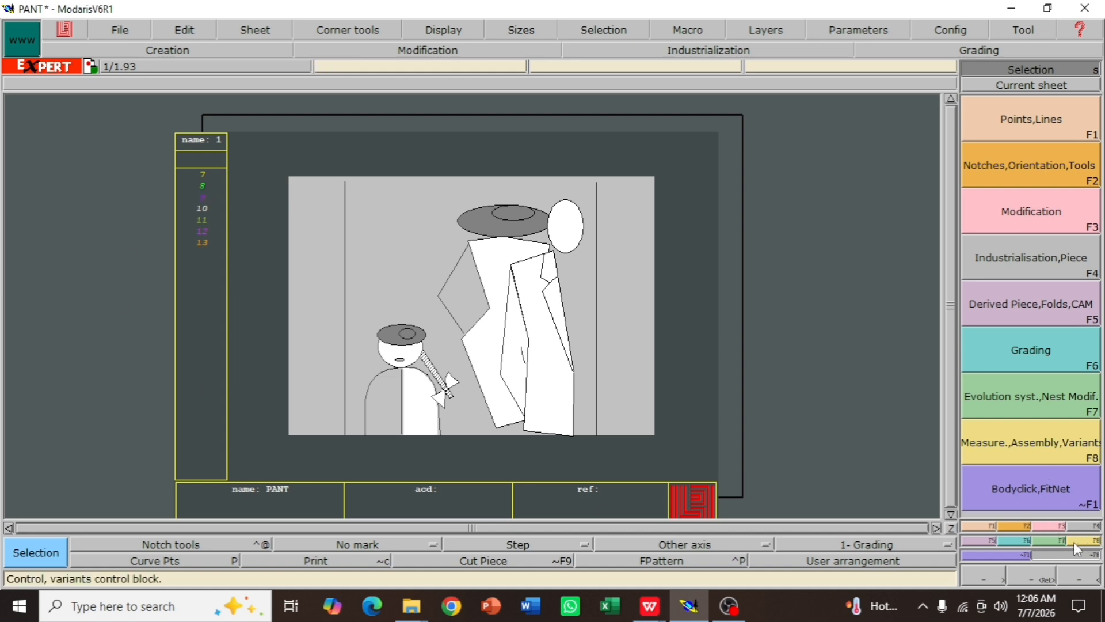
Import the size range from "XS TO XXL evt.", replace it with the one from "XS TO XXL evt", and arrange all sheets
click(1055, 540)
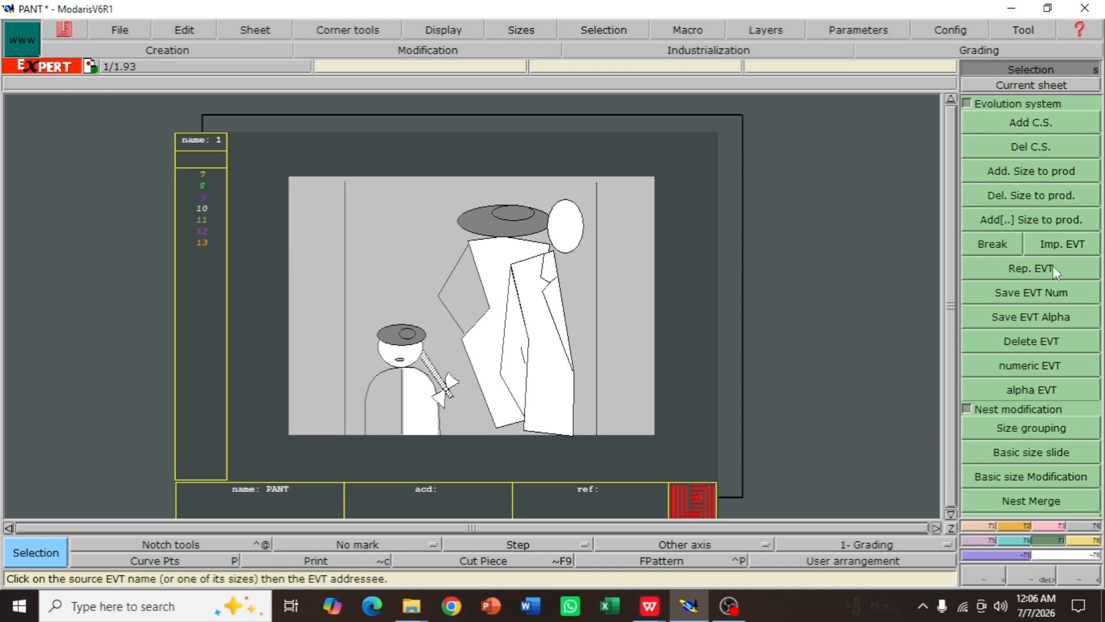
click(1053, 249)
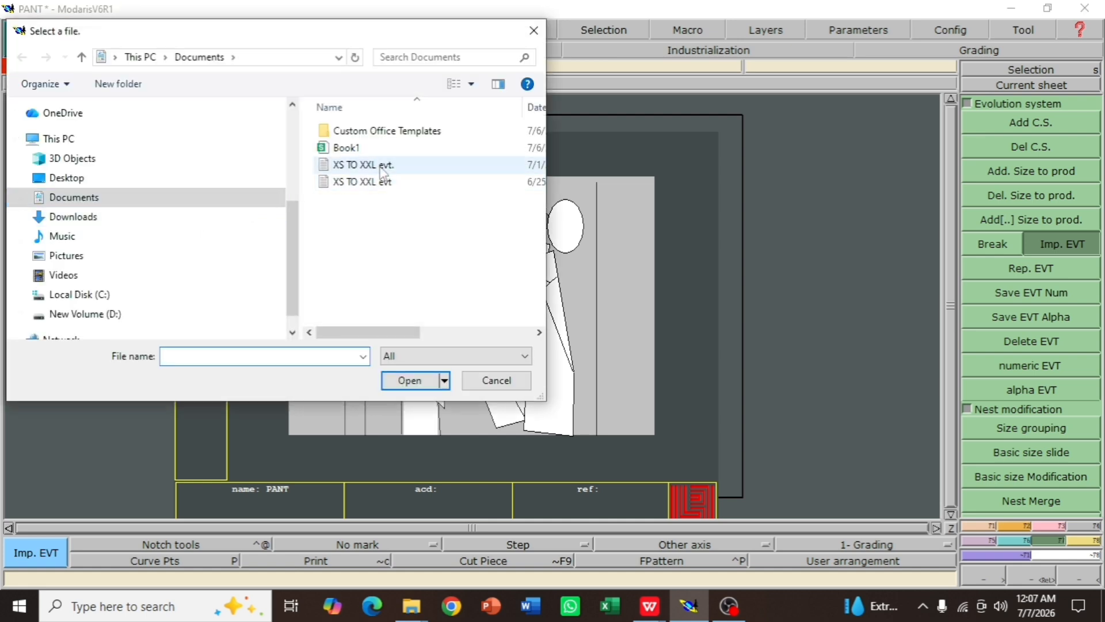
double_click(369, 165)
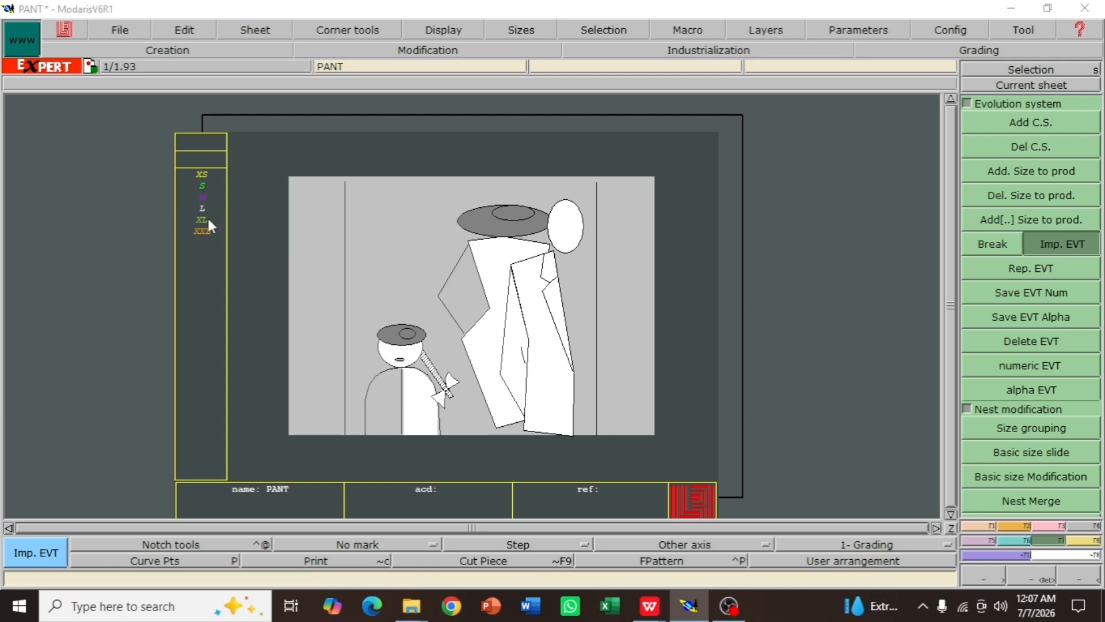
click(204, 214)
double_click(351, 183)
key(j)
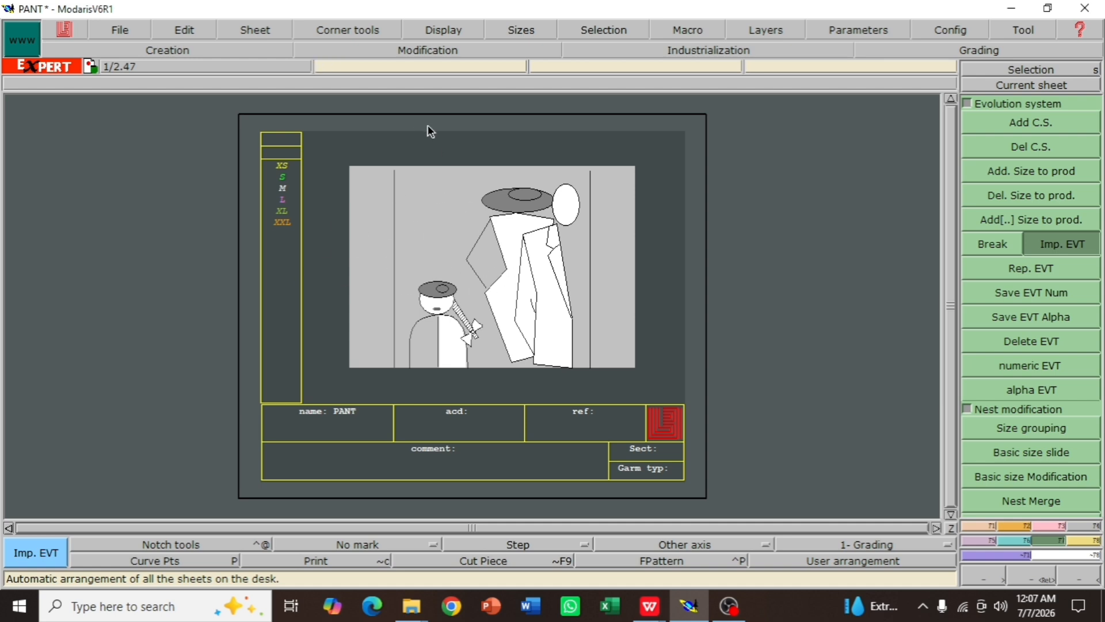
Switch to Book1.xlsx and review the total length, hip, thigh and knee measurement calculations
mouse_move(654, 609)
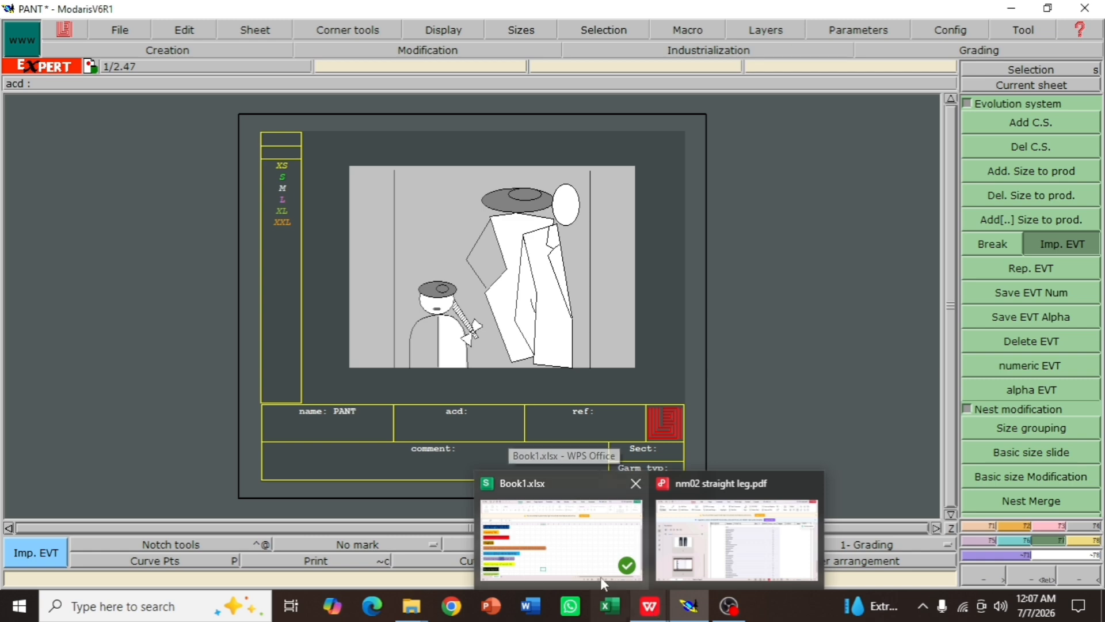
click(571, 543)
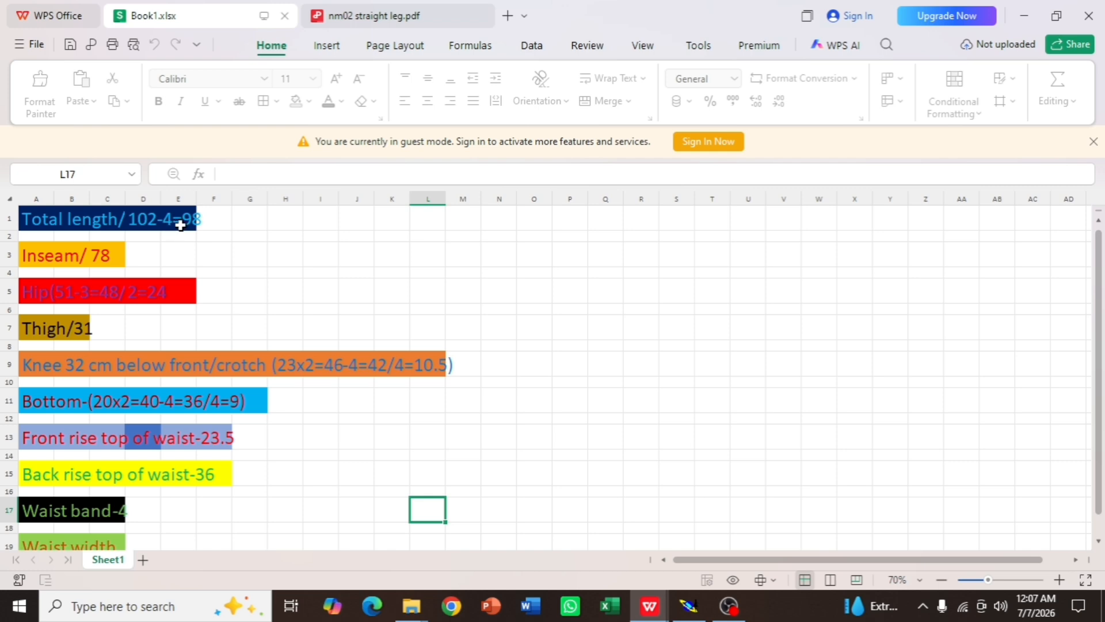
click(217, 230)
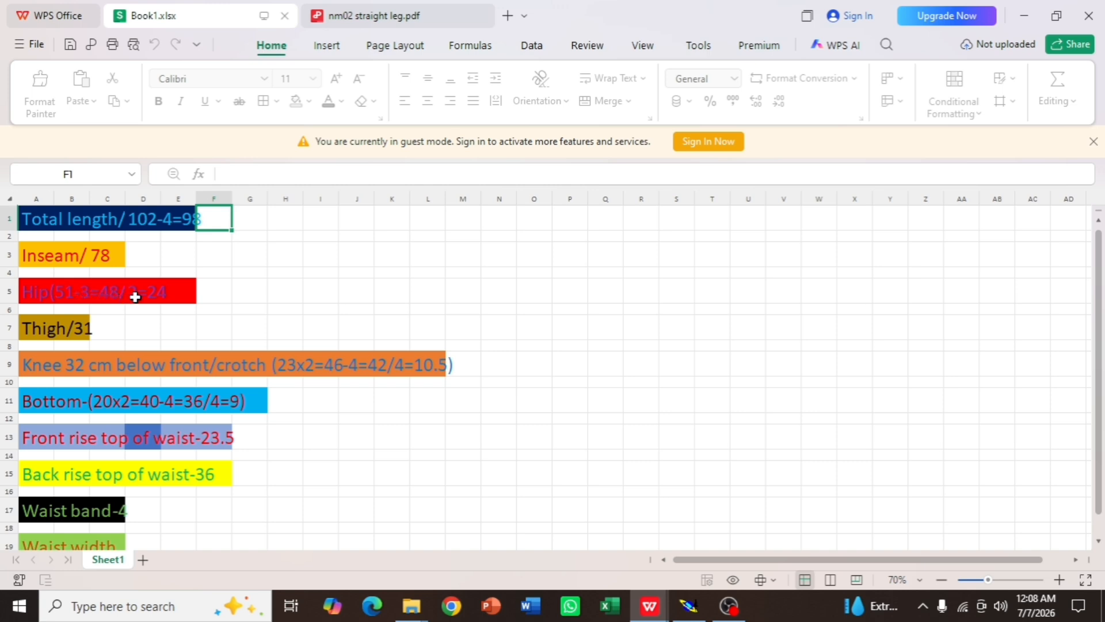
click(163, 298)
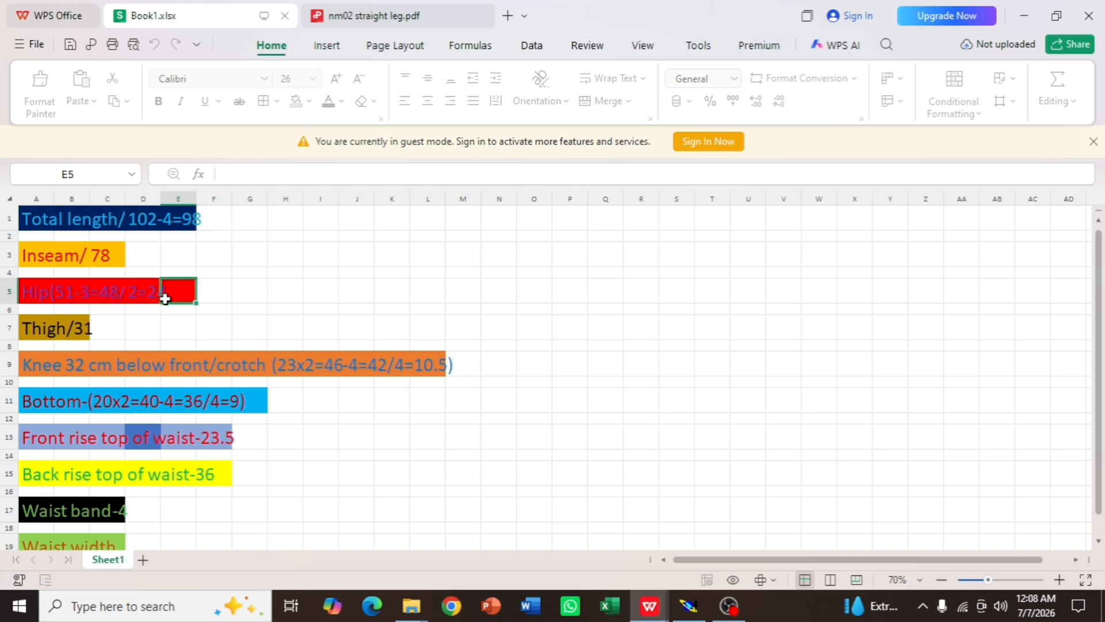
click(120, 297)
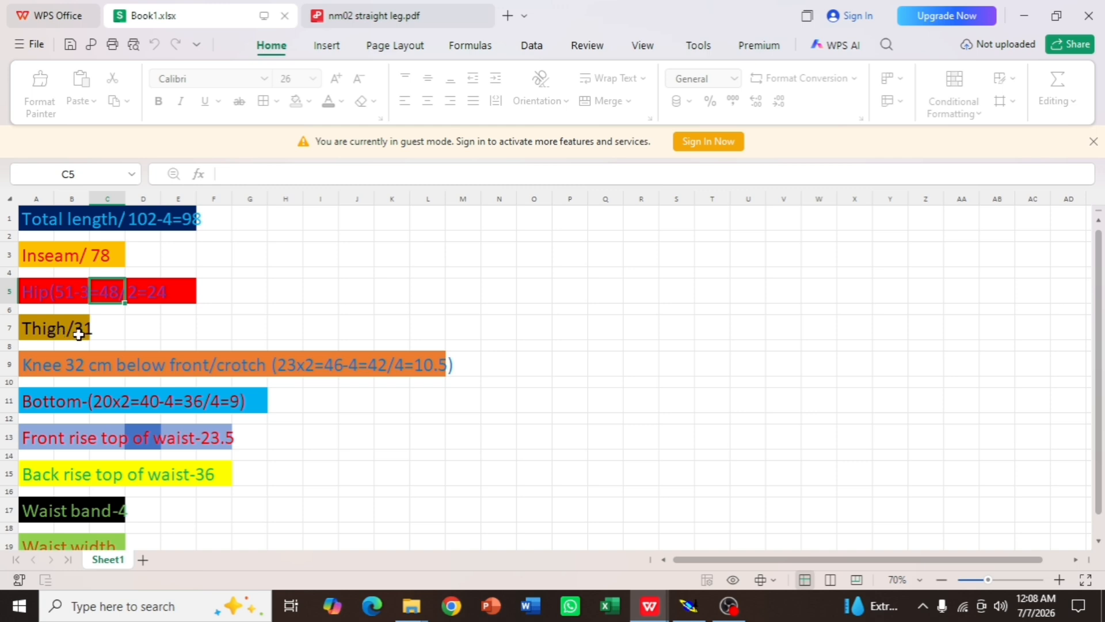
click(83, 331)
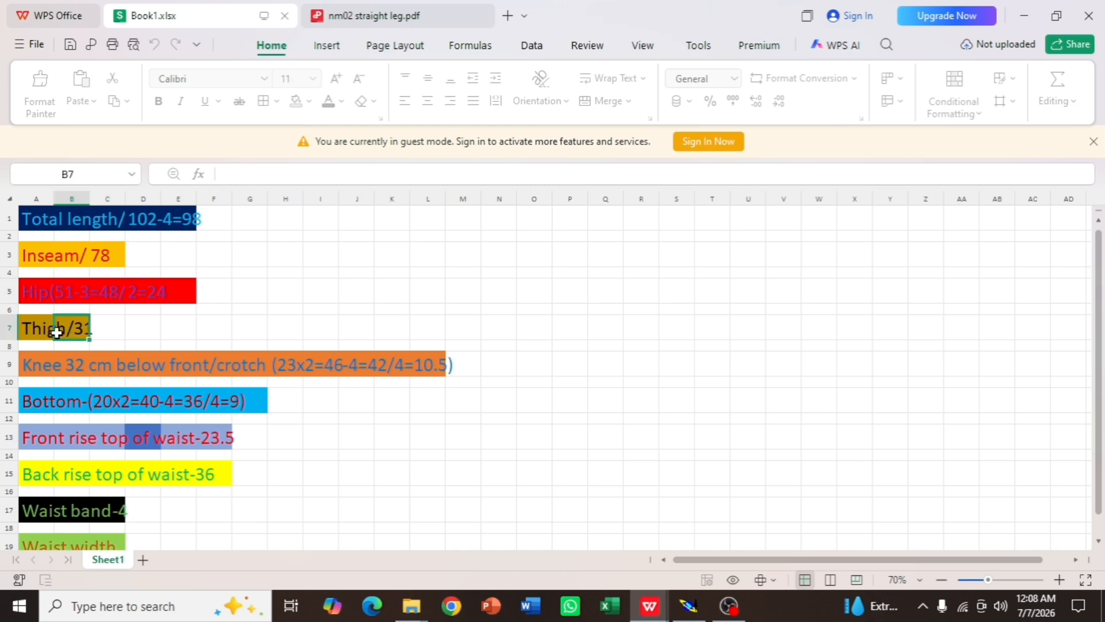
click(102, 331)
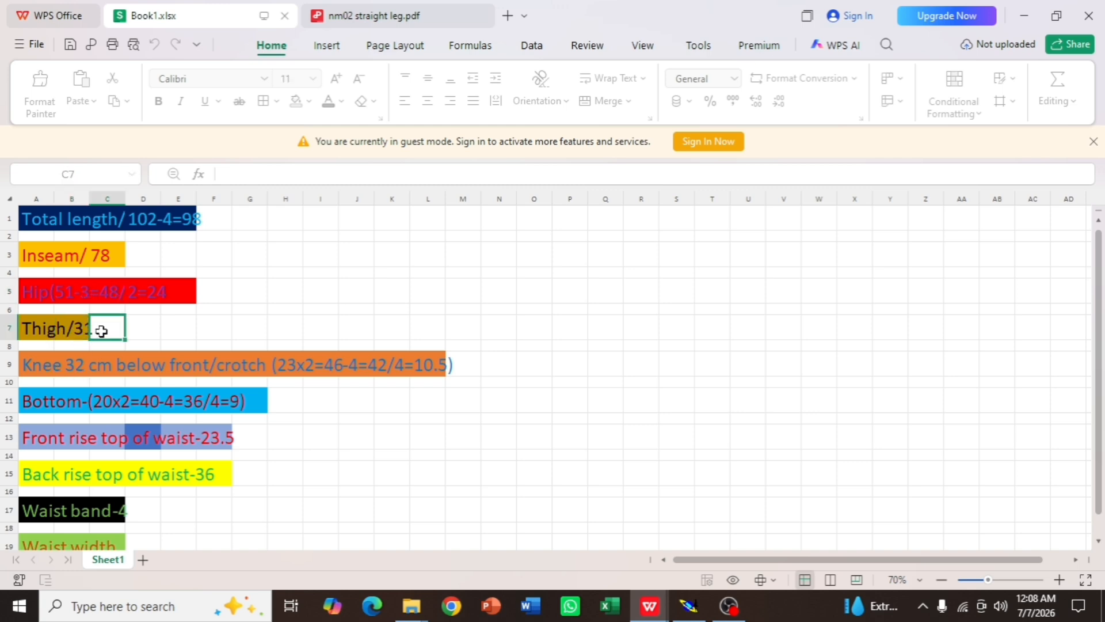
click(87, 333)
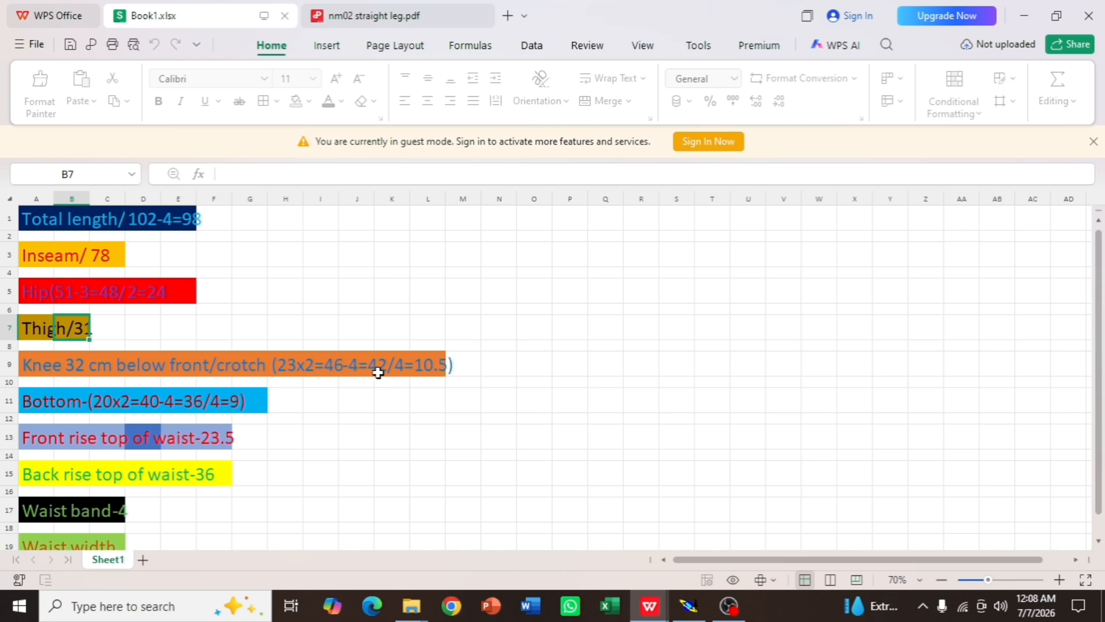
click(430, 373)
click(446, 373)
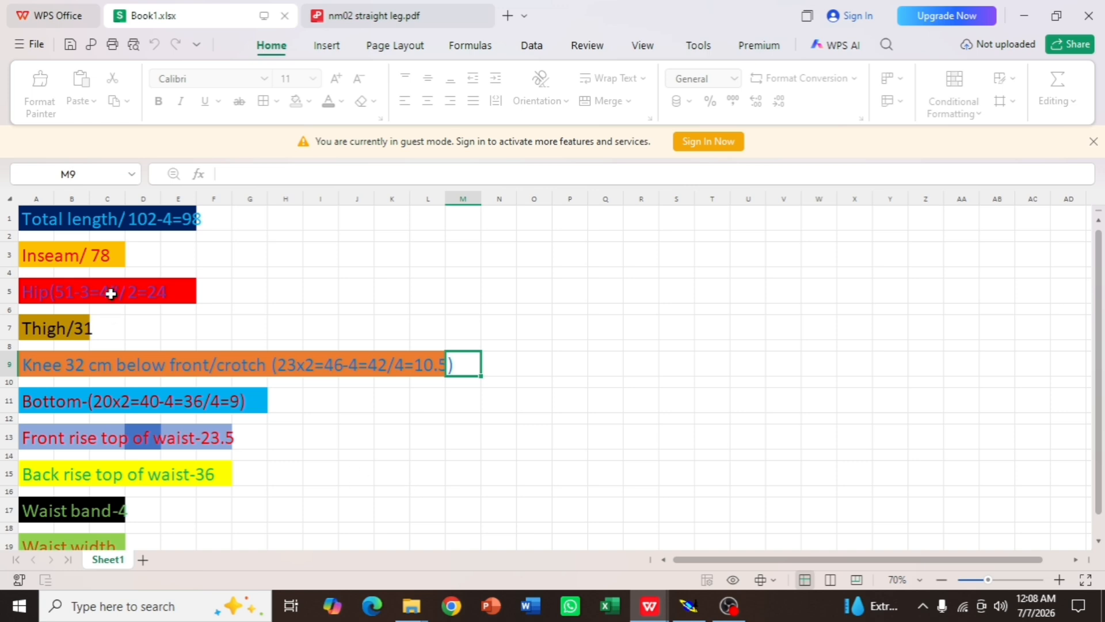
Recheck the total length and hip calculations in Book1.xlsx and return to the PANT model in Modaris
click(690, 609)
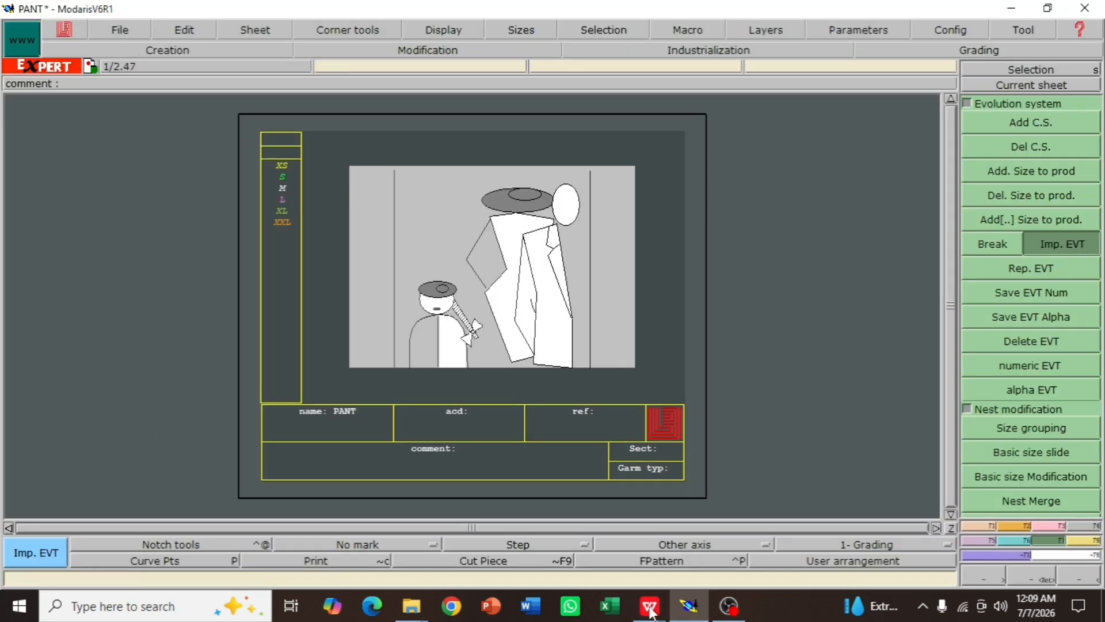
mouse_move(651, 610)
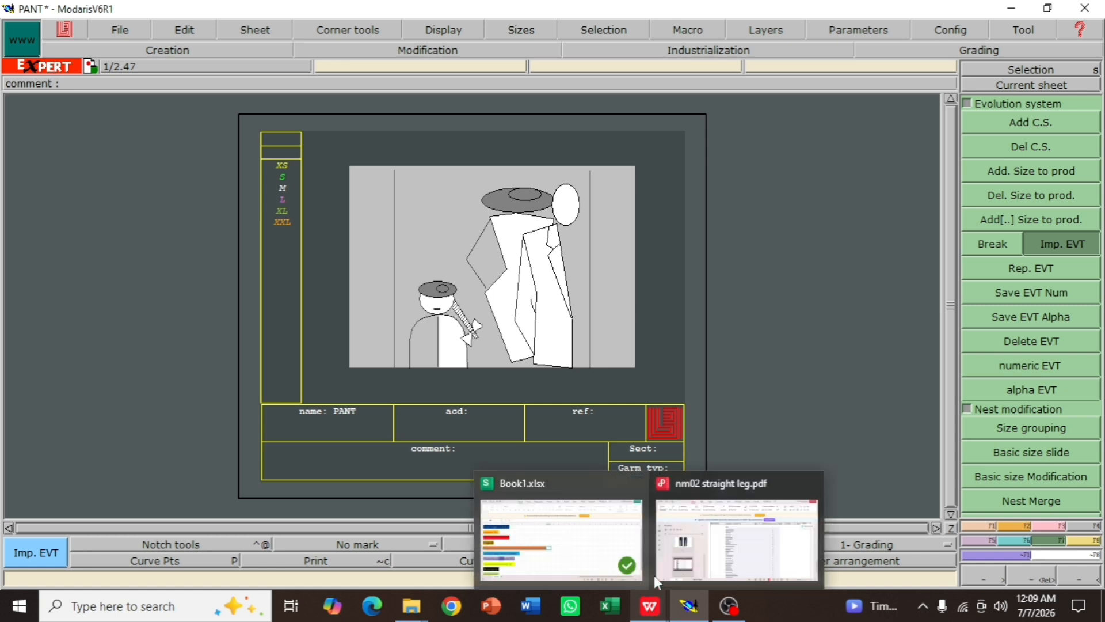
click(583, 549)
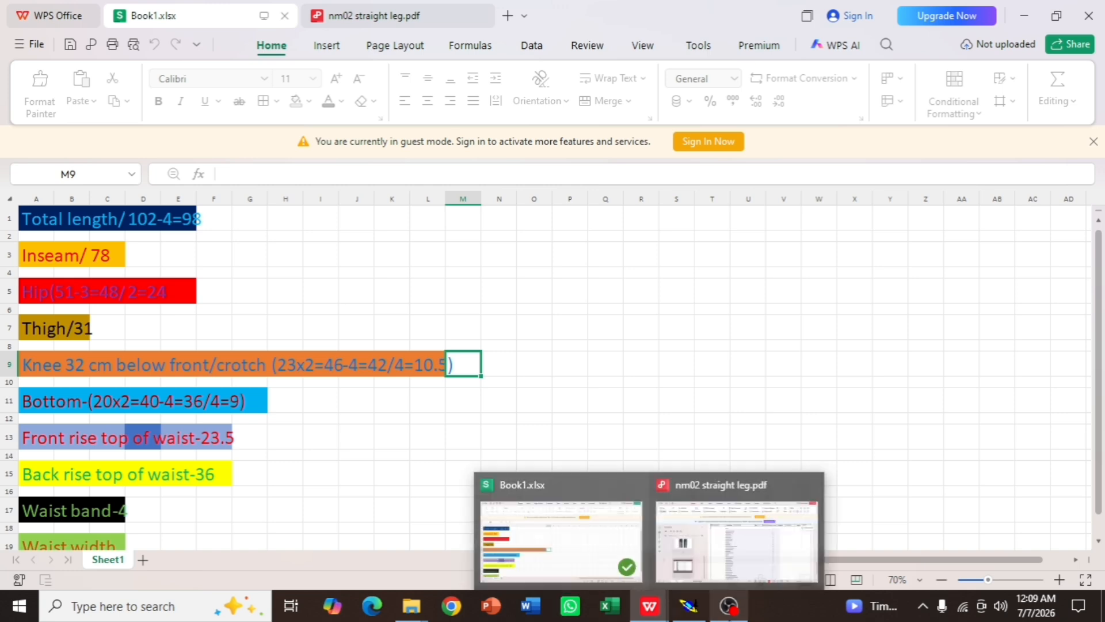
mouse_move(690, 606)
click(693, 546)
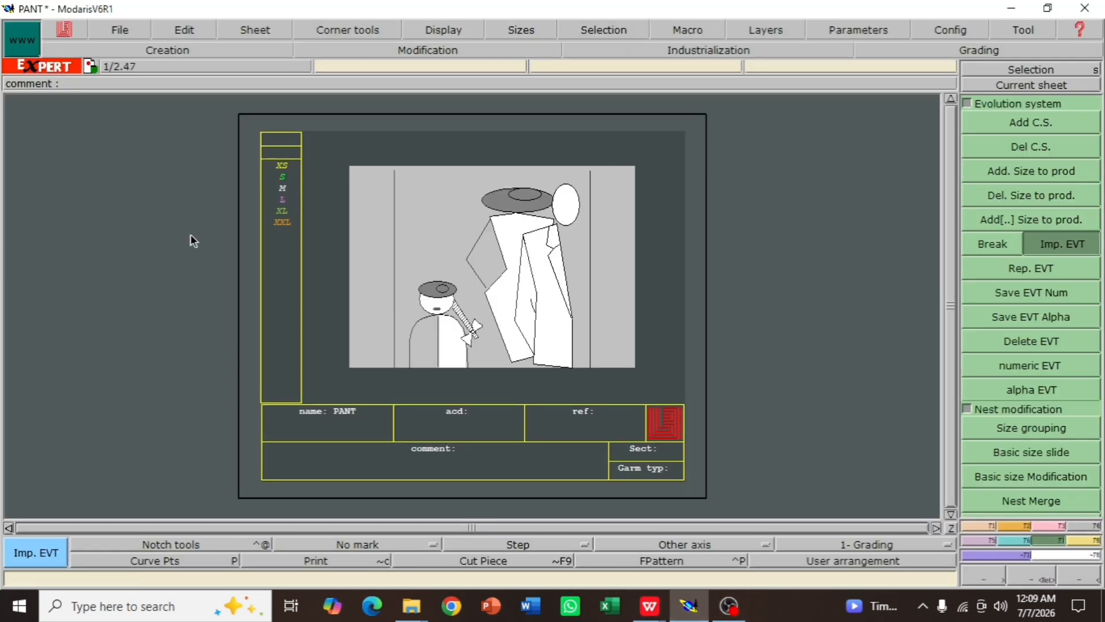
Create a new blank sheet in the PANT model, arrange all sheets and display the new sheet
click(243, 31)
click(269, 48)
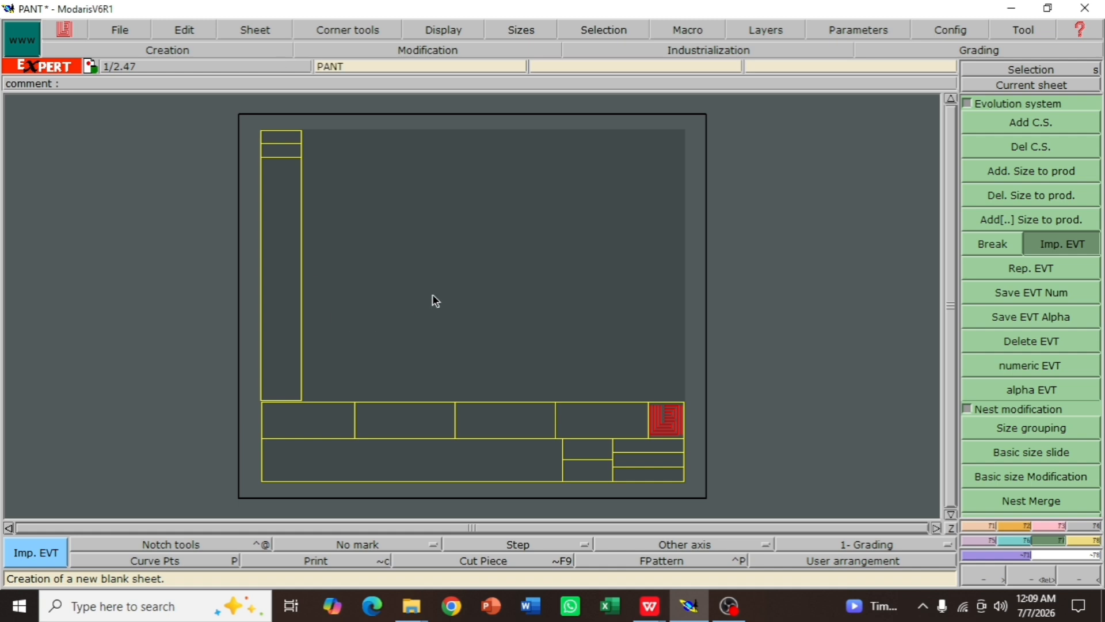
key(j)
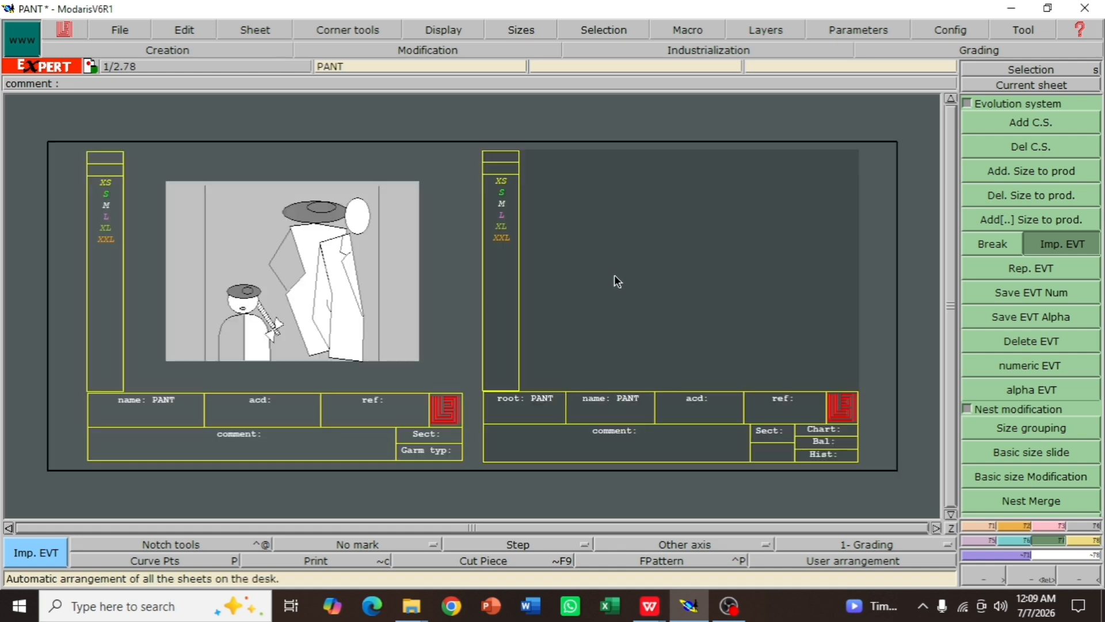
click(615, 276)
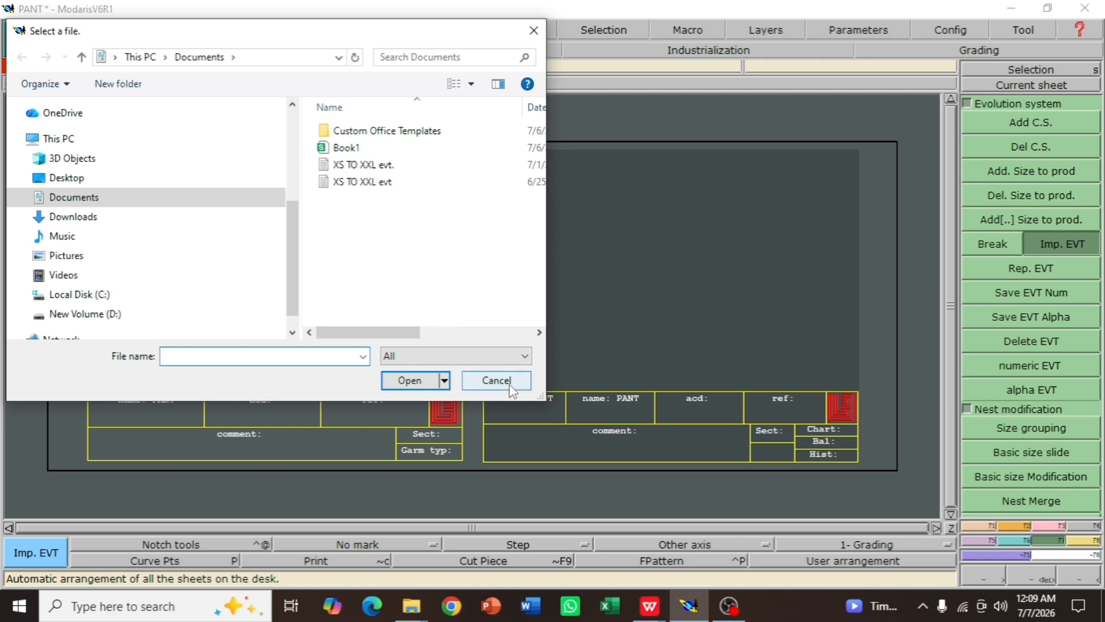
click(496, 381)
key(Home)
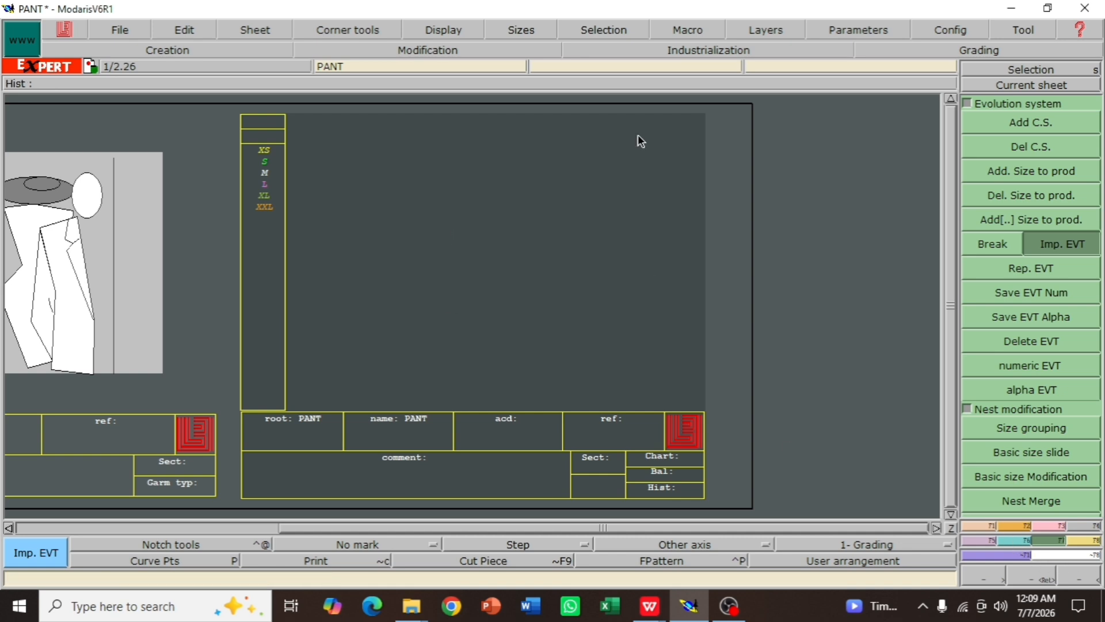
Set the length unit to cm
click(851, 35)
mouse_move(933, 155)
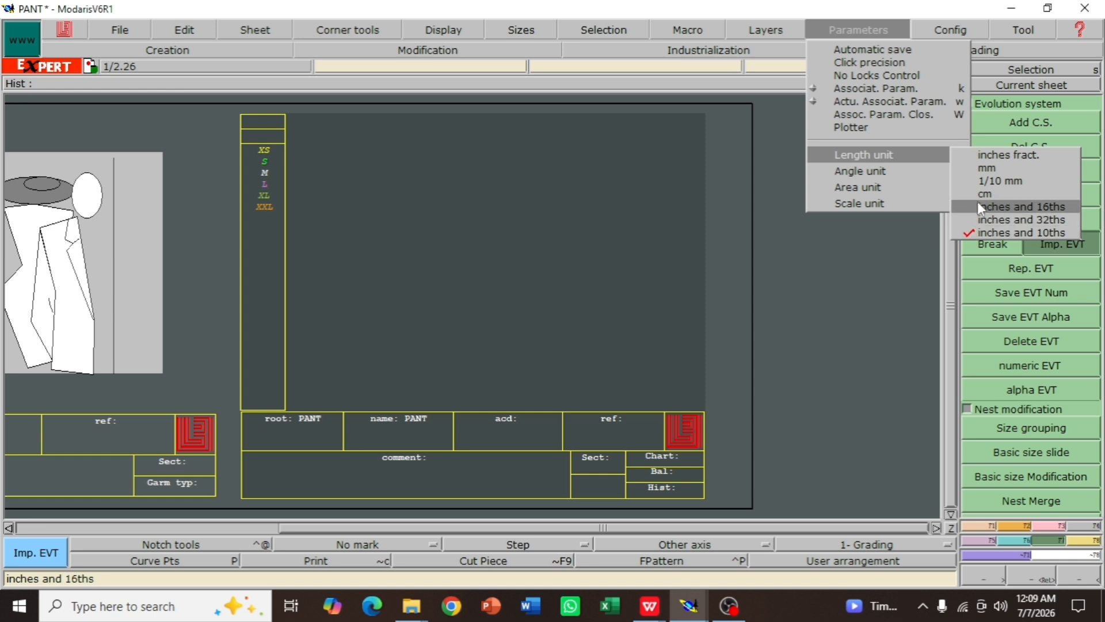
click(981, 193)
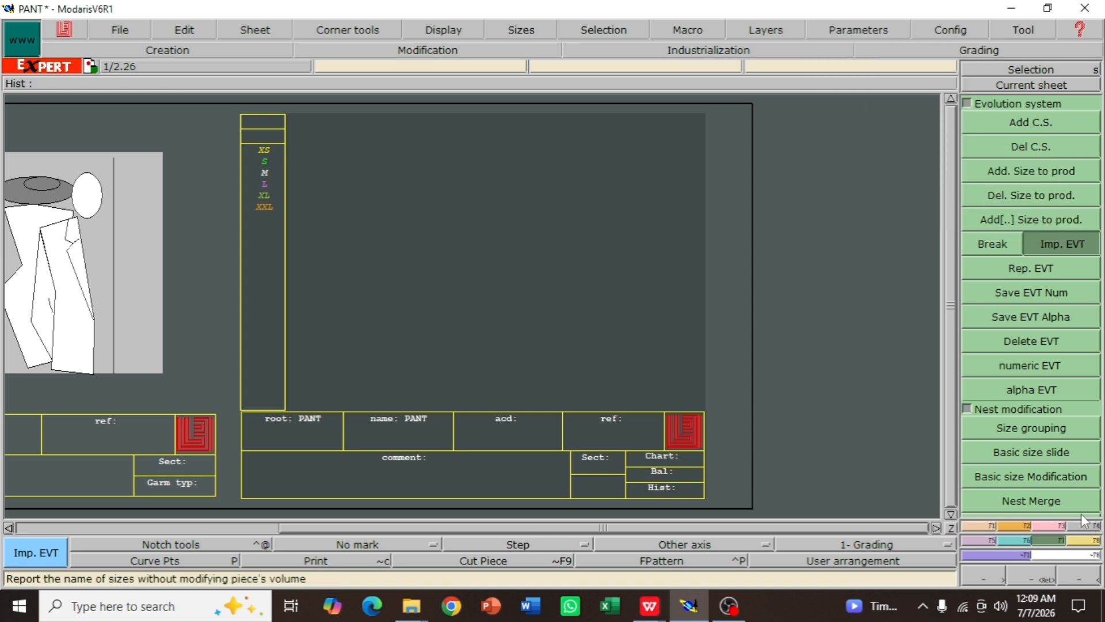
Draw a rectangle 98 cm wide and 24 cm high on the new blank sheet
click(1010, 527)
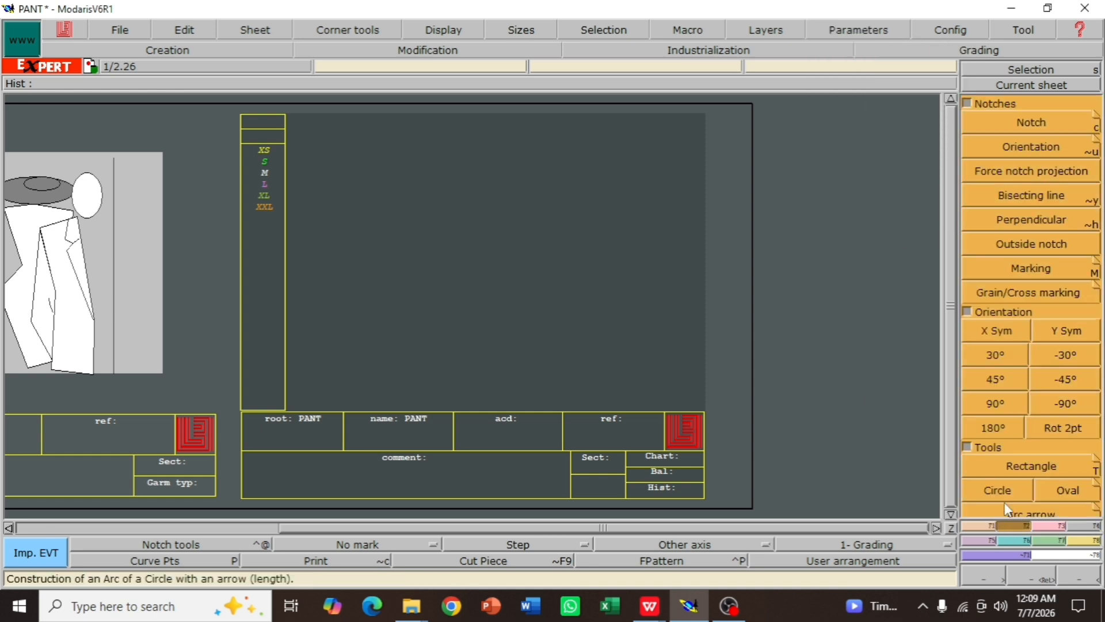
click(1037, 465)
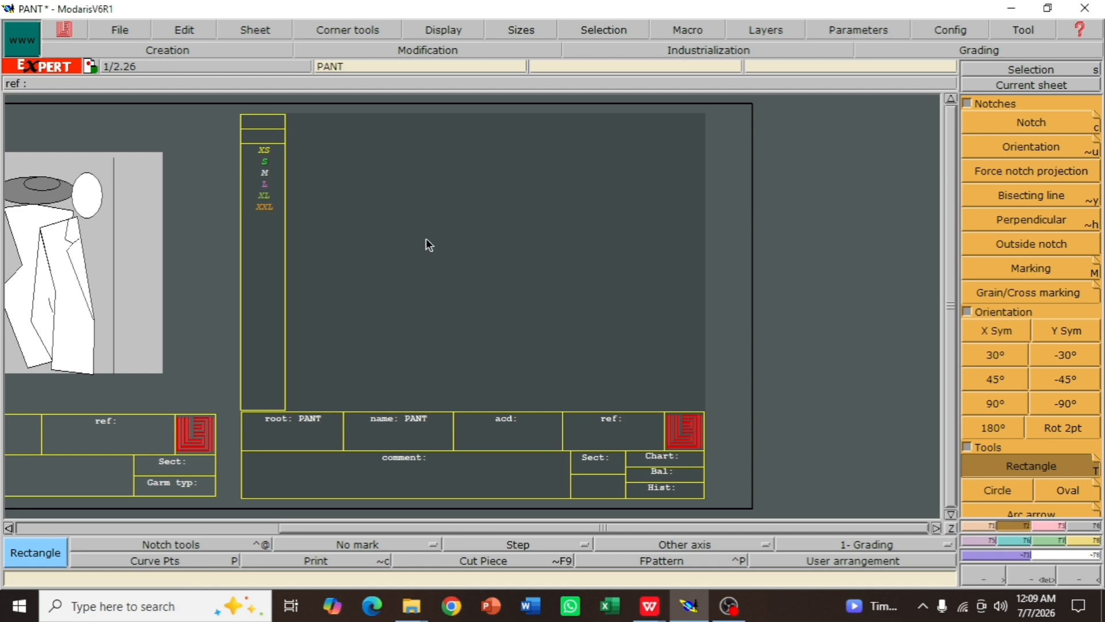
click(394, 192)
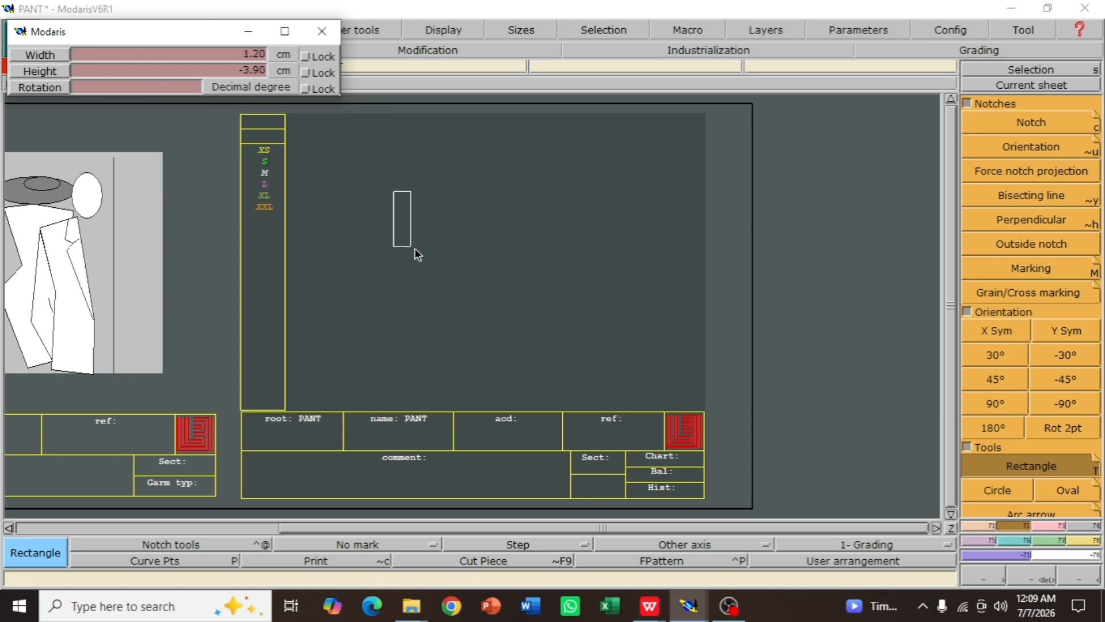
key(Down)
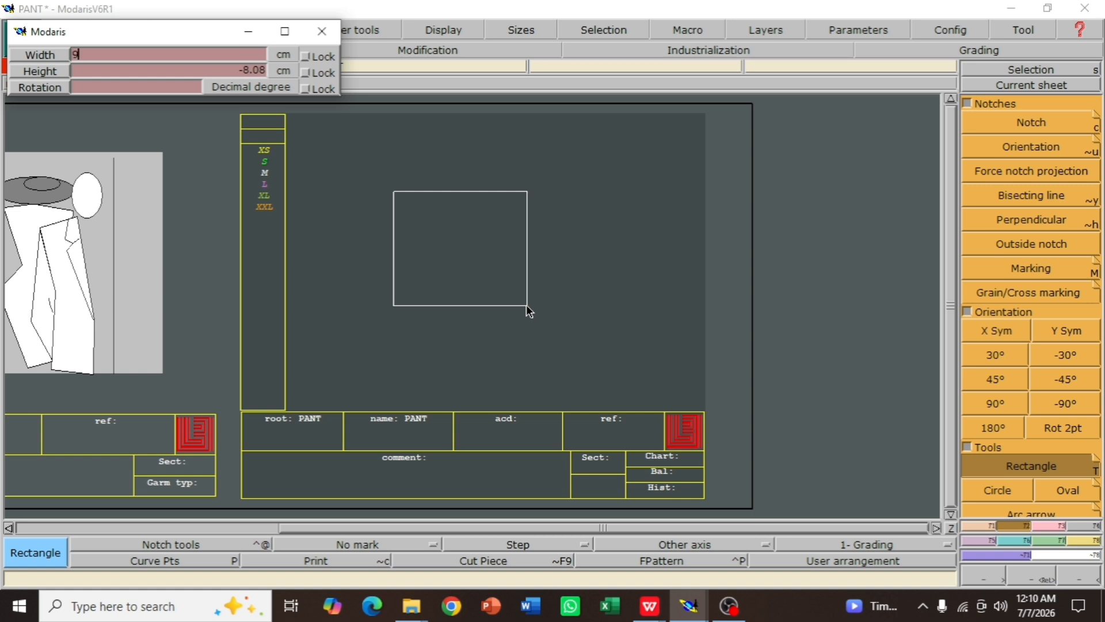
text(98)
key(Return)
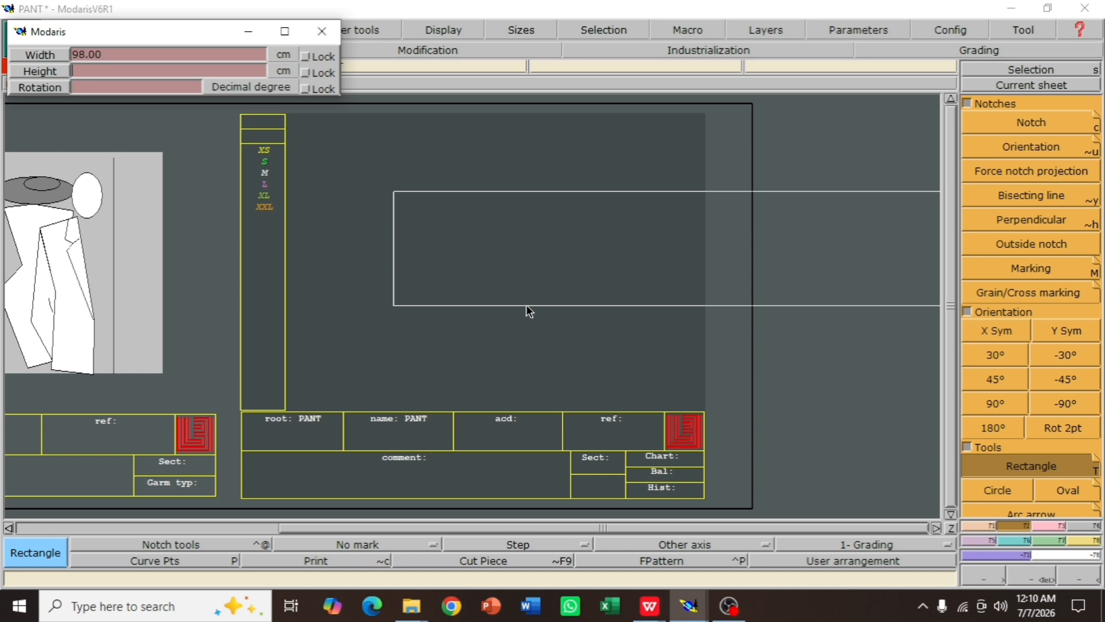
text(2)
key(Return)
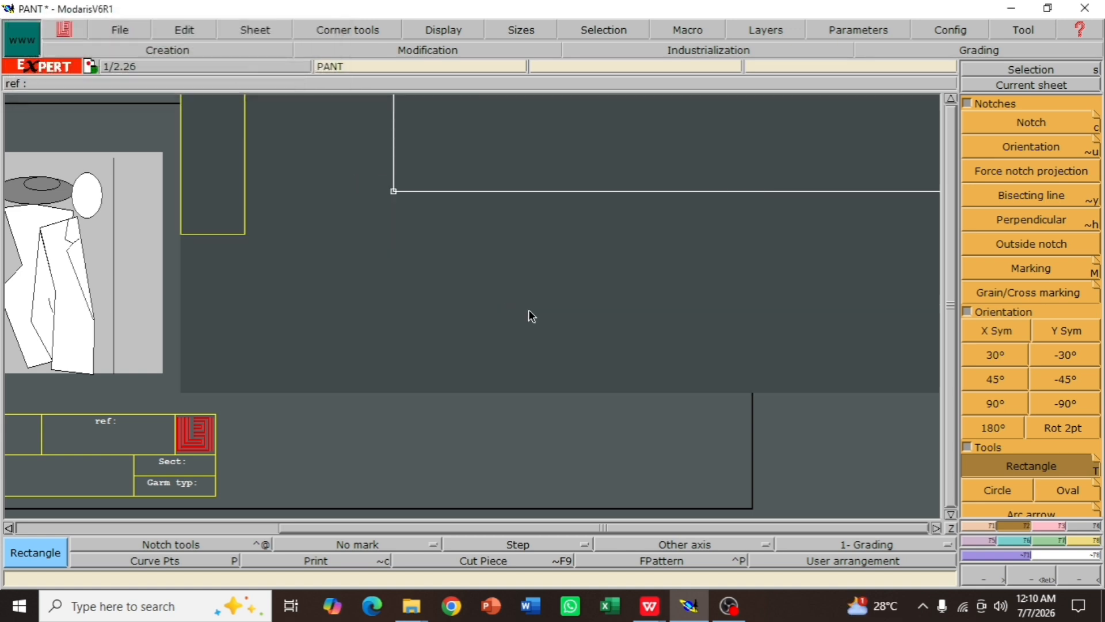
Rearrange all sheets to fit the rectangle and turn off the title block display
key(j)
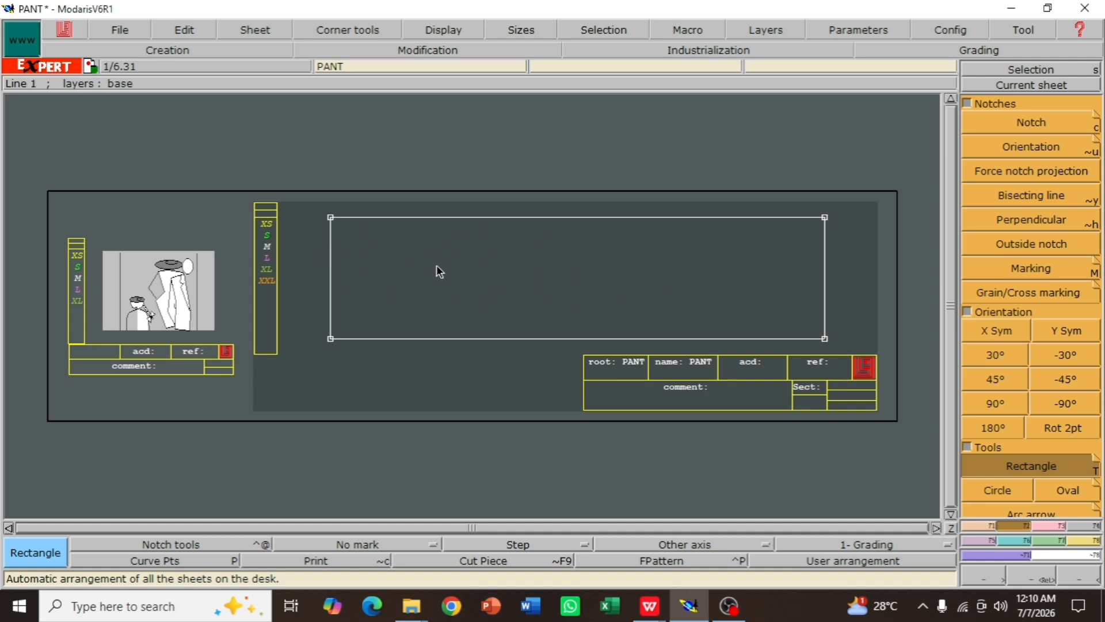
click(441, 35)
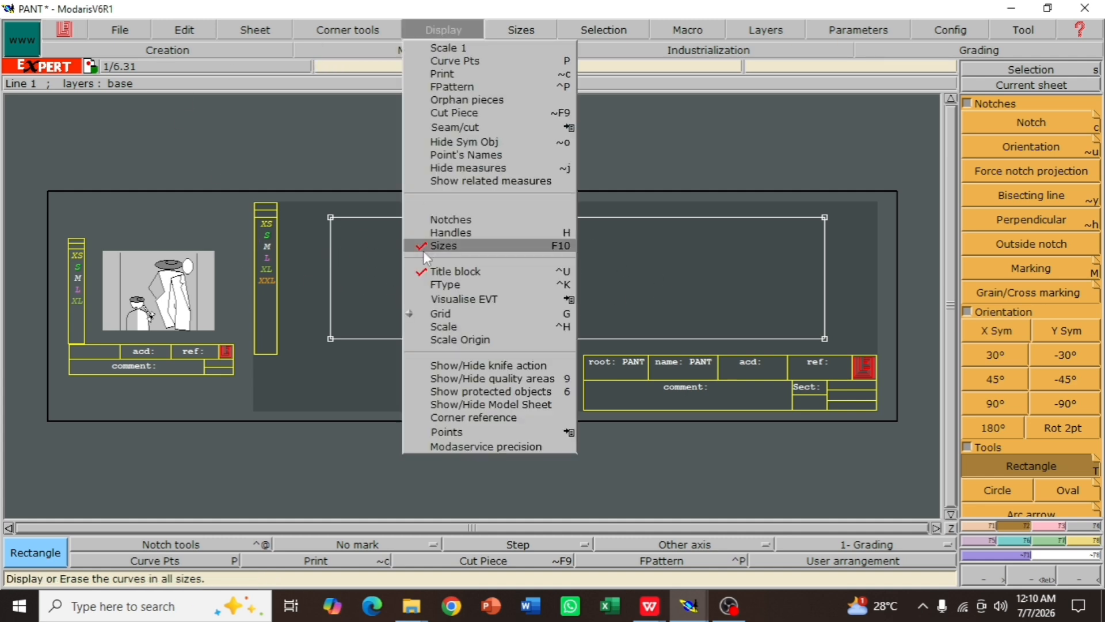
click(443, 275)
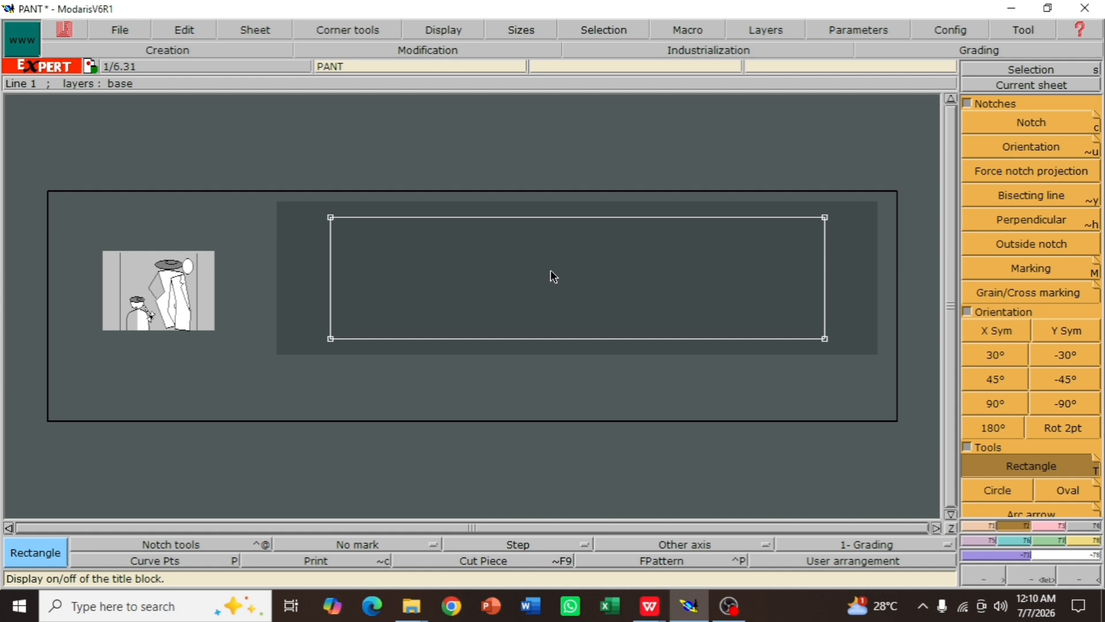
key(Home)
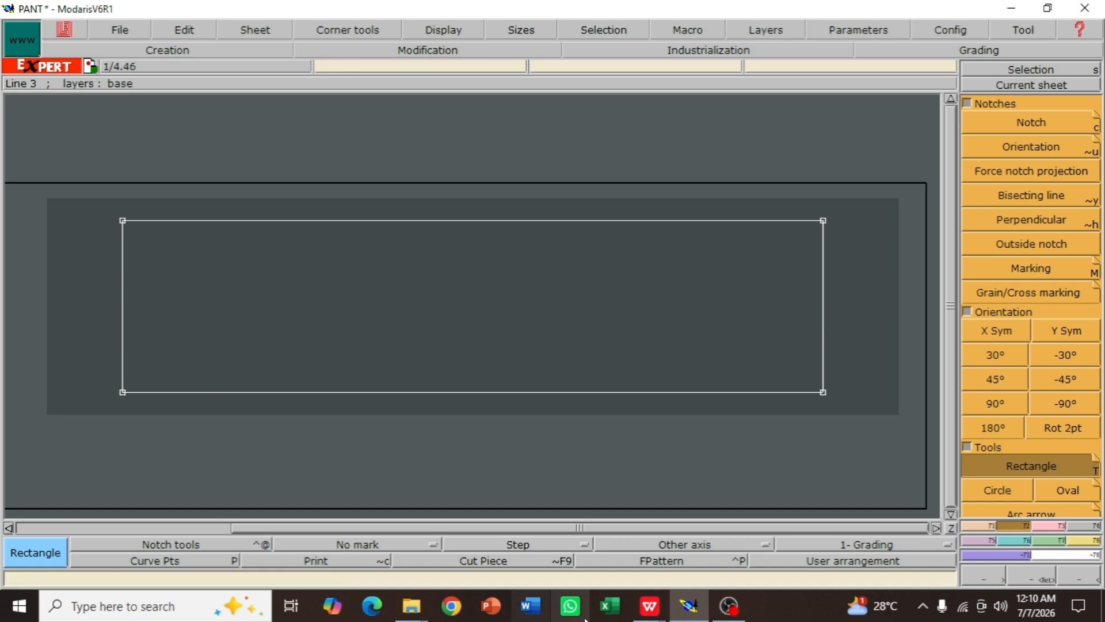
Look up the inseam in Book1.xlsx and, back in Modaris, draw a parallel to the rectangle's left edge at a distance of 78 cm
mouse_move(657, 616)
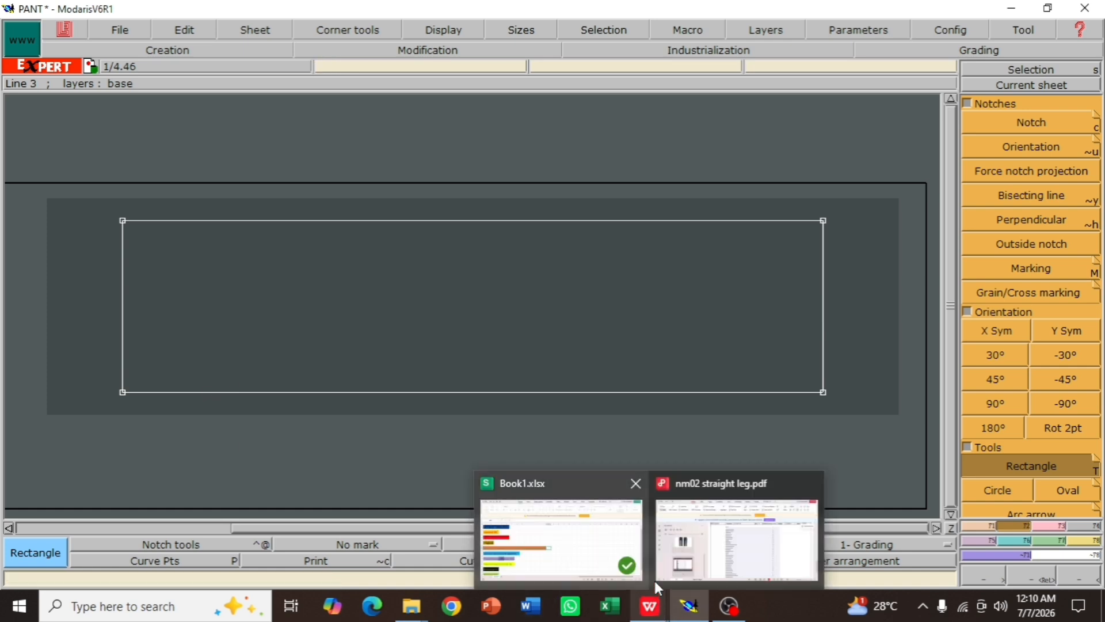
click(585, 547)
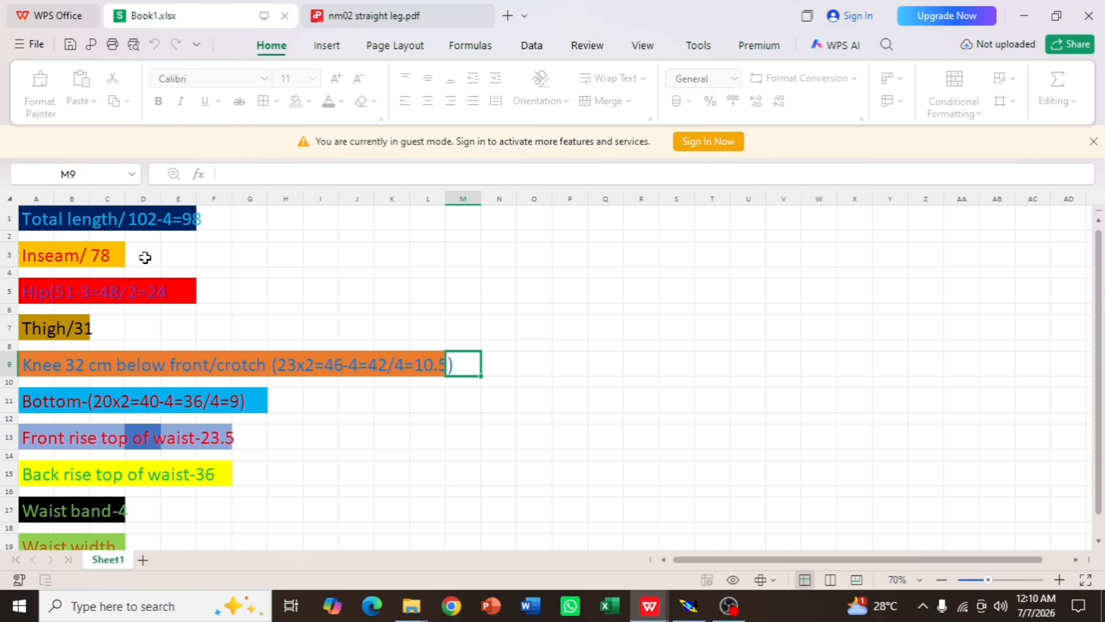
click(686, 611)
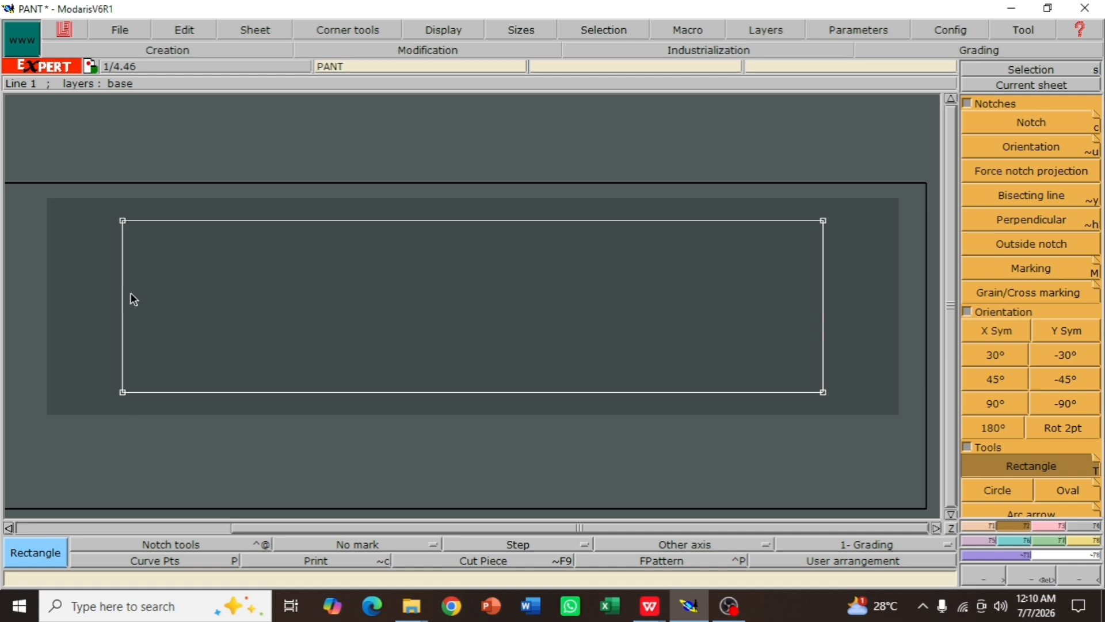
click(977, 526)
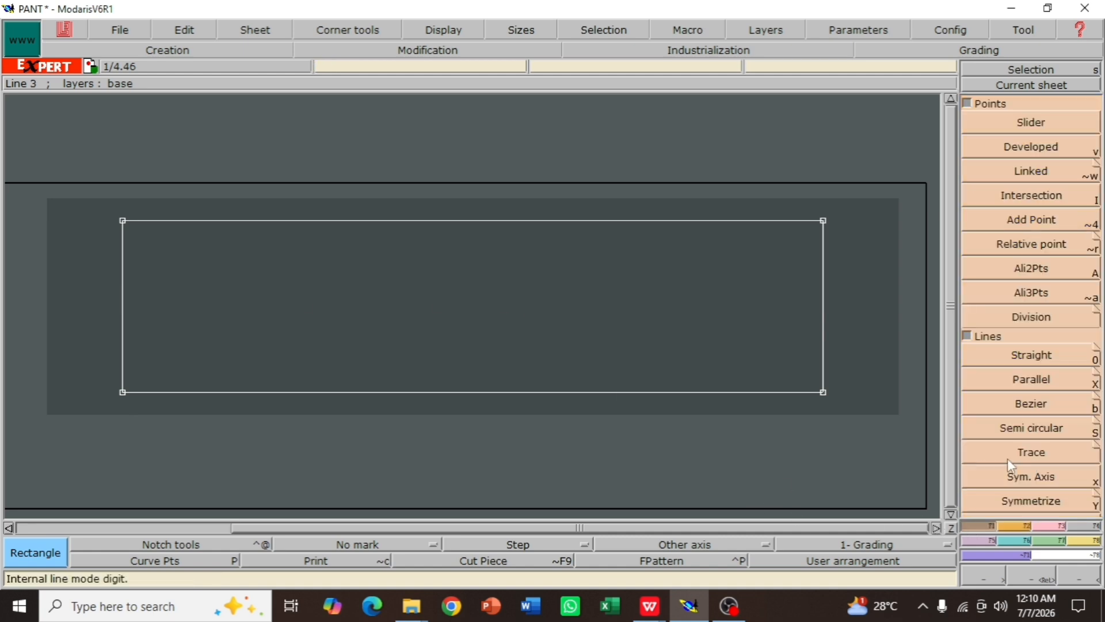
click(1032, 380)
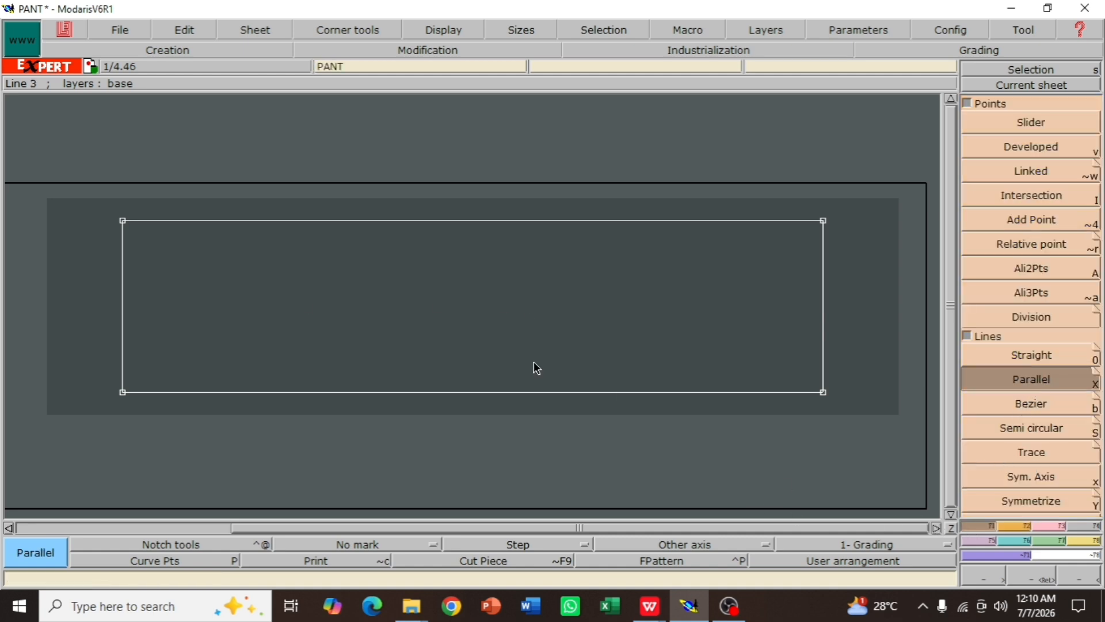
click(122, 292)
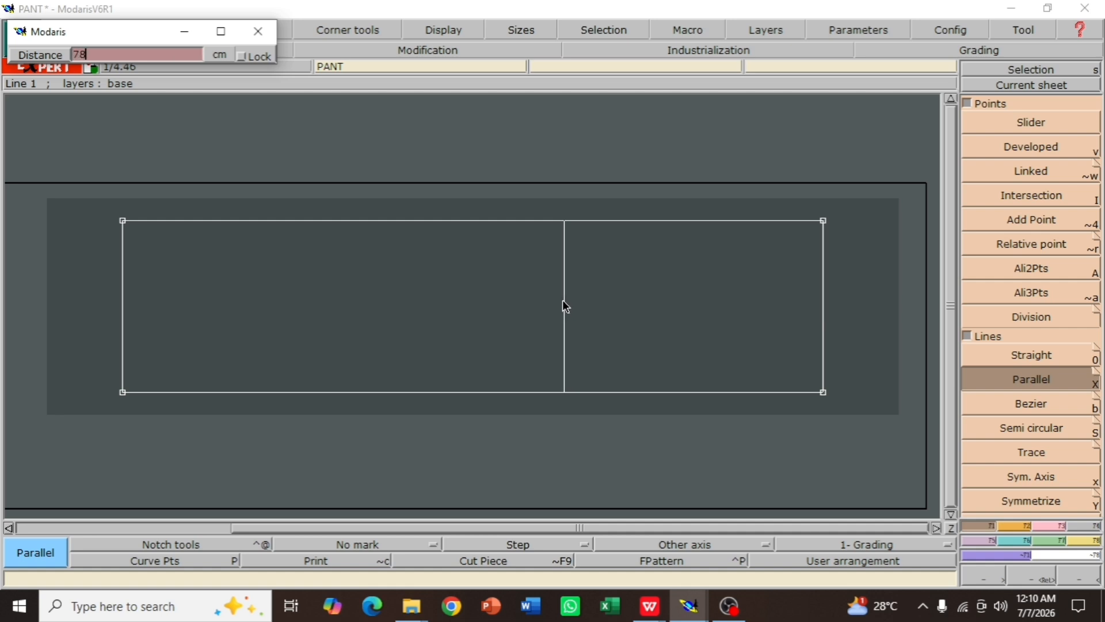
text(78)
key(Return)
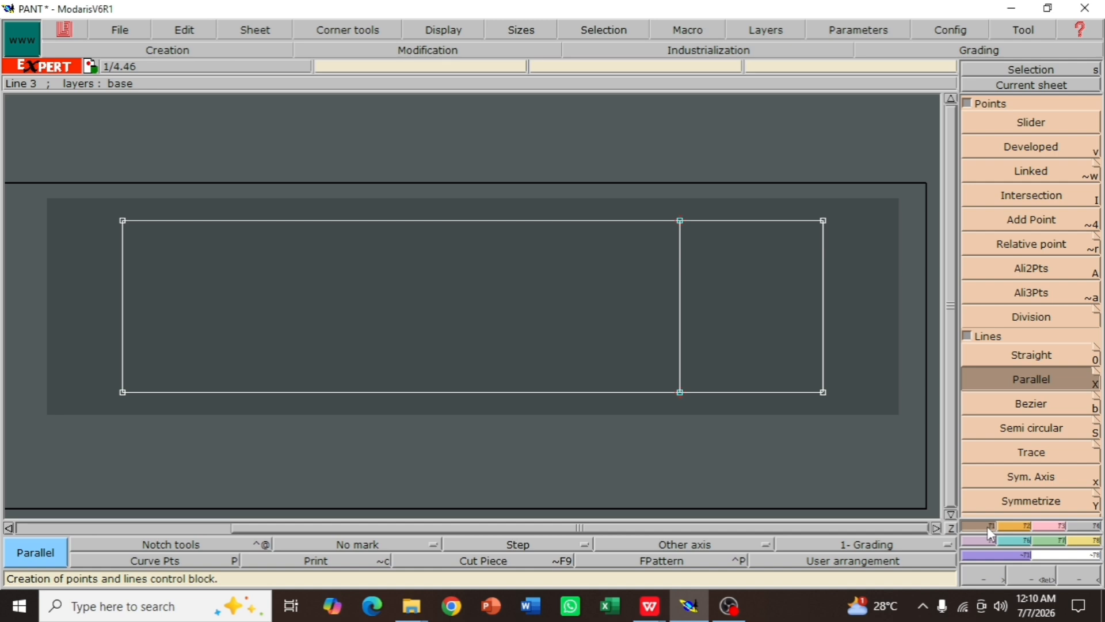
Divide the rectangle's left edge into 2 equal parts between its two corner points
click(1030, 317)
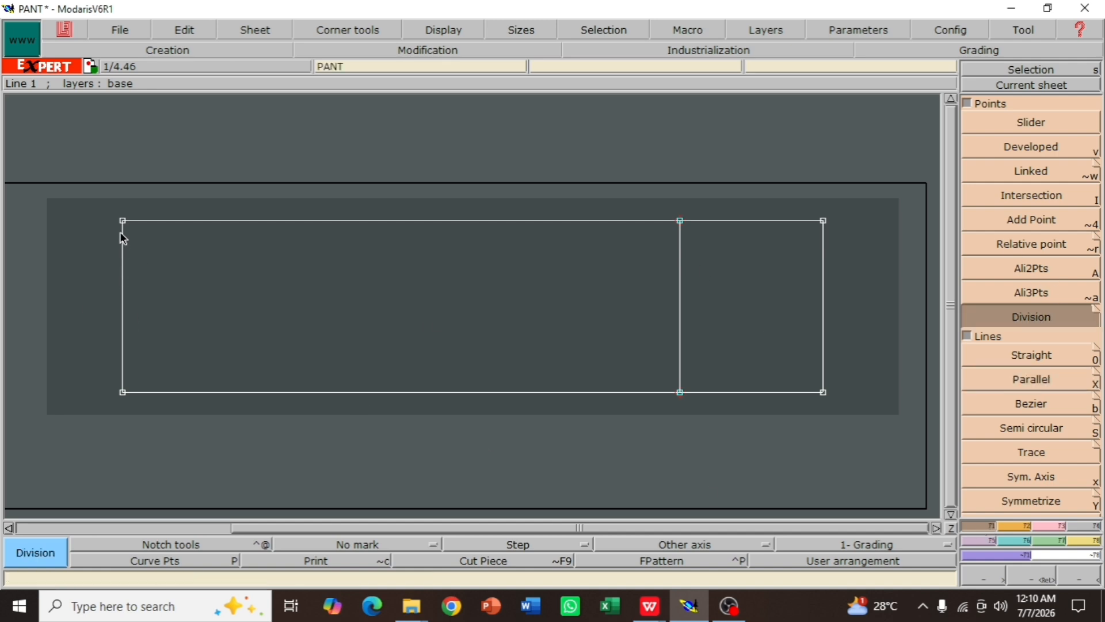
click(123, 221)
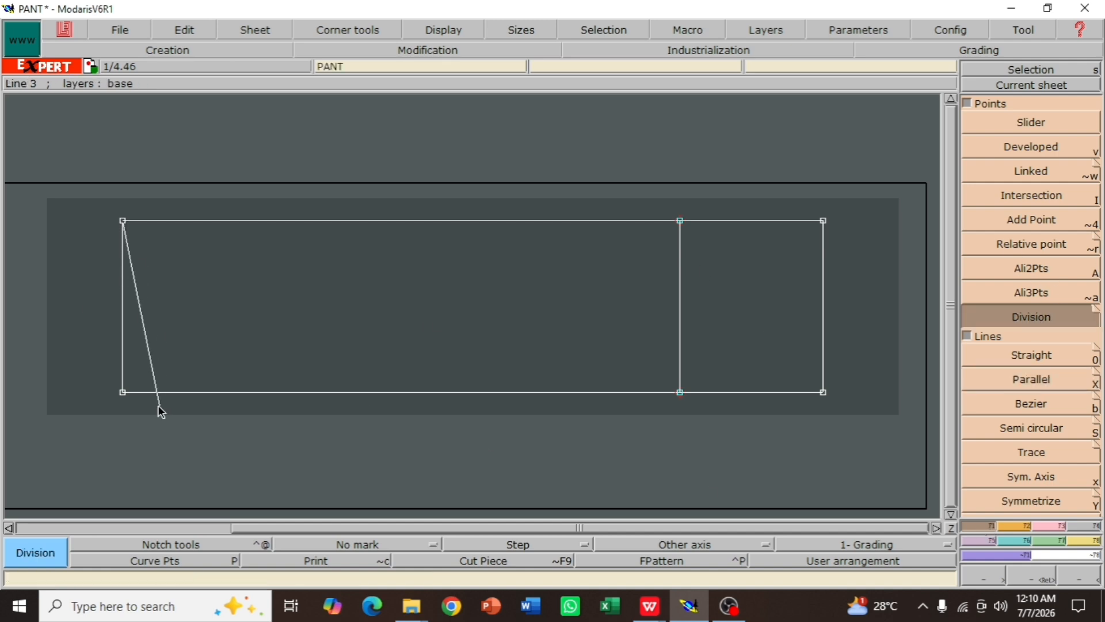
click(123, 392)
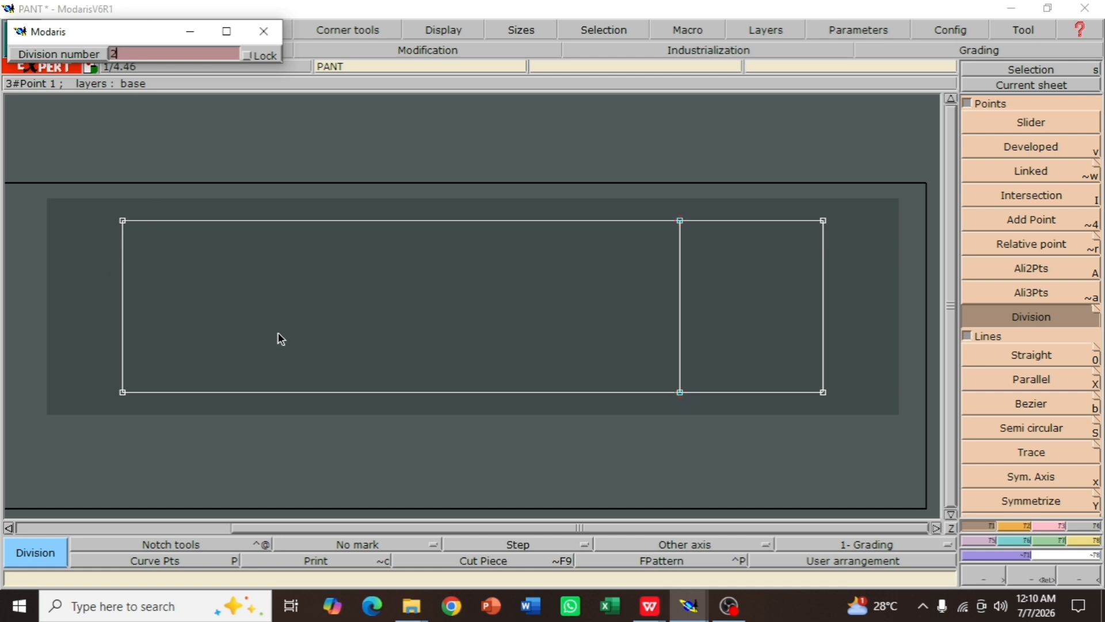
key(Return)
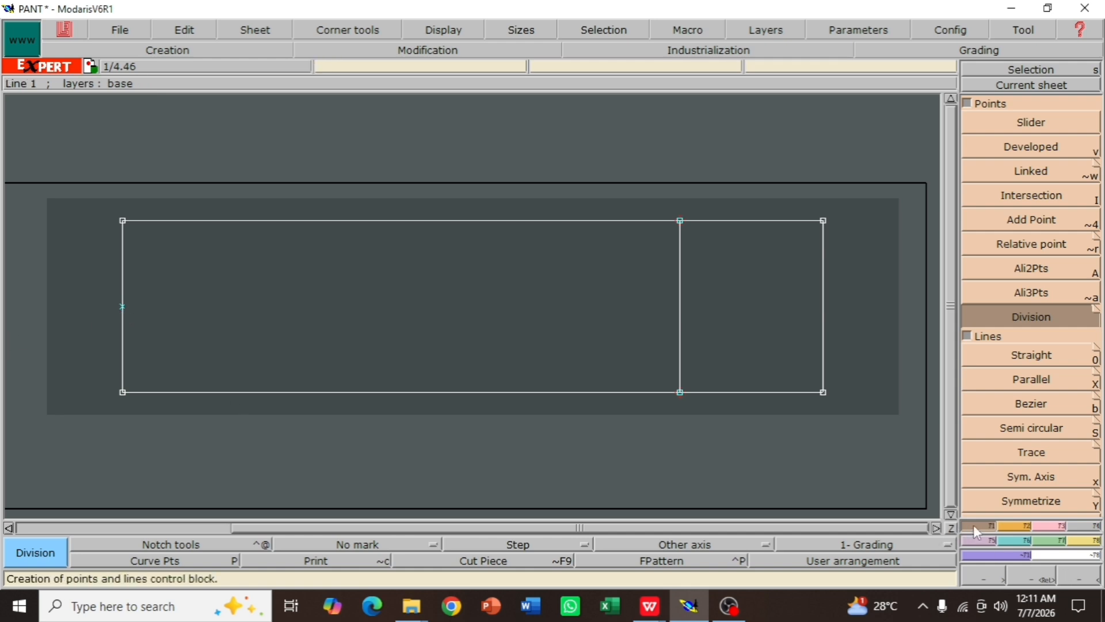
Draw a horizontal Bezier line from the left edge's midpoint to just beyond the 78 cm parallel line
click(1032, 404)
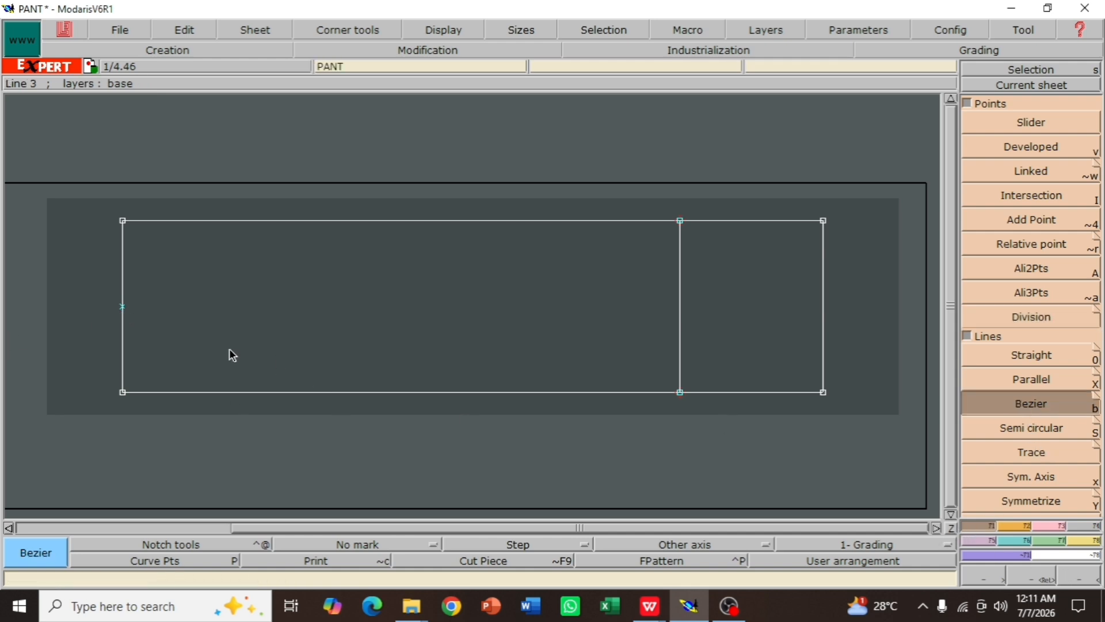
click(123, 306)
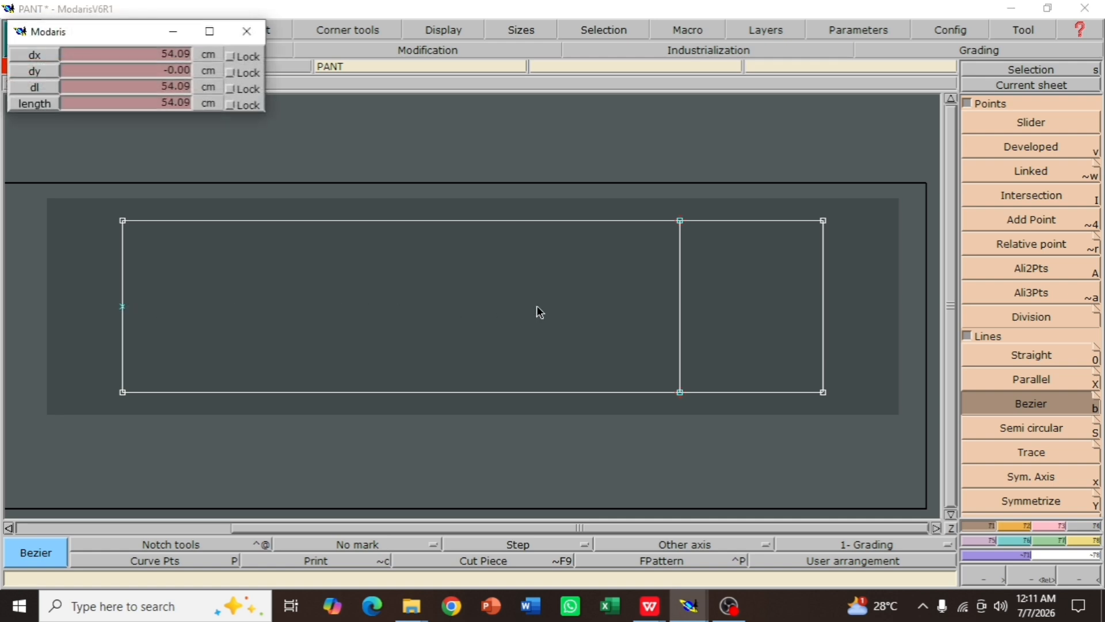
click(721, 306)
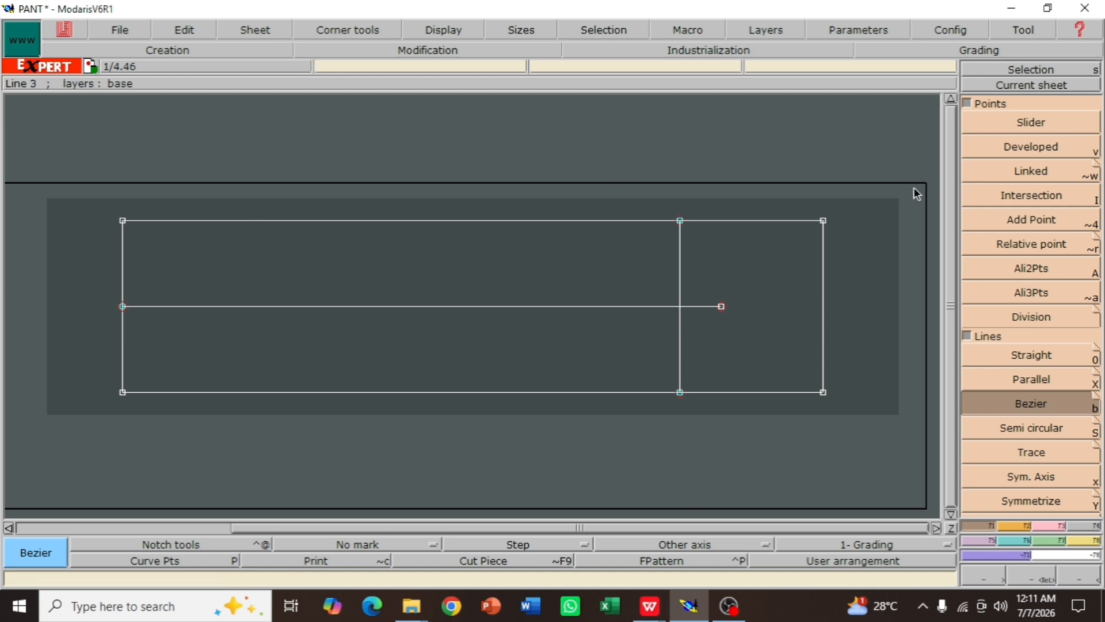
Place an intersection point where the centre line crosses the 78 cm line, insert it, and trim the centre line to that crossing with Adjust 2 lines
click(1038, 197)
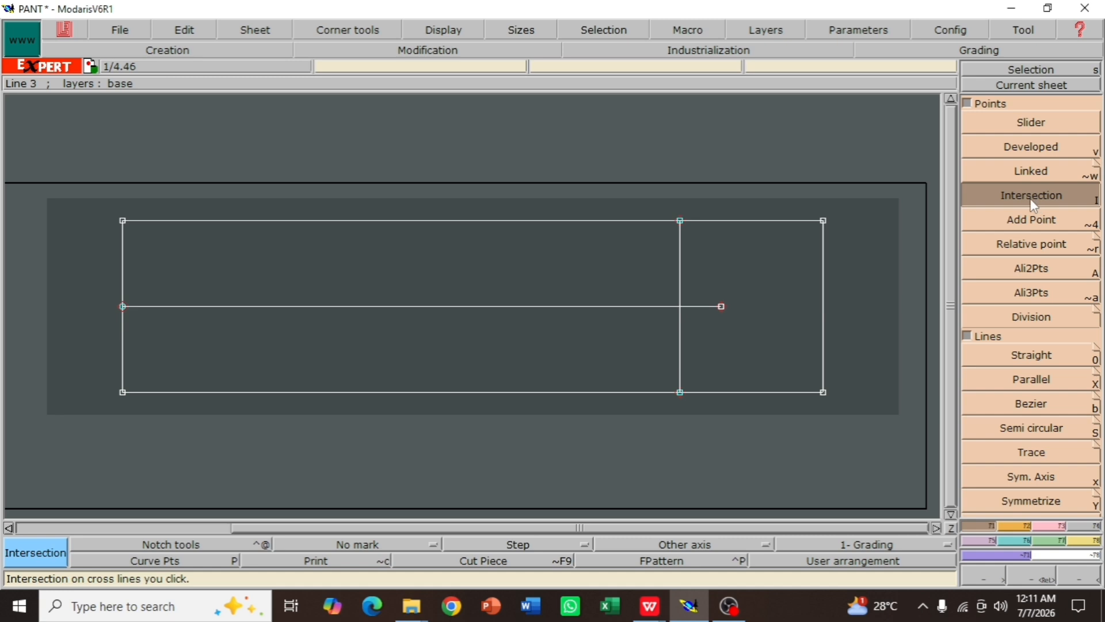
click(680, 306)
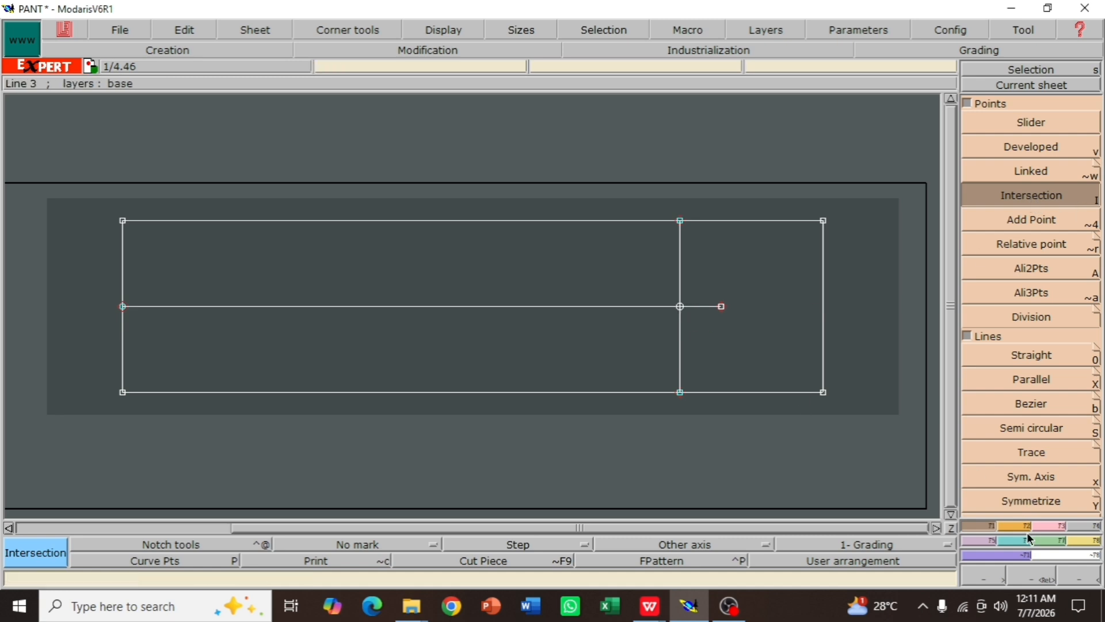
click(1048, 533)
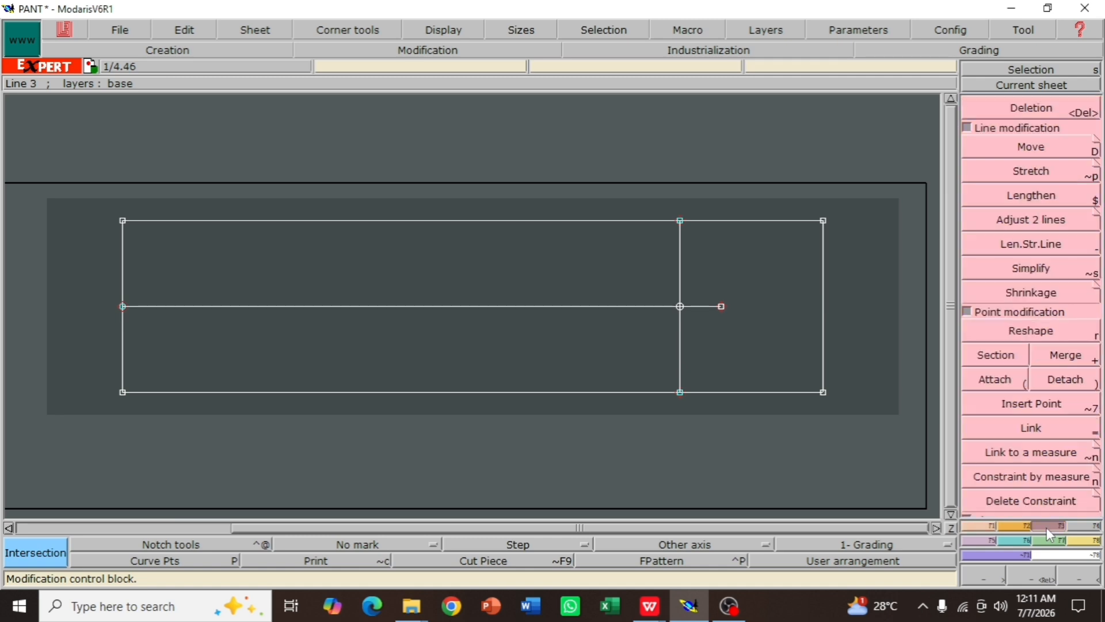
click(1031, 403)
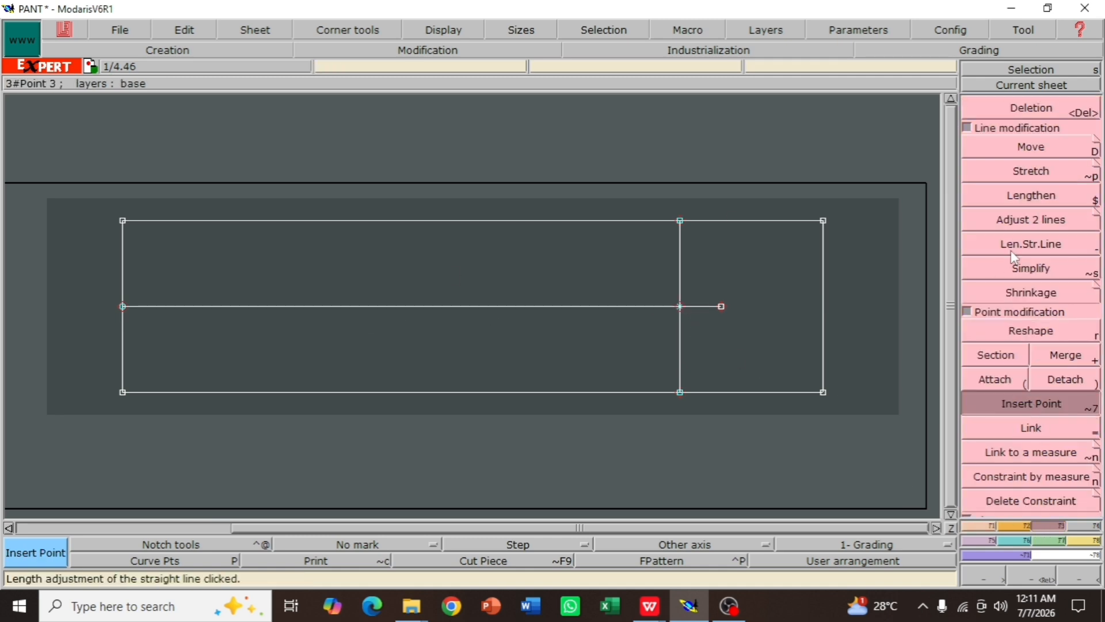
click(1031, 221)
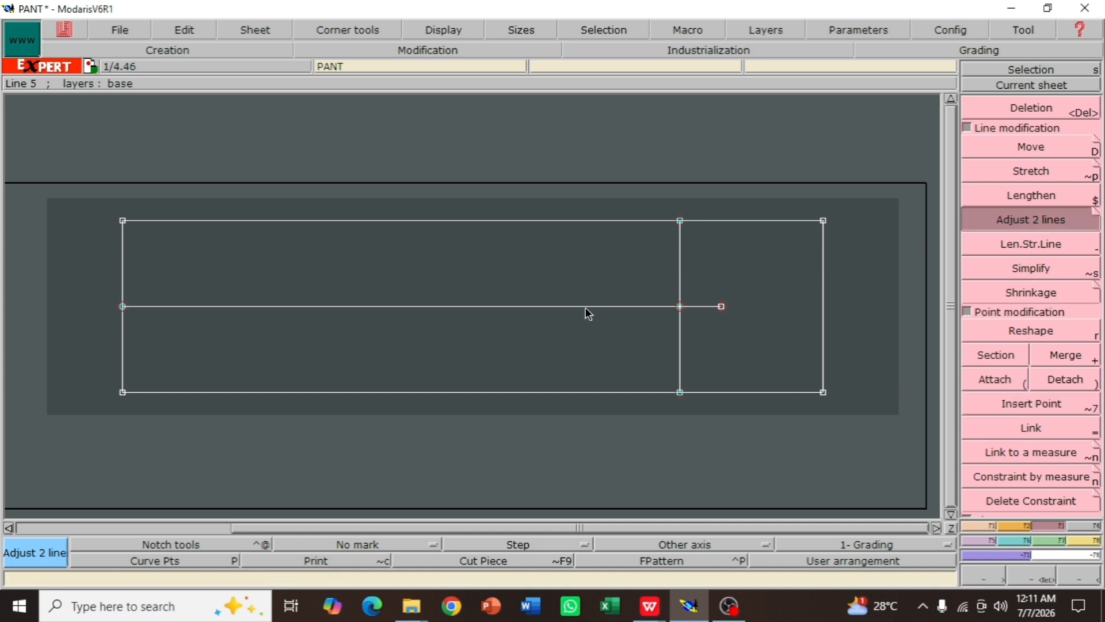
click(687, 290)
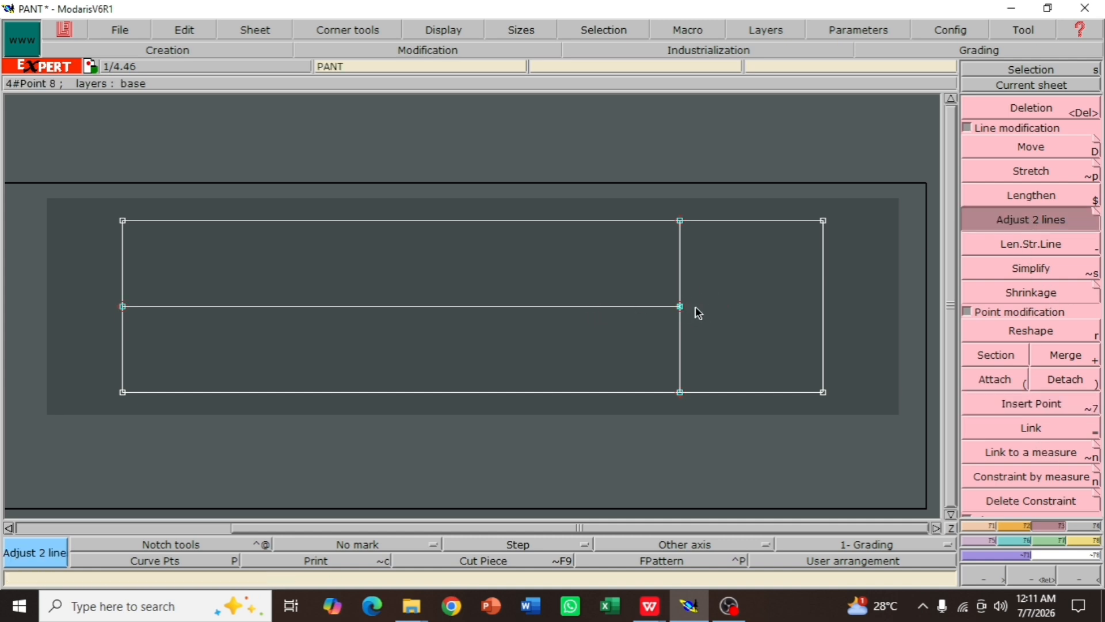
Examine the junction of the centre line and the 78 cm line and the rectangle's right part, then consult Book1.xlsx
key(Return)
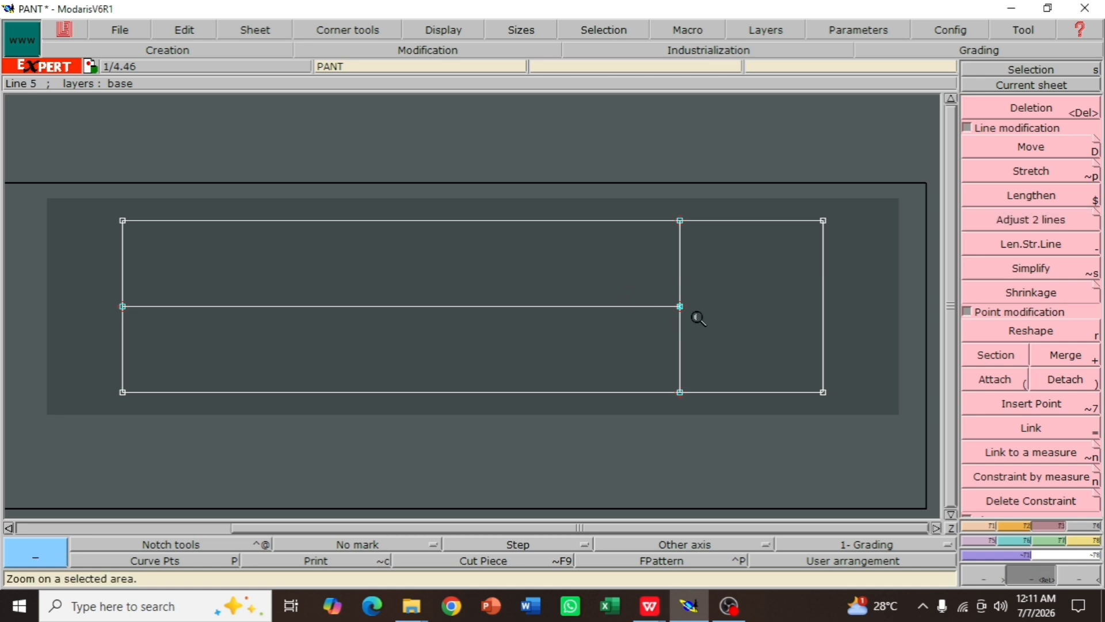
drag(698, 277, 656, 339)
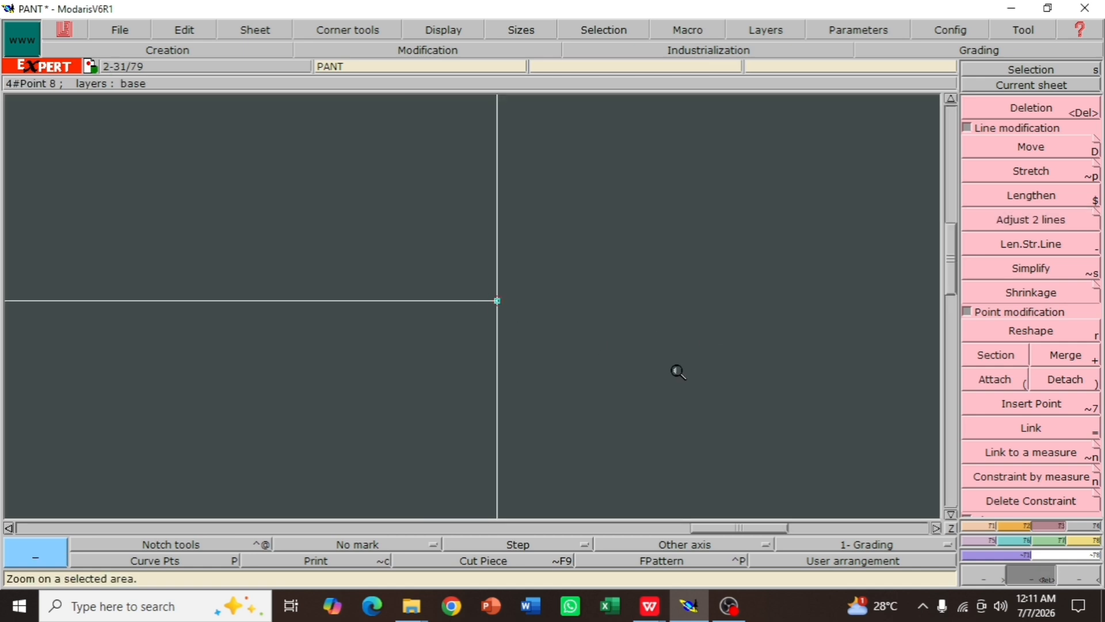
key(j)
key(Return)
drag(262, 196, 806, 426)
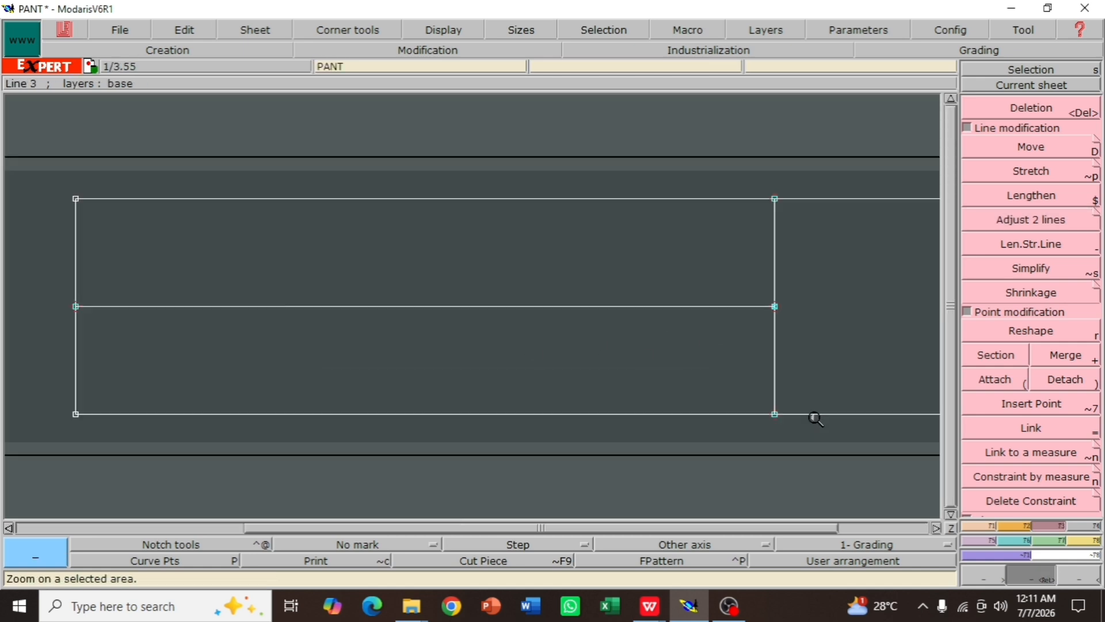
click(1081, 578)
drag(479, 204, 791, 400)
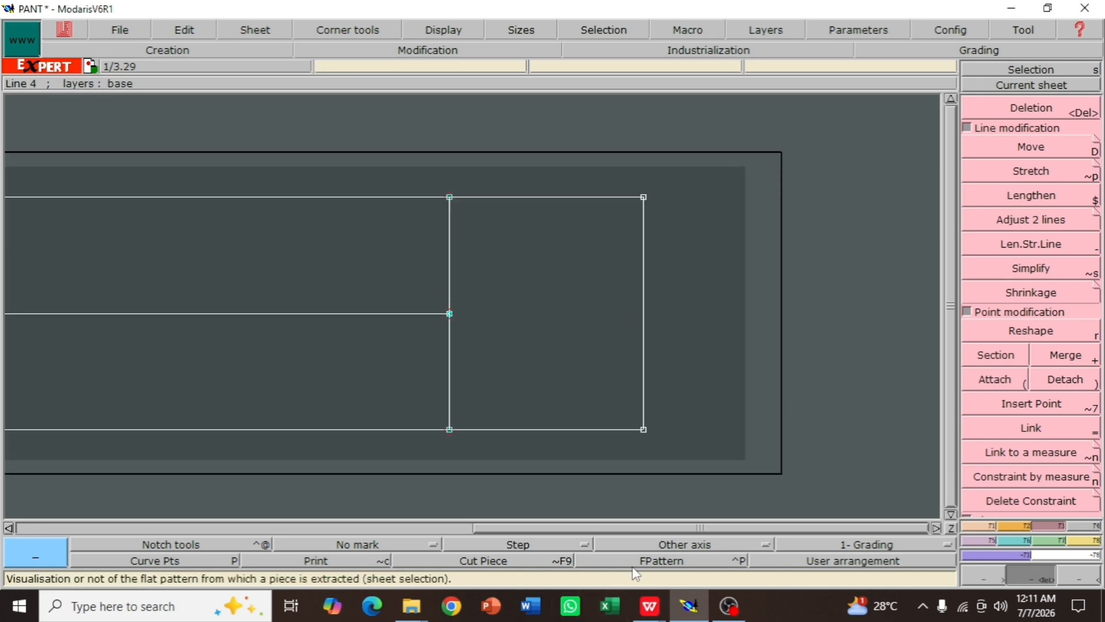
mouse_move(691, 611)
mouse_move(658, 609)
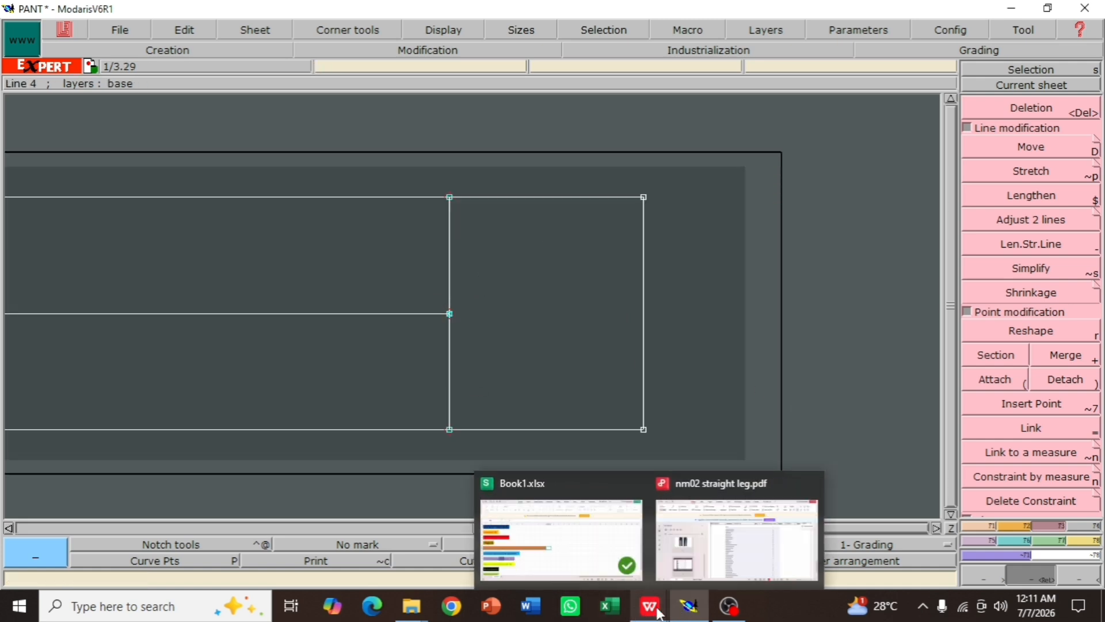
click(562, 538)
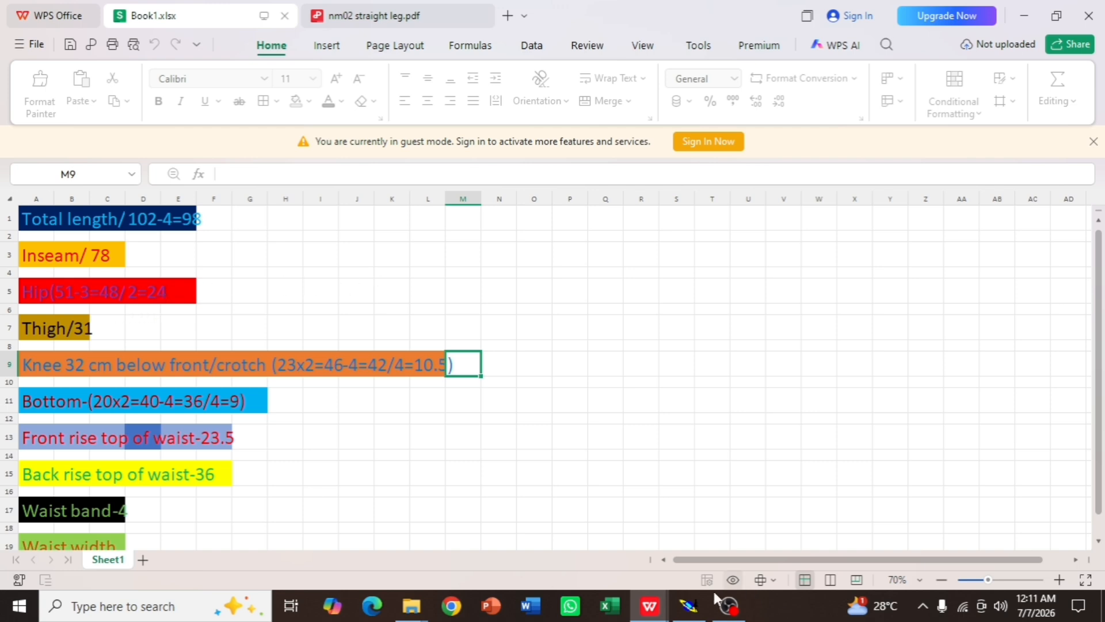
Back in Modaris, draw a parallel to the rectangle's right edge at a distance of 12 cm inside the rectangle
mouse_move(683, 612)
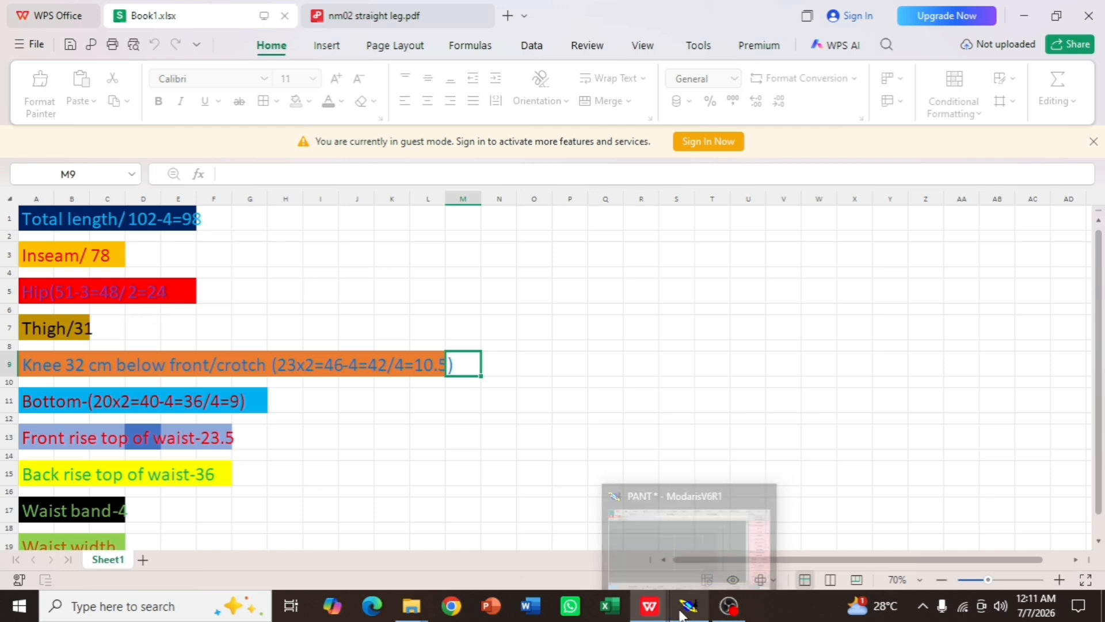
click(694, 544)
click(975, 533)
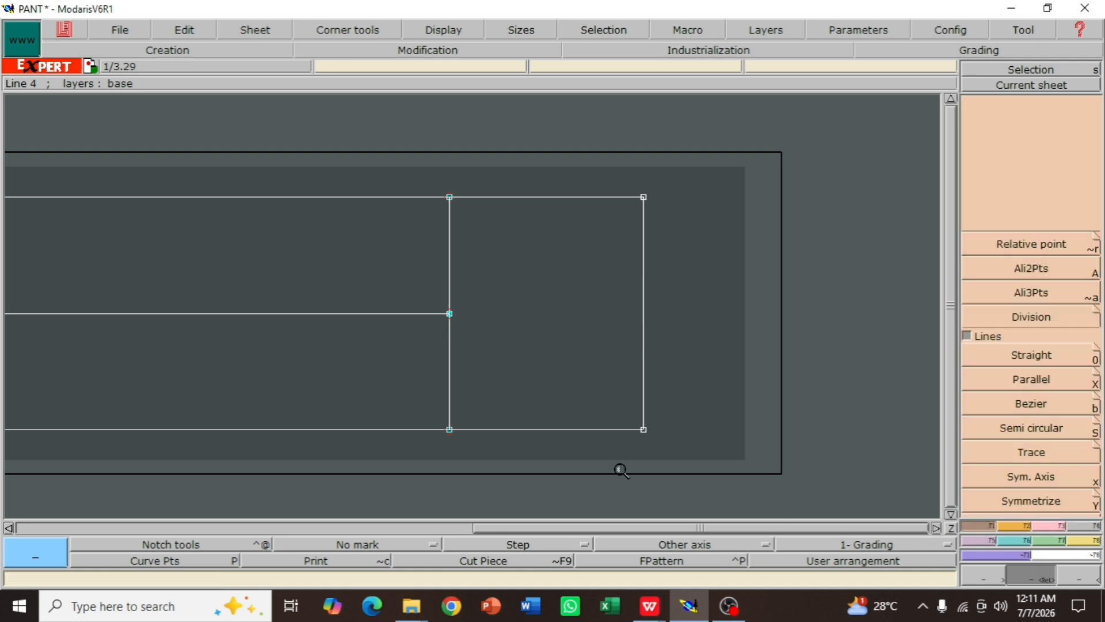
click(1032, 381)
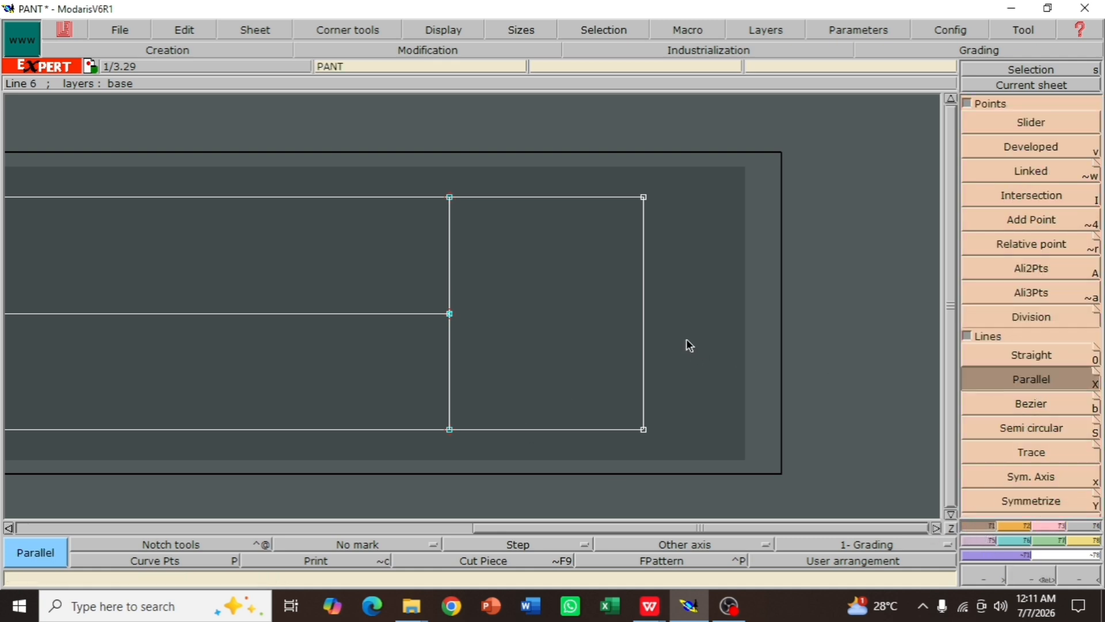
click(644, 318)
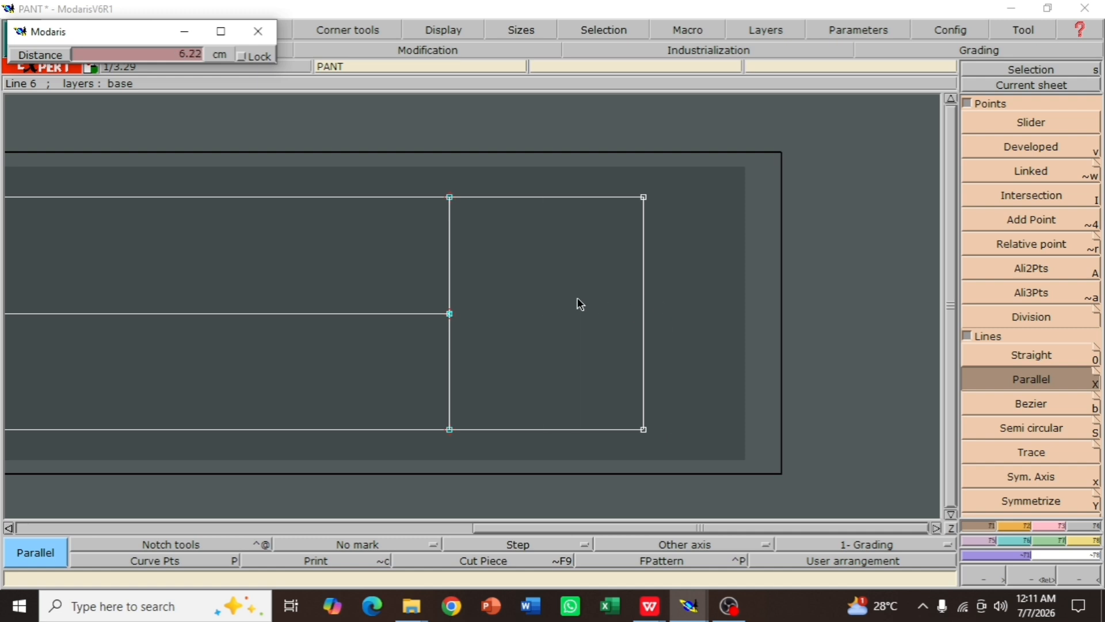
text(12)
key(Return)
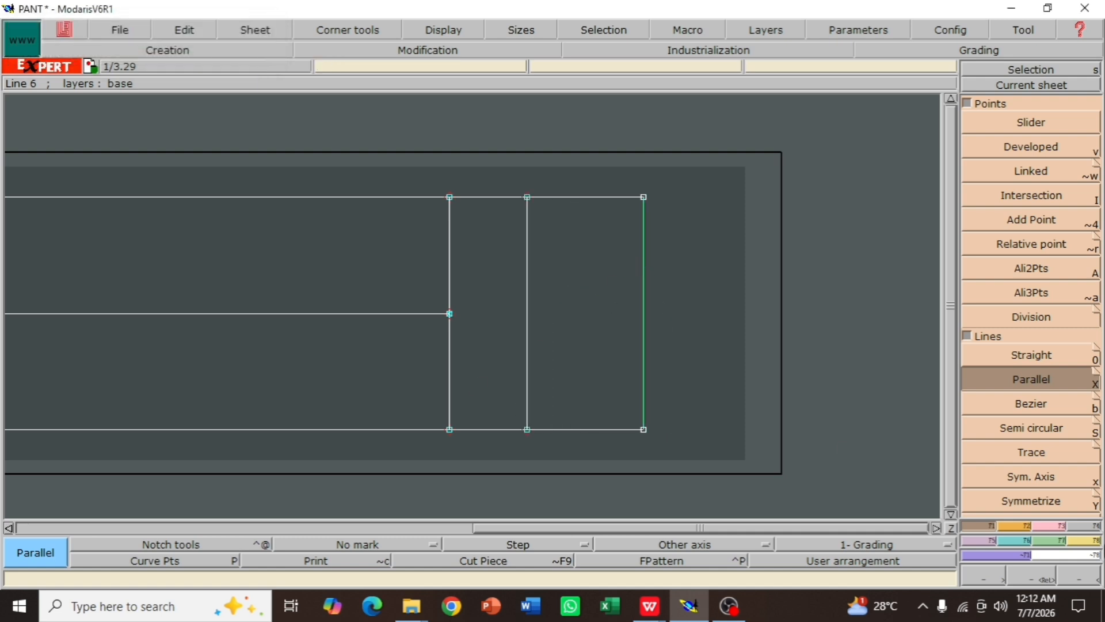
Lengthen the 78 cm vertical line by 3 cm beyond the rectangle's upper edge
click(1079, 578)
key(Return)
drag(26, 203, 649, 363)
click(676, 354)
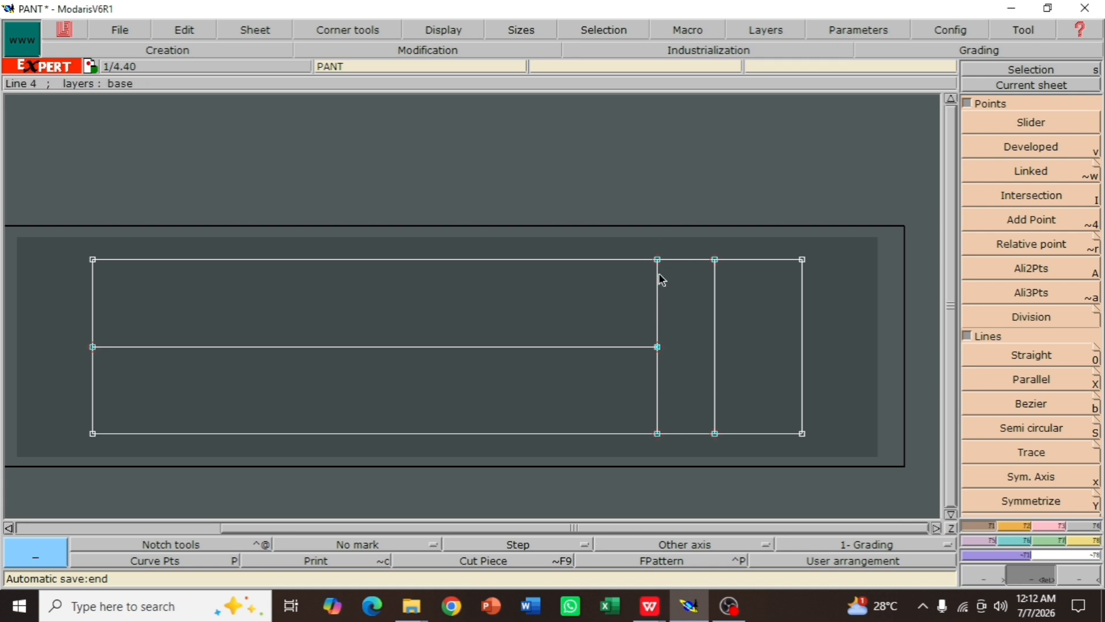
click(1045, 525)
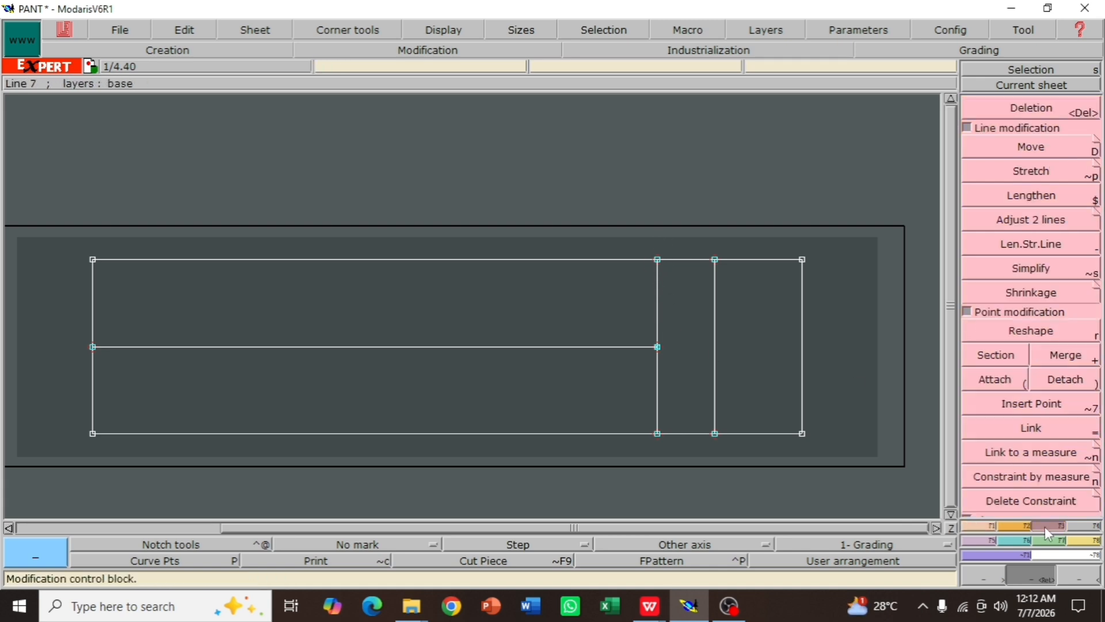
click(1027, 248)
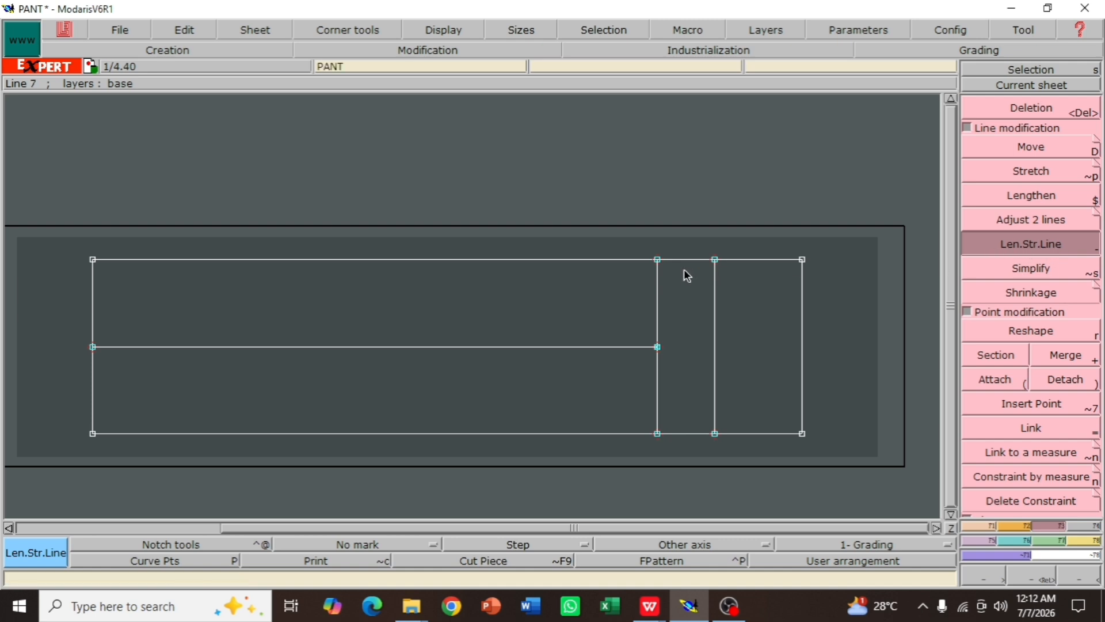
click(660, 282)
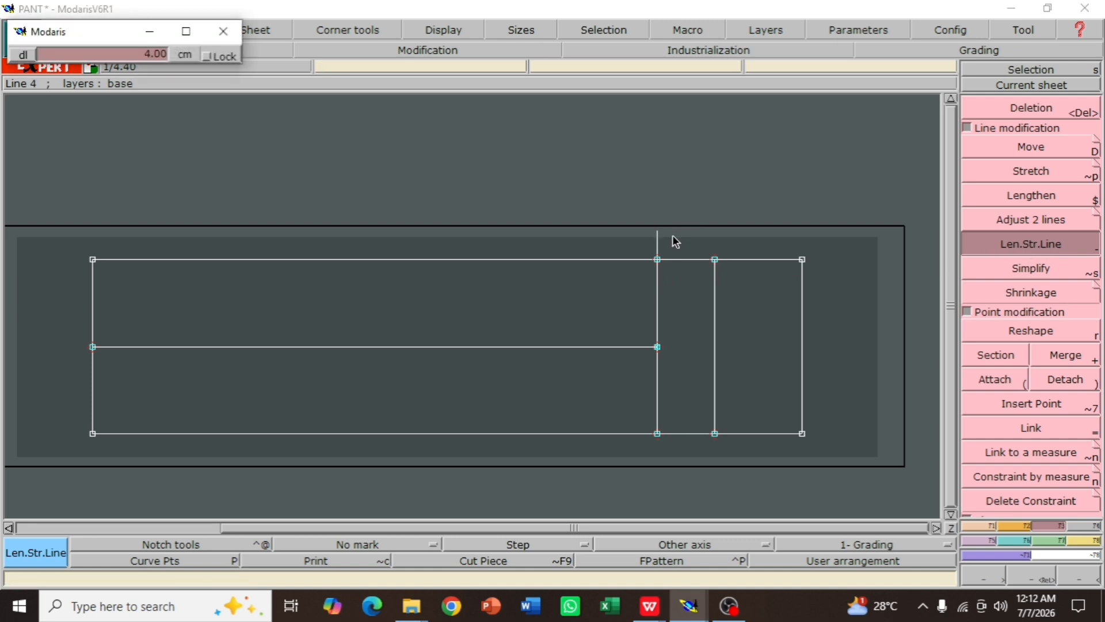
text(3)
key(Return)
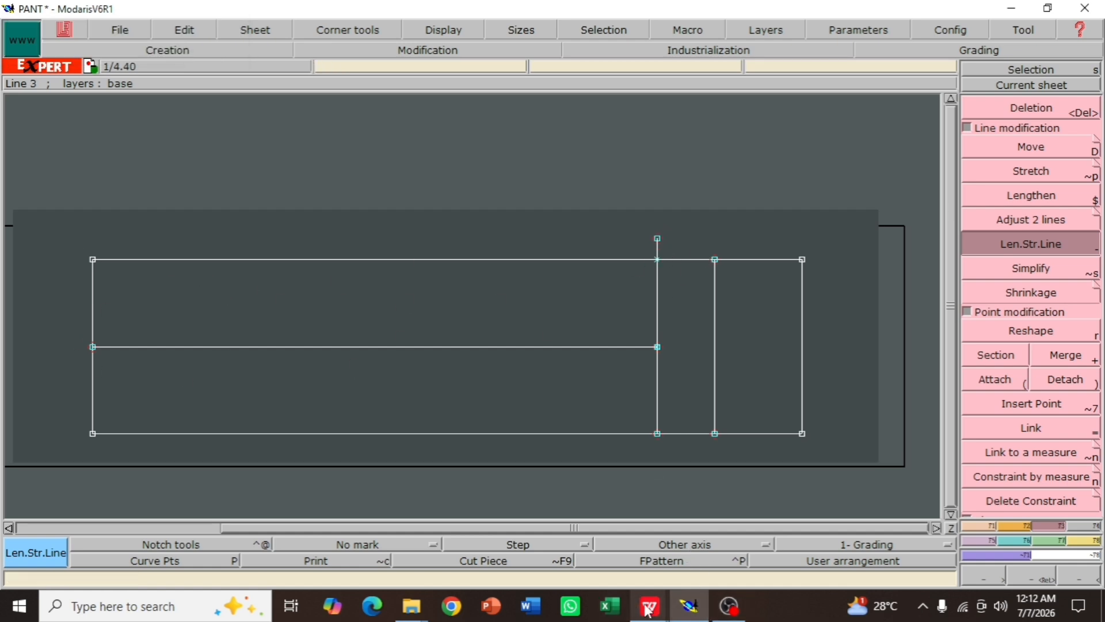
Check Book1.xlsx and, in Modaris, draw a Bezier line from the extended 78 cm line's upper end to the 12 cm parallel's upper end
mouse_move(650, 606)
click(570, 535)
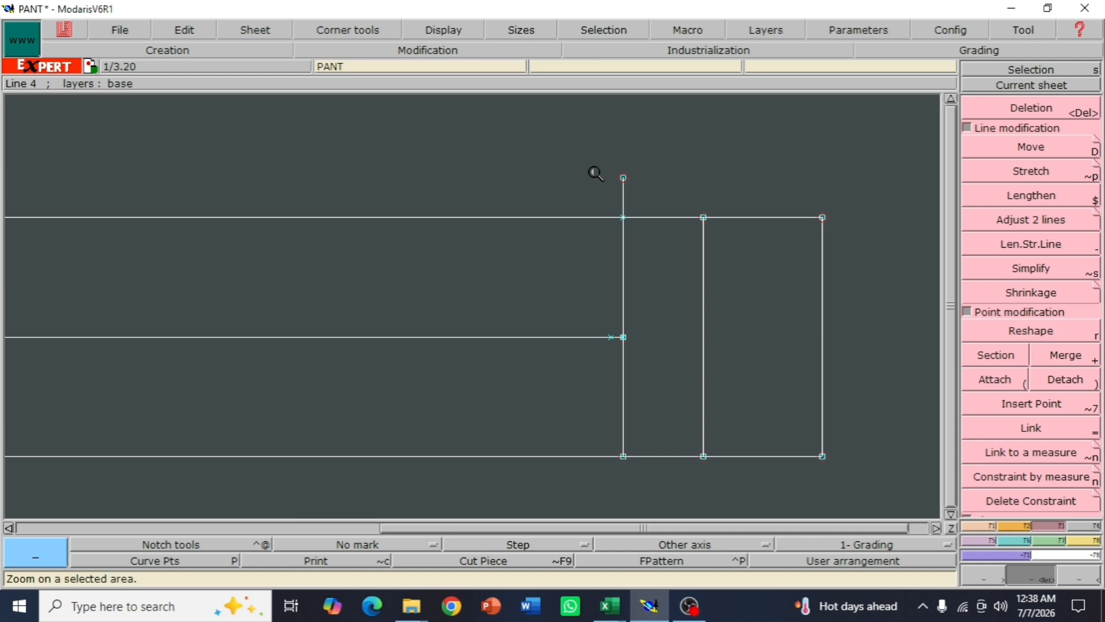
drag(536, 145, 809, 293)
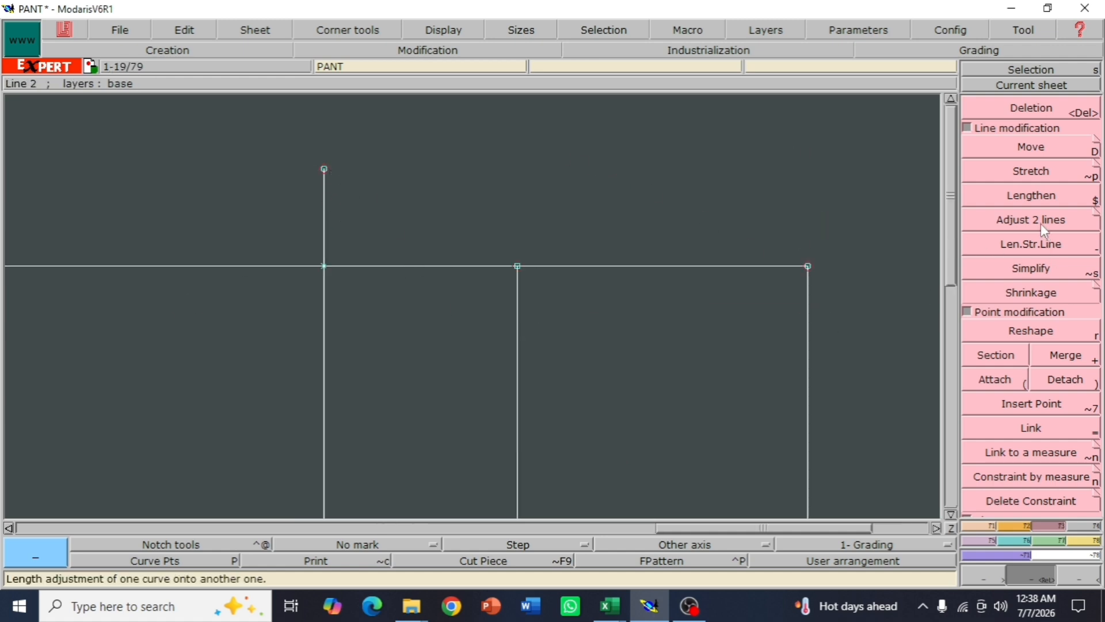
click(983, 525)
key(b)
click(324, 168)
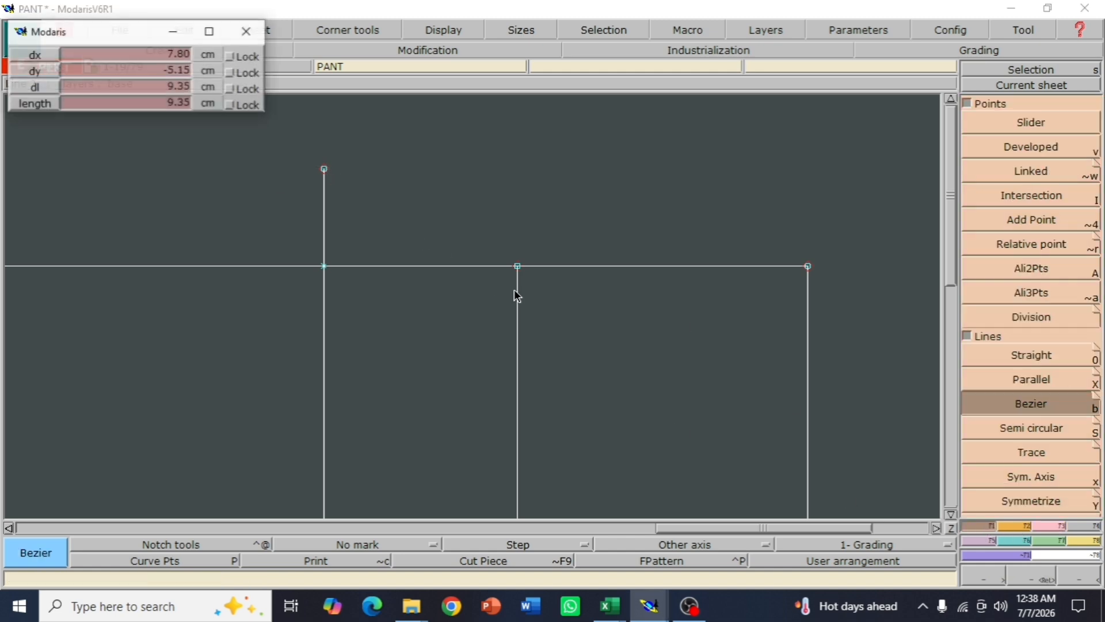
click(517, 266)
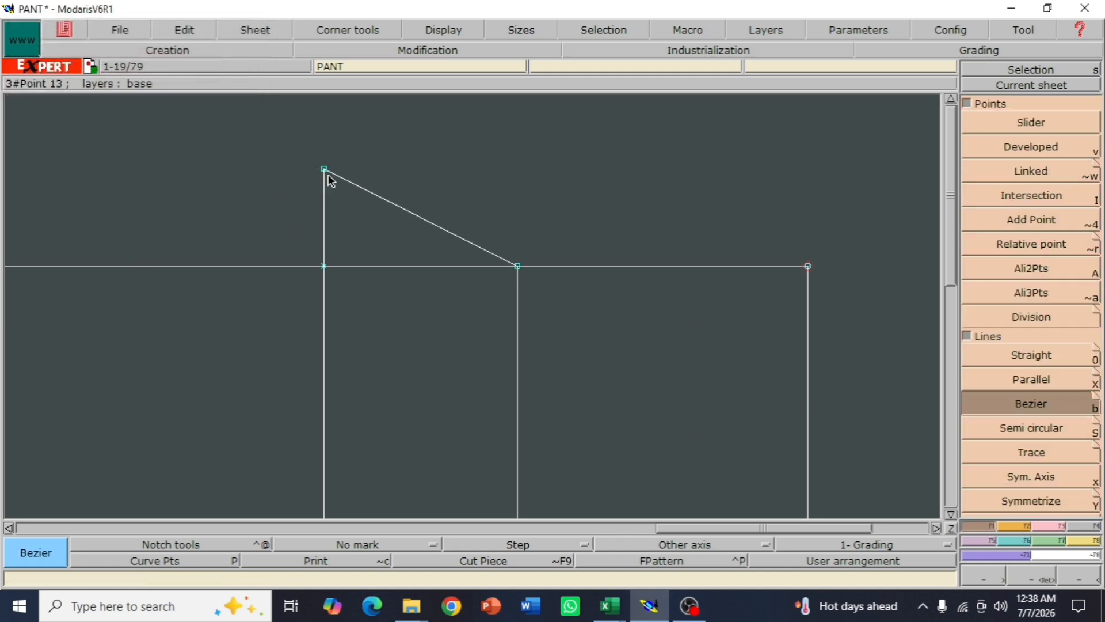
Toggle the handles display and Reshape the slanted Bezier line into a concave crotch curve using both of its handles
click(454, 30)
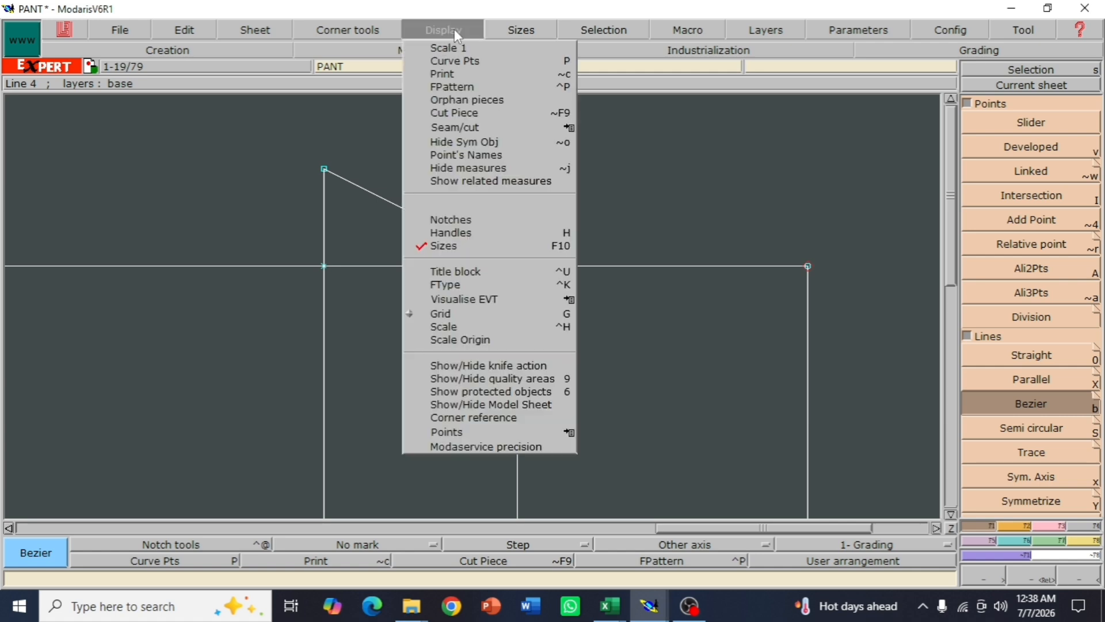
click(469, 228)
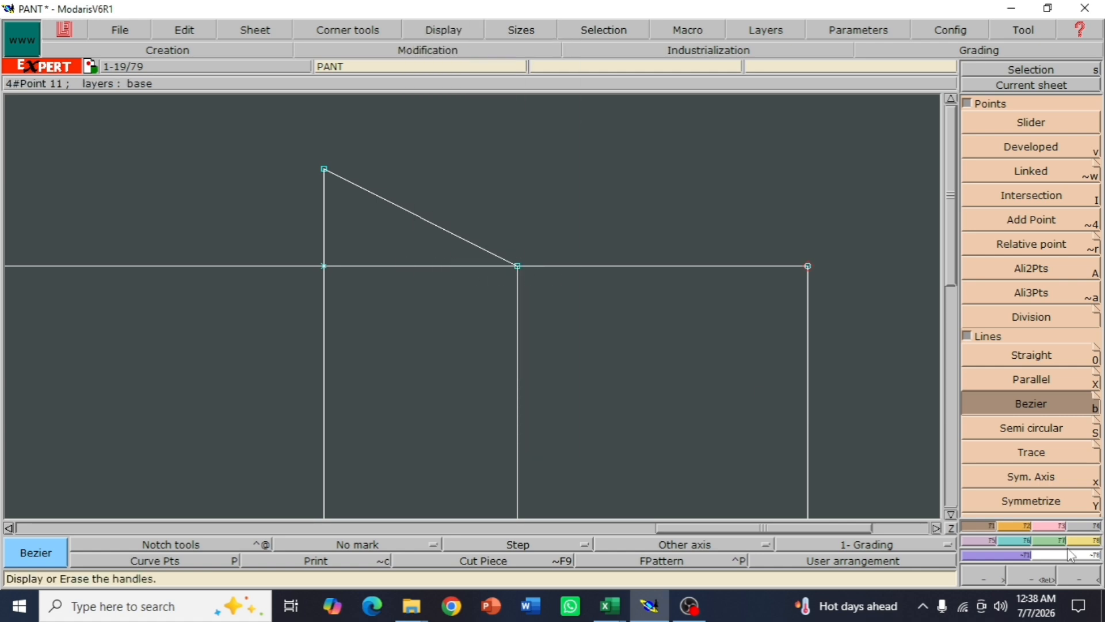
click(441, 32)
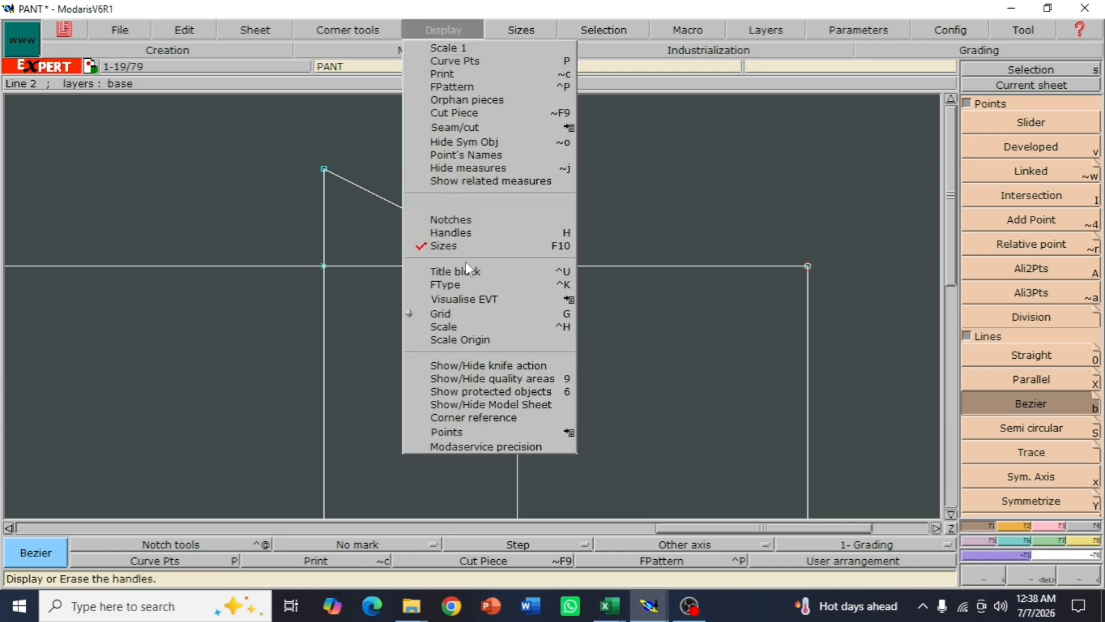
click(1048, 526)
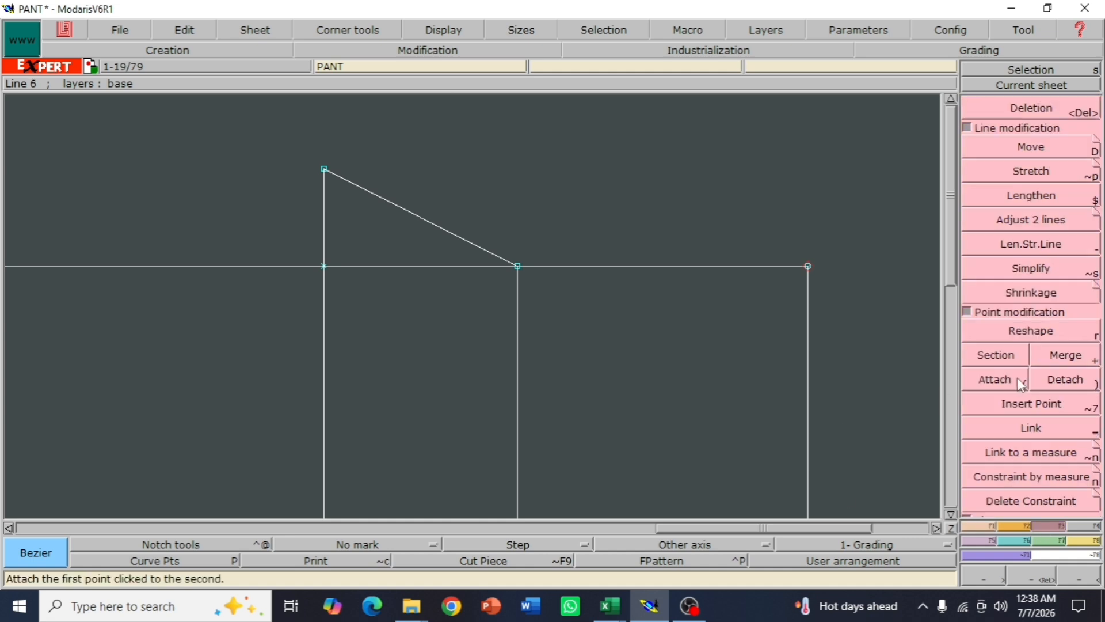
click(1031, 330)
click(388, 202)
click(372, 235)
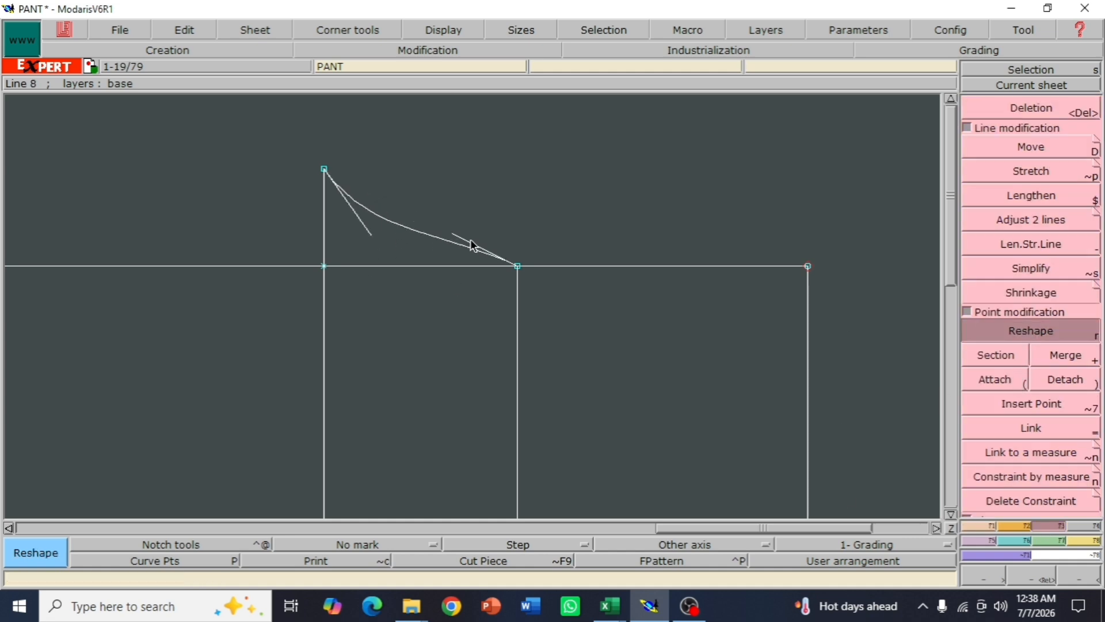
click(450, 235)
click(377, 253)
Refine the crotch curve with Reshape so it drops steeply from the extended line's end and runs smoothly into the upper edge
click(369, 233)
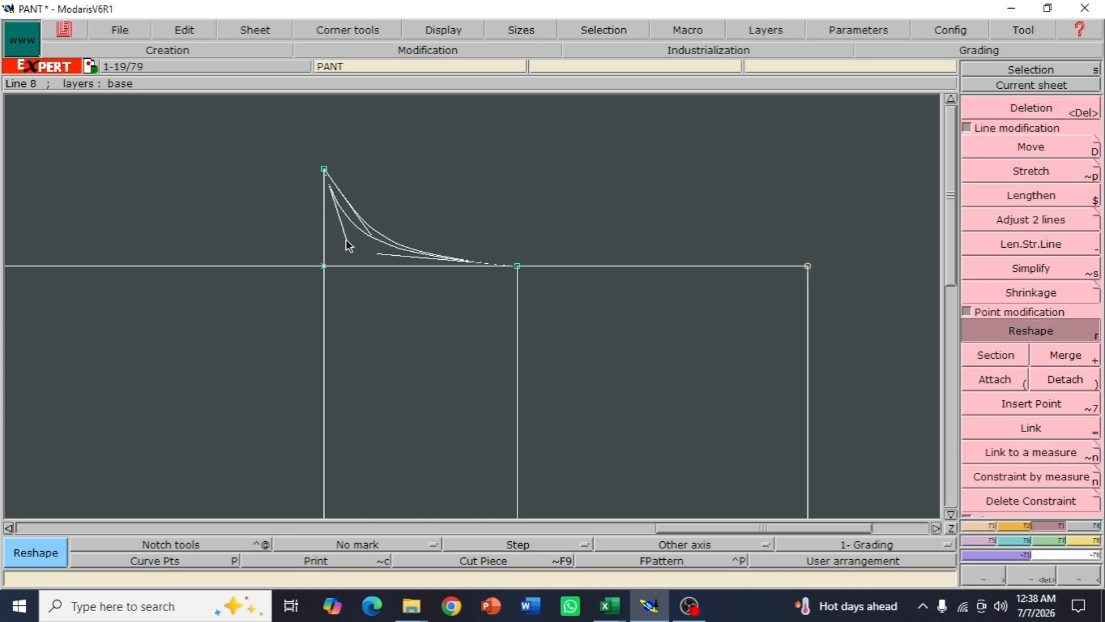
click(347, 239)
click(378, 254)
click(375, 259)
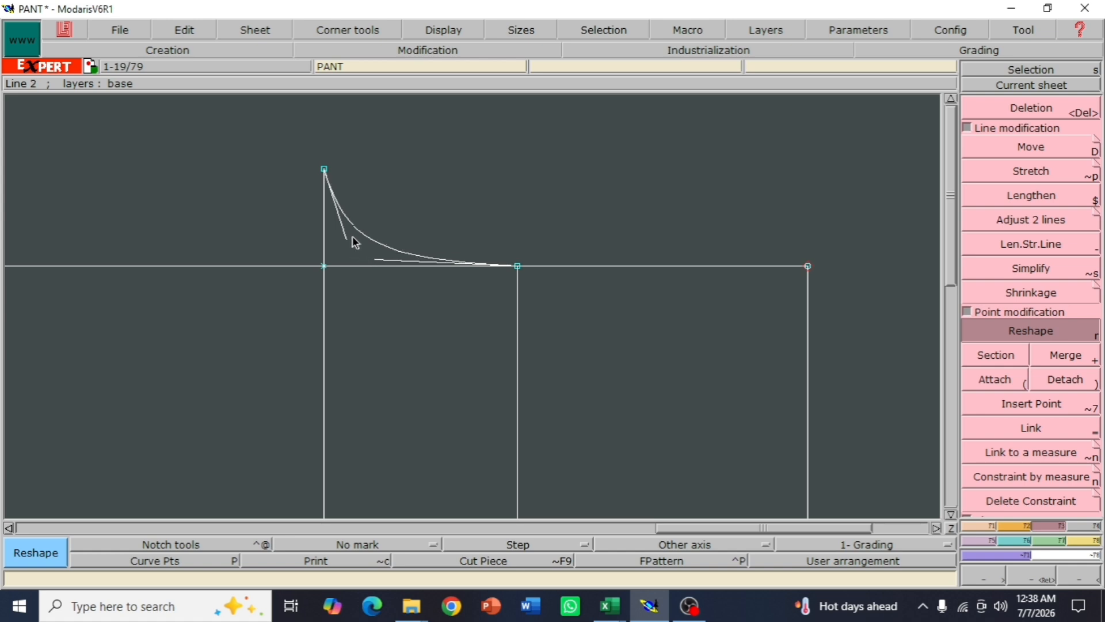
click(345, 233)
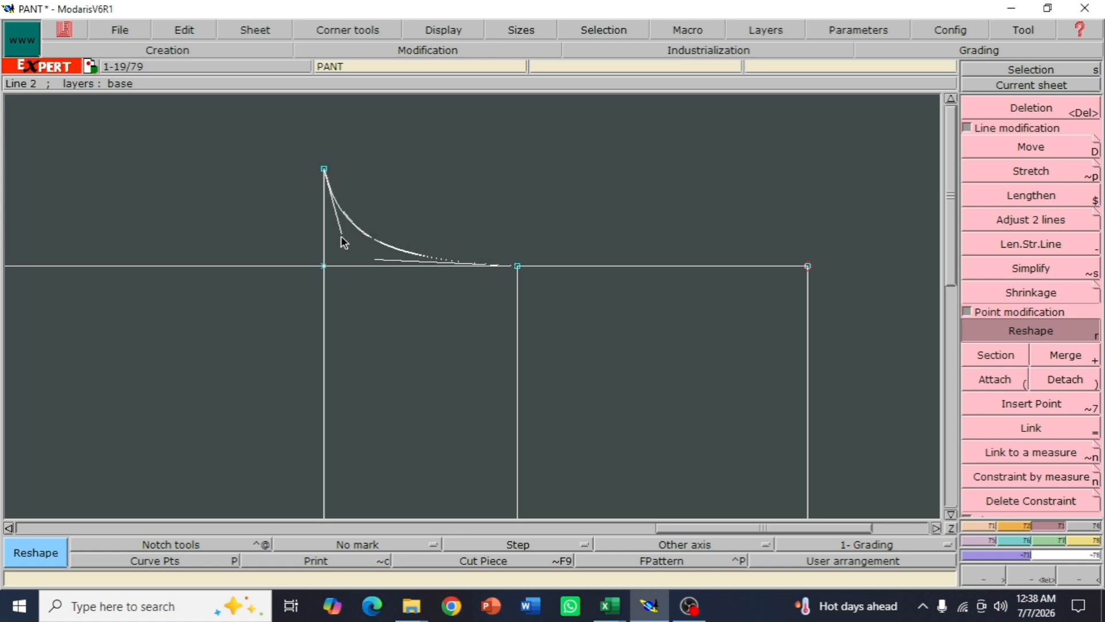
click(342, 234)
click(375, 259)
click(373, 259)
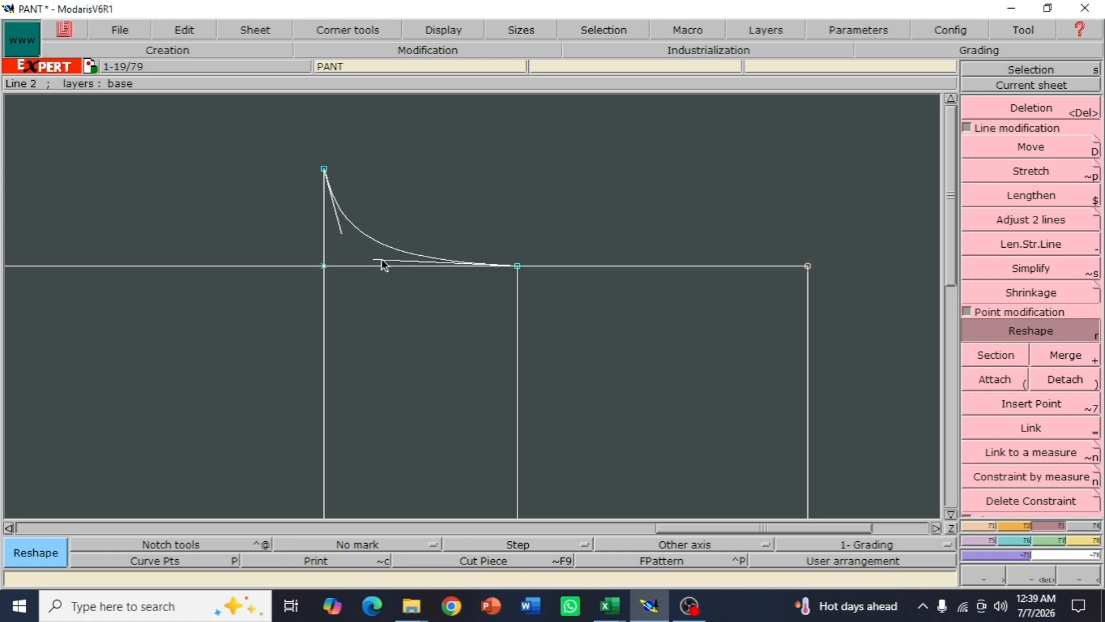
Fine-tune the crotch curve with Reshape, adjusting the handle at its upper end and the handle along the upper edge
click(339, 226)
click(336, 229)
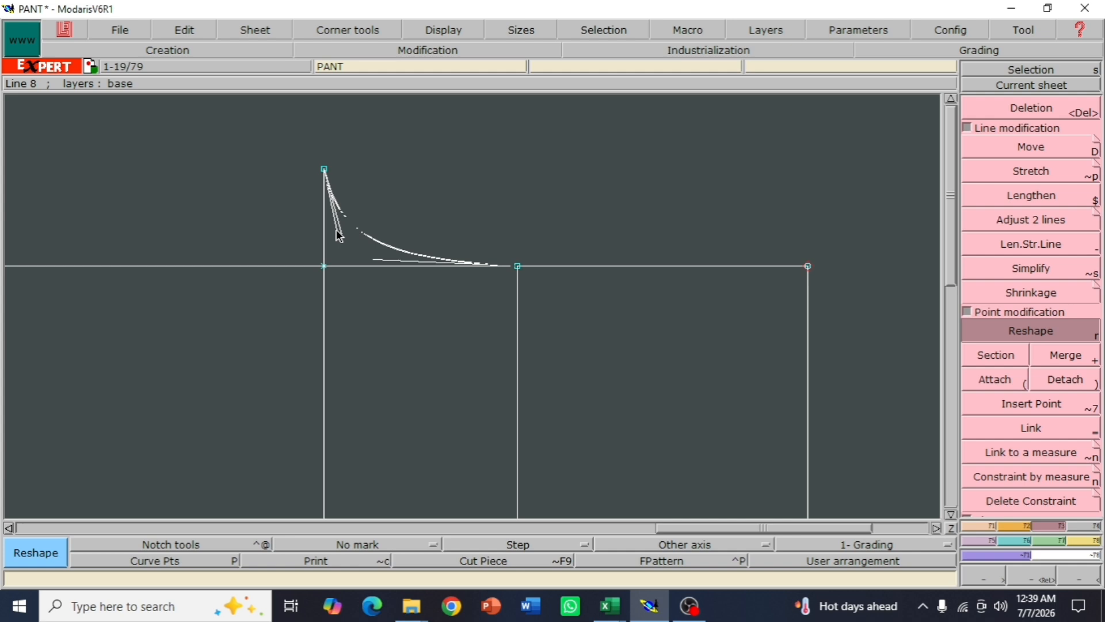
click(374, 259)
click(372, 259)
Switch to the Book2 workbook in Excel to check the front rise and waistband measurements, and return to Modaris
scroll(487, 344, down, 2)
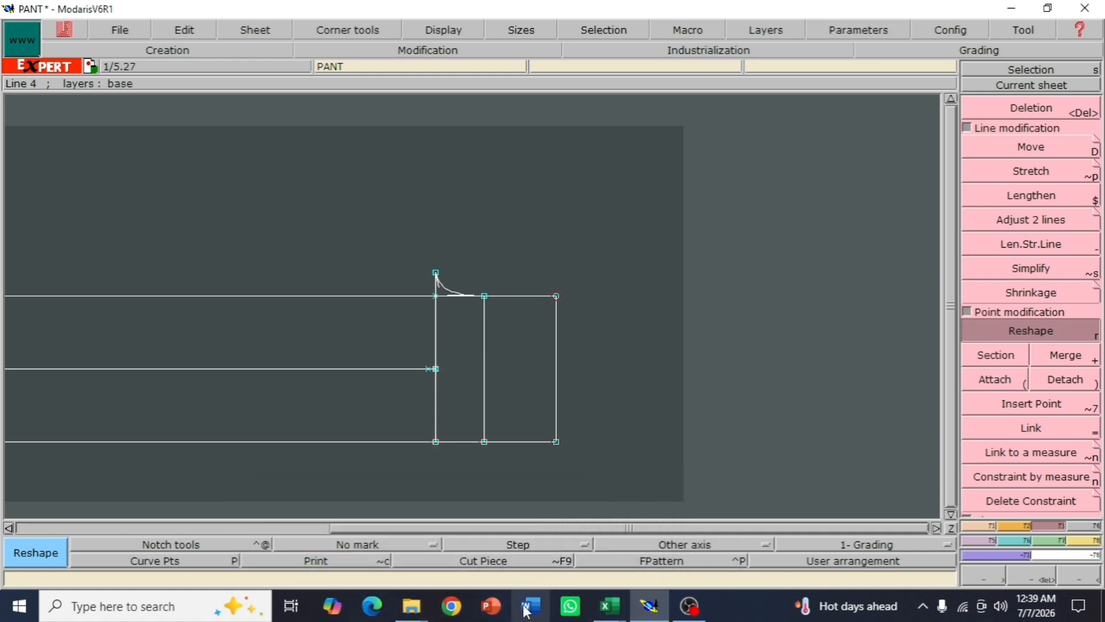
mouse_move(610, 606)
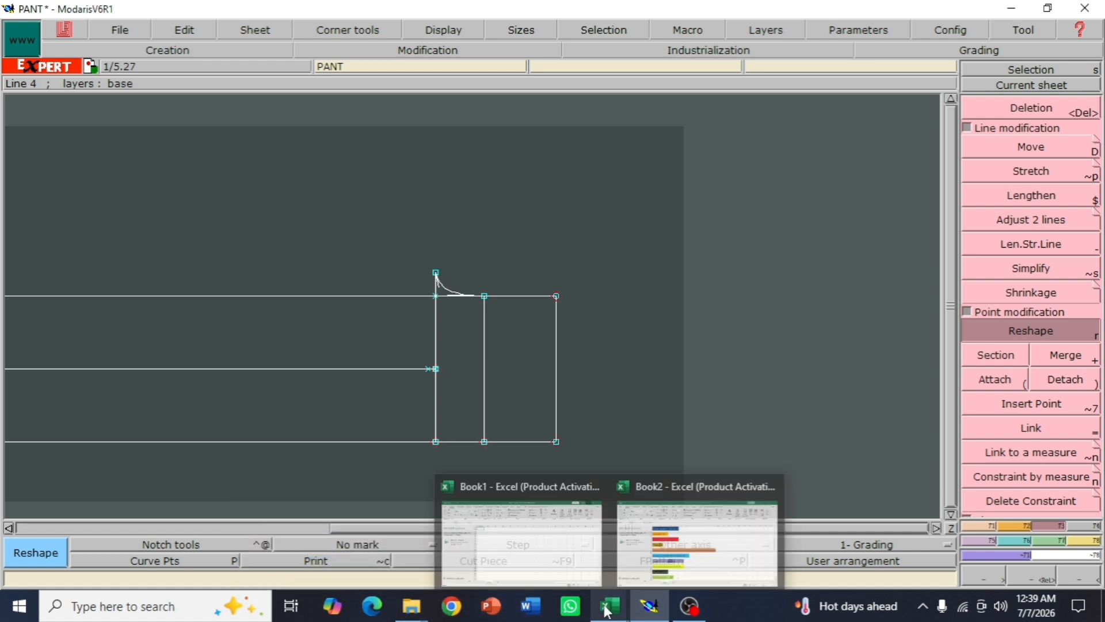
click(639, 550)
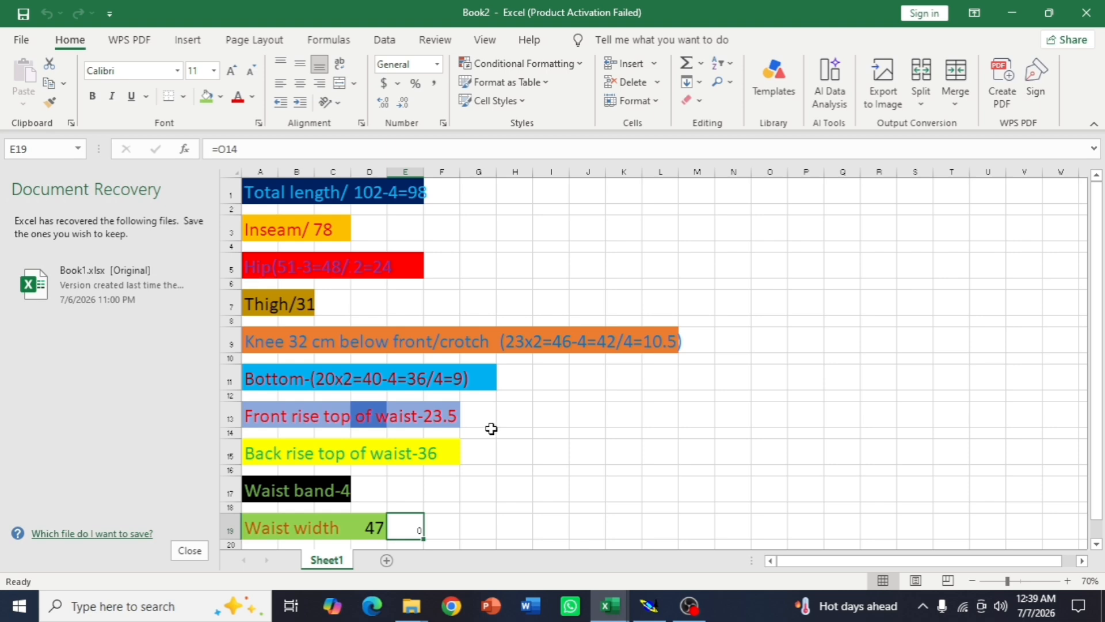
mouse_move(649, 606)
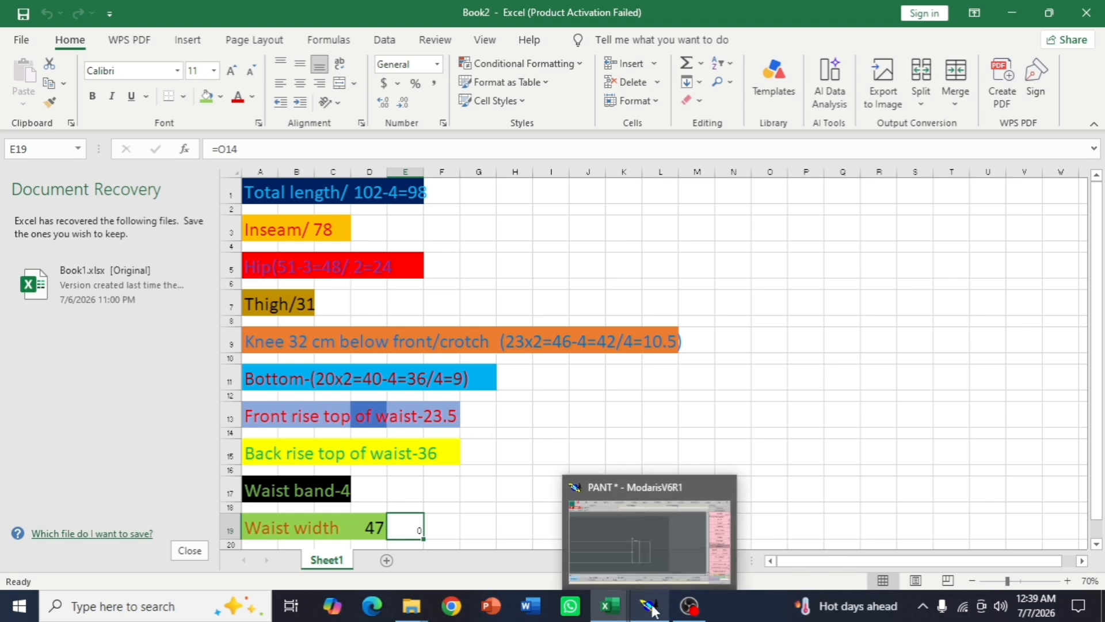
click(643, 554)
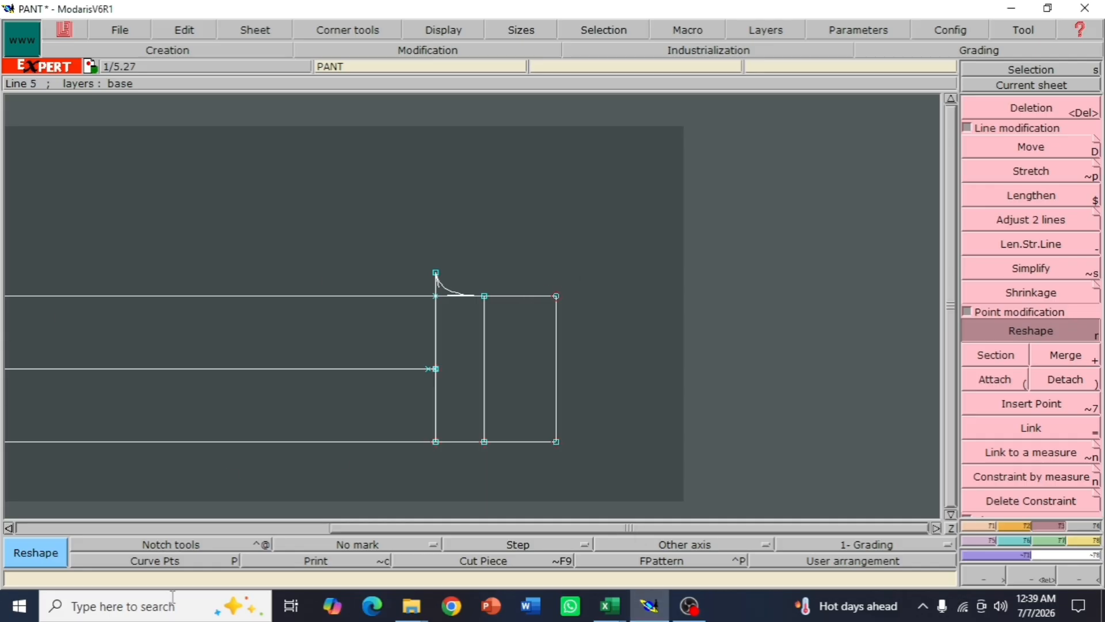
Open Calculator, subtract the 4 cm waistband from the 23.5 cm front rise, and minimize Calculator
click(19, 606)
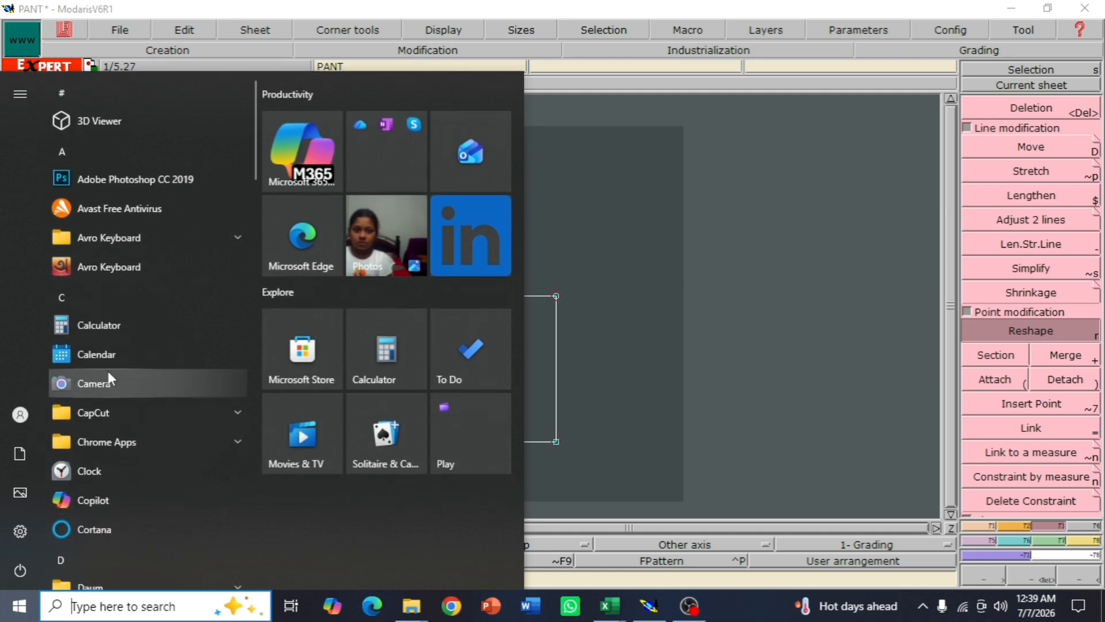
click(136, 353)
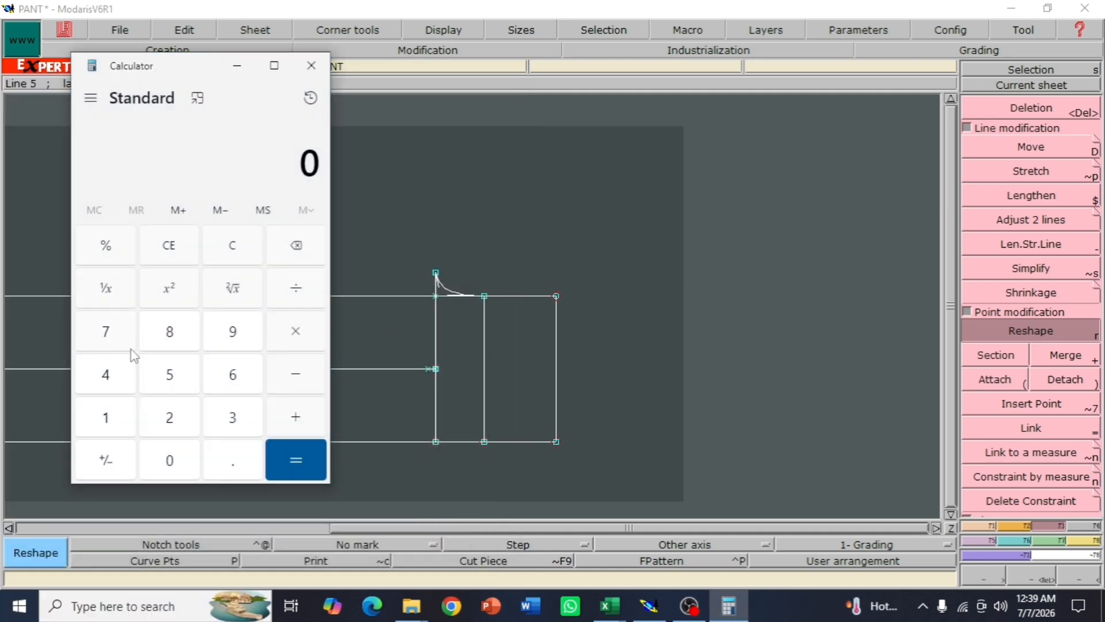
click(173, 418)
click(233, 417)
click(230, 458)
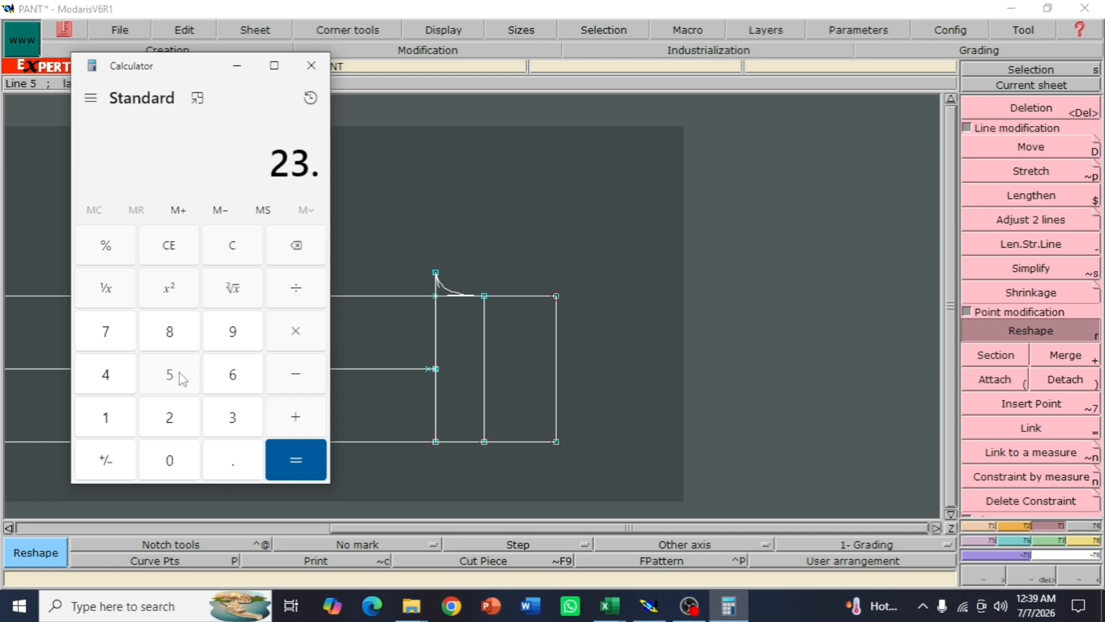
click(170, 375)
click(296, 376)
click(107, 377)
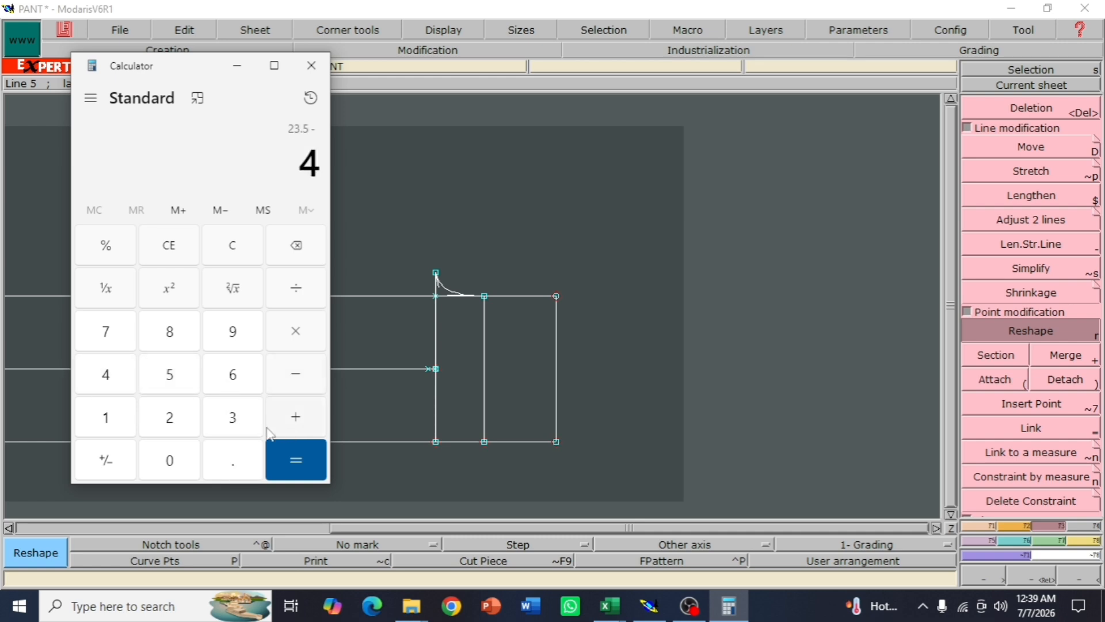
click(296, 455)
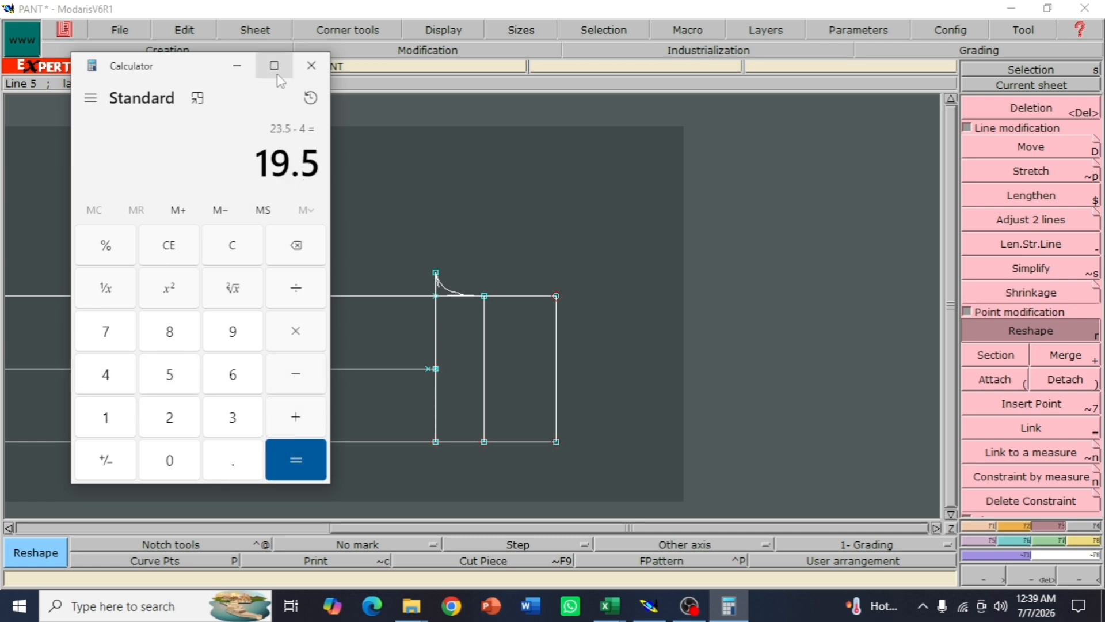
click(241, 66)
Turn off the display of curve handles around the crotch curve
key(z)
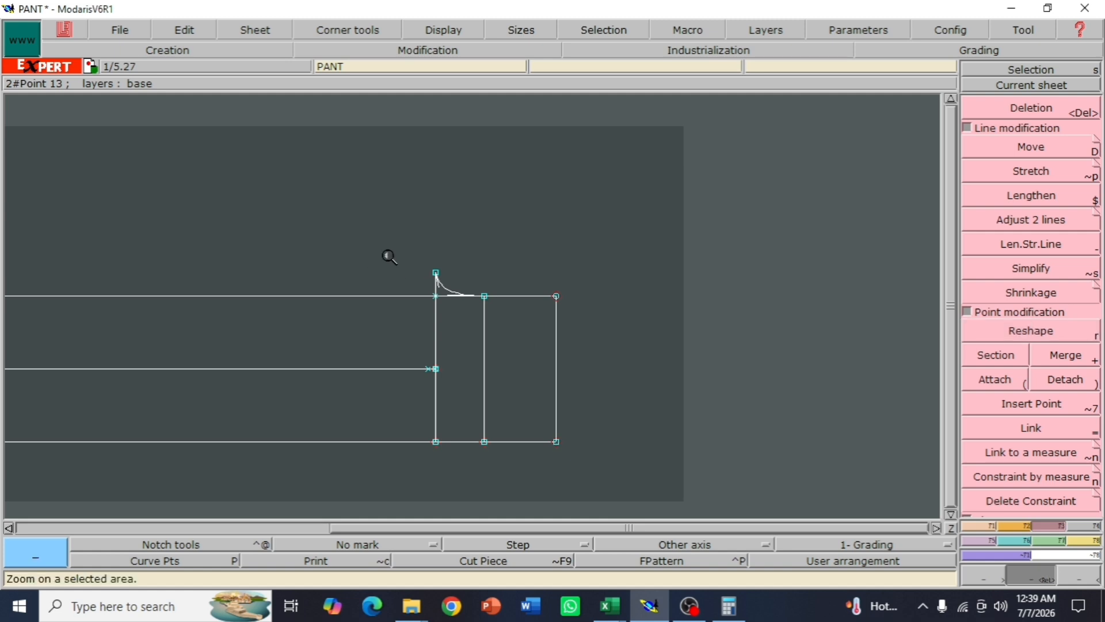
drag(340, 230, 600, 370)
drag(197, 153, 805, 426)
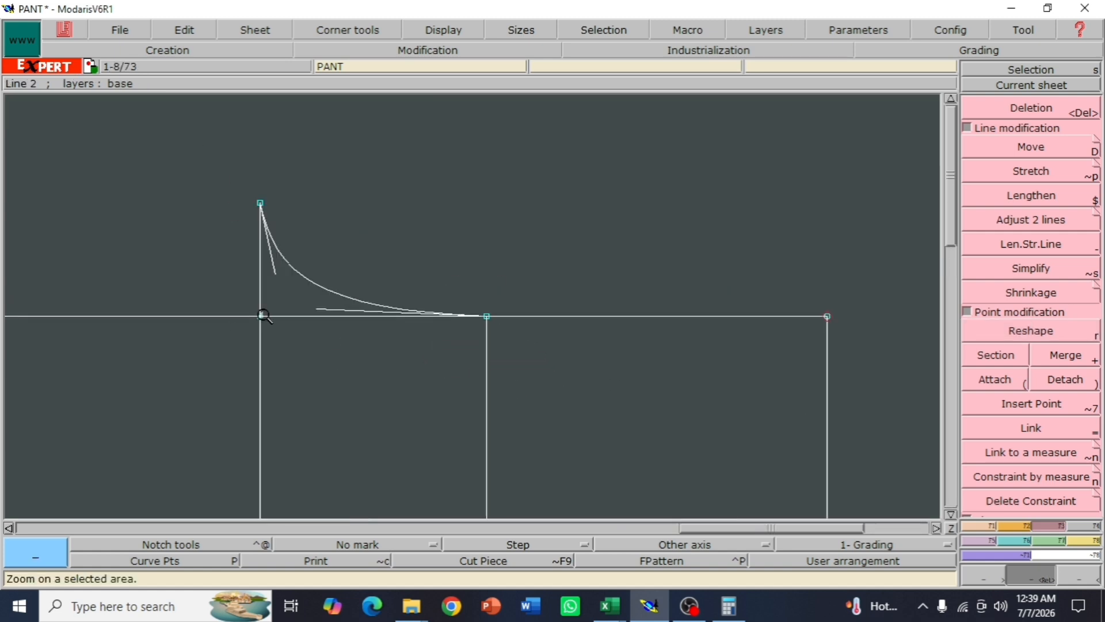
click(449, 30)
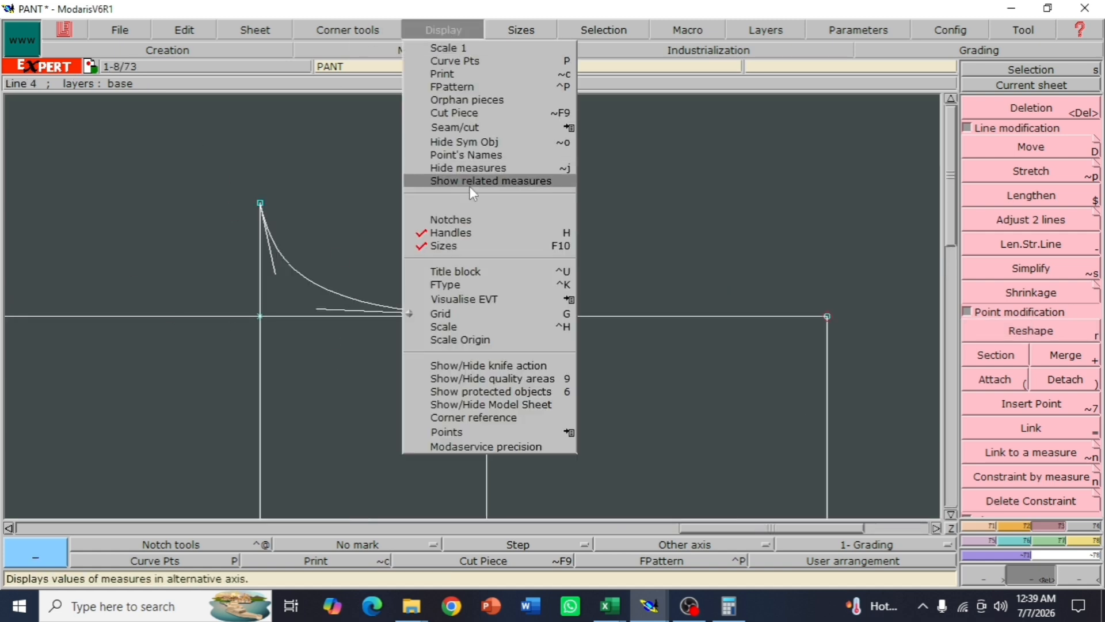
click(464, 234)
click(980, 526)
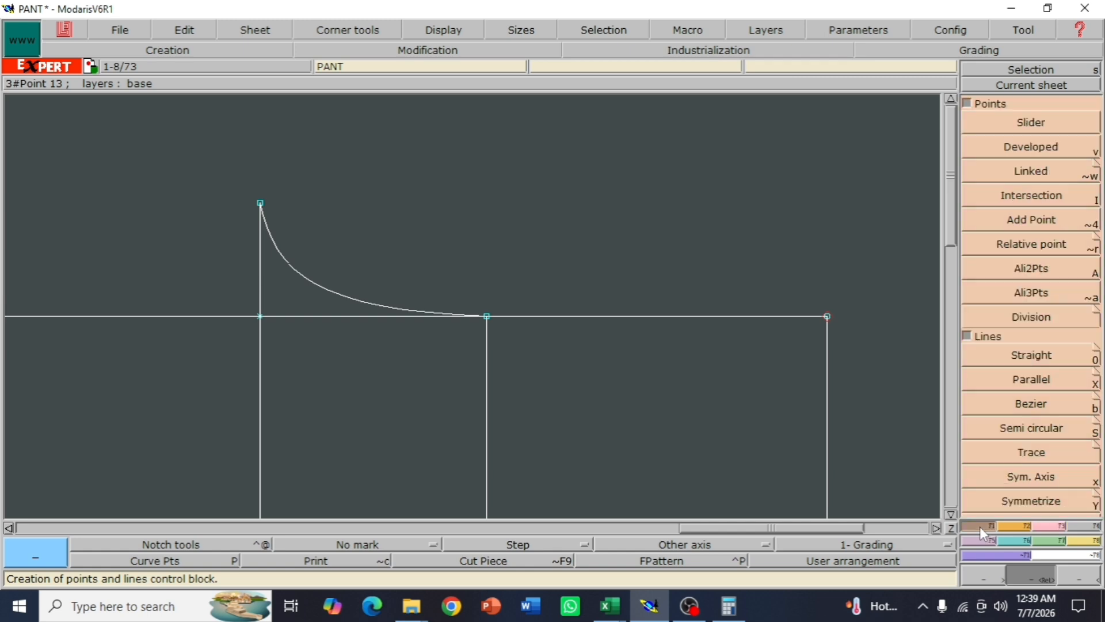
click(1031, 147)
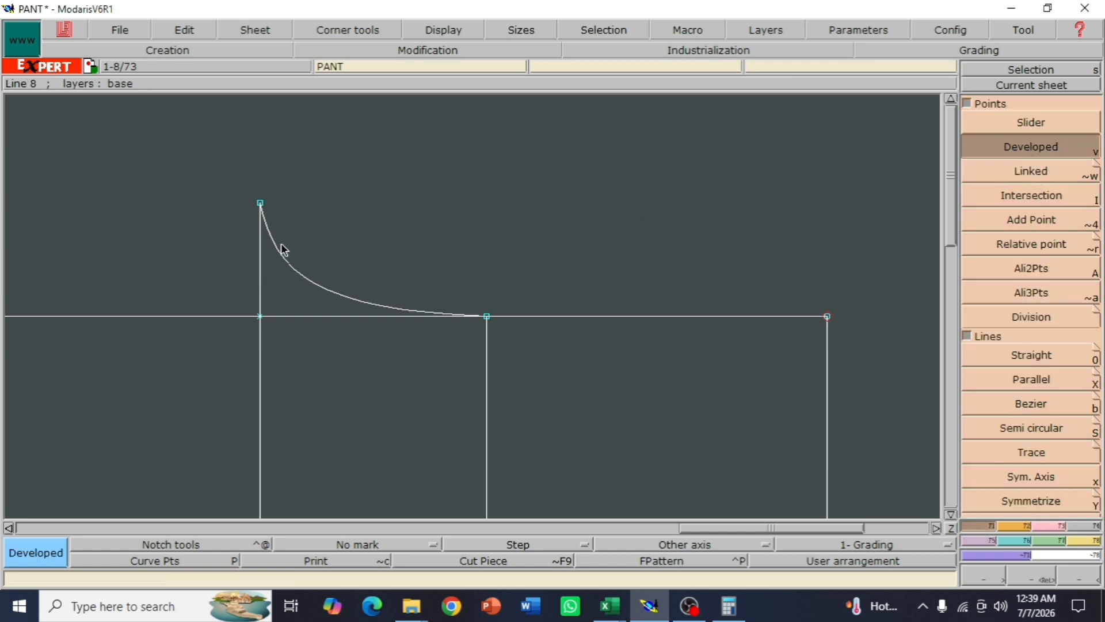
click(284, 247)
click(260, 203)
key(Escape)
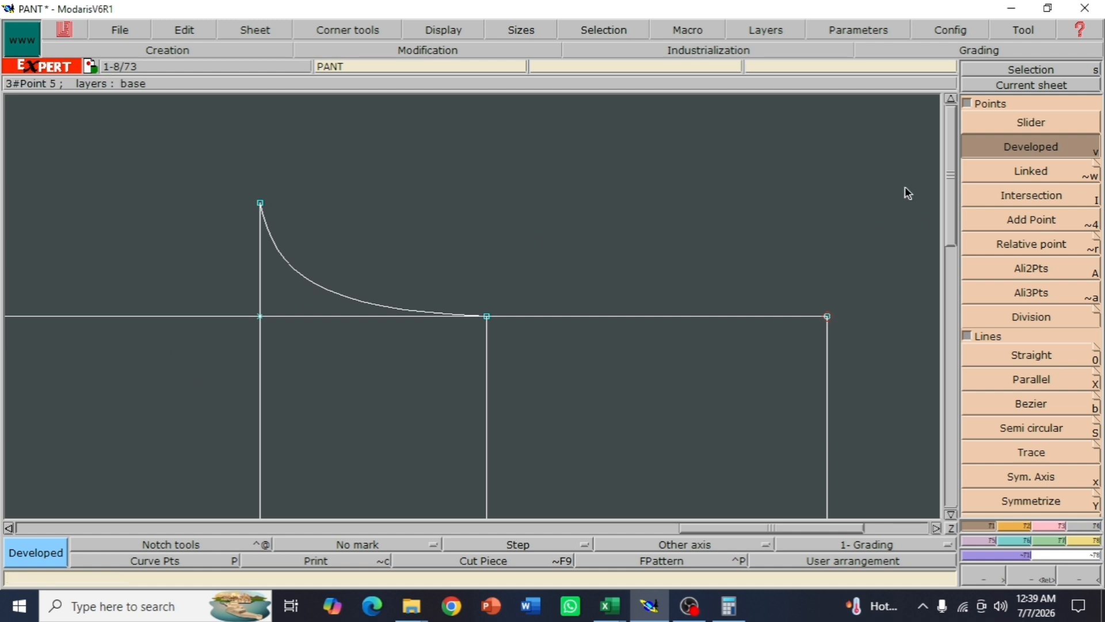
Extend the crotch curve with Len.Str.Line from the 12 cm parallel's upper end to beyond the rectangle's waist edge
click(1052, 526)
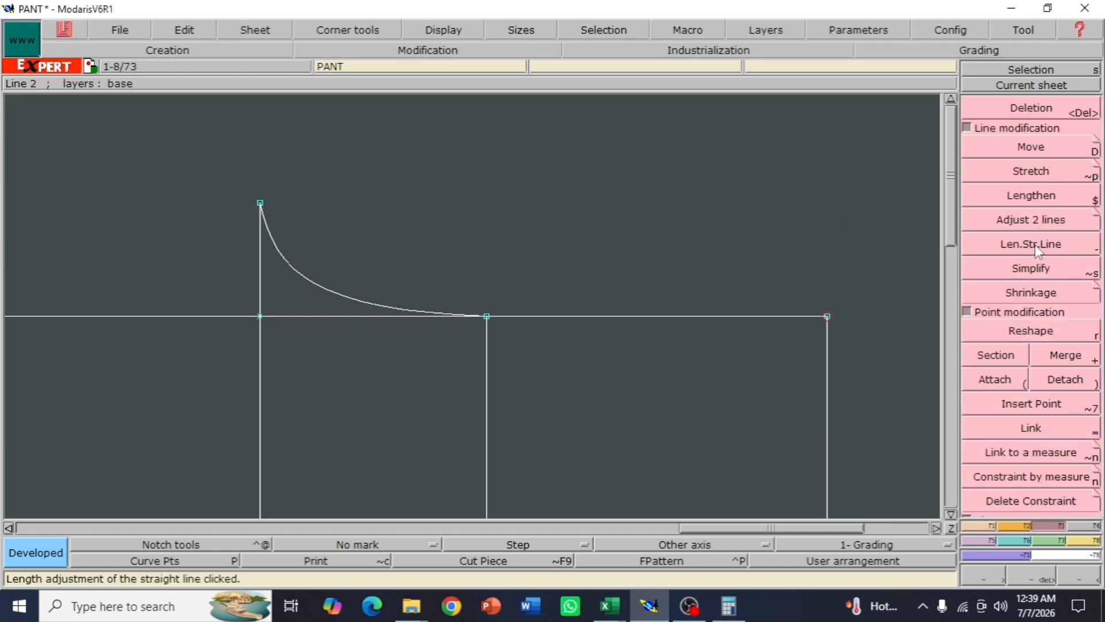
click(1031, 244)
click(488, 320)
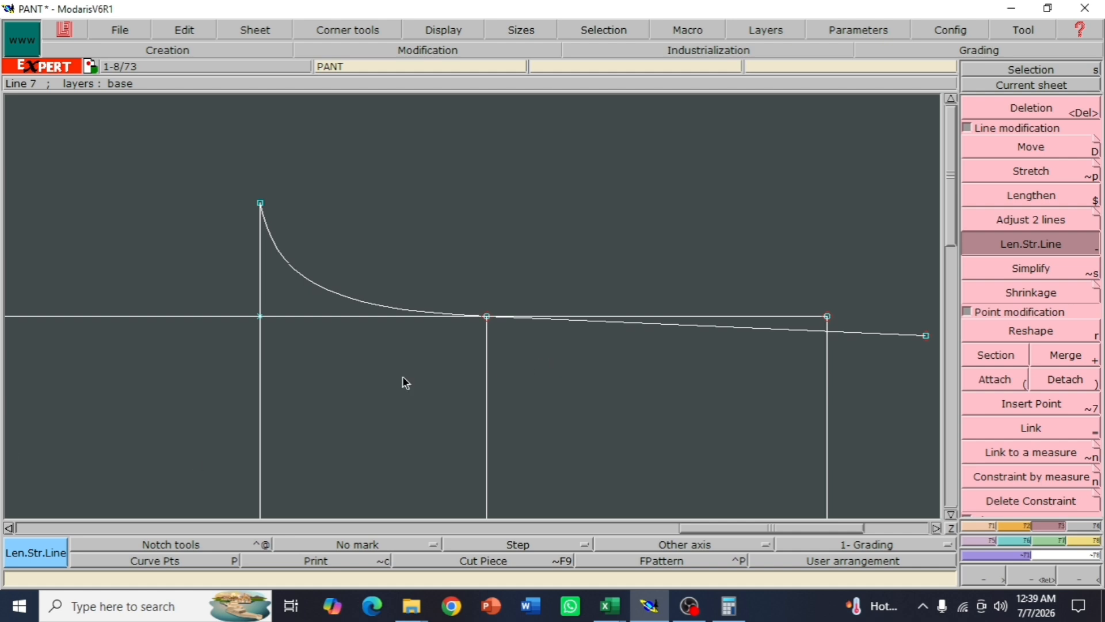
Place a Developed point on the extended crotch curve at a curve length of 19.5 cm from its upper end
click(980, 527)
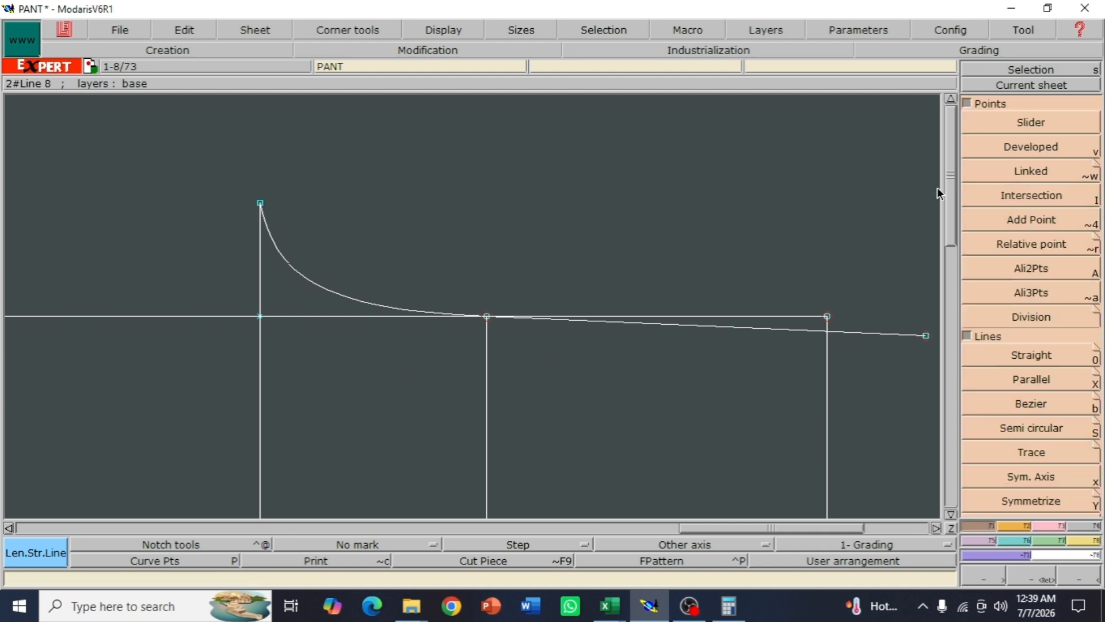
click(1031, 146)
click(261, 205)
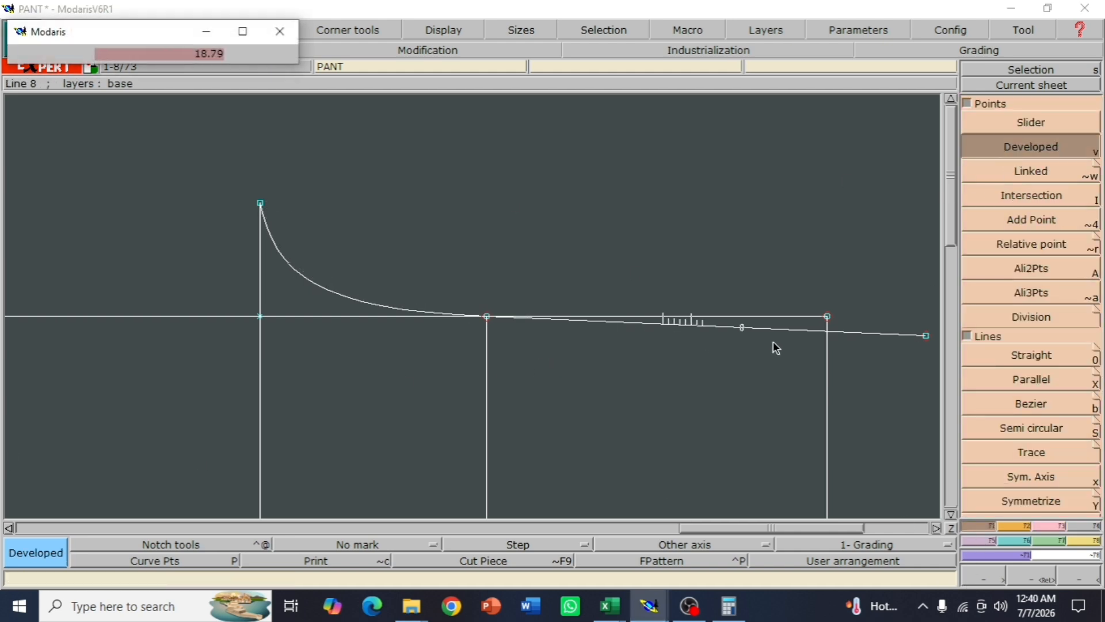
text(19)
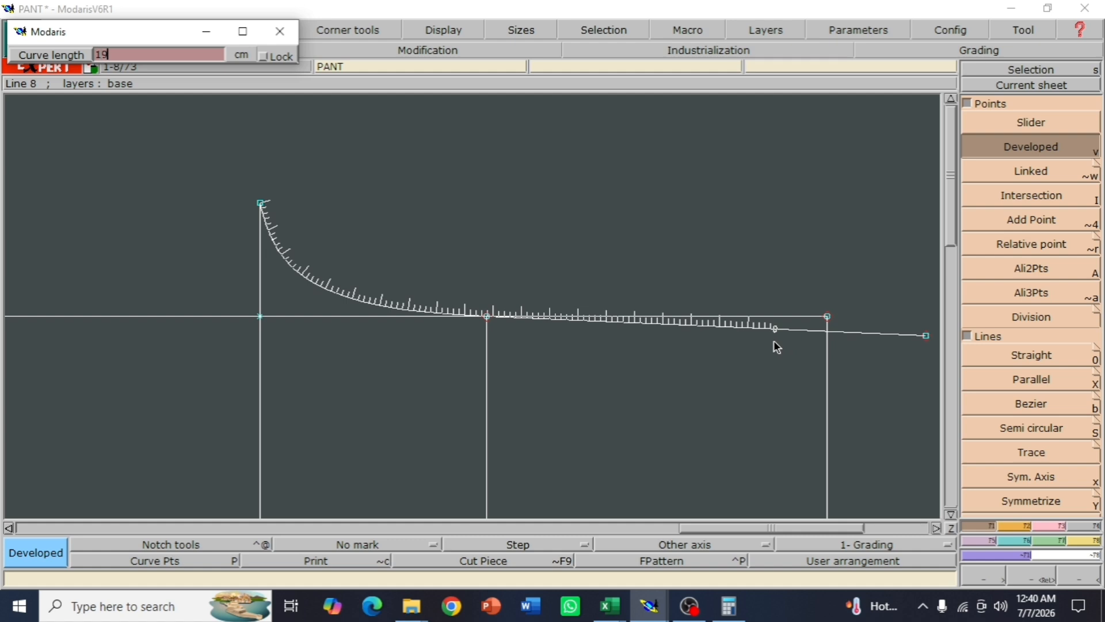
text(.5)
key(Return)
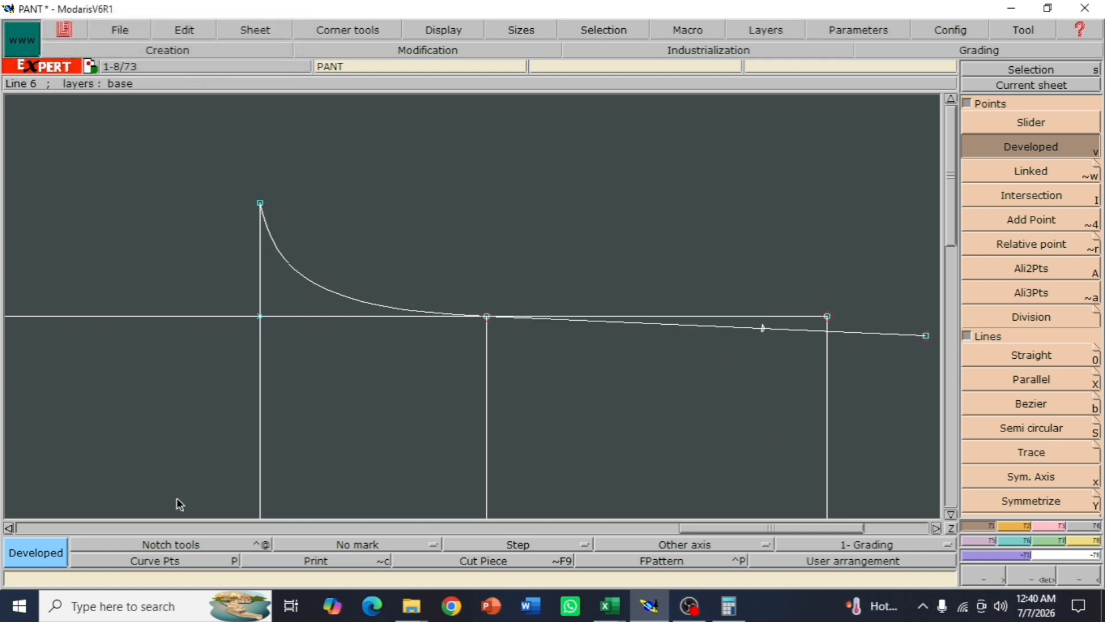
Insert the 19.5 cm developed point into the crotch curve and section the curve there
click(1056, 528)
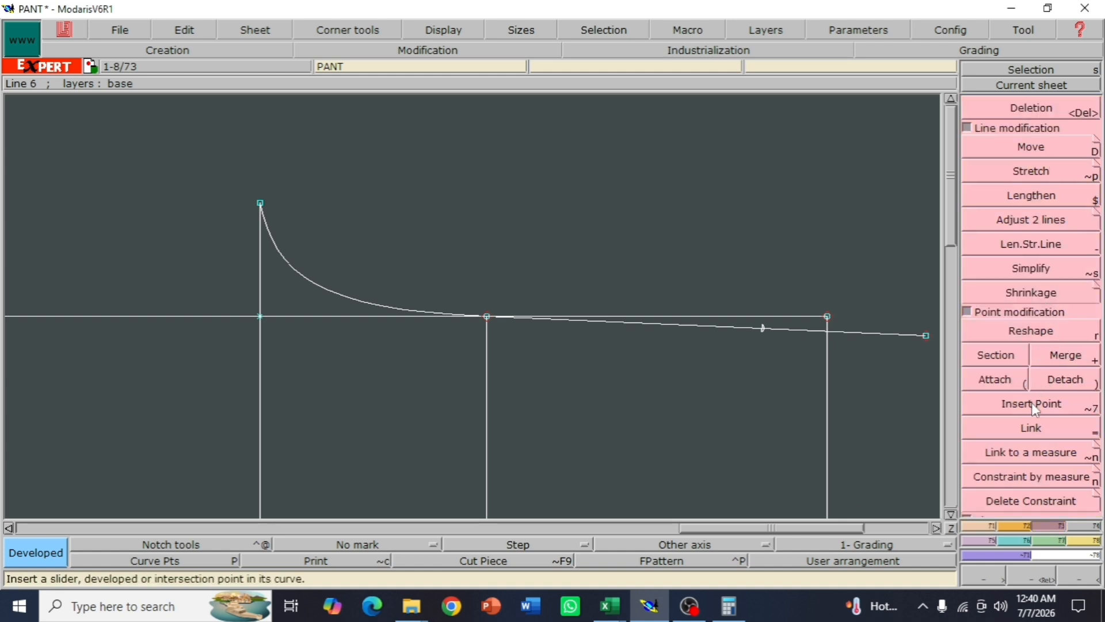
click(1031, 403)
click(761, 328)
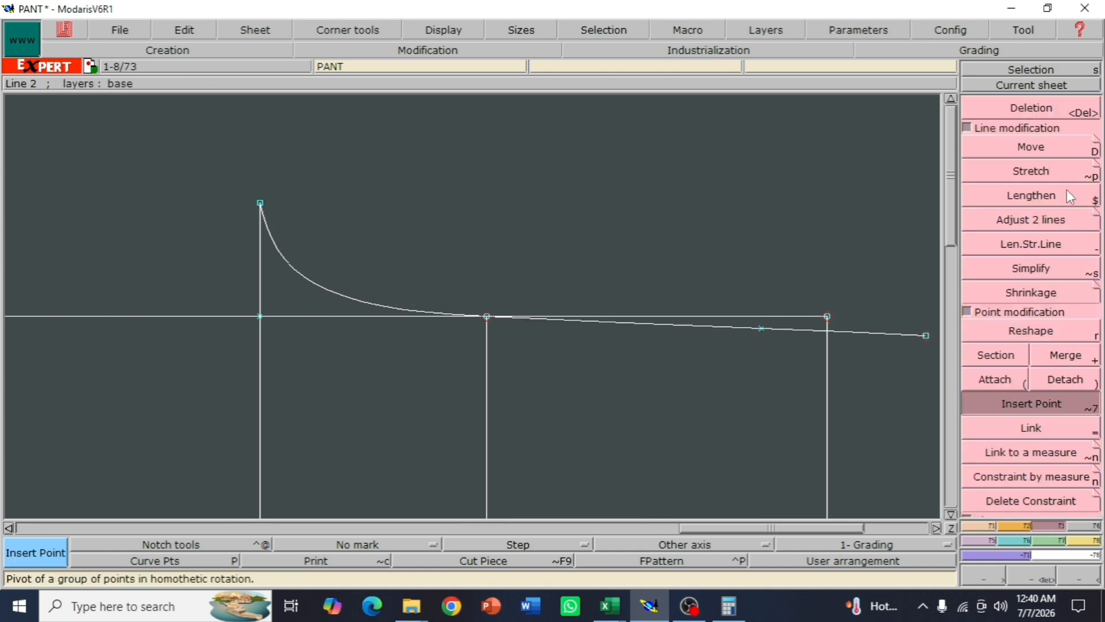
click(1004, 358)
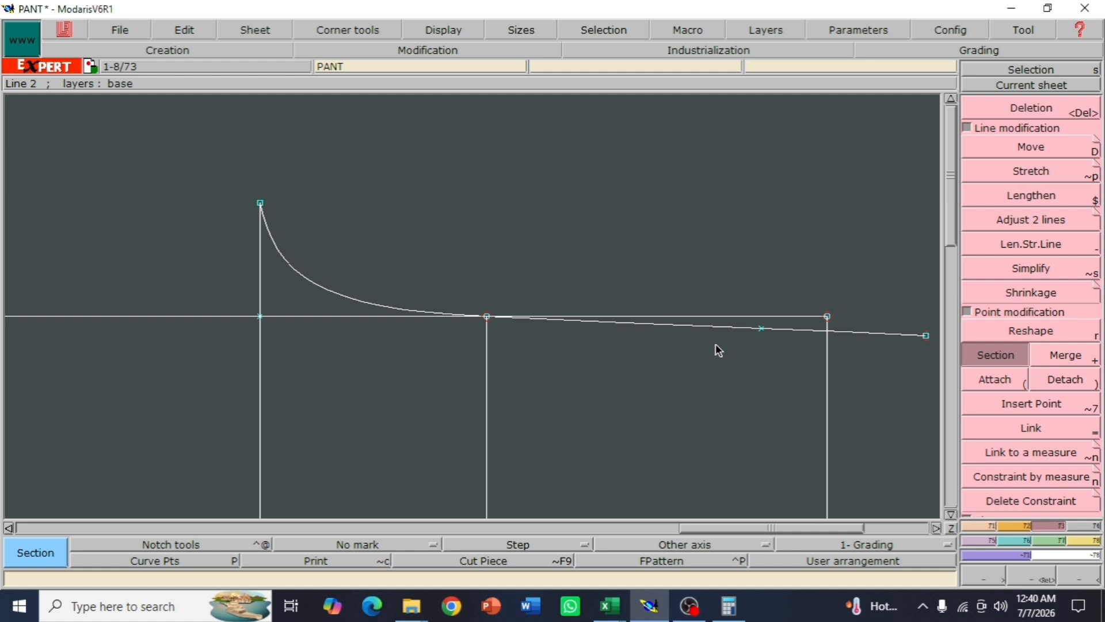
click(761, 328)
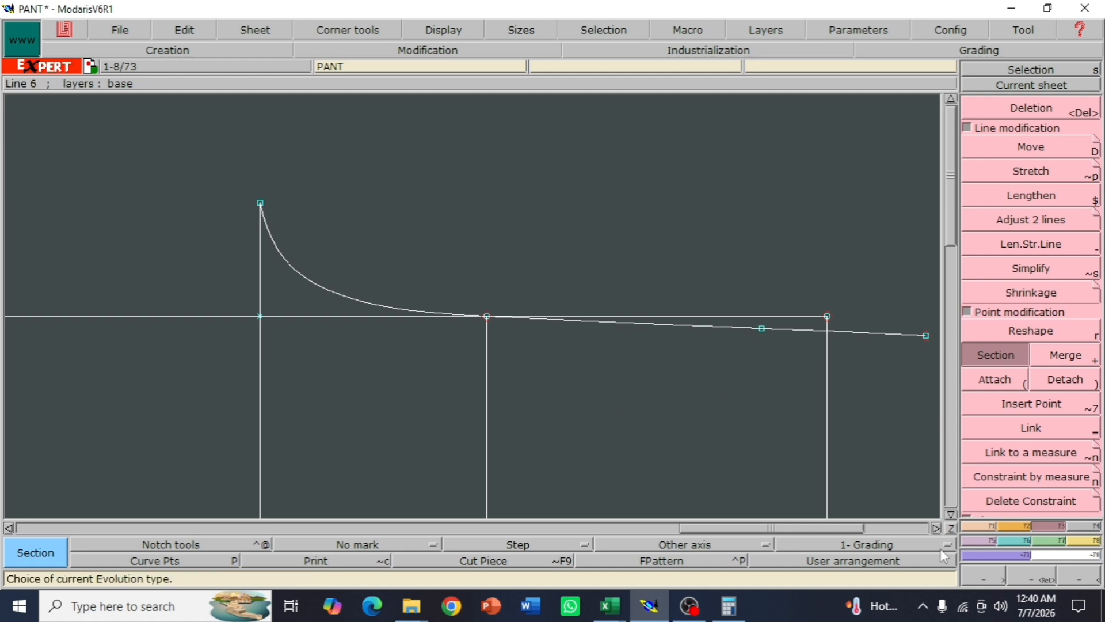
Delete the excess part of the crotch line beyond the 19.5 cm point
key(Delete)
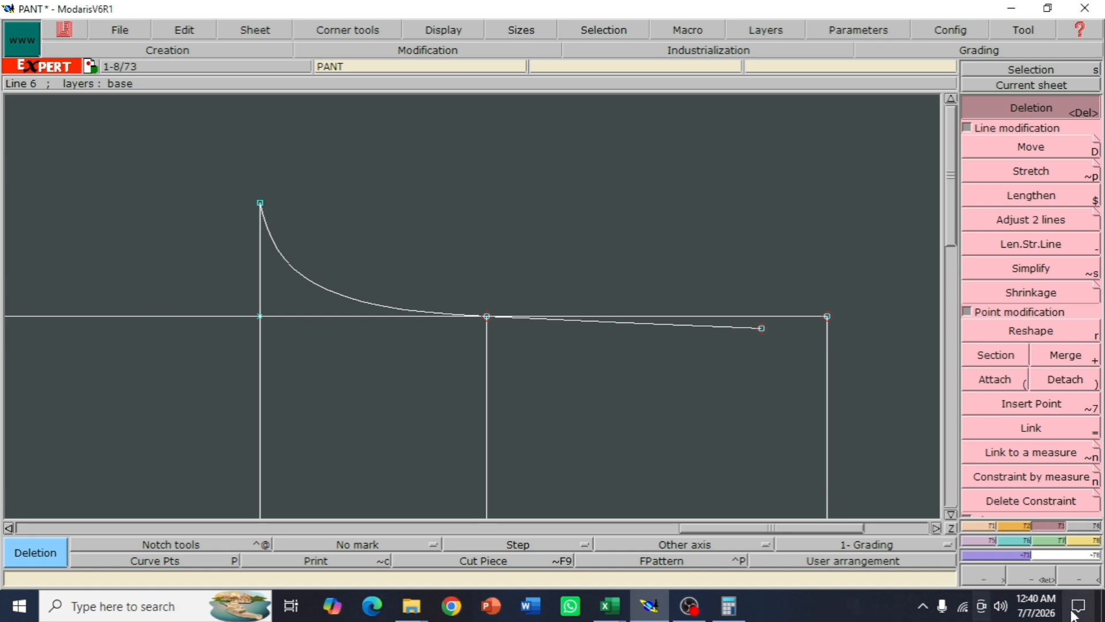
click(1076, 577)
click(1077, 577)
key(Return)
drag(288, 268, 630, 504)
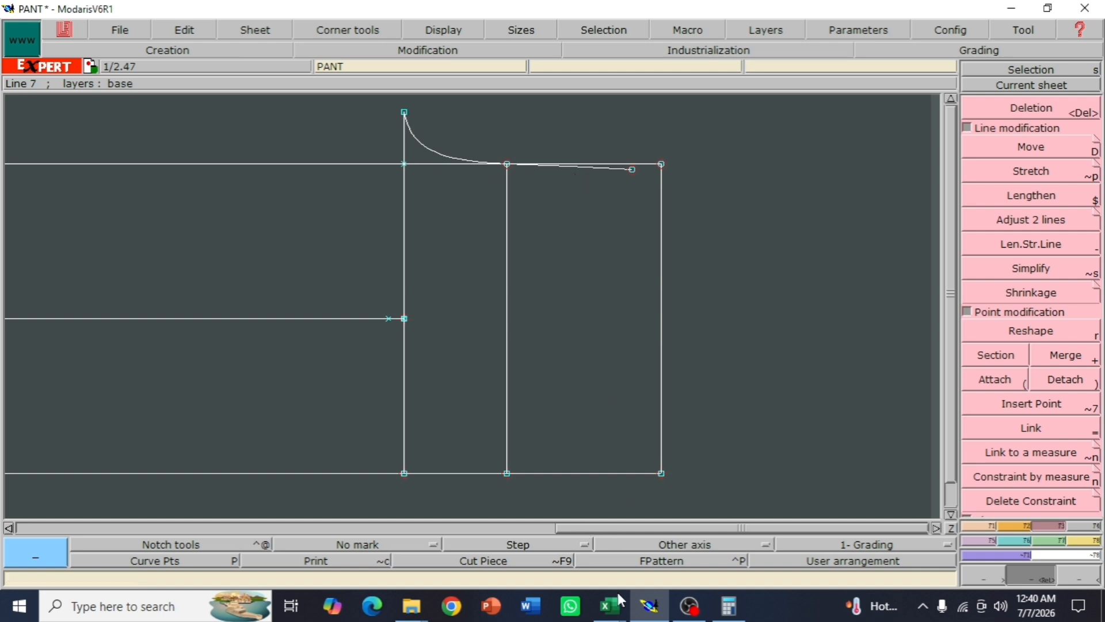
Switch to the Book2 Excel workbook and check the waist width measurement for the pants
mouse_move(652, 615)
mouse_move(612, 607)
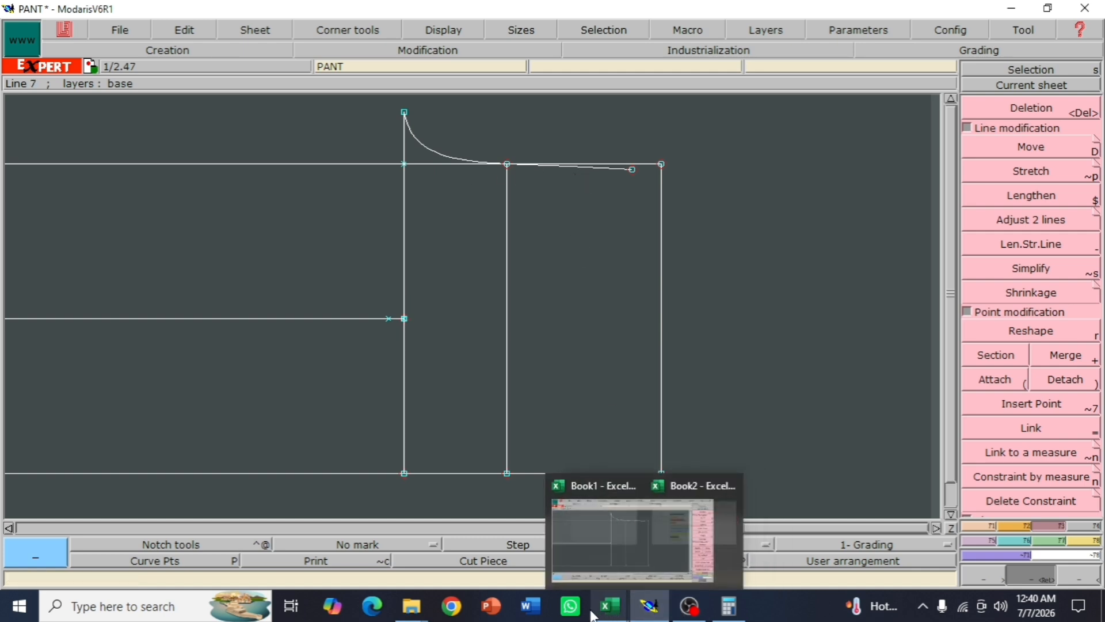
click(656, 541)
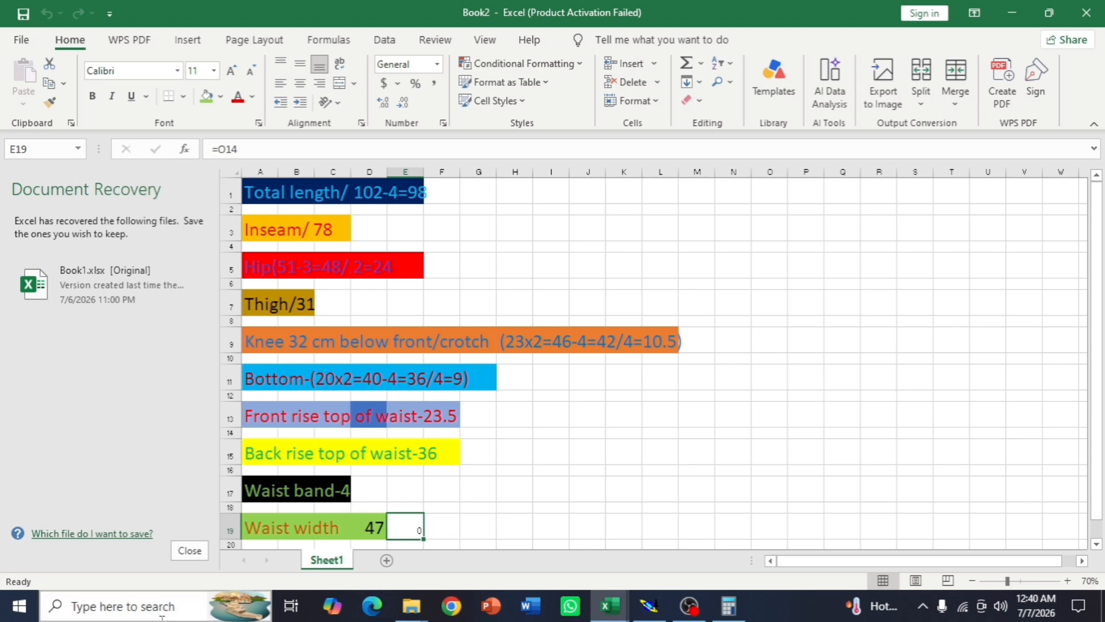
click(19, 609)
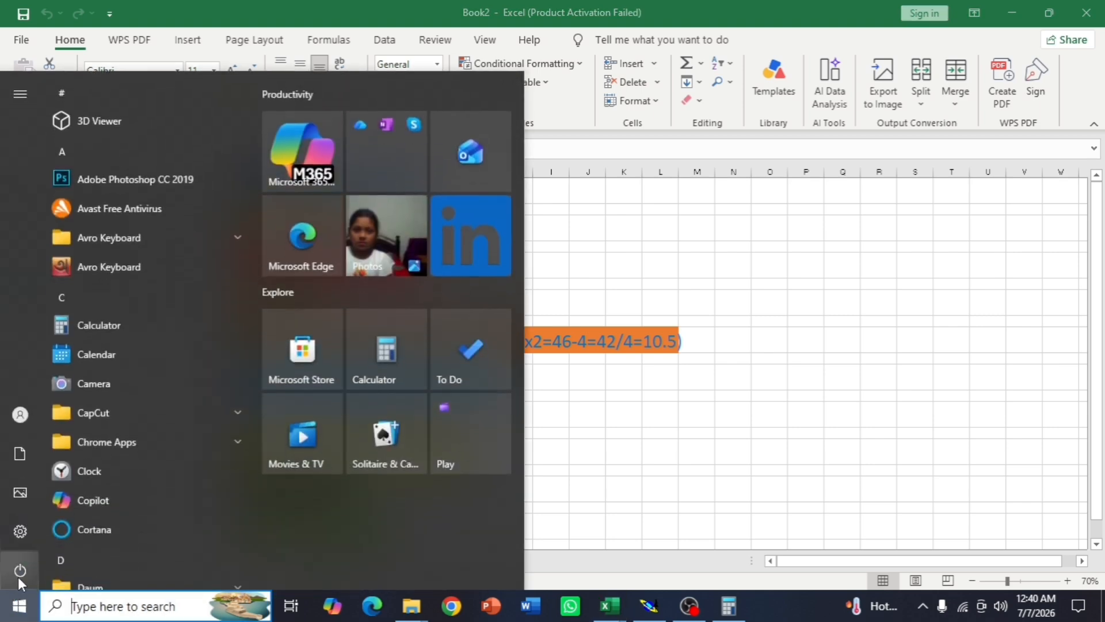
click(617, 501)
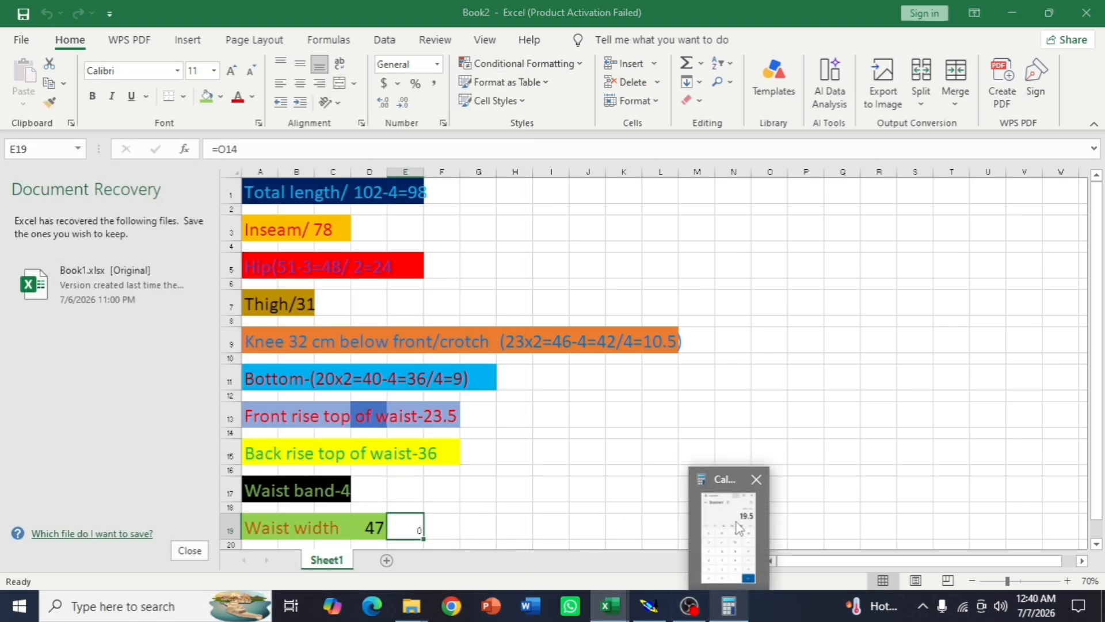
Calculate the waistline length in Calculator as 47 minus 3, divided by 2, and return to Modaris
click(729, 605)
click(233, 248)
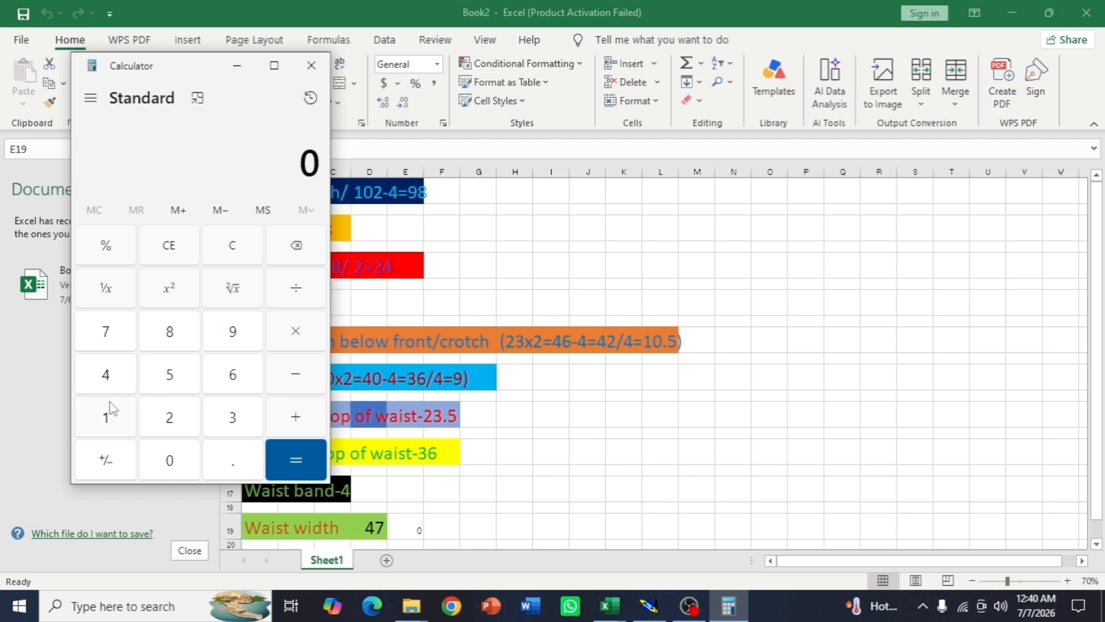
click(106, 375)
click(105, 331)
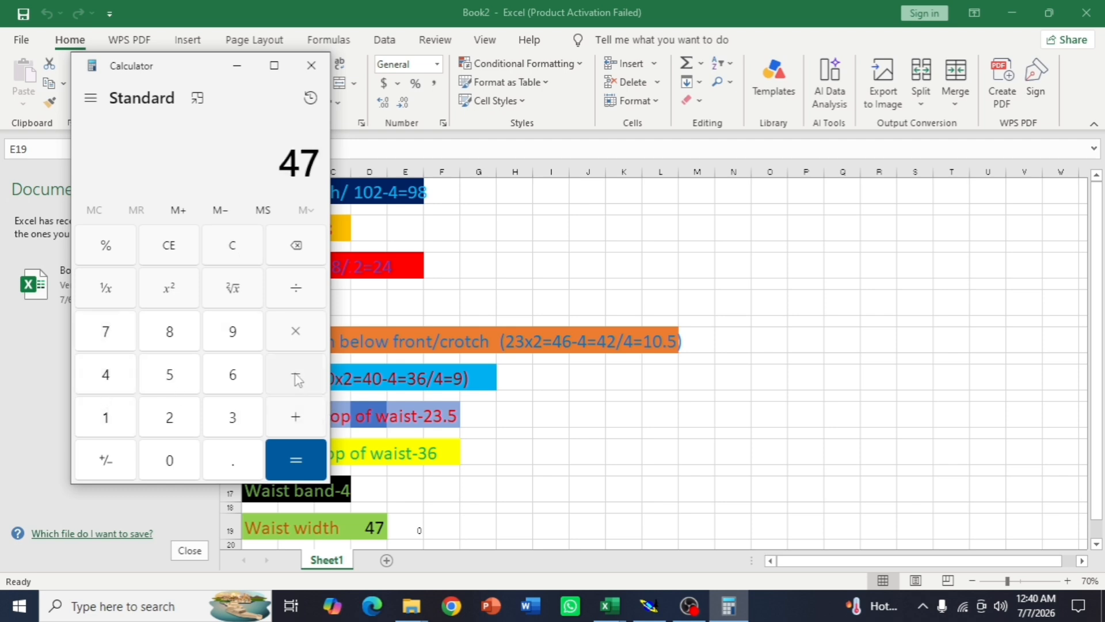
click(232, 416)
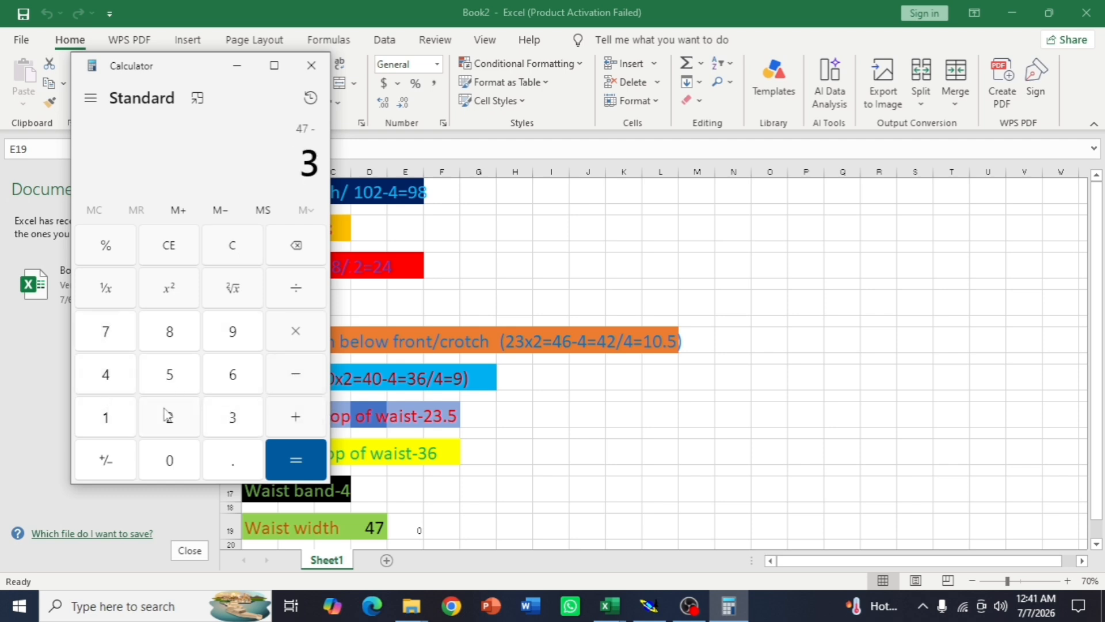
click(286, 450)
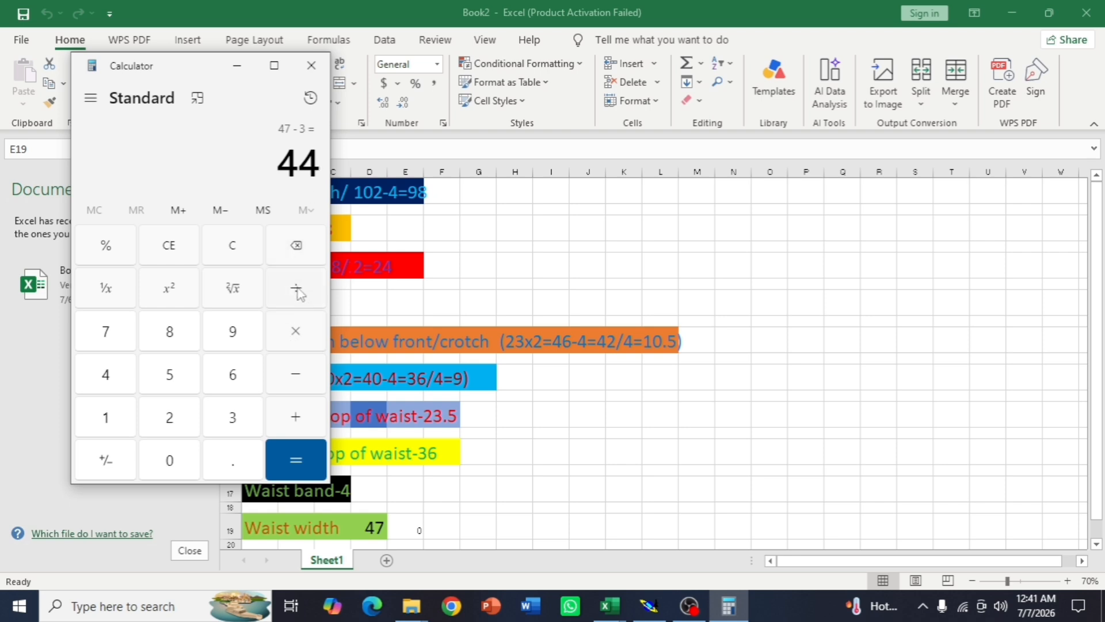
click(184, 423)
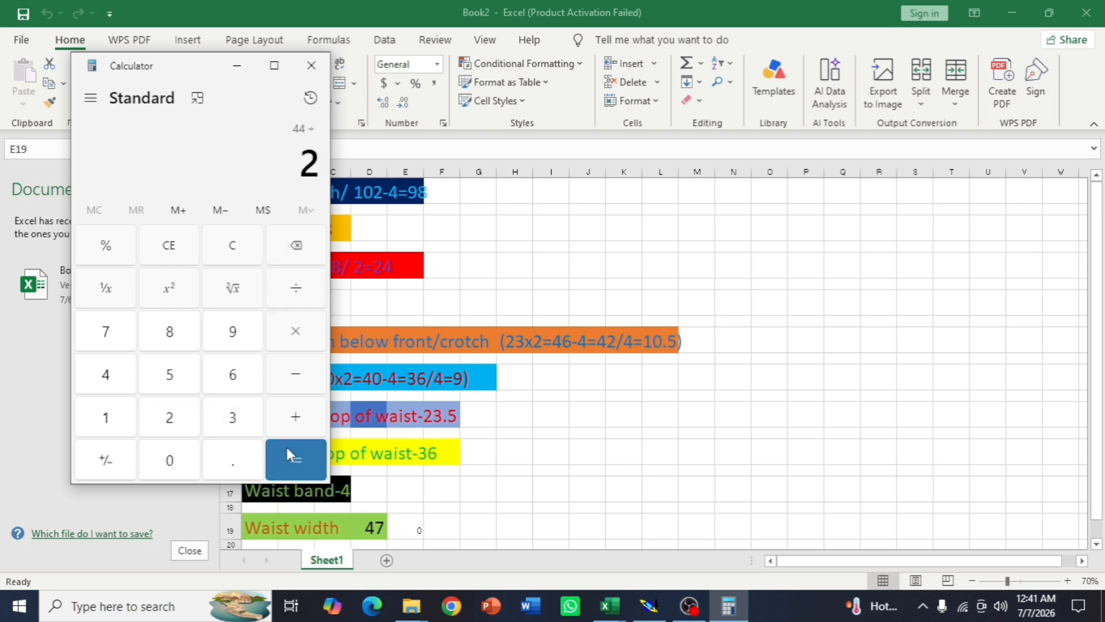
click(286, 446)
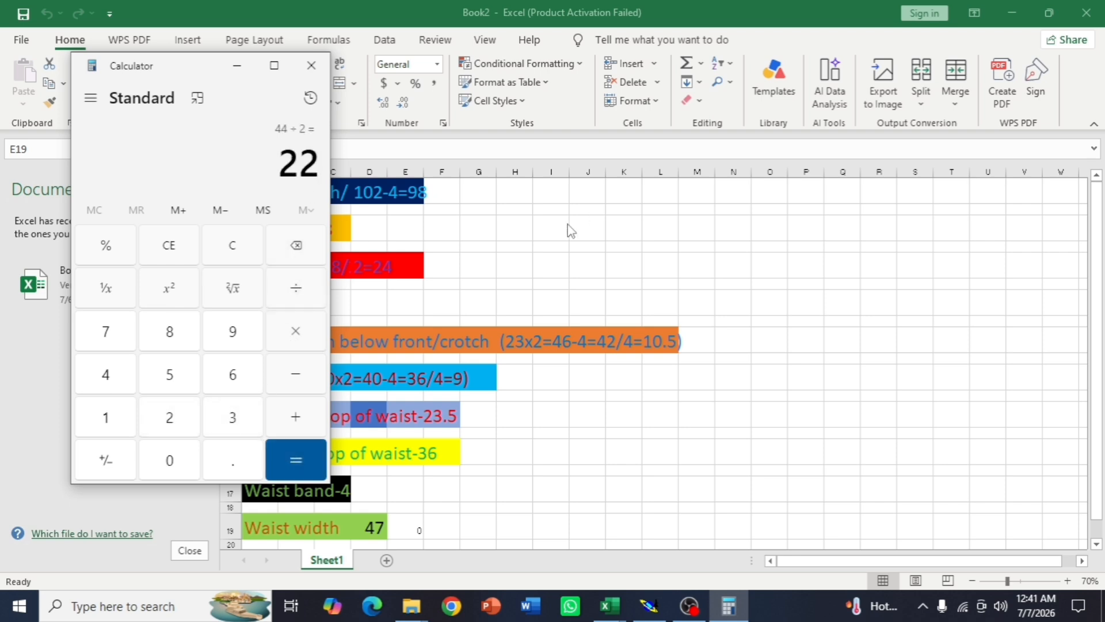
click(237, 65)
click(647, 607)
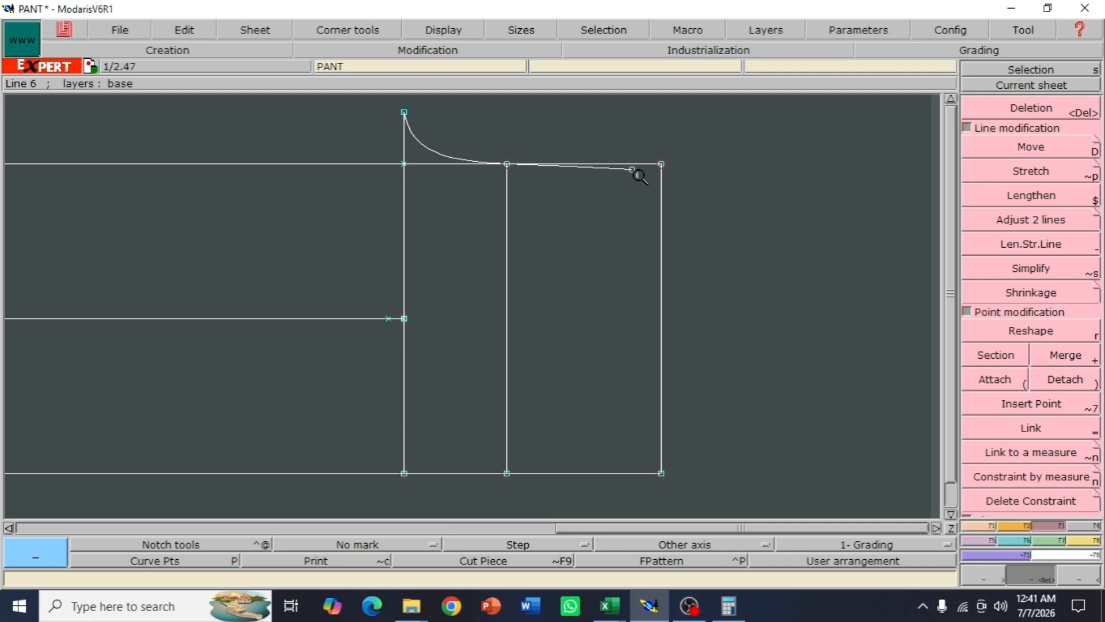
Draw a Bezier waistline from the crotch curve's waist end to the rectangle's waist edge near the outseam corner, and insert its end point there
click(989, 527)
click(1054, 405)
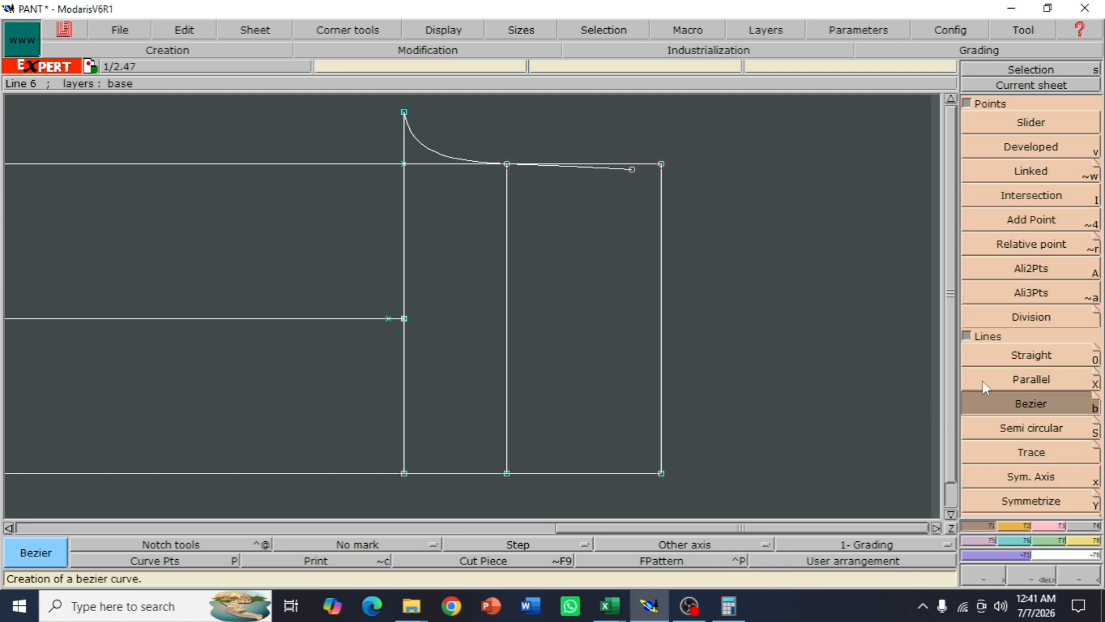
click(630, 171)
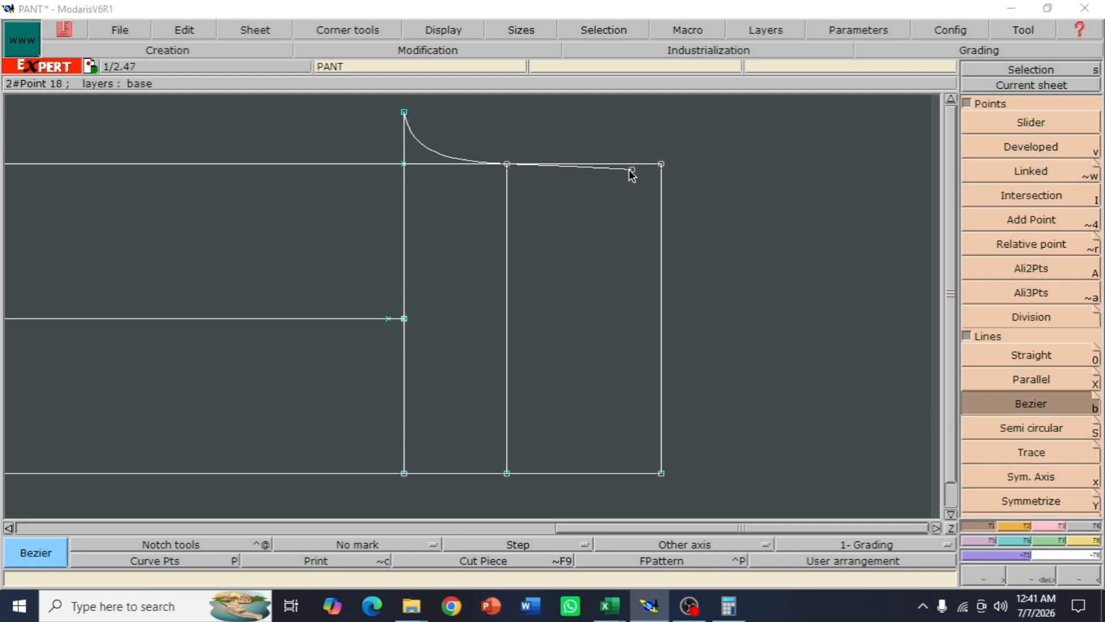
click(660, 458)
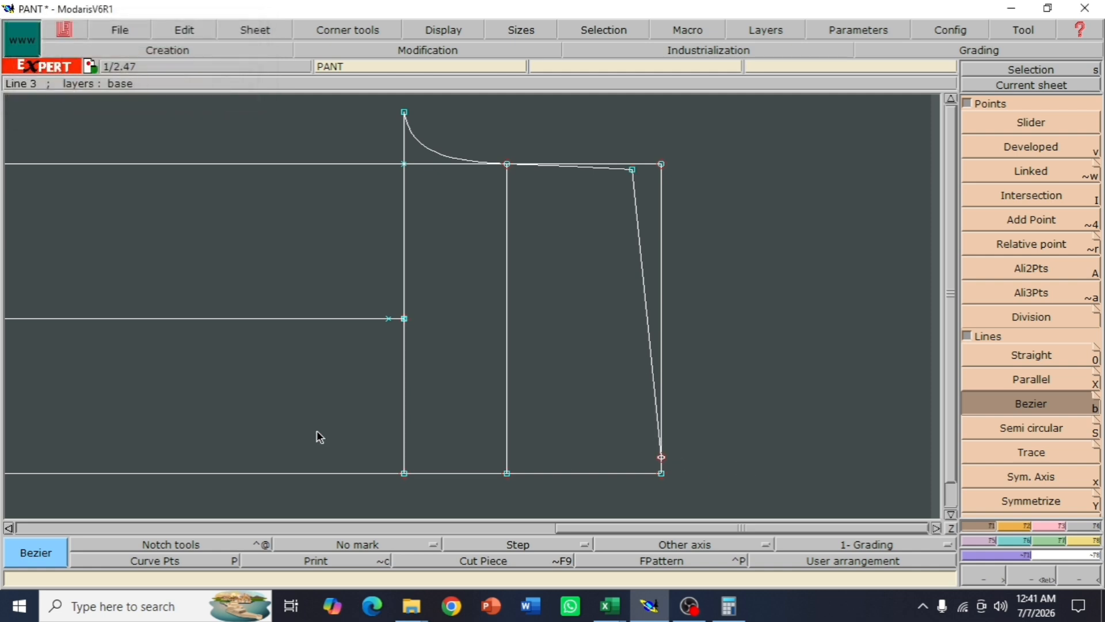
click(1045, 525)
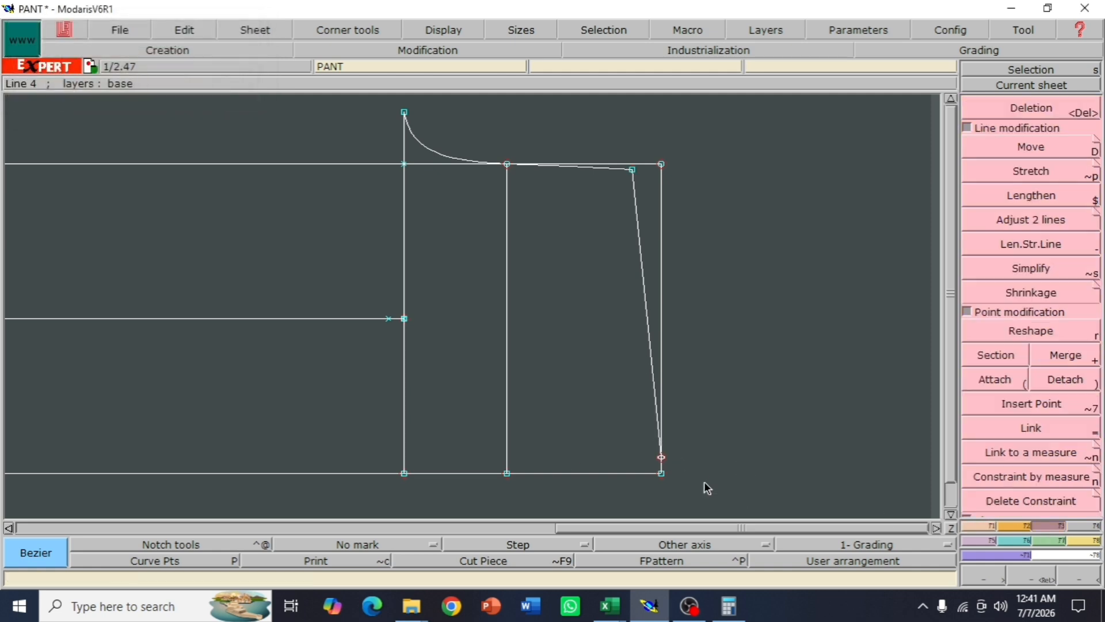
click(1019, 410)
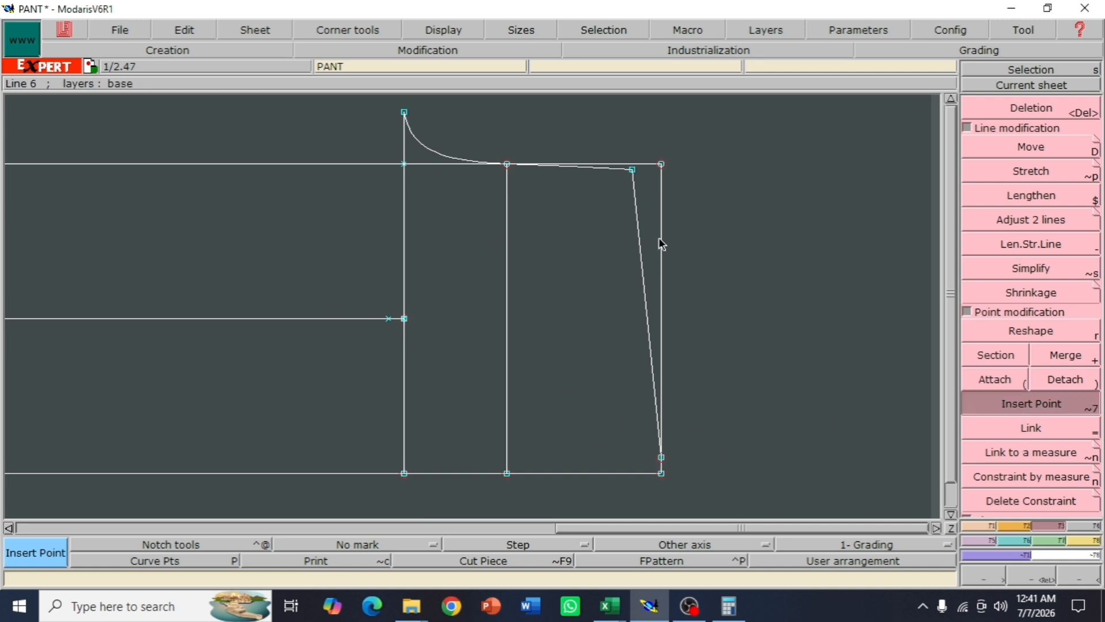
Display the curve handles, reshape the waistline into a slight inward curve, and hide the handles
click(1069, 566)
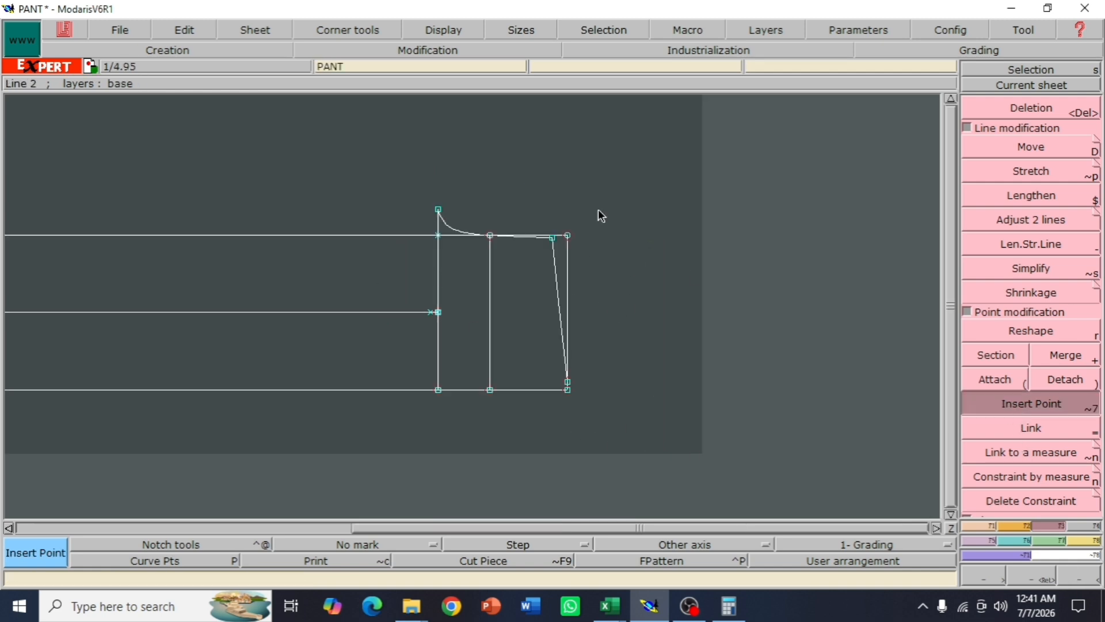
key(Return)
drag(350, 166, 660, 446)
click(455, 36)
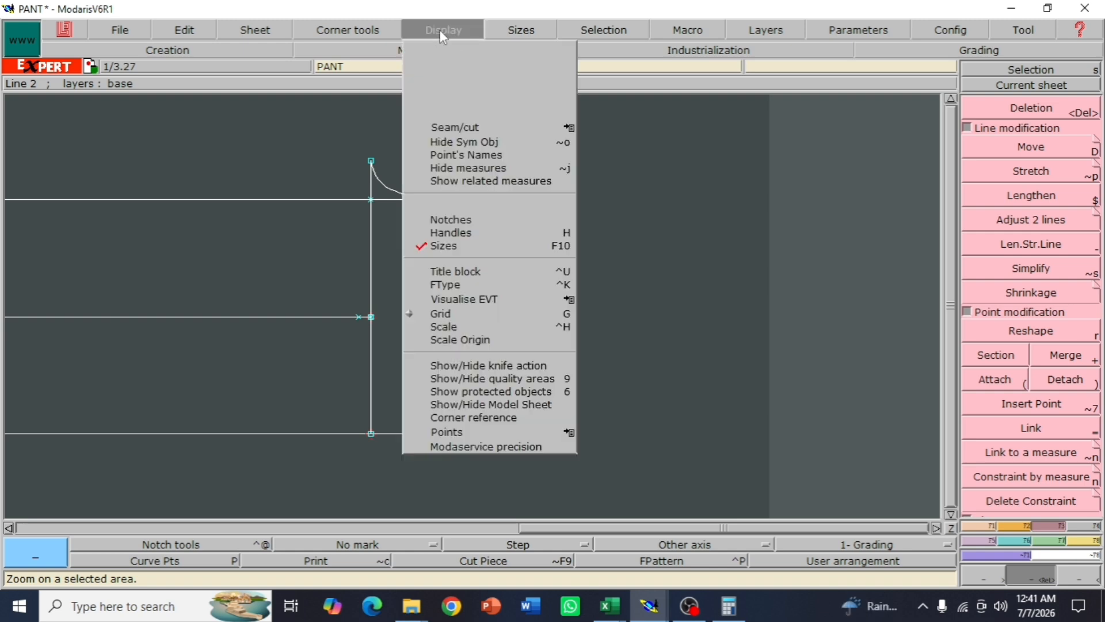
click(461, 234)
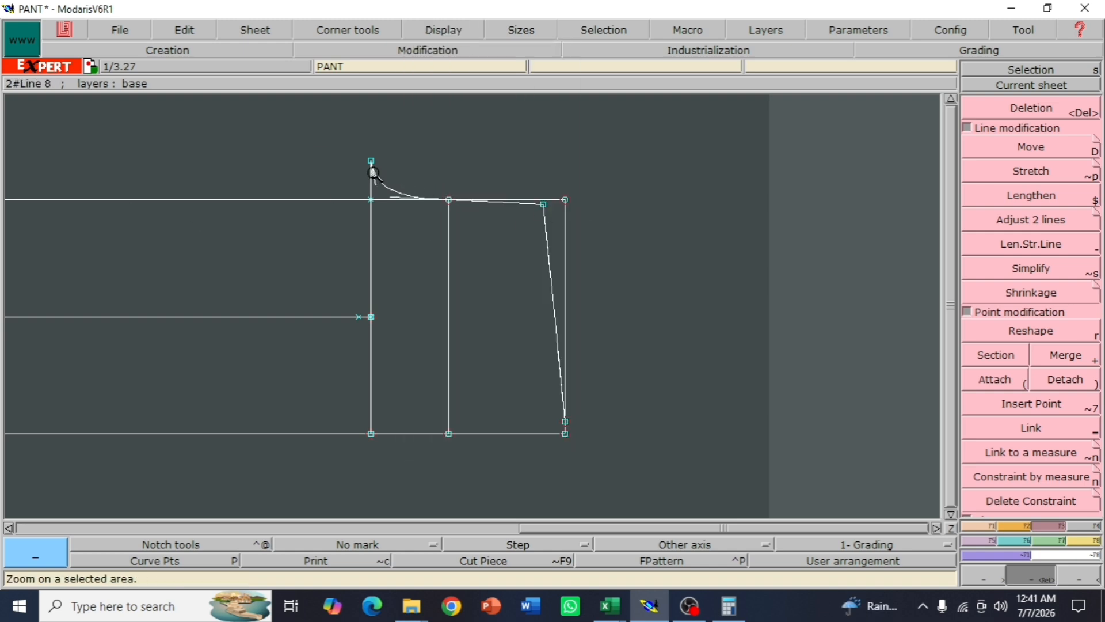
drag(314, 124, 650, 462)
drag(328, 159, 679, 511)
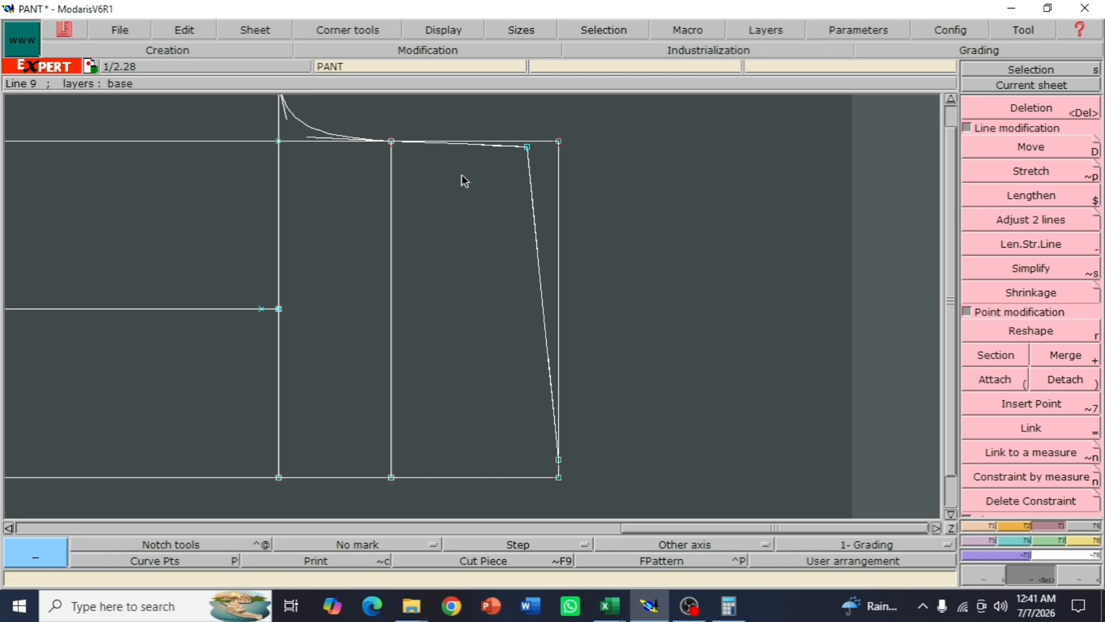
click(1049, 333)
click(551, 372)
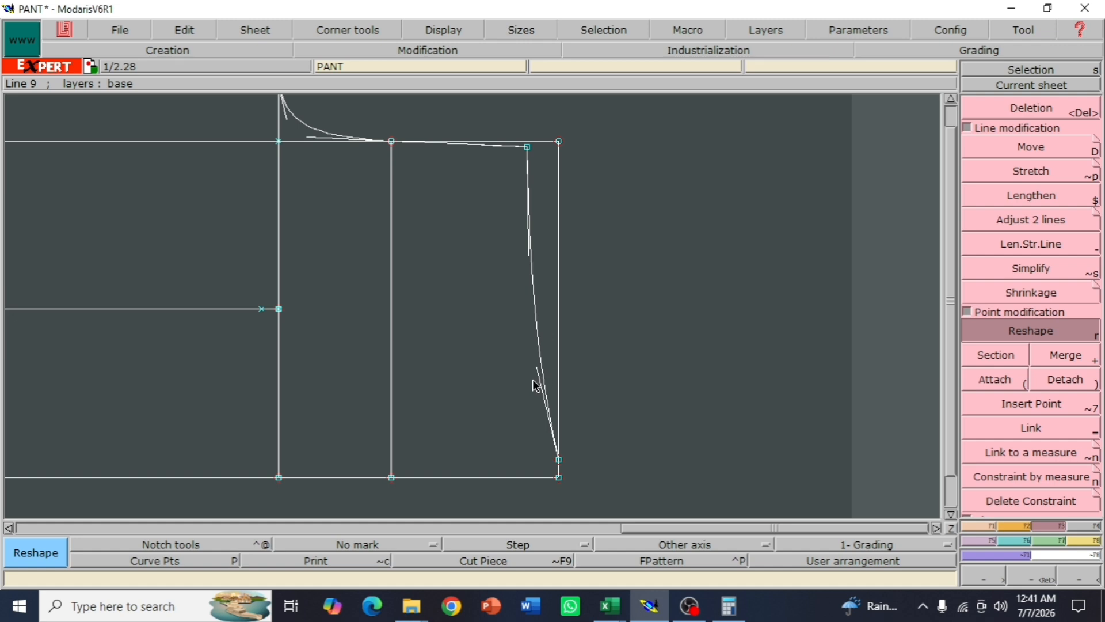
click(530, 260)
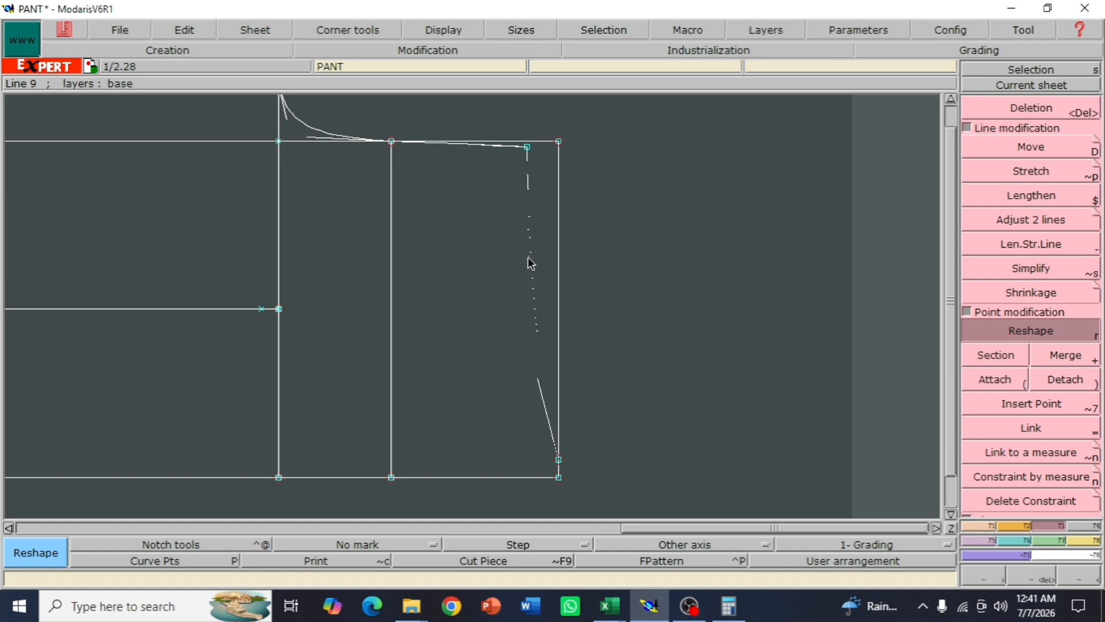
click(445, 25)
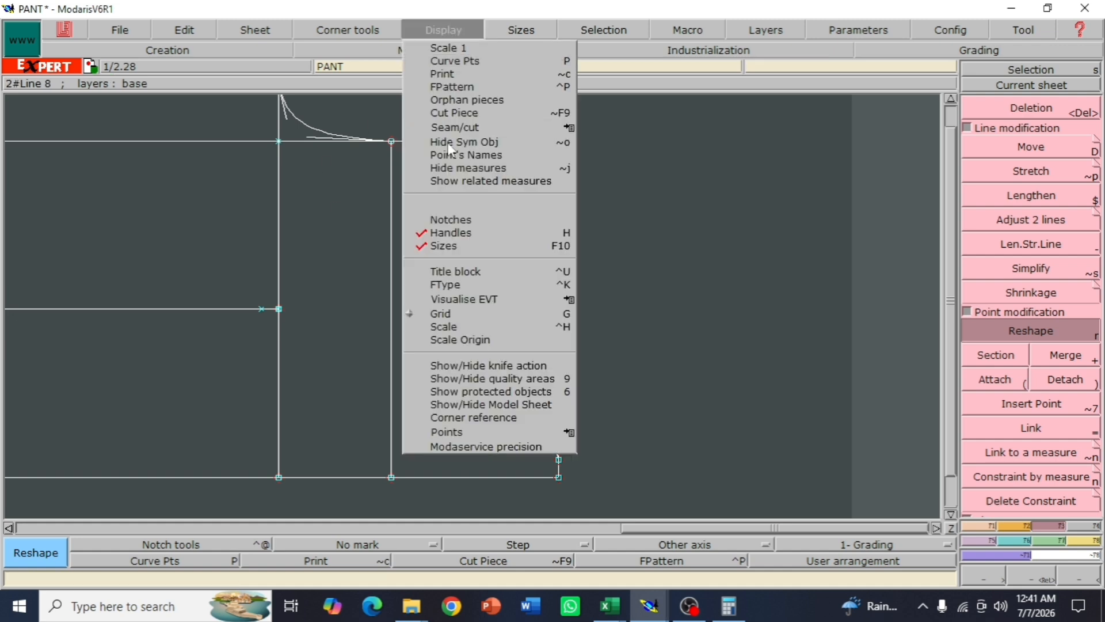
click(455, 208)
Create a symmetry axis along the front rise line from its waist end and symmetrize the waistline curve about it
click(1071, 583)
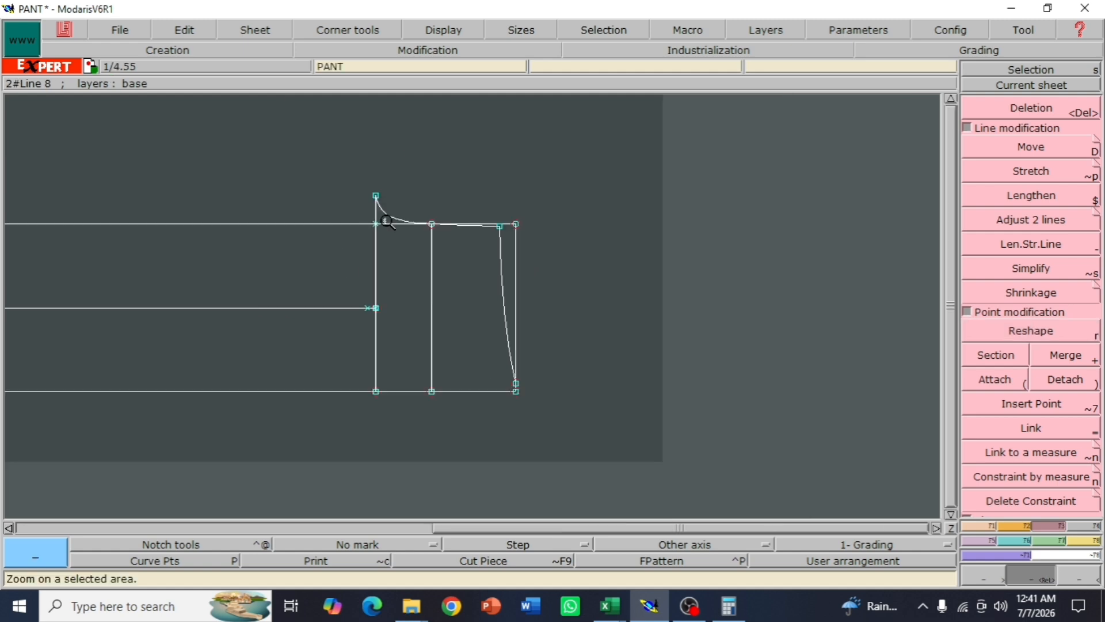
drag(313, 165, 587, 309)
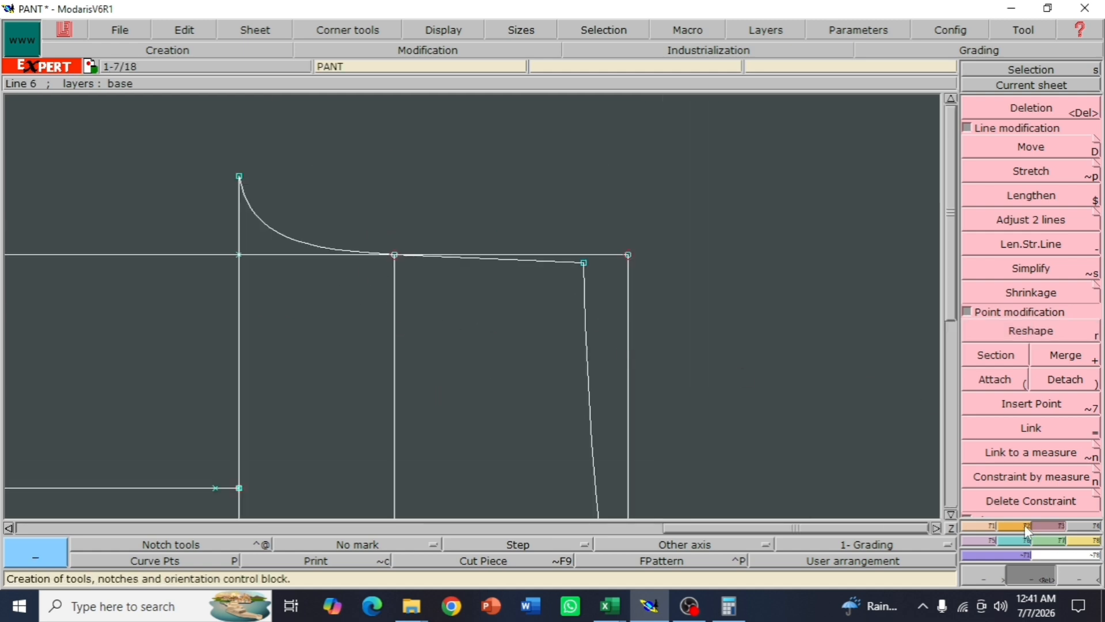
click(985, 526)
click(1016, 475)
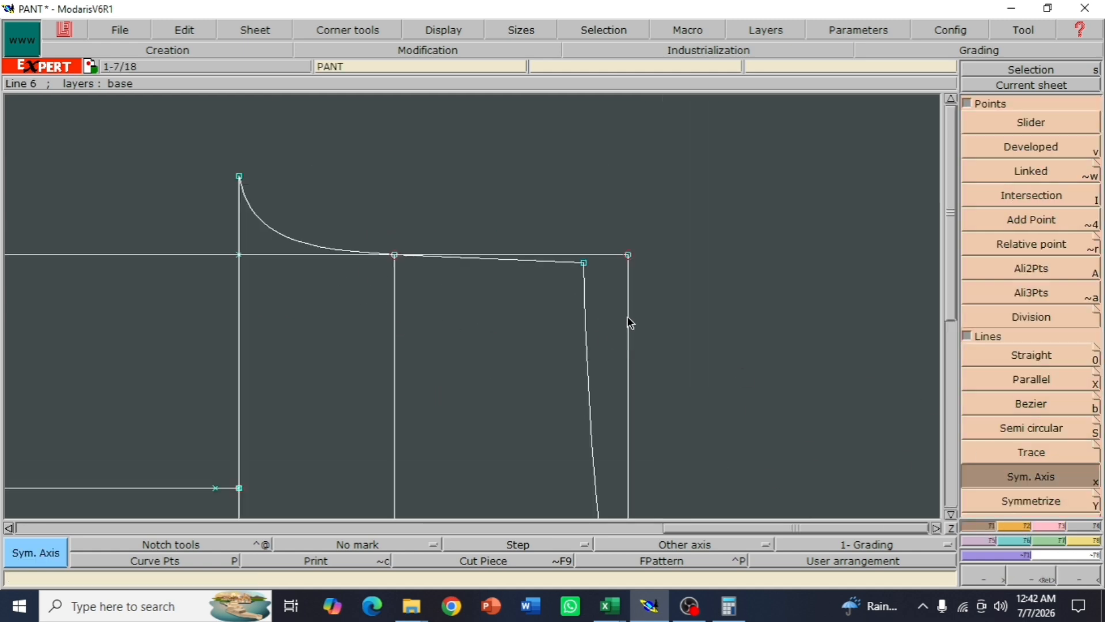
click(585, 264)
click(490, 259)
key(shift+y)
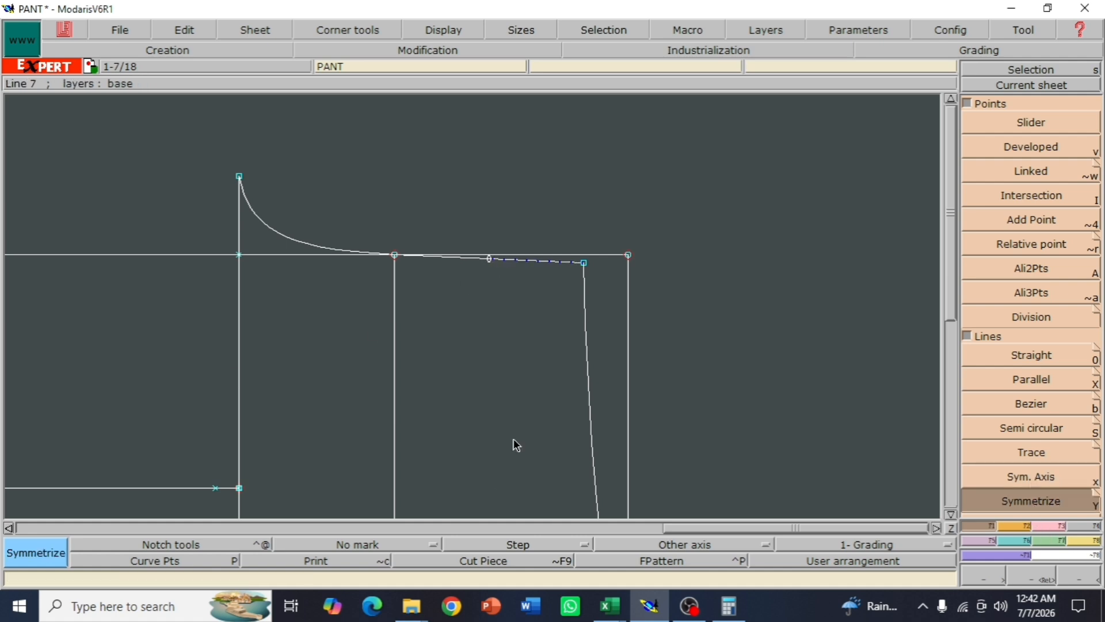
click(588, 400)
Inspect how the mirrored waistline flows across the center front, and undo the mirrored copy and symmetry axis
key(z)
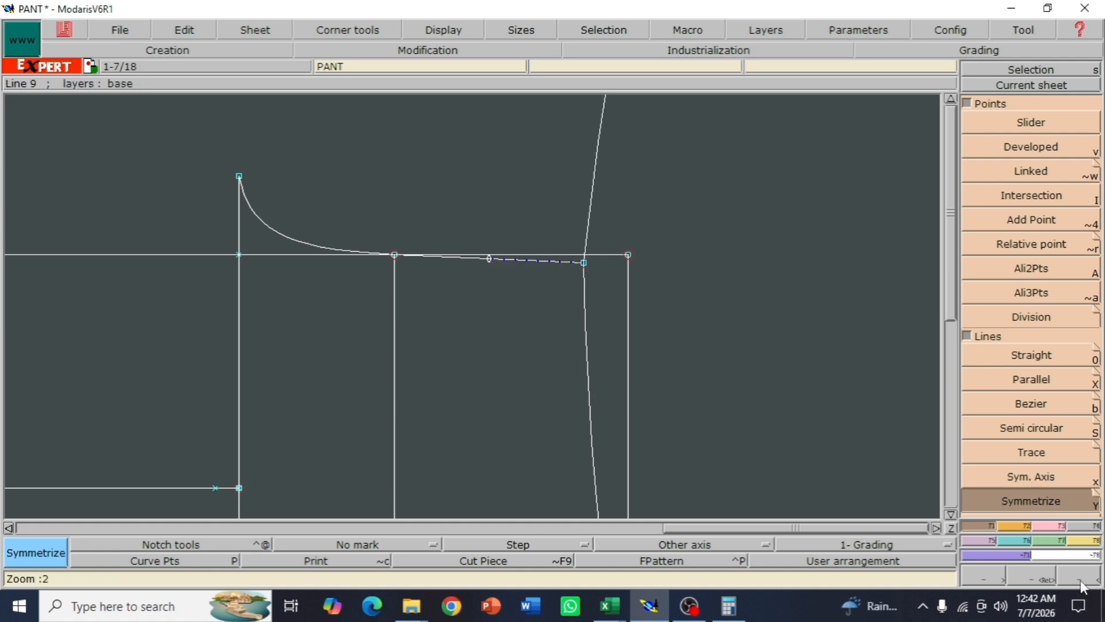
click(1030, 577)
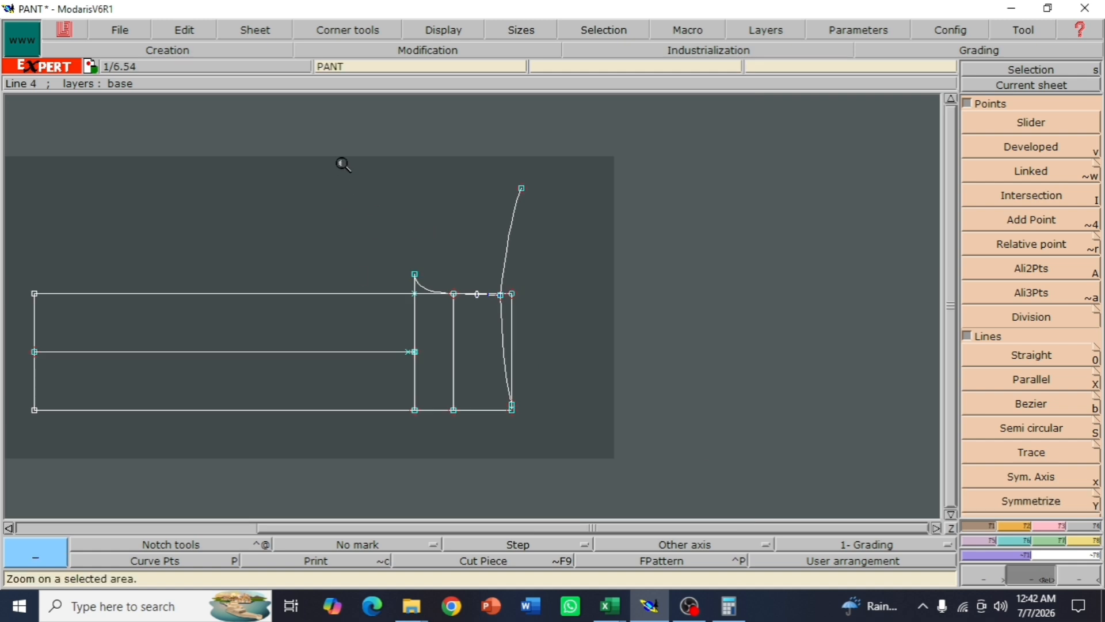
drag(341, 163, 596, 416)
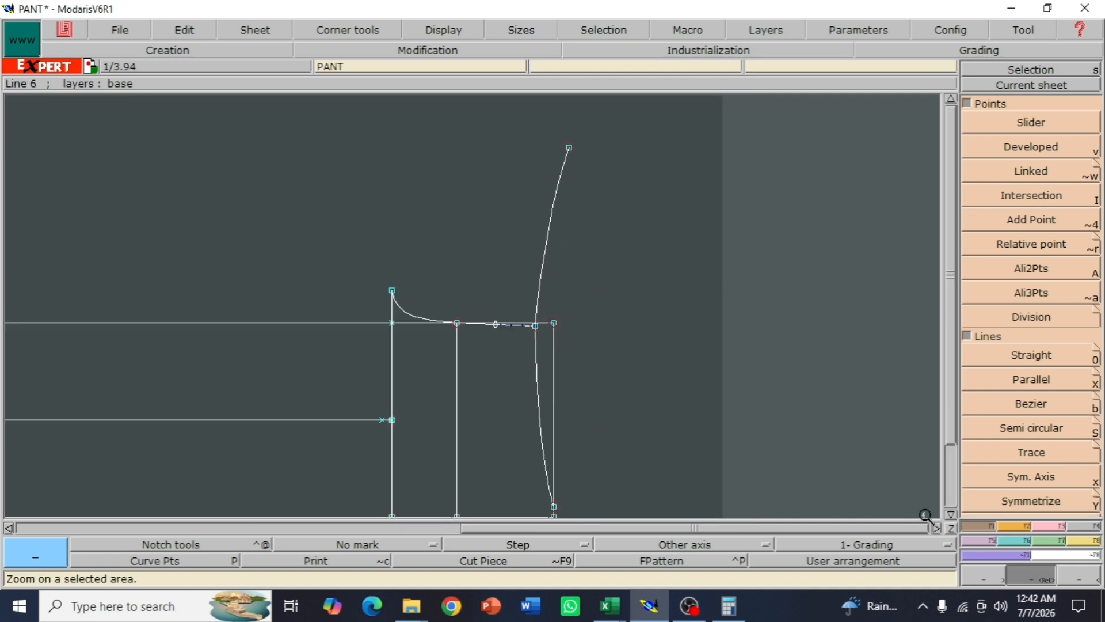
click(1078, 580)
drag(484, 254, 580, 440)
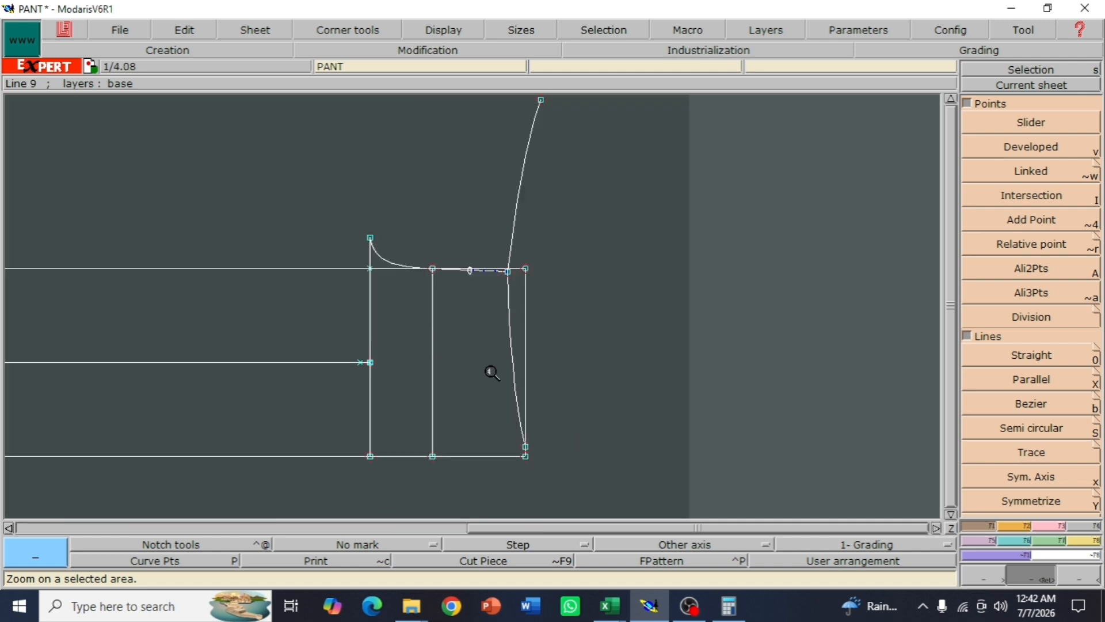
key(ctrl+z)
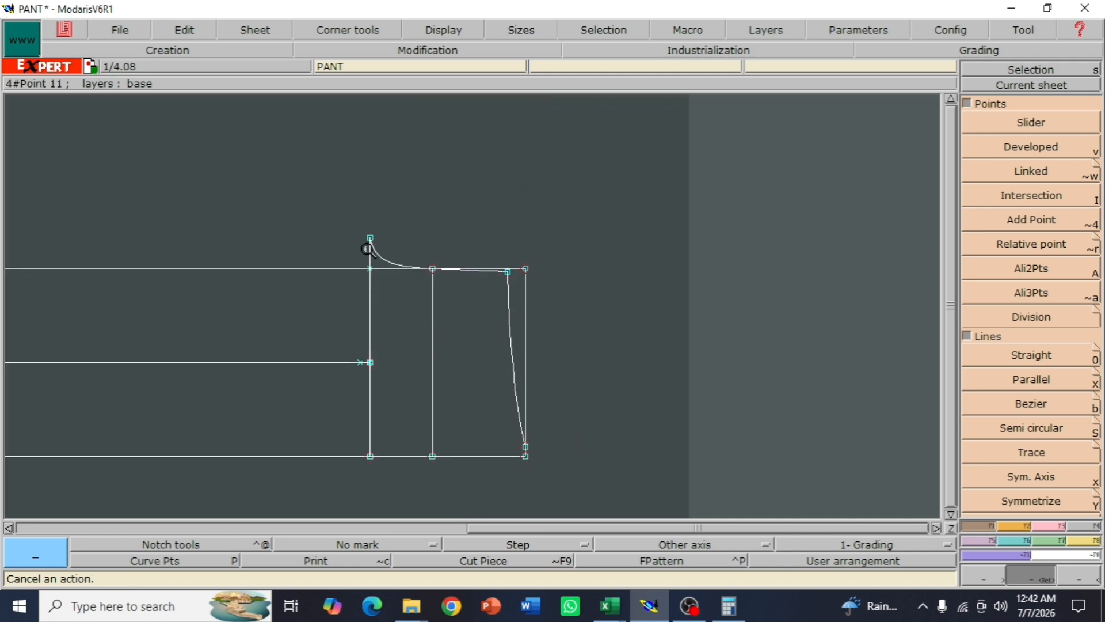
Display the curve handles, refine the waistline curve with its center-front and side handles for a smoother flow, and hide the handles
drag(316, 227, 588, 445)
drag(352, 144, 633, 504)
click(439, 31)
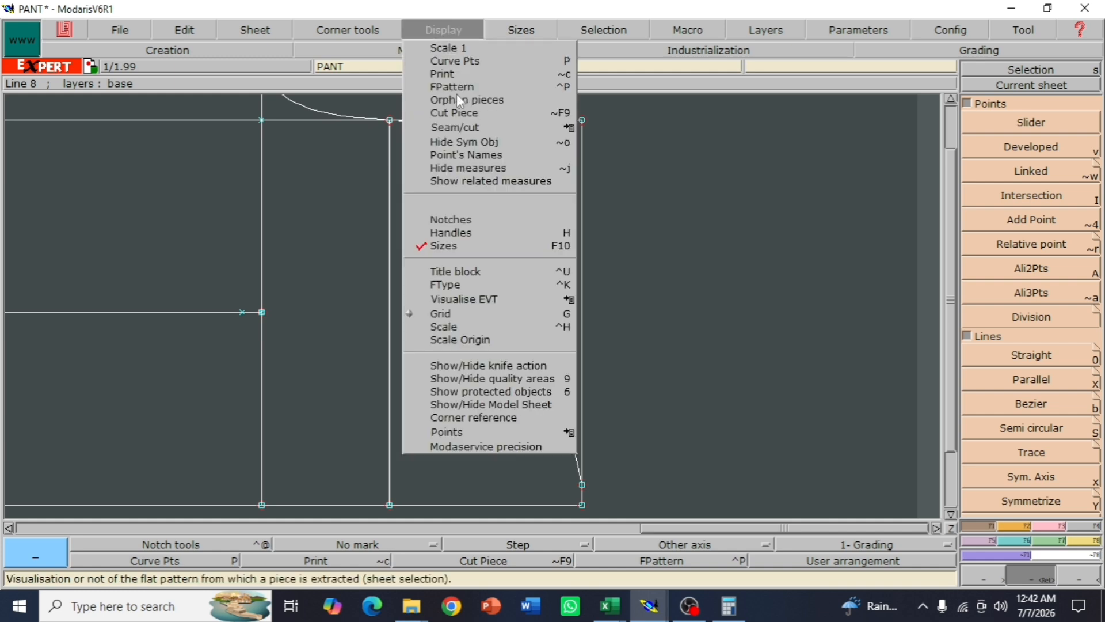
click(457, 232)
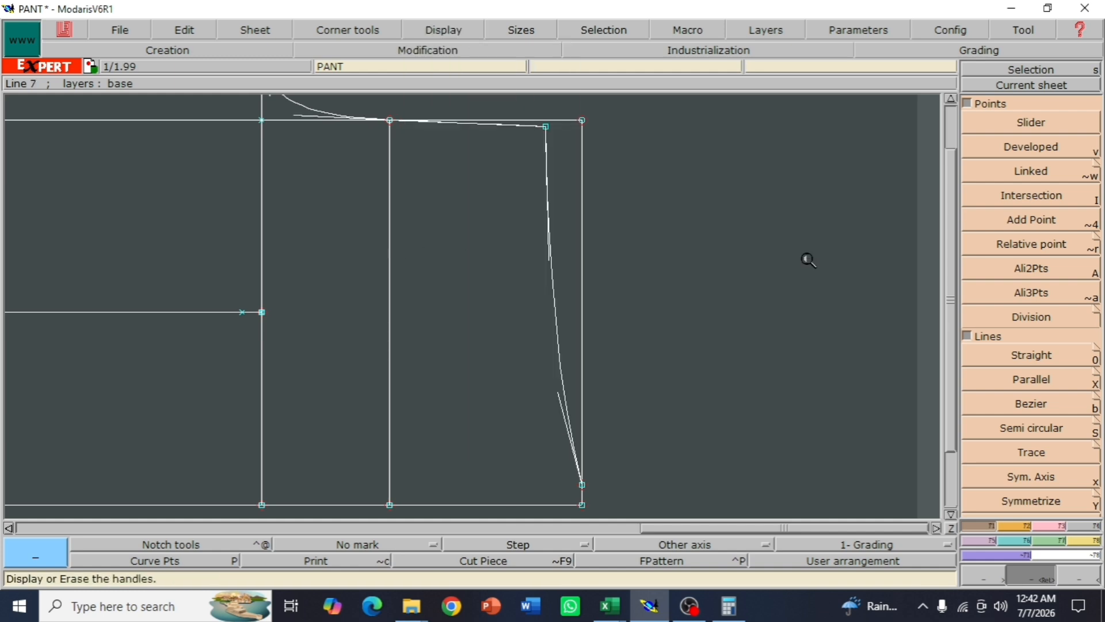
click(1050, 520)
click(1031, 330)
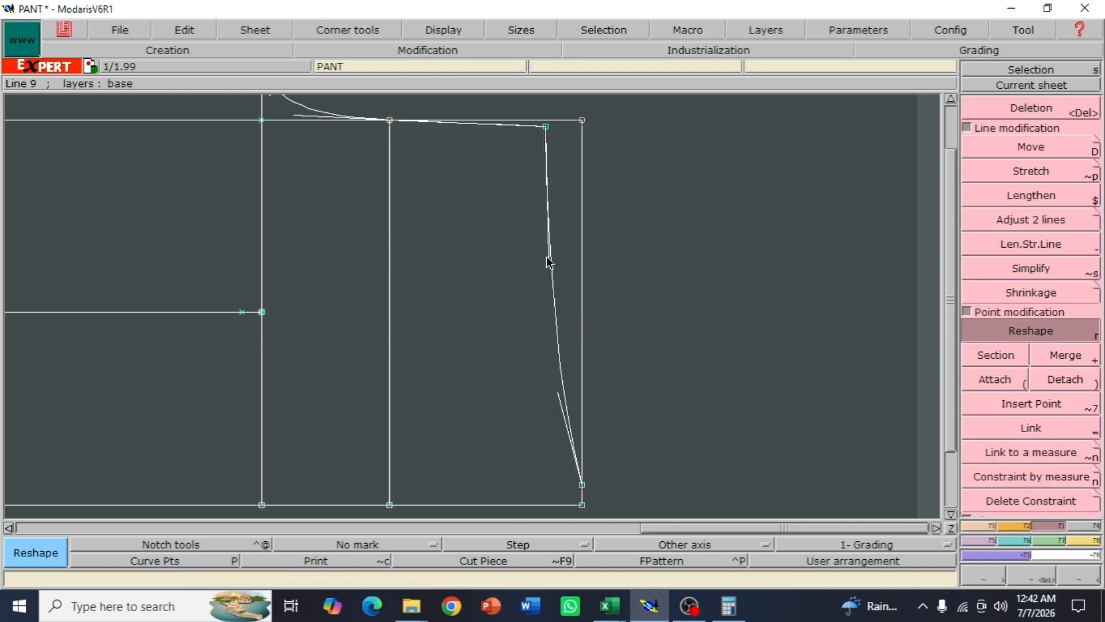
drag(546, 256, 542, 270)
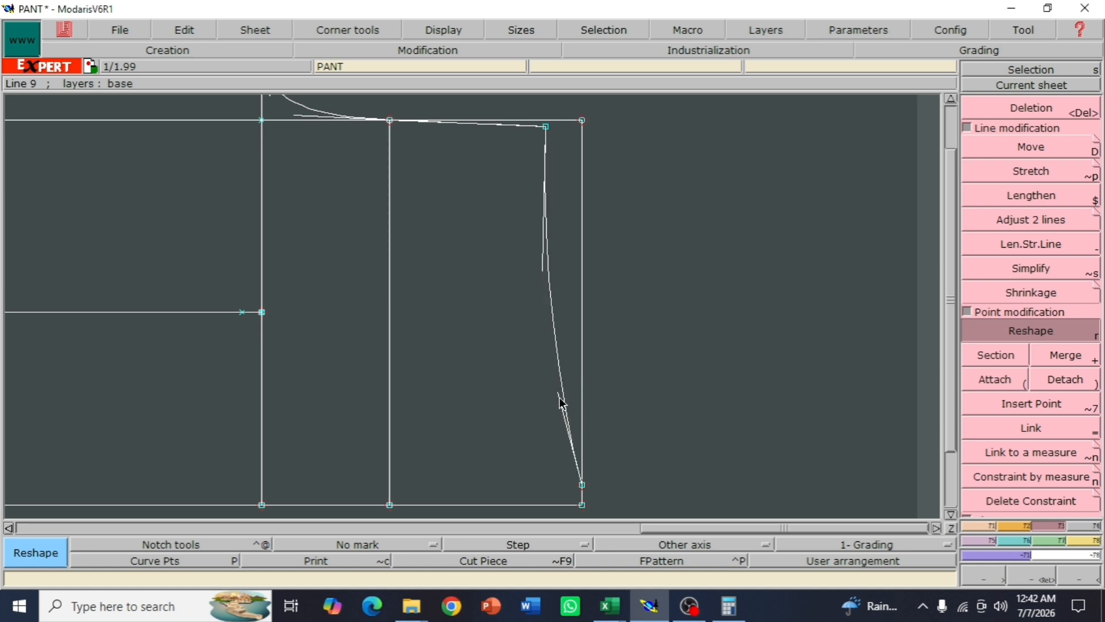
drag(559, 397, 564, 400)
click(1074, 573)
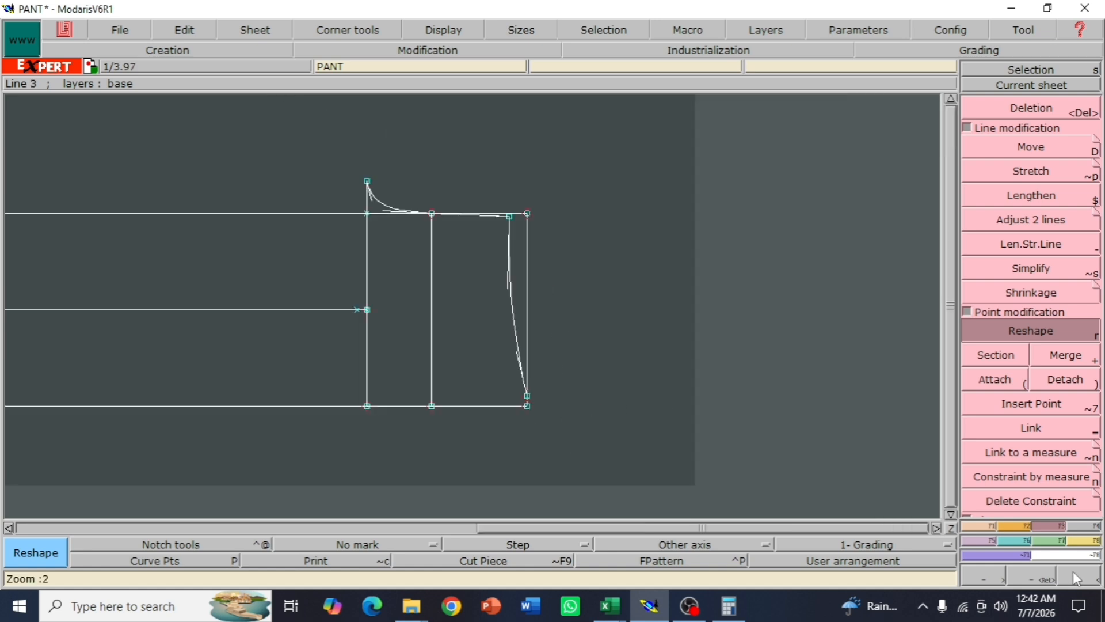
click(1030, 574)
drag(264, 152, 642, 452)
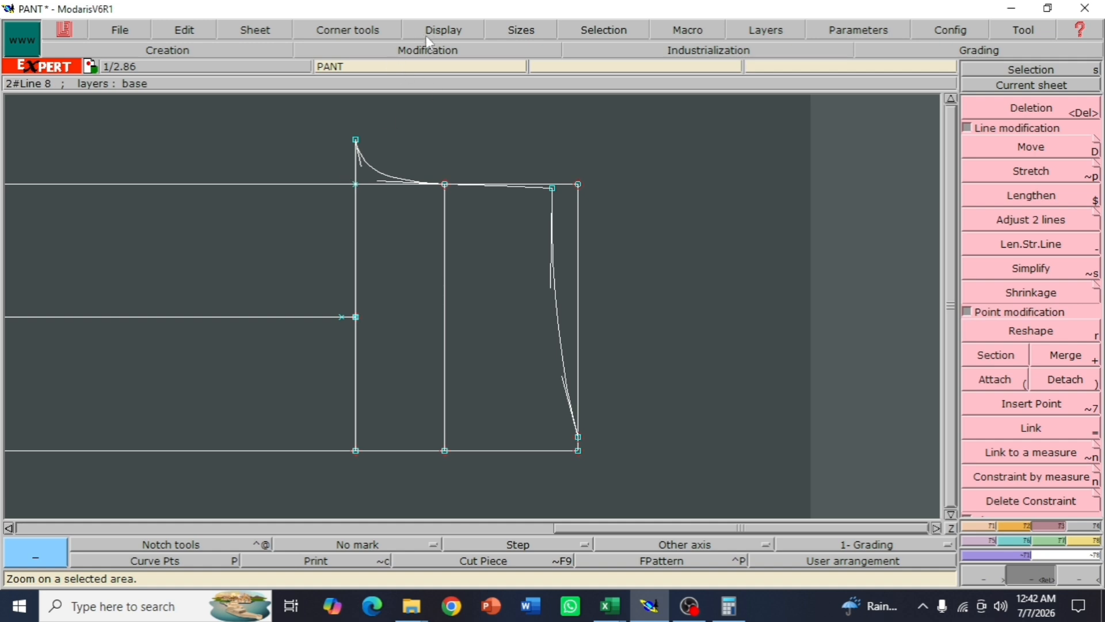
click(442, 30)
click(450, 228)
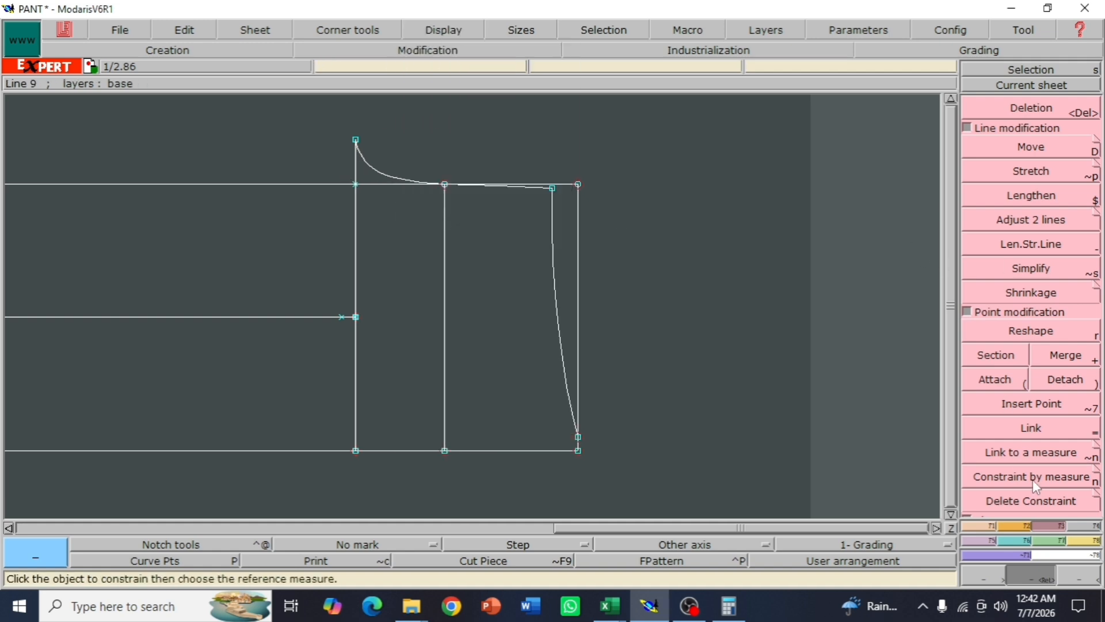
Create a symmetry axis along the front rise from its waist end and symmetrize the reshaped waistline about it as a check
click(986, 526)
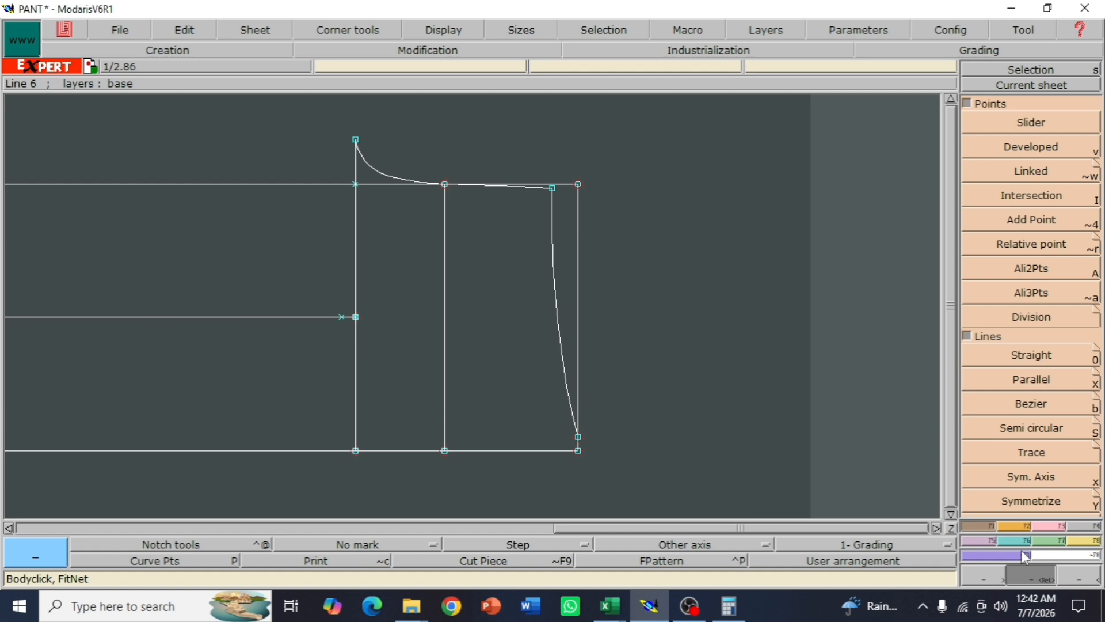
click(1034, 483)
click(552, 188)
click(511, 186)
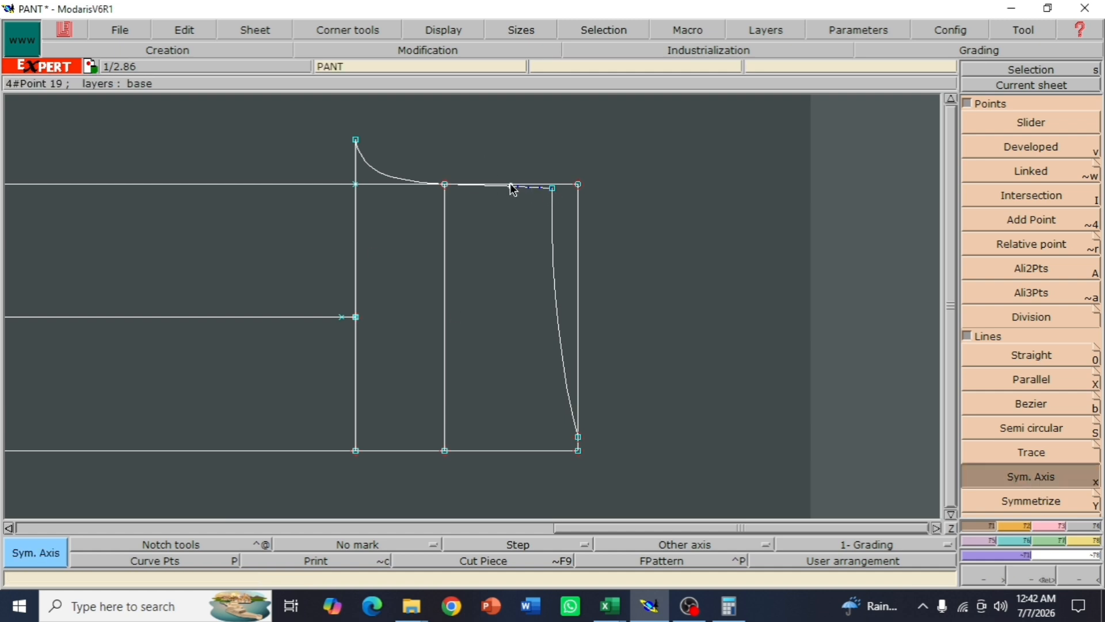
click(1045, 506)
click(553, 280)
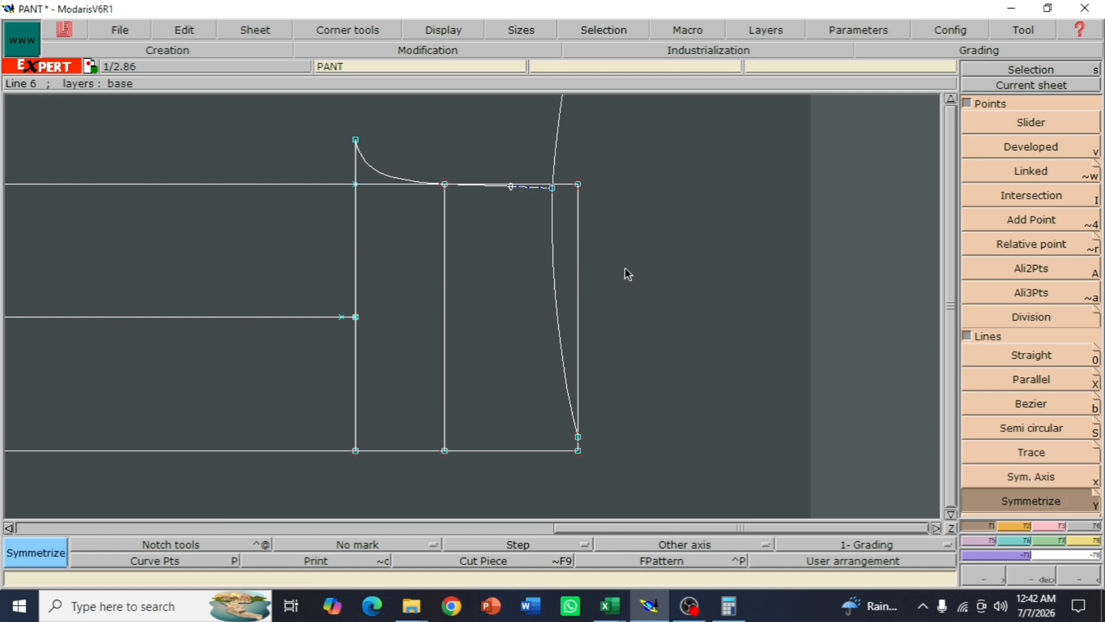
View the whole mirrored waistline, and undo the symmetrized copy and its axis
click(1066, 578)
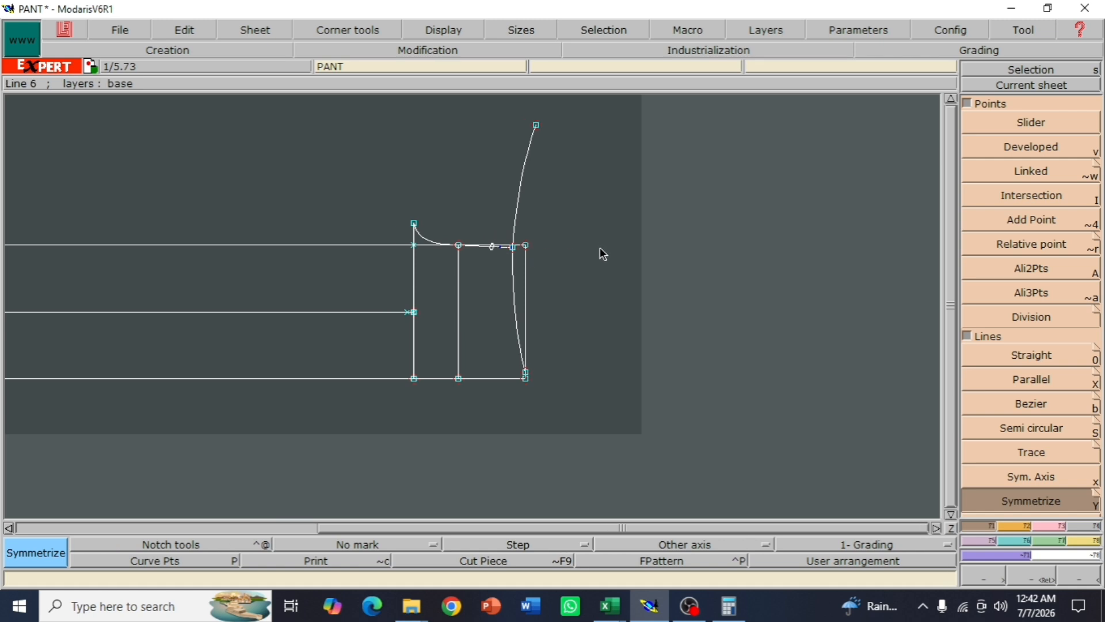
key(ctrl+z)
key(ctrl+z)
key(Return)
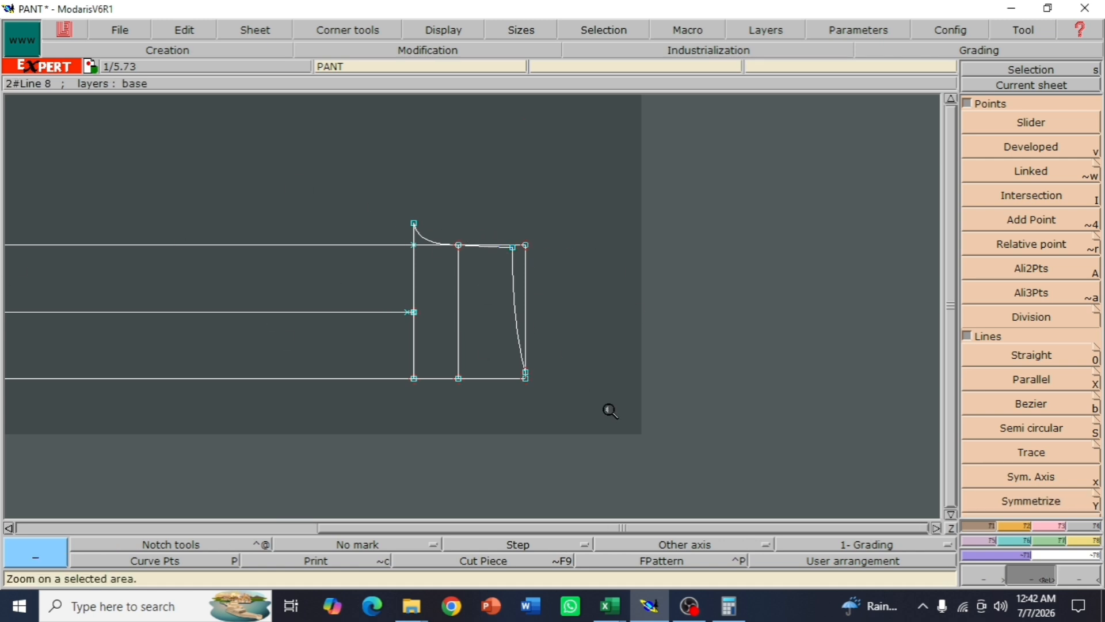
Delete the extra point on the leg's center line just short of the crotch line
drag(289, 182, 610, 411)
click(1084, 580)
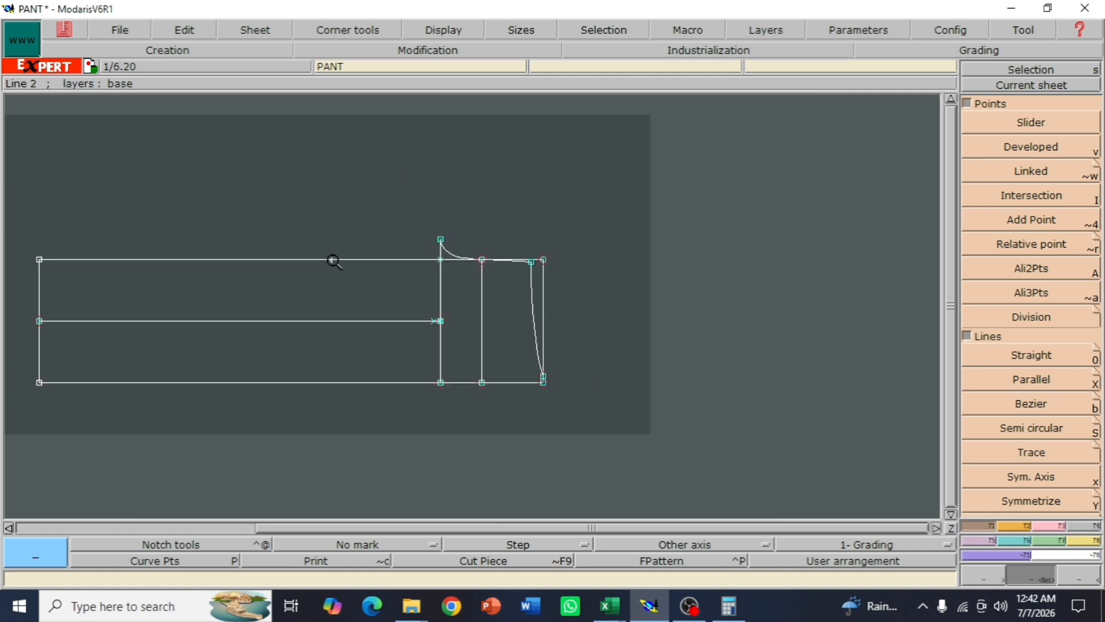
drag(278, 214, 636, 438)
key(Delete)
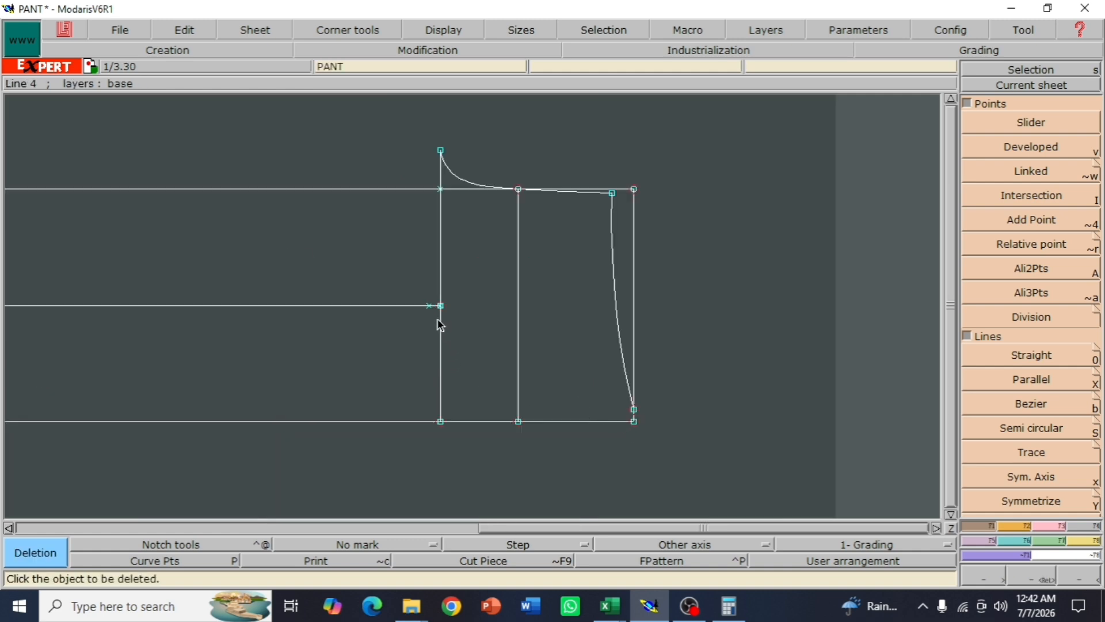
click(430, 306)
key(Escape)
Draw a parallel to the crotch line, 1.2 cm away on the leg side
drag(269, 112, 599, 474)
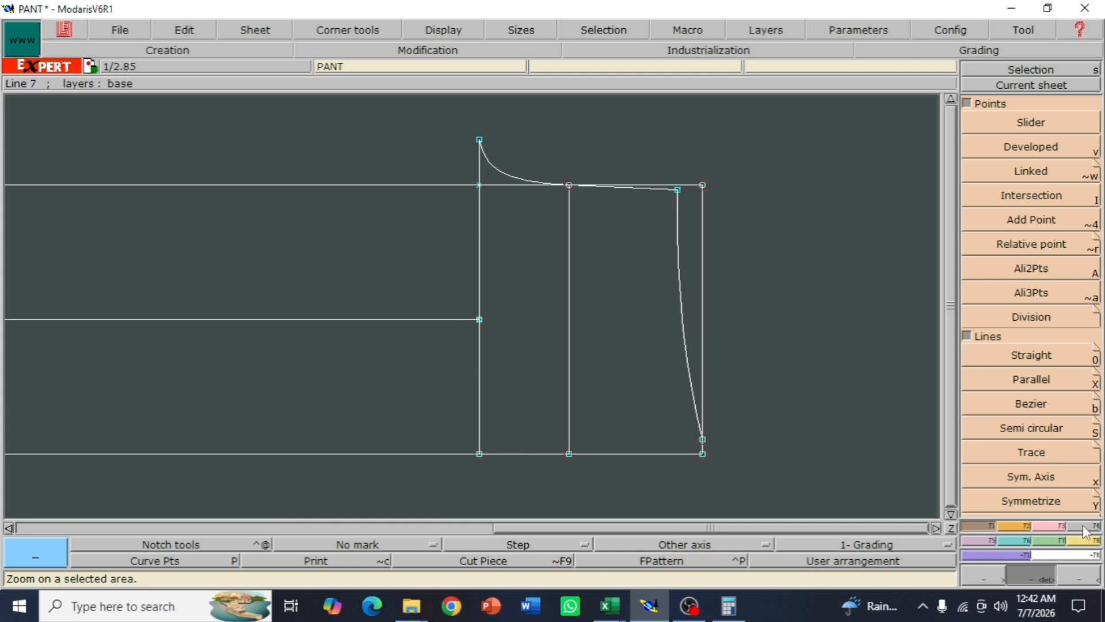
click(1049, 381)
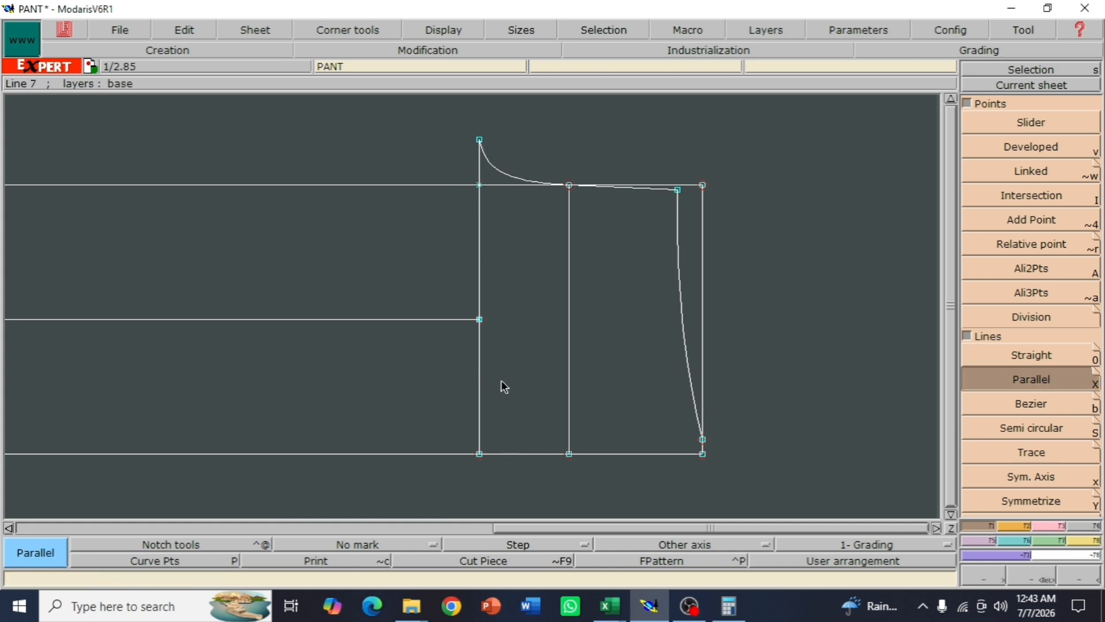
click(480, 382)
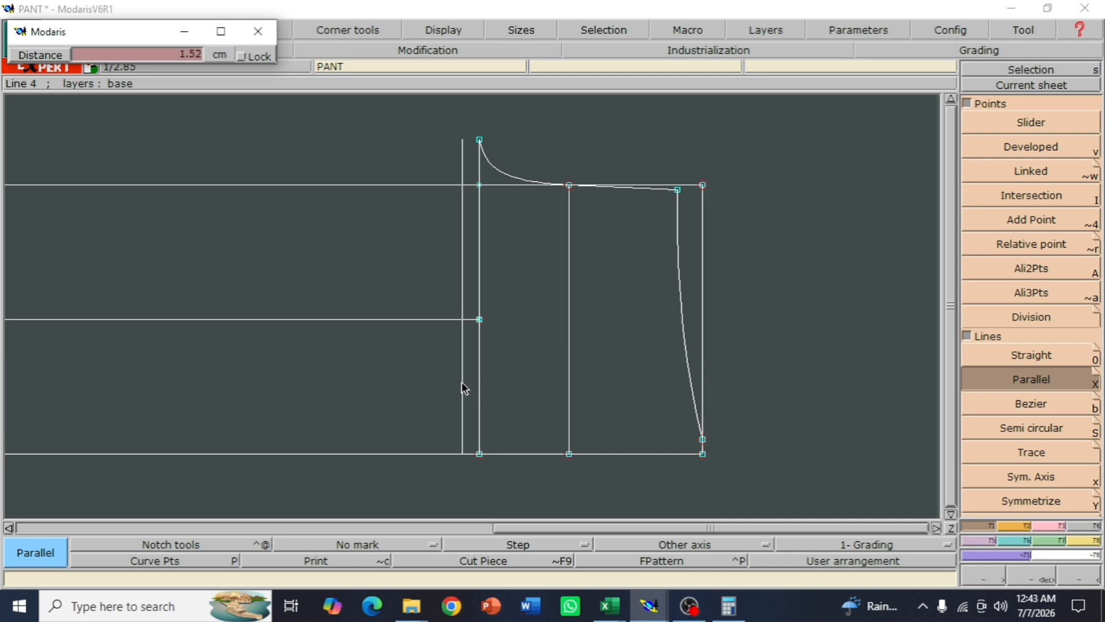
text(1.)
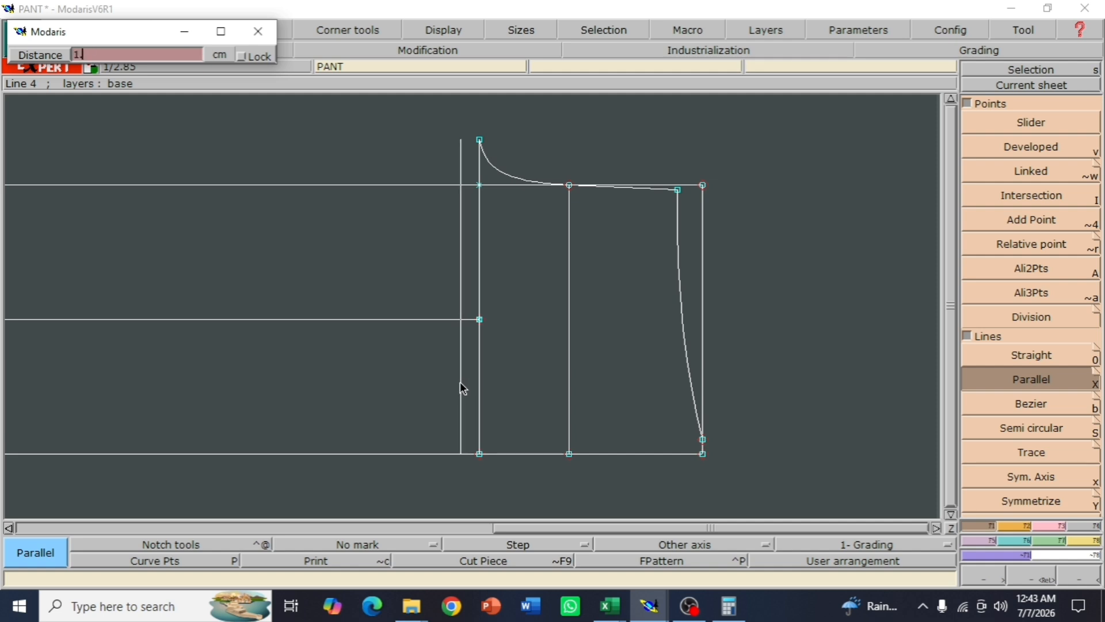
text(2)
key(Return)
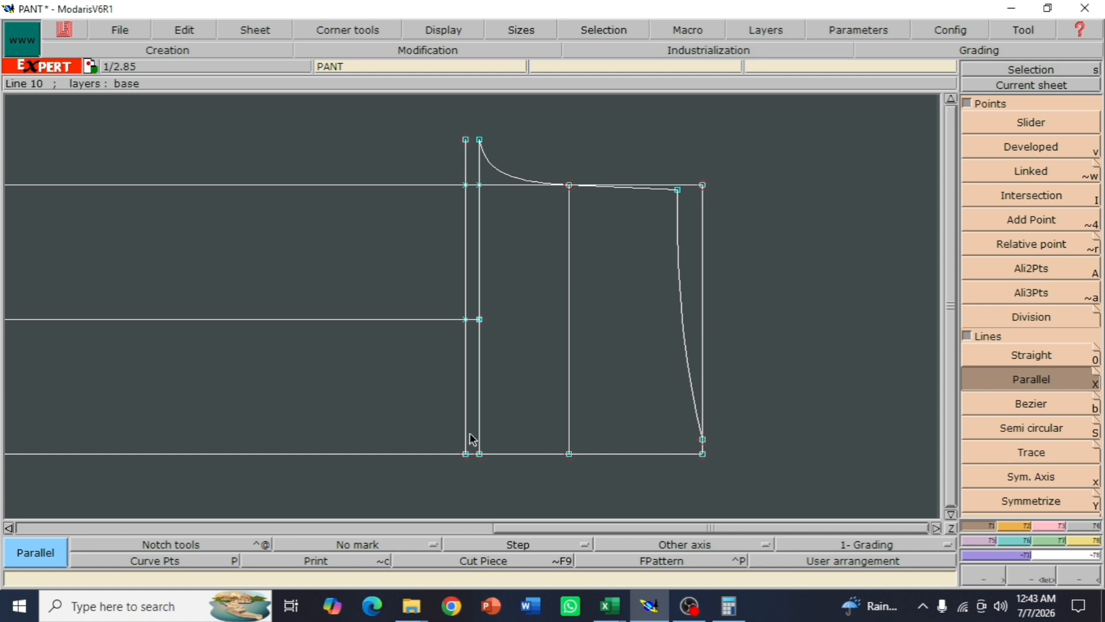
Lengthen the new parallel line by 2.5 cm beyond the outseam with Len.Str.Line
click(1049, 526)
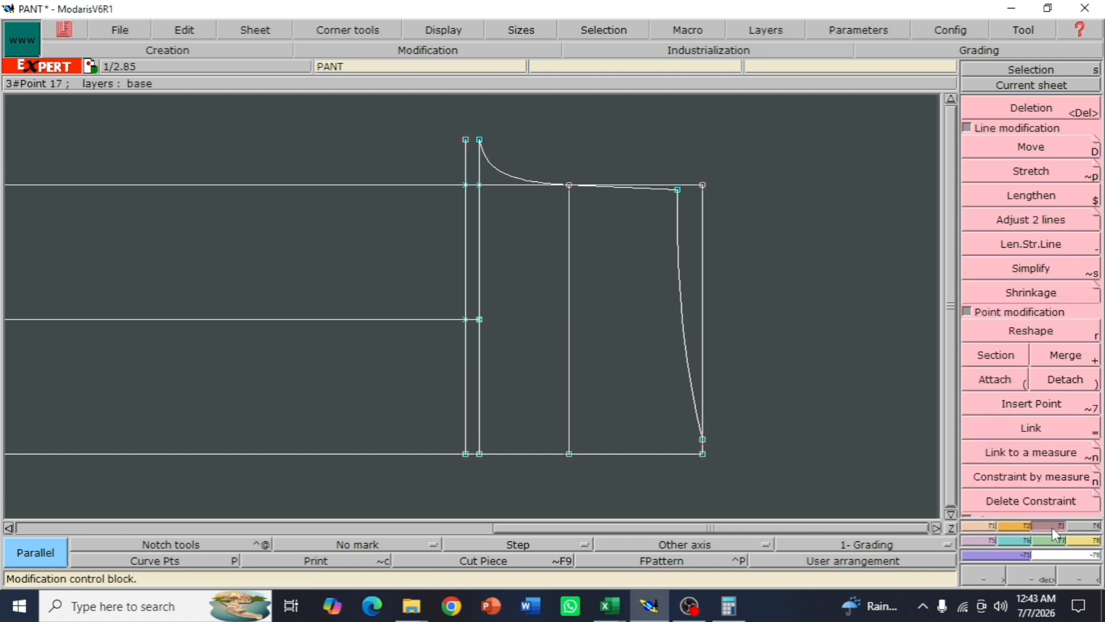
click(1036, 242)
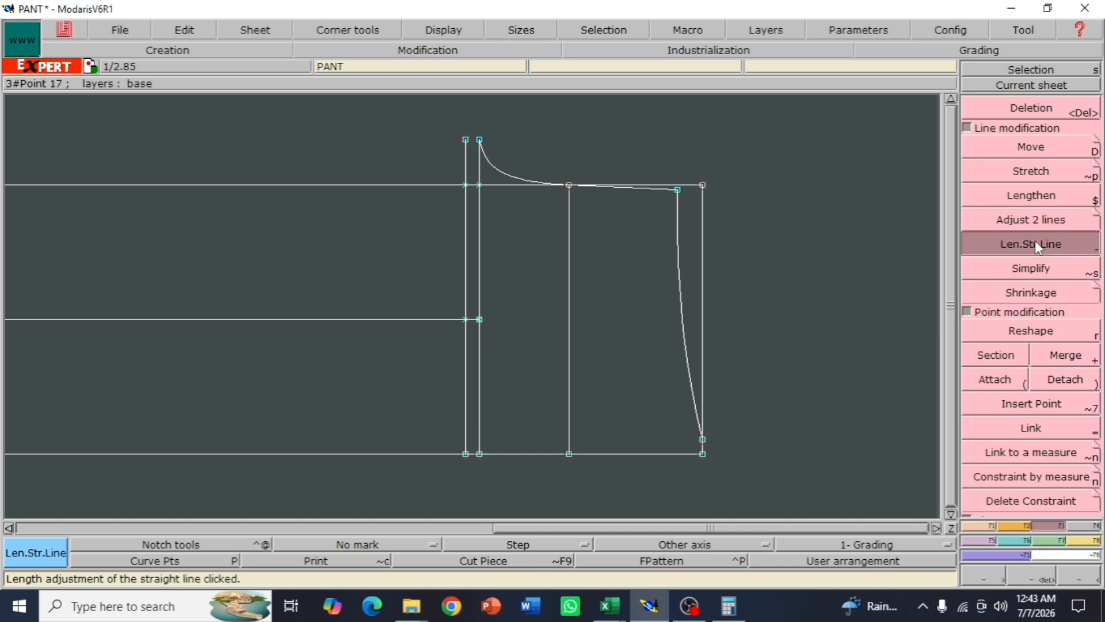
click(466, 421)
text(2)
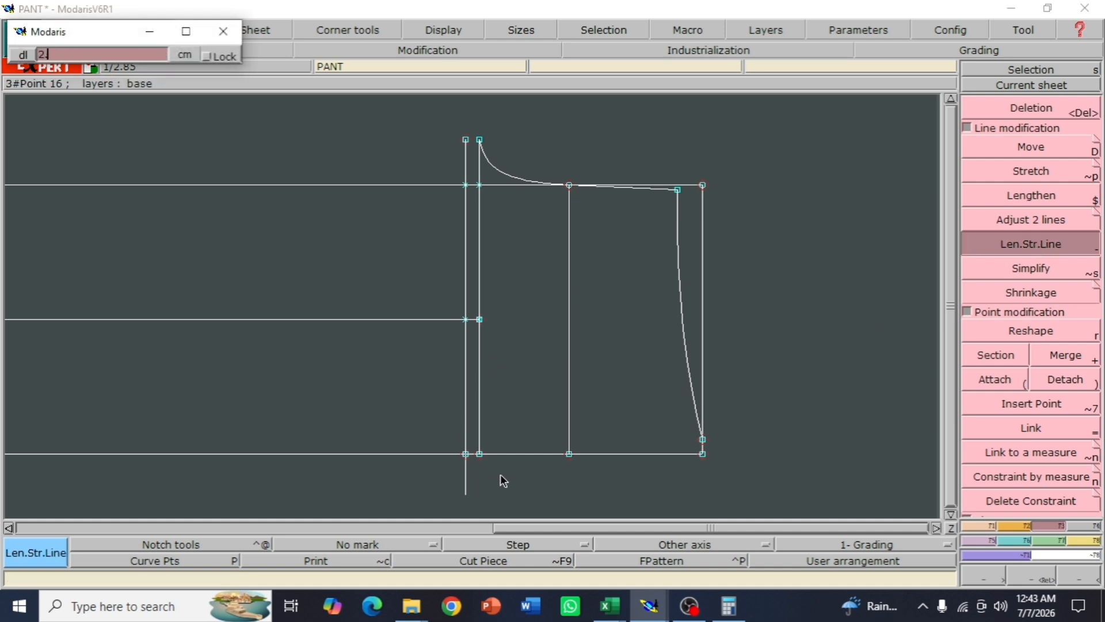
text(.85)
key(Return)
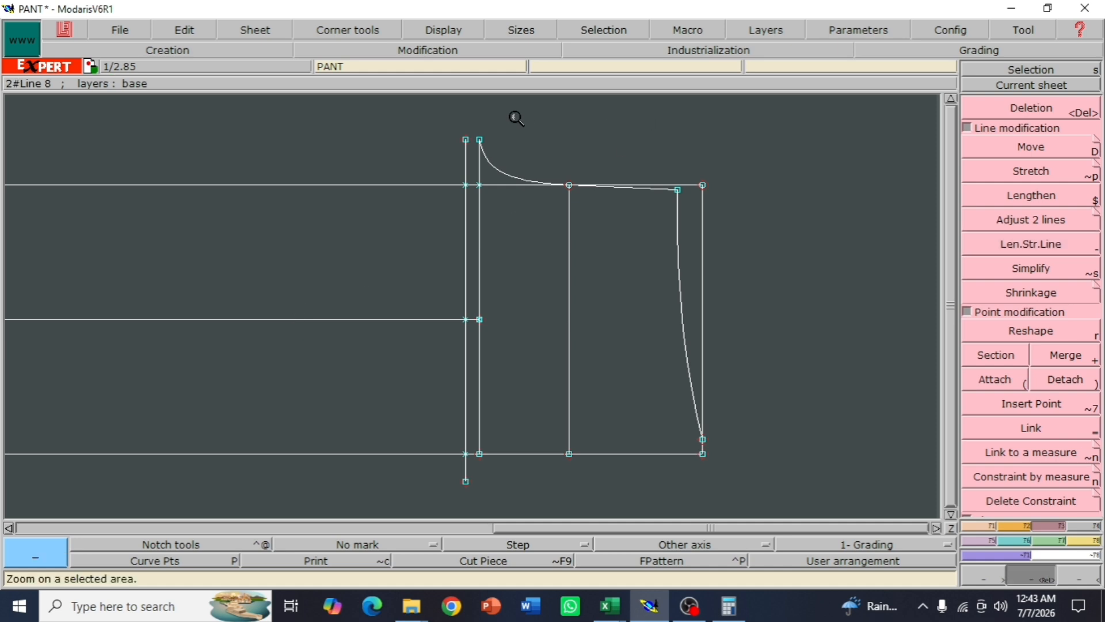
Lengthen the parallel line by 3 cm at its crotch-point end
drag(396, 109, 512, 207)
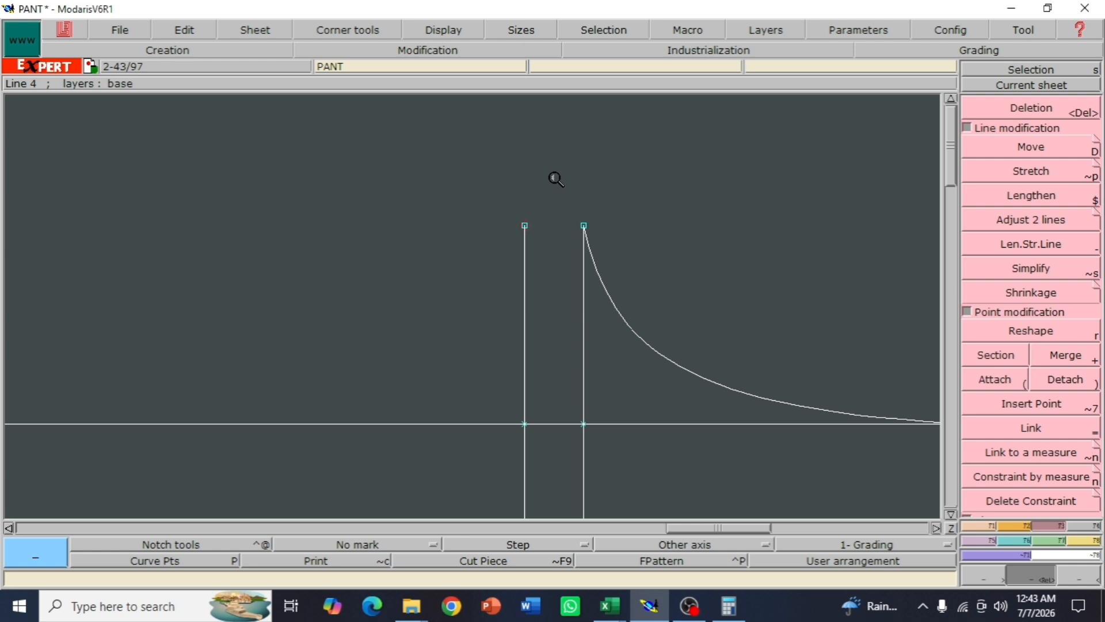
click(1030, 245)
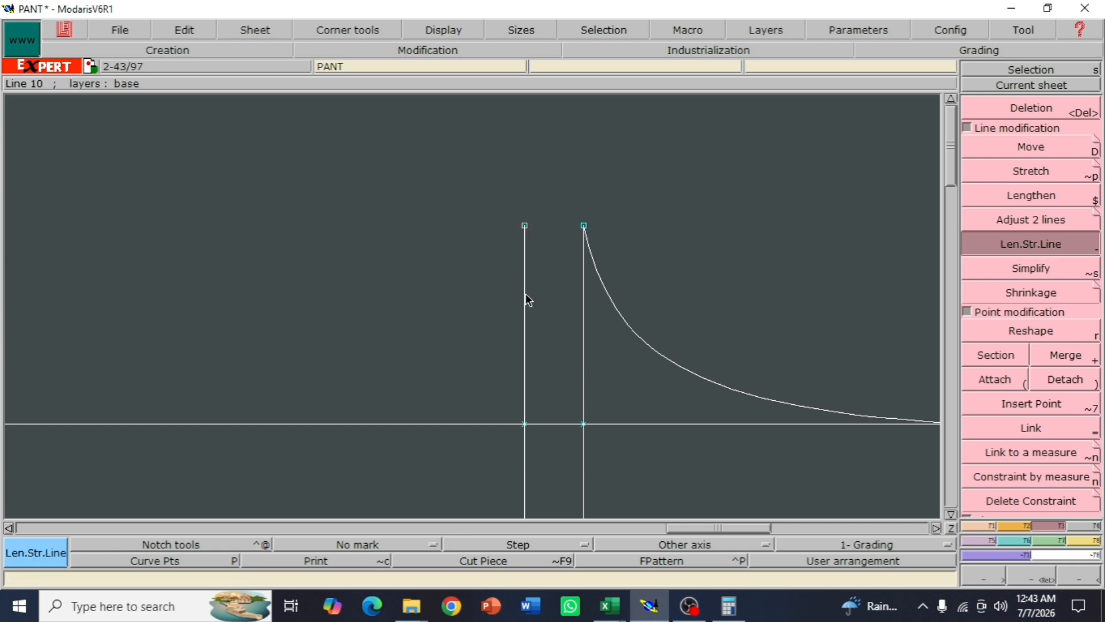
click(524, 294)
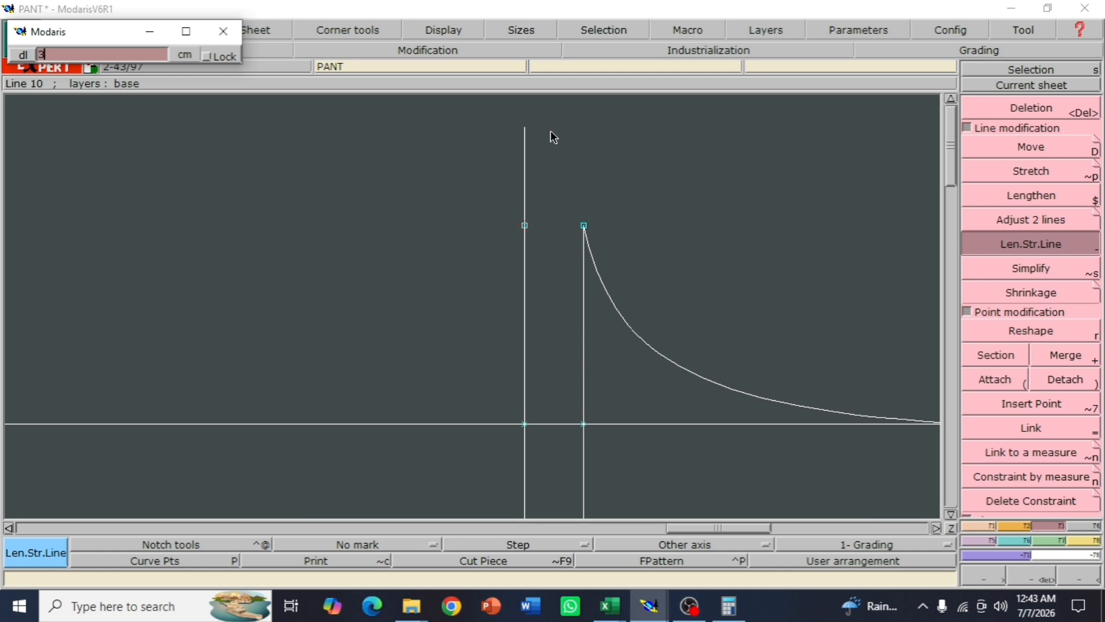
click(550, 131)
Delete the former end point left on the lengthened line, level with the front crotch point
key(z)
key(z)
key(z)
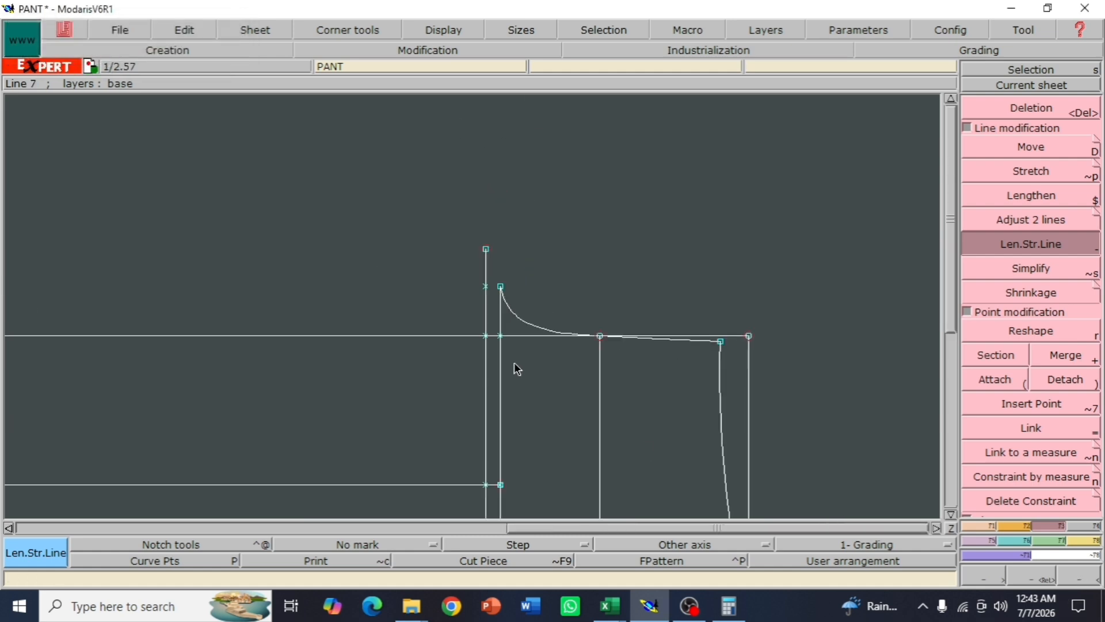
click(1005, 555)
drag(419, 240, 604, 499)
key(Delete)
click(416, 197)
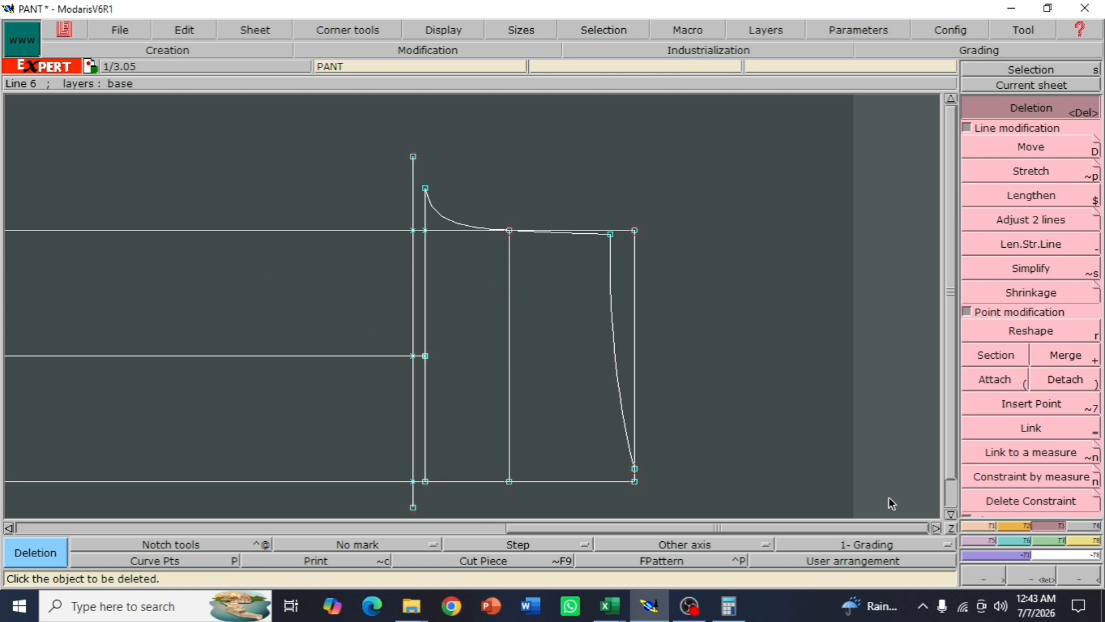
Measure the full length of the extended parallel line and of the front crotch line
key(F3)
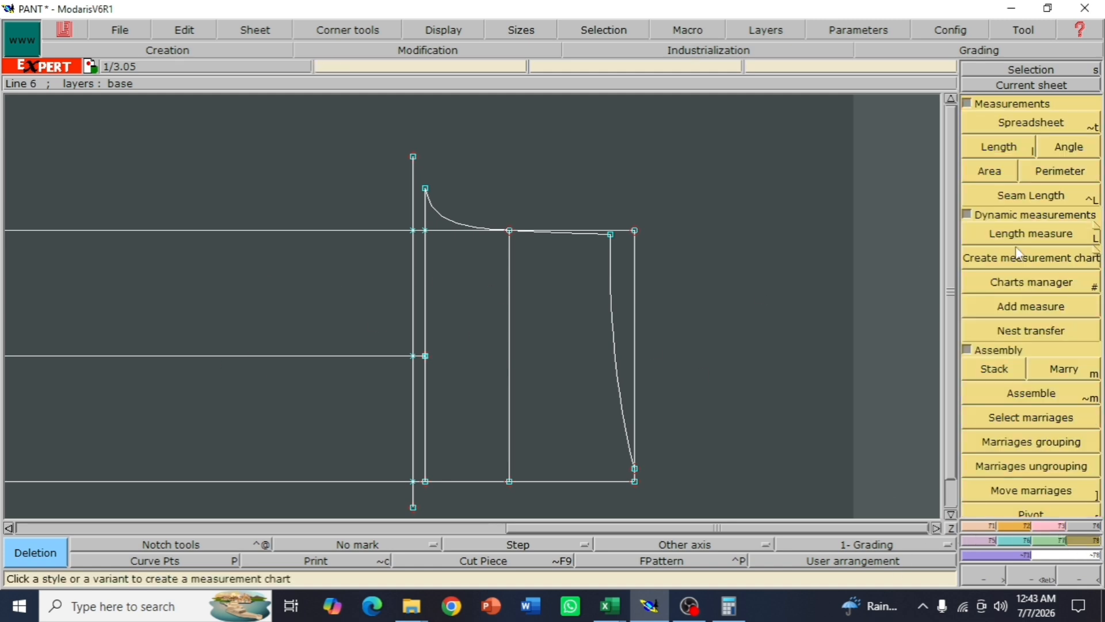
click(999, 148)
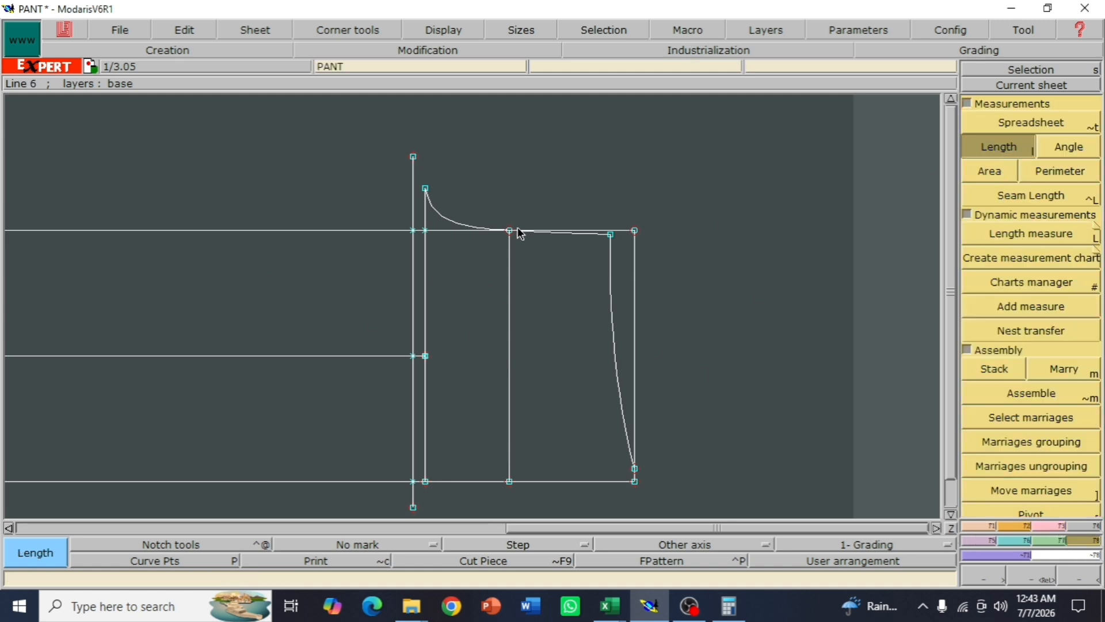
click(413, 157)
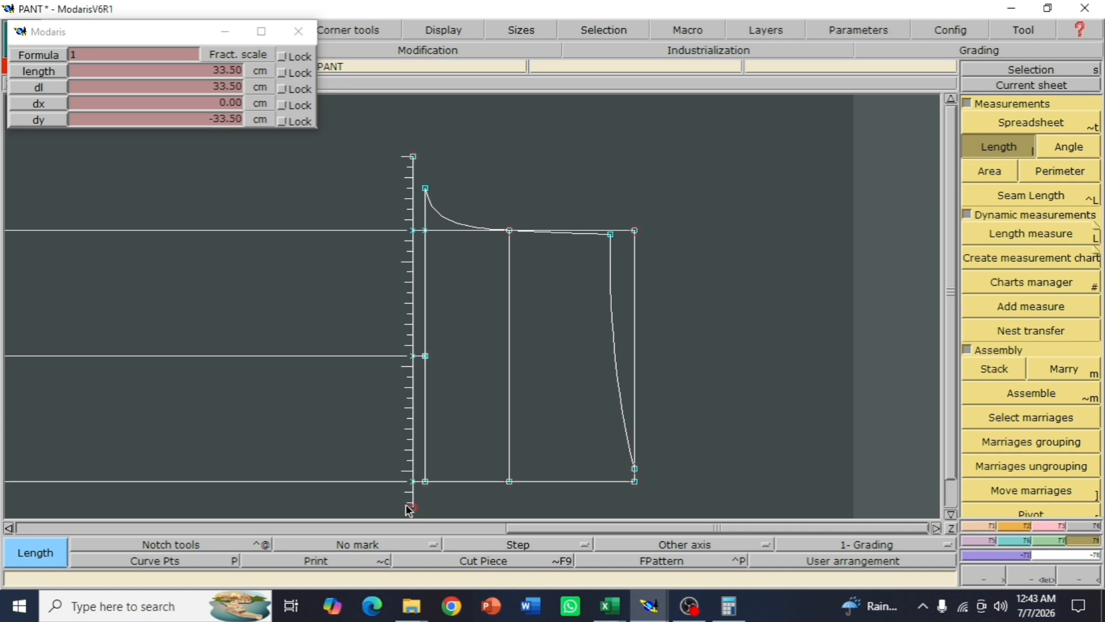
click(410, 508)
click(425, 189)
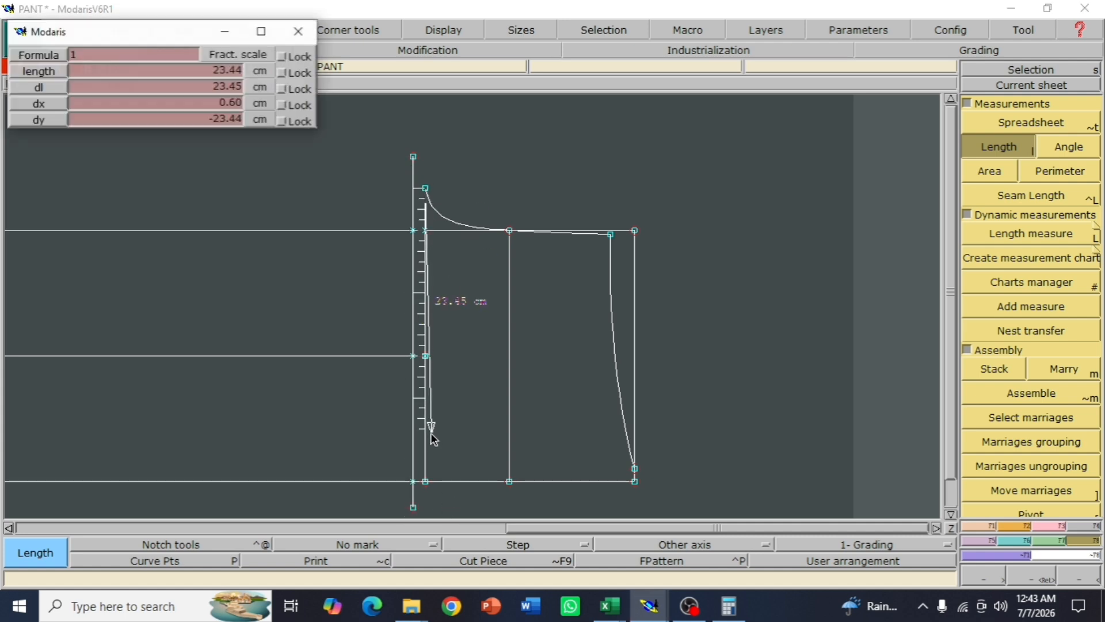
click(425, 482)
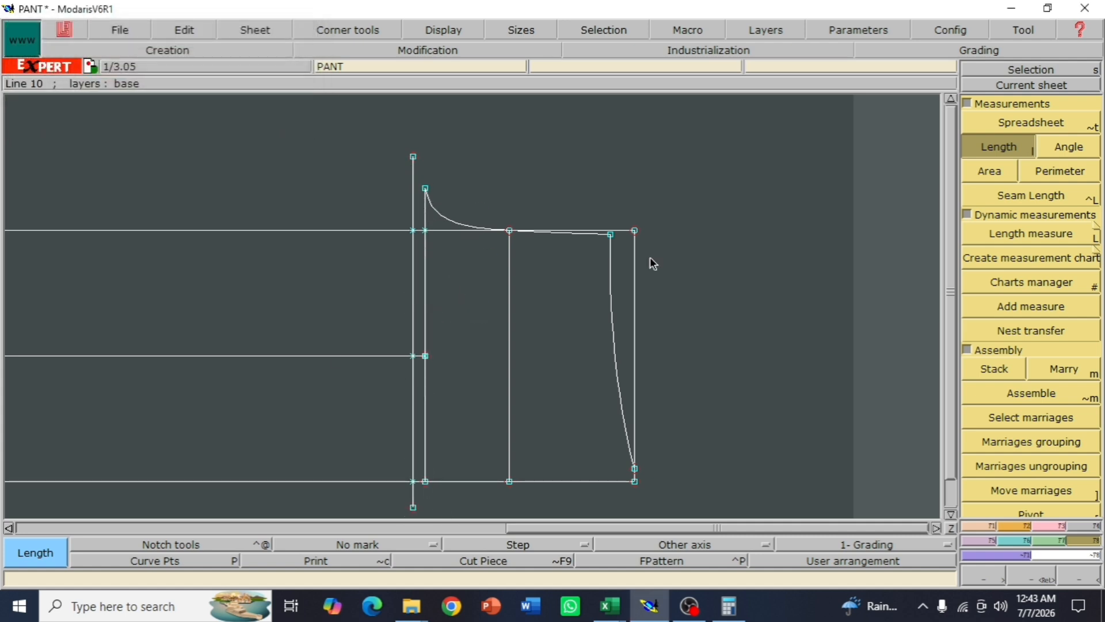
Open the measurement spreadsheet and add a cumulation of the two measured lengths
click(1045, 122)
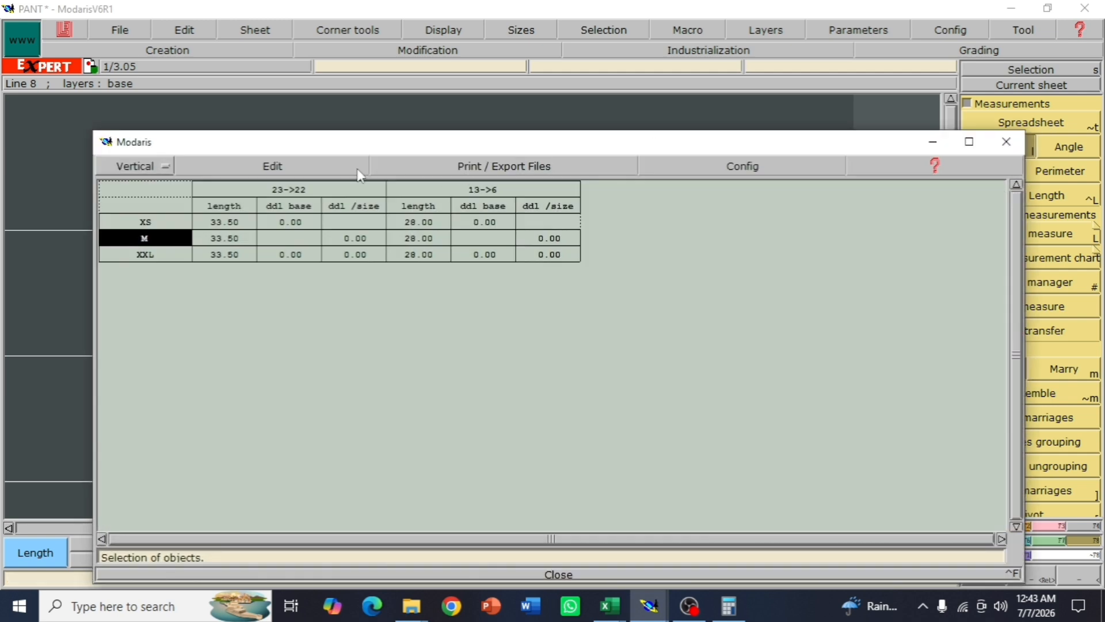
click(275, 170)
click(239, 213)
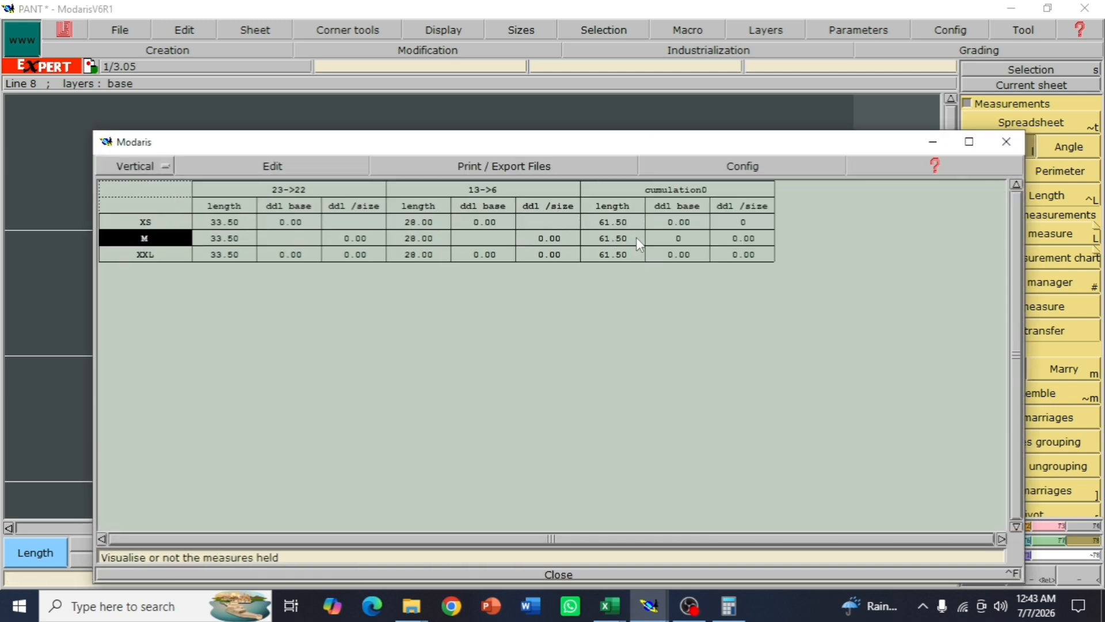
Erase the measurement table and close the spreadsheet
key(Delete)
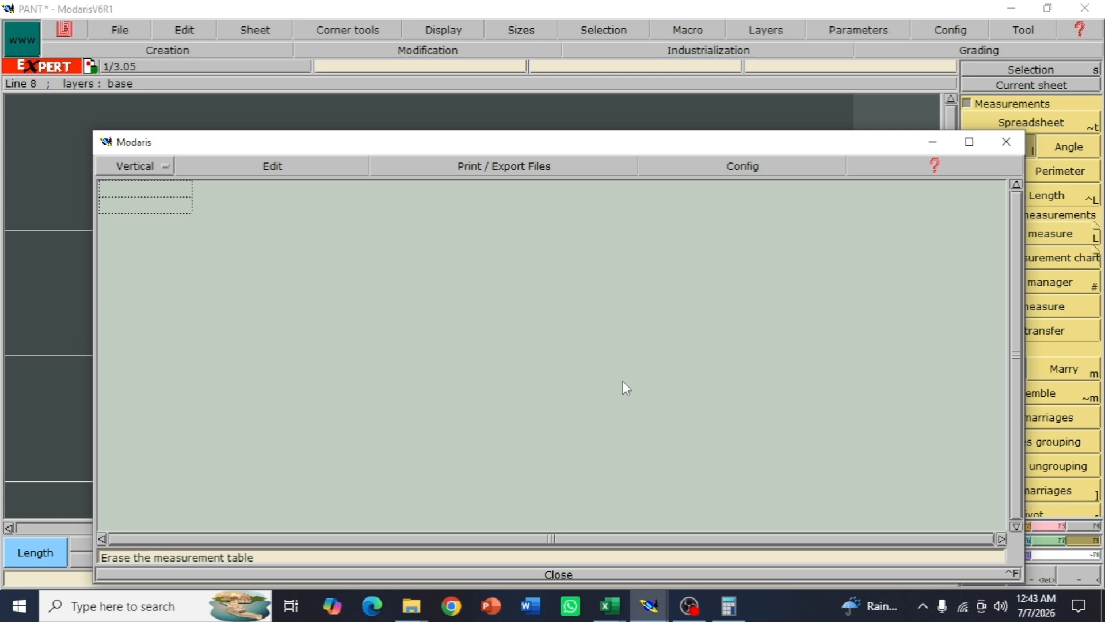
click(599, 572)
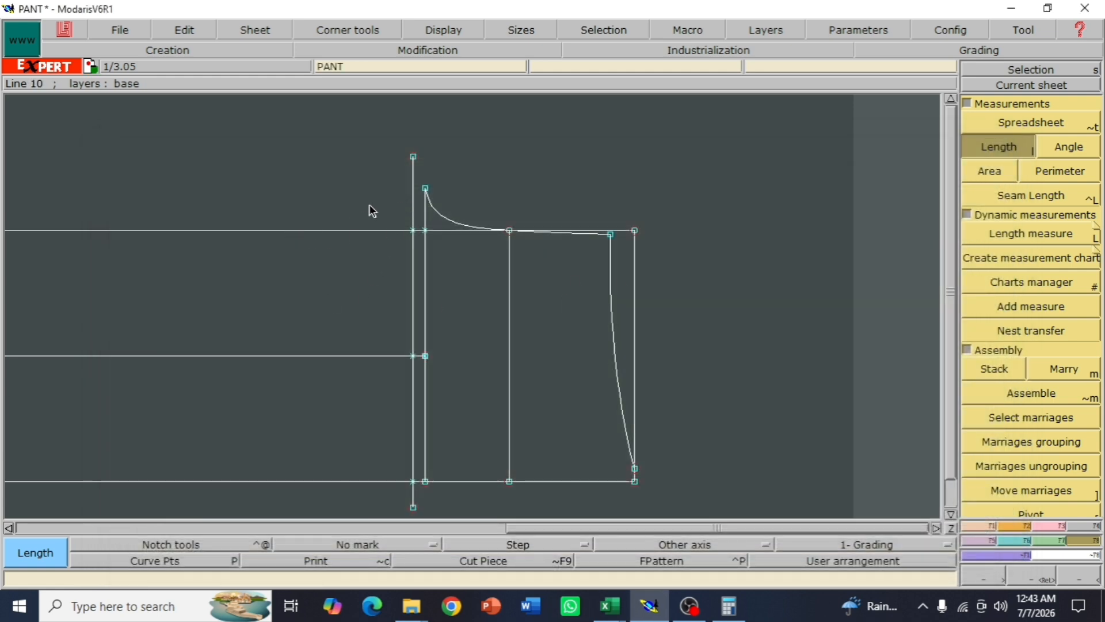
Reshape the crotch-side end point of the extended parallel line by dx 0 and dy 0.5 cm
key(z)
drag(279, 120, 608, 306)
click(608, 306)
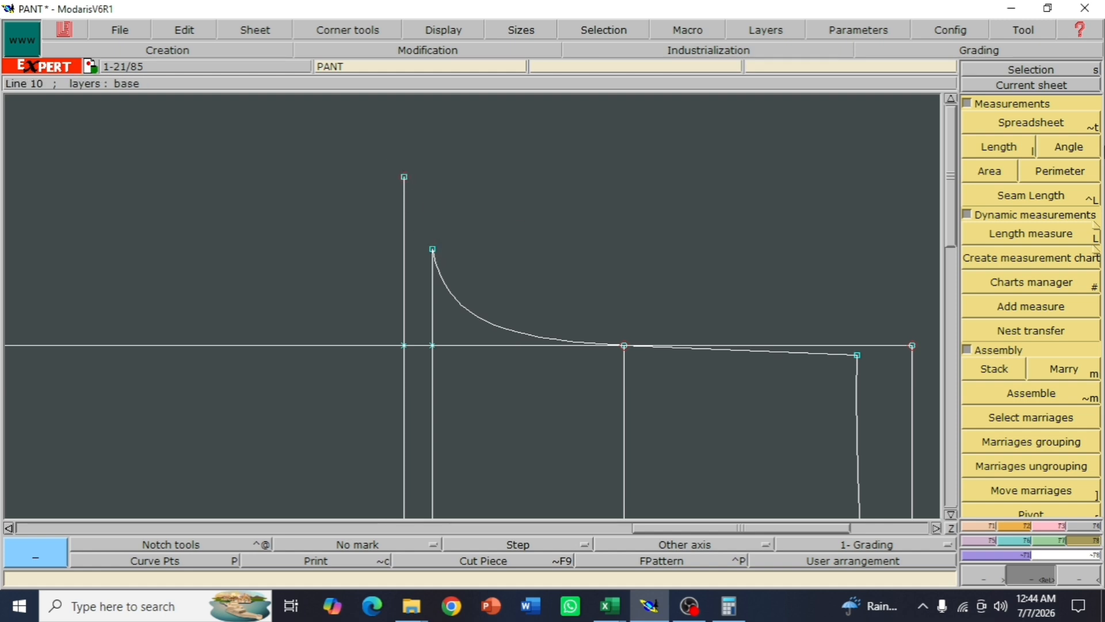
click(1051, 526)
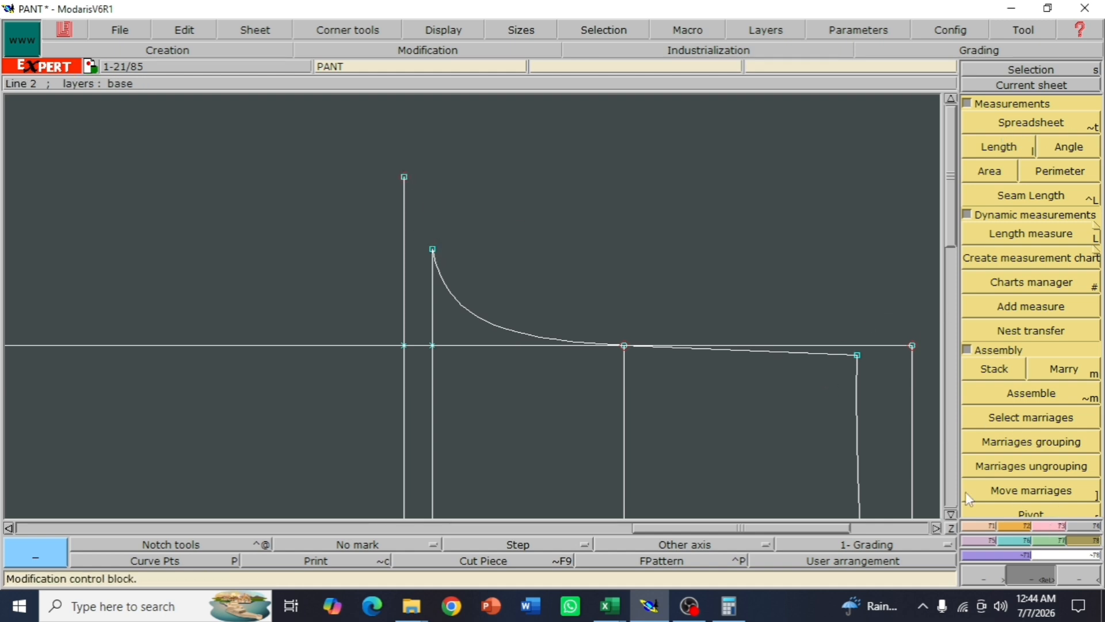
click(1010, 352)
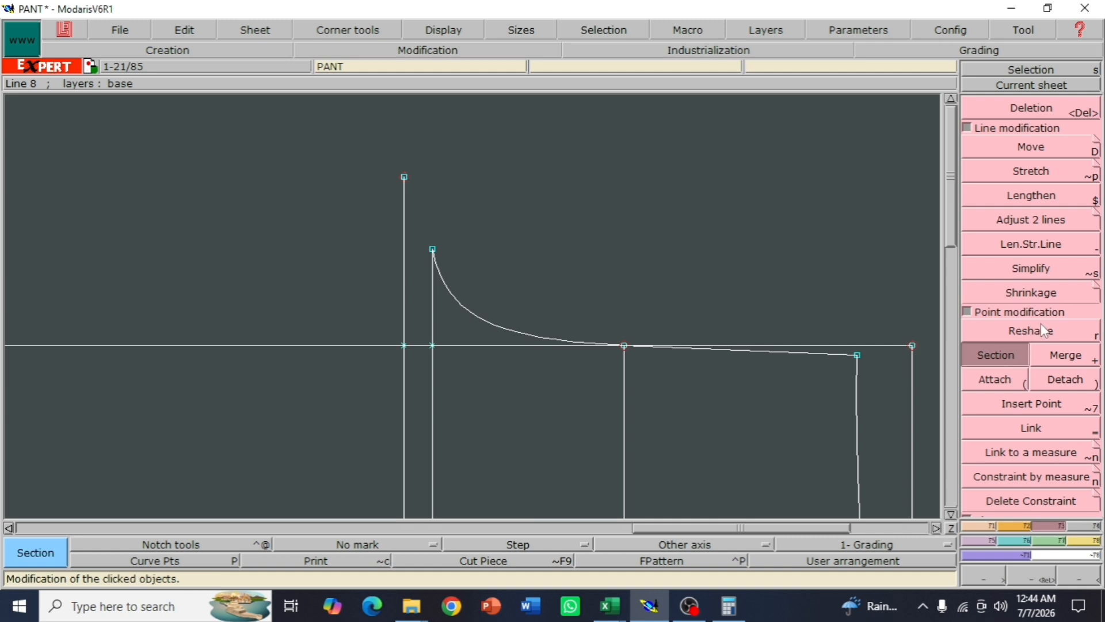
click(1037, 329)
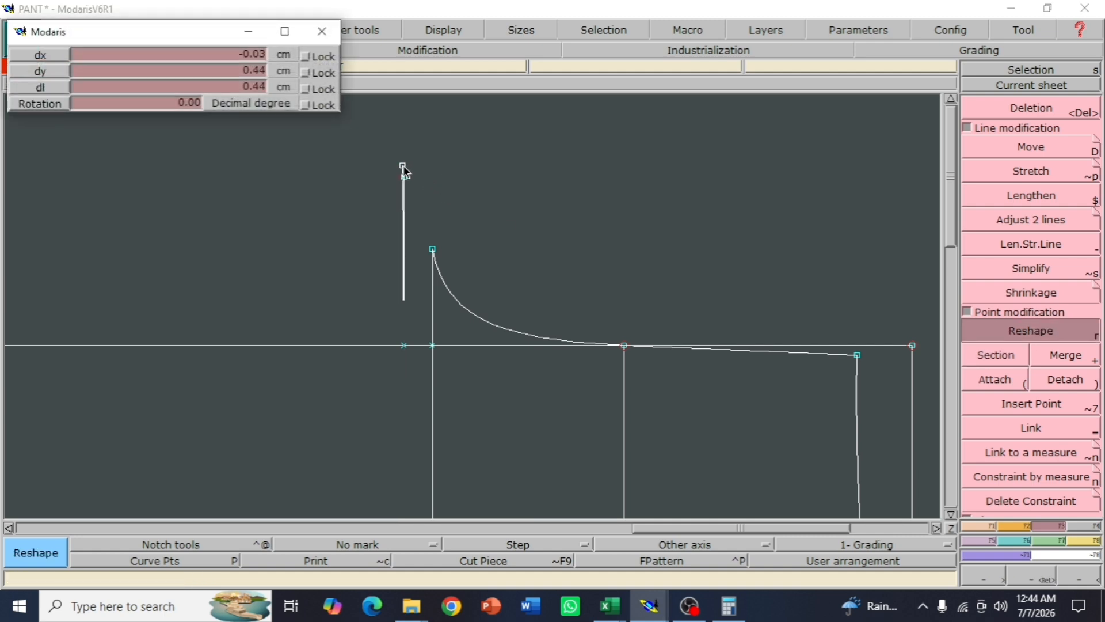
key(Down)
text(0)
key(Down)
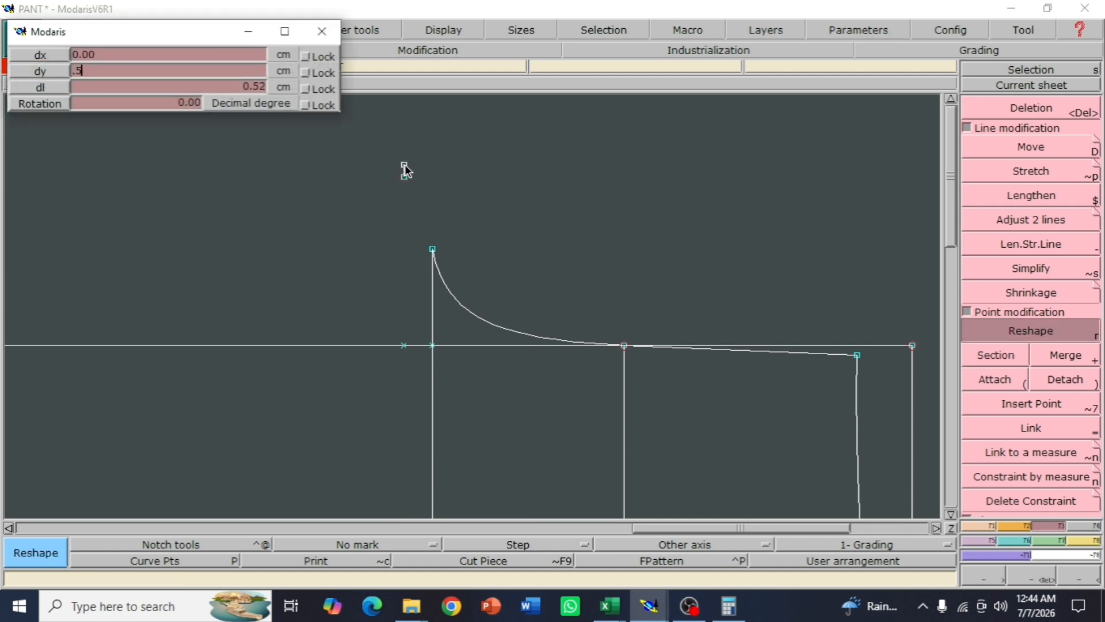
text(.5)
key(Return)
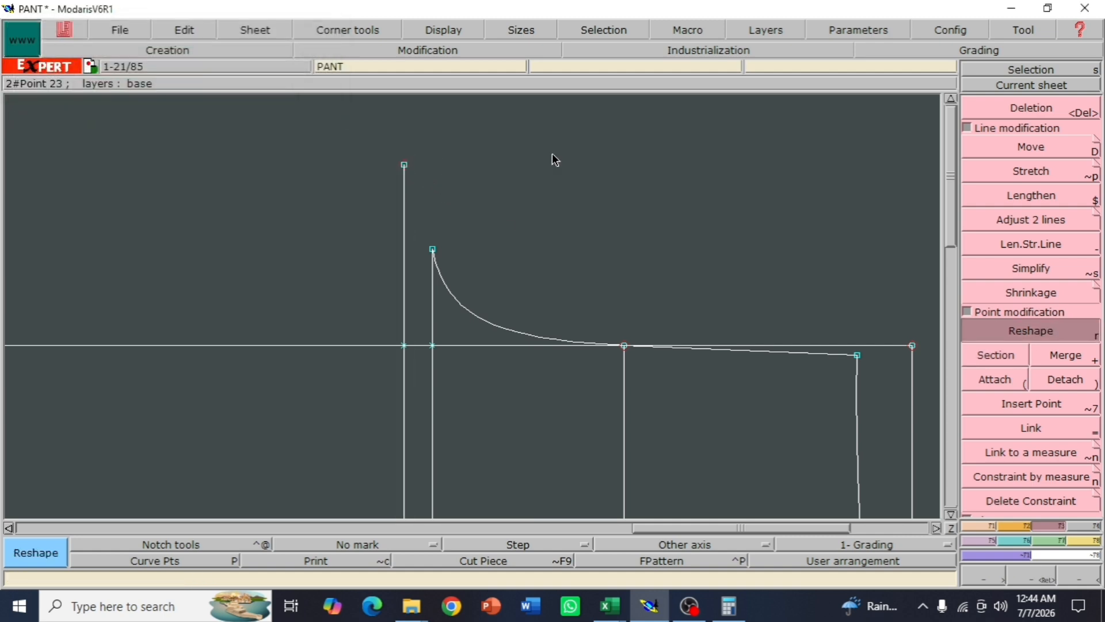
Draw a Bezier line from the raised end of the parallel line to the hip-line point where the front crotch curve ends
click(1049, 581)
drag(380, 202, 642, 394)
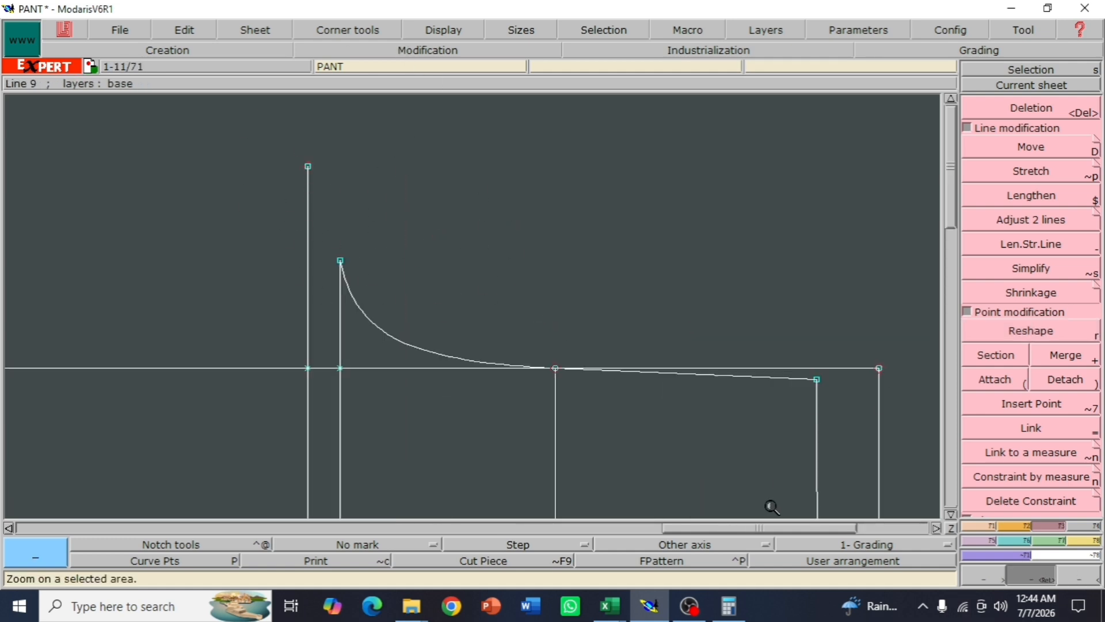
click(976, 528)
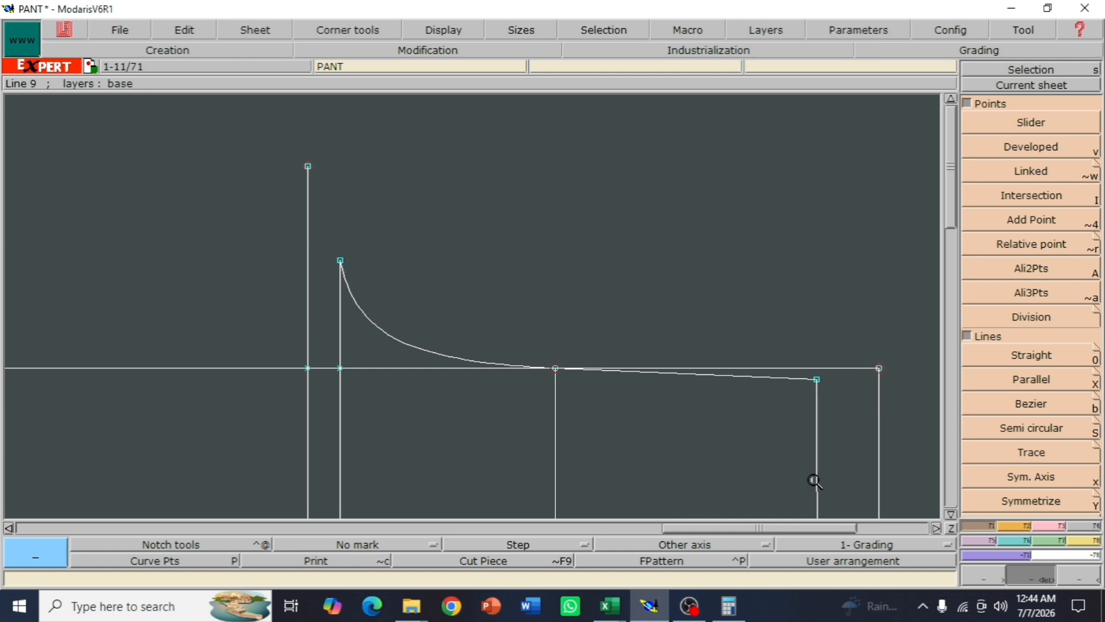
click(1031, 410)
click(308, 167)
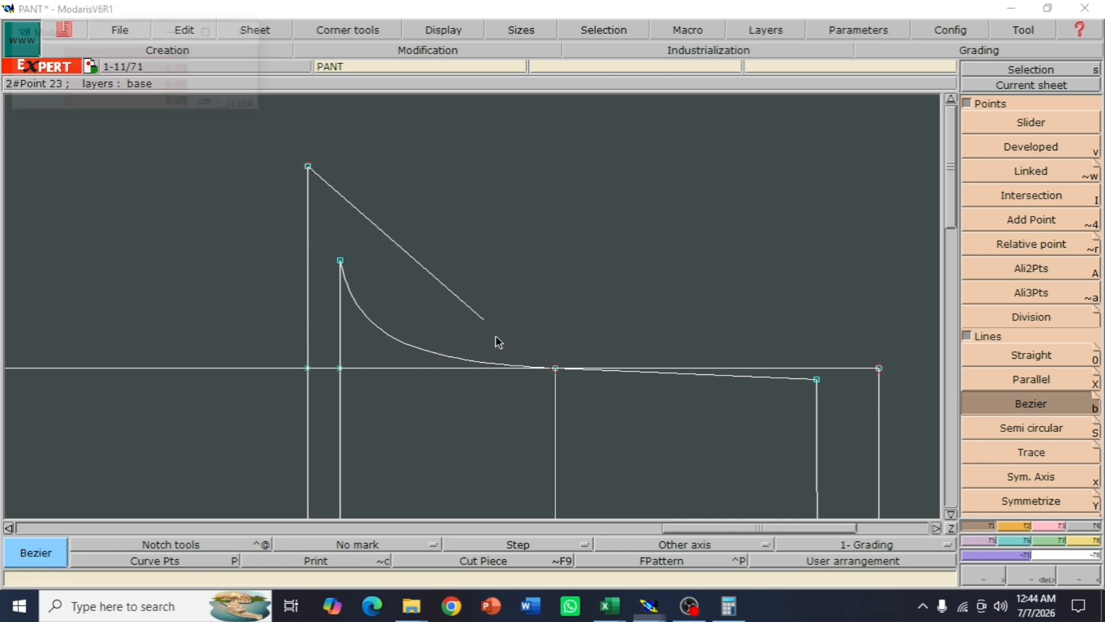
click(556, 369)
Show the curve handles, reshape the new Bezier into a concave back crotch curve above the front one, and hide the handles
click(481, 29)
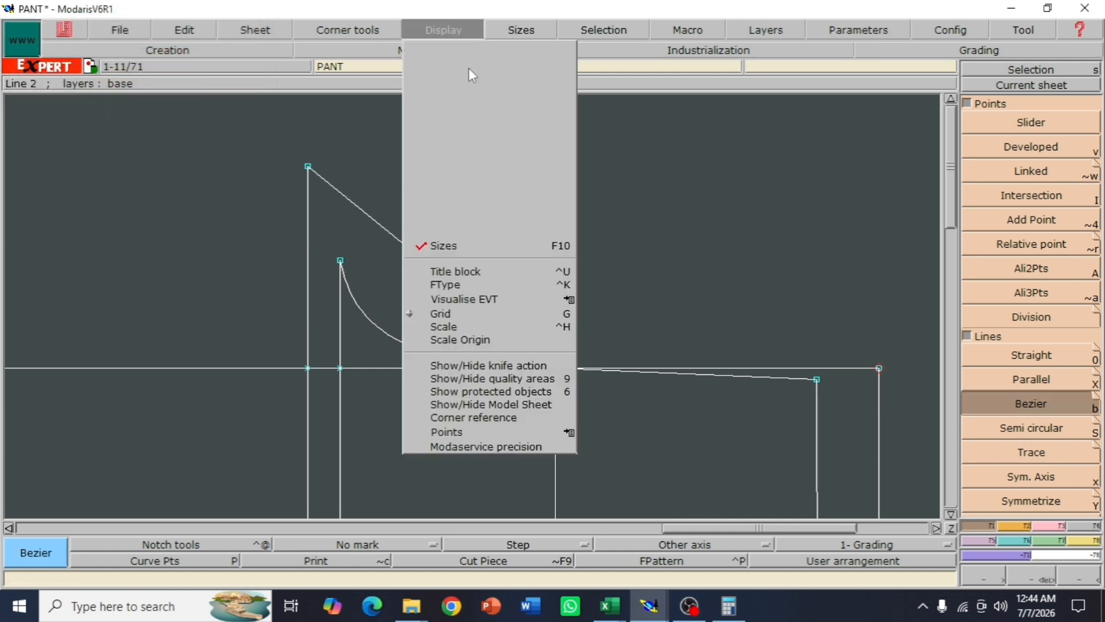
click(472, 233)
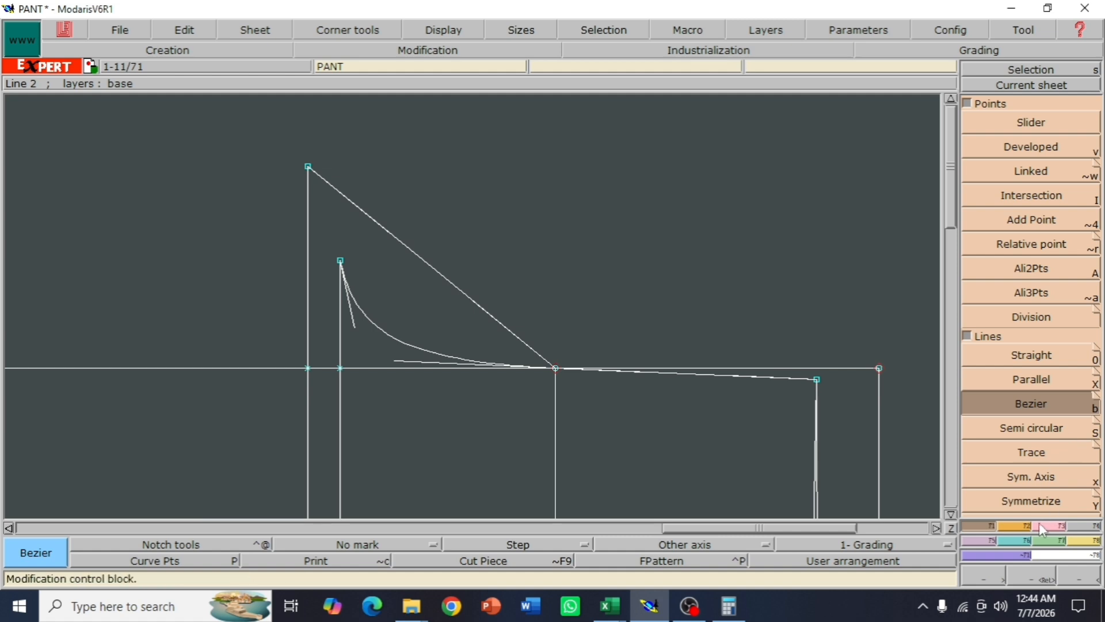
key(F2)
click(1027, 333)
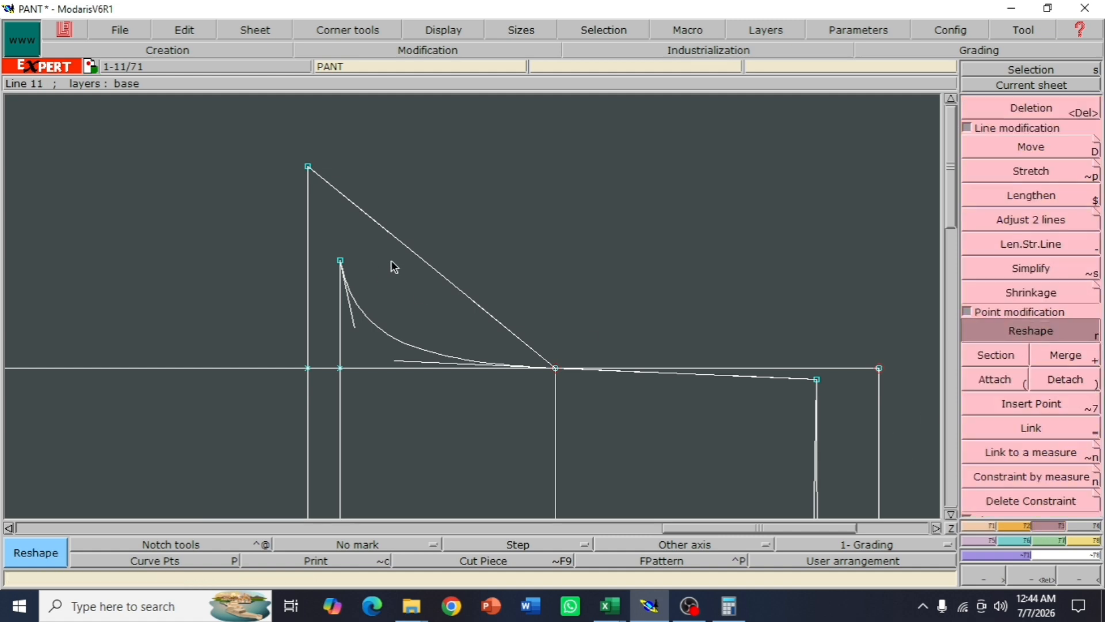
click(393, 240)
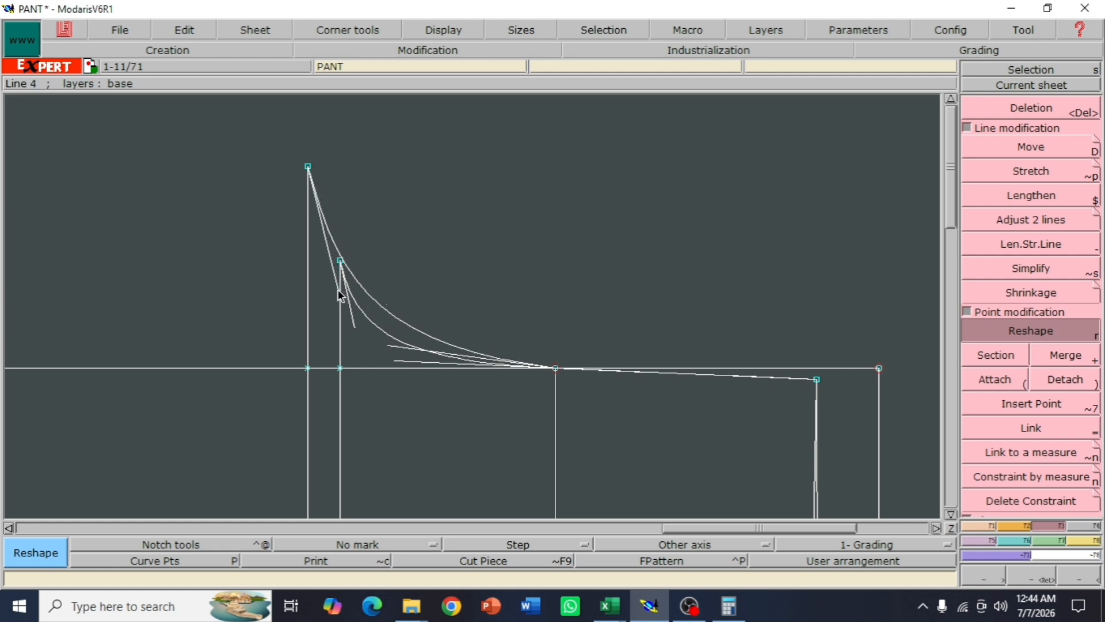
click(327, 294)
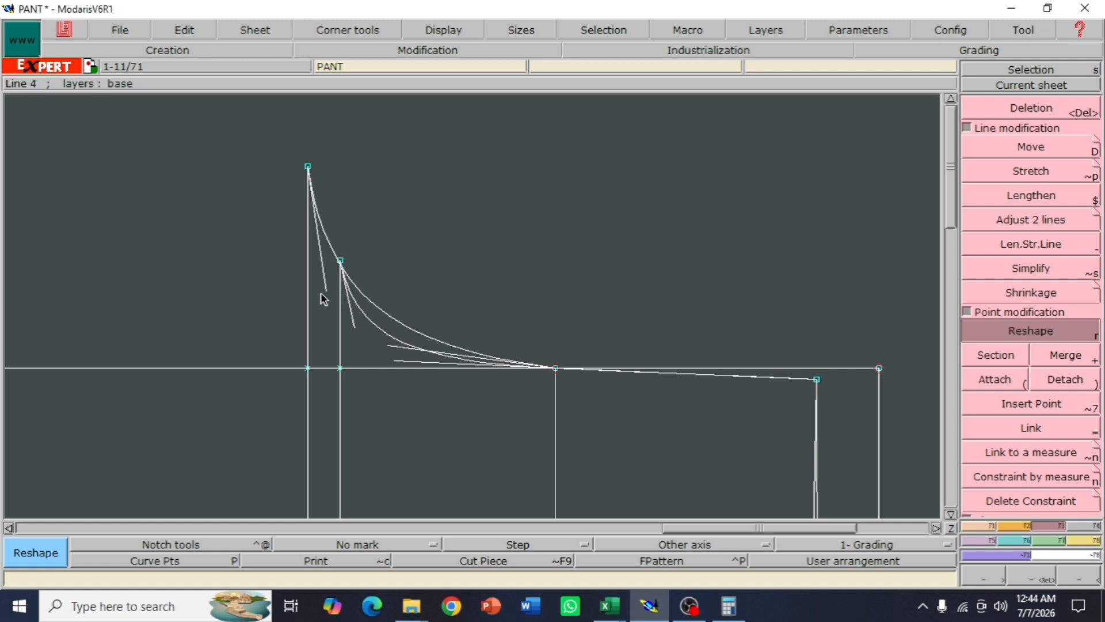
click(450, 30)
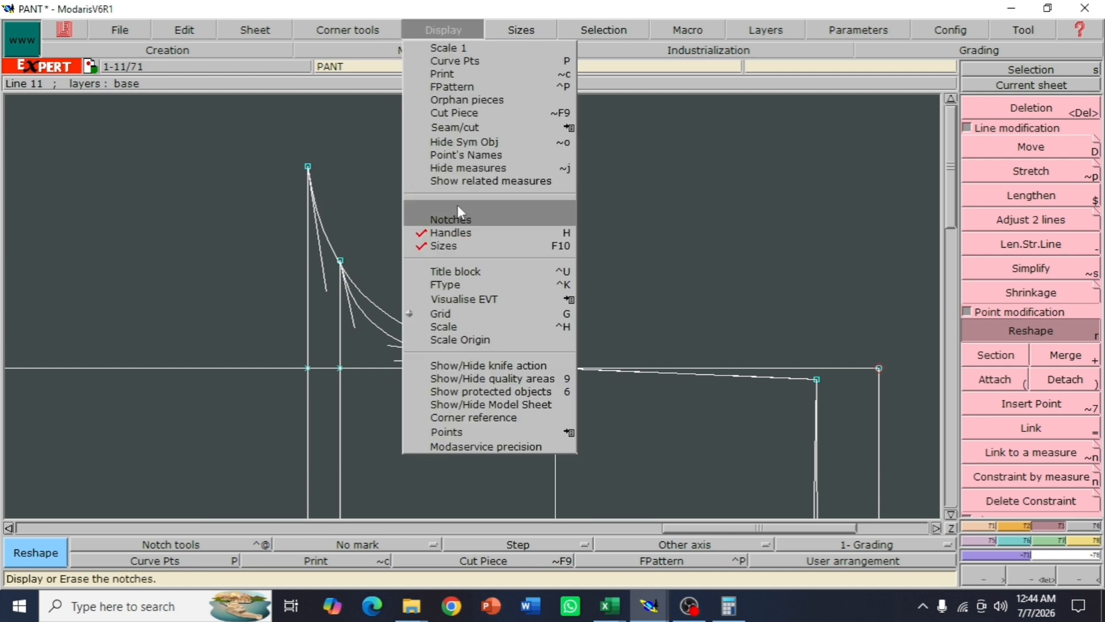
click(455, 230)
Extend the back crotch curve in a straight line by 28 cm past the hip-line point toward the waist
click(1075, 574)
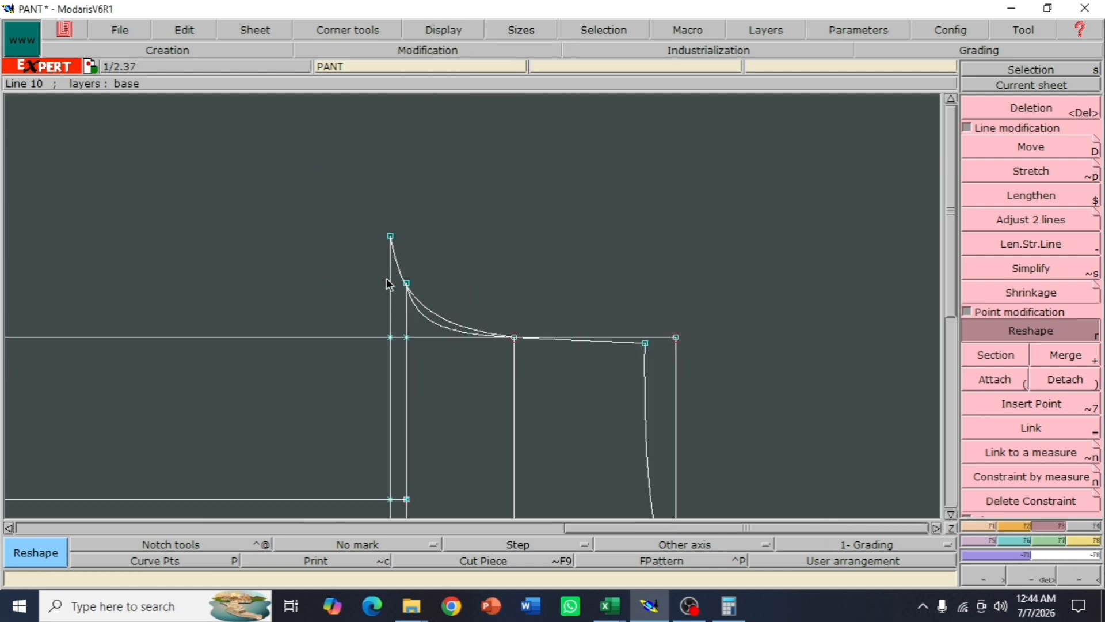
click(1030, 574)
drag(304, 208, 817, 444)
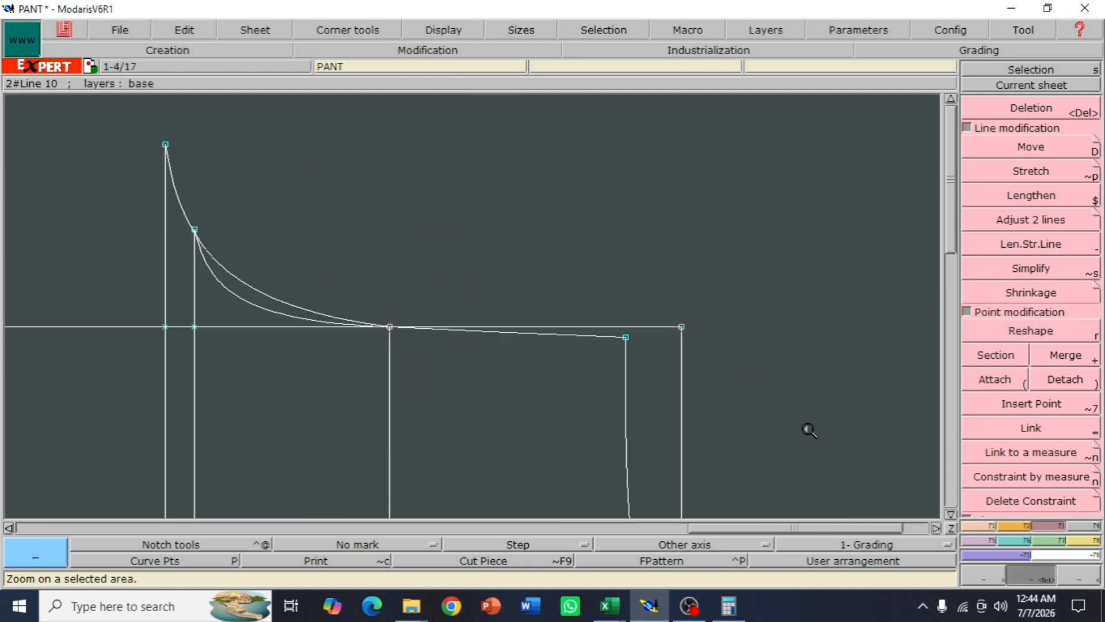
click(1053, 246)
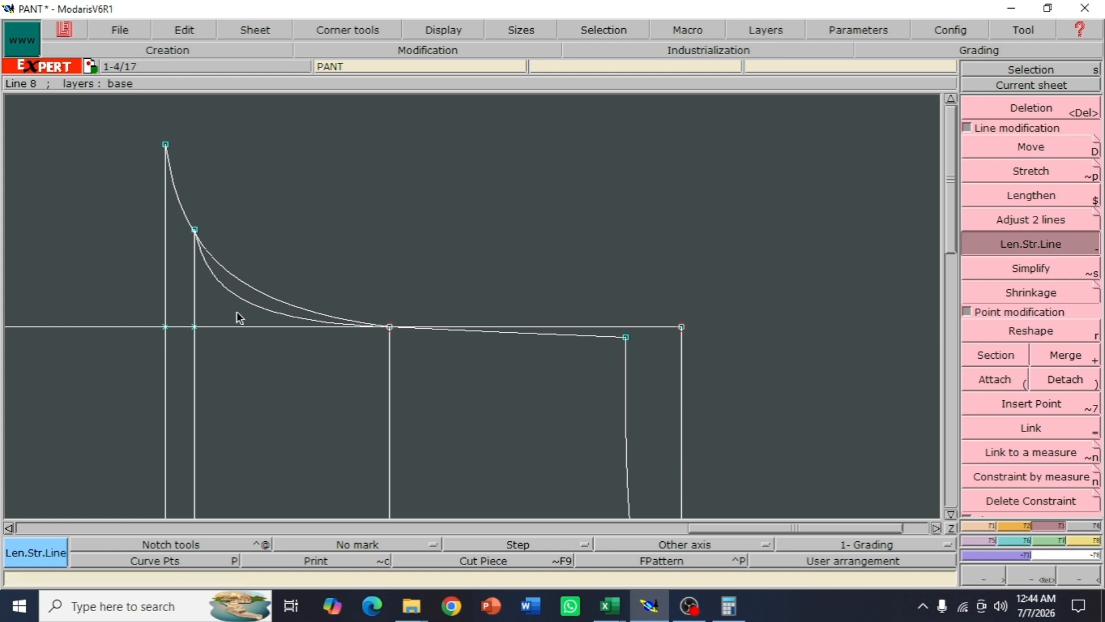
click(271, 295)
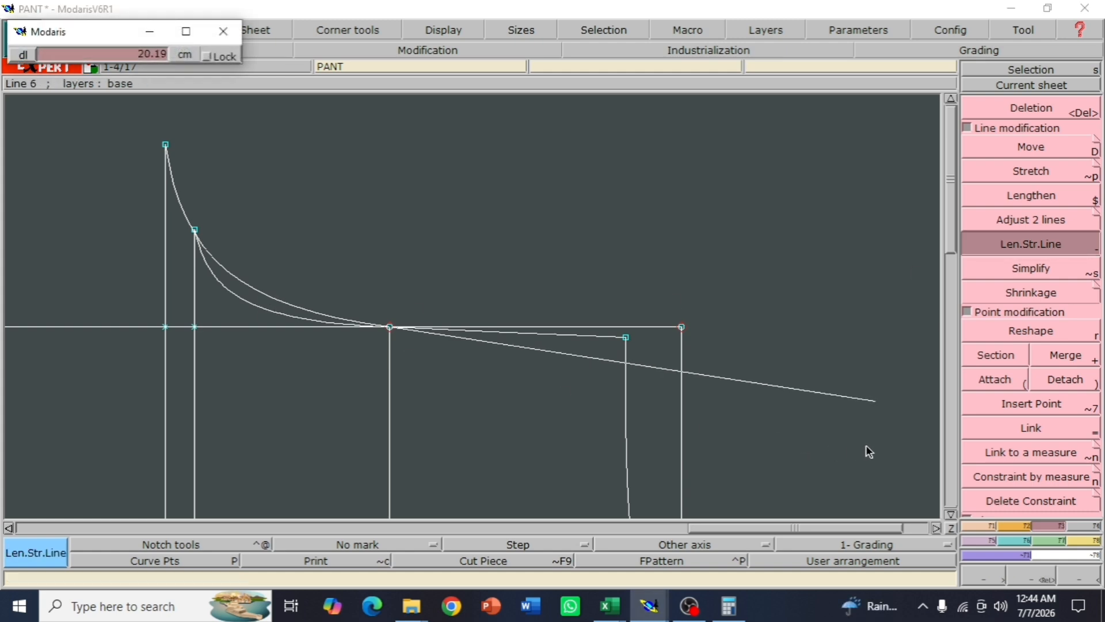
text(3)
key(Return)
text(28)
key(Return)
Check the back rise measurement in the Book2 Excel workbook and return to the pant draft in Modaris
click(1055, 579)
key(z)
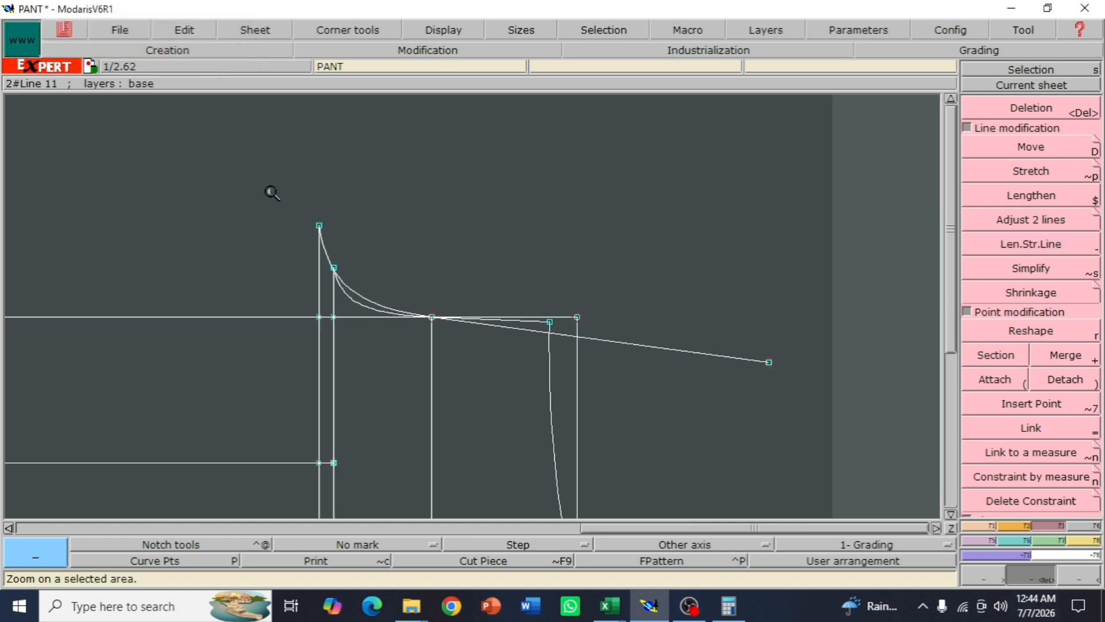
drag(268, 190, 835, 482)
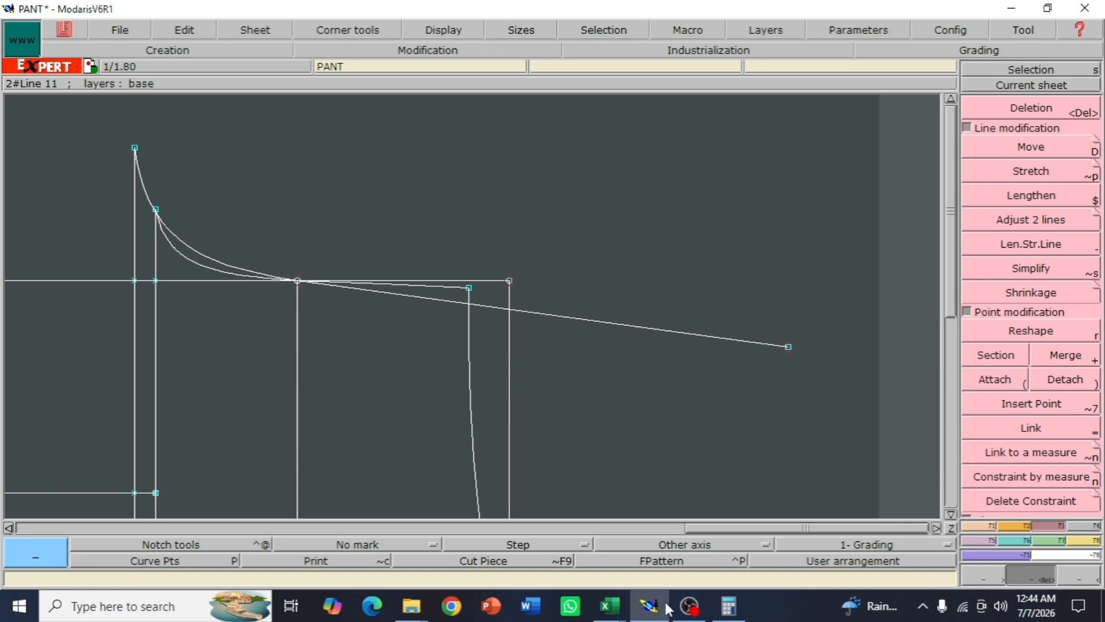
mouse_move(608, 611)
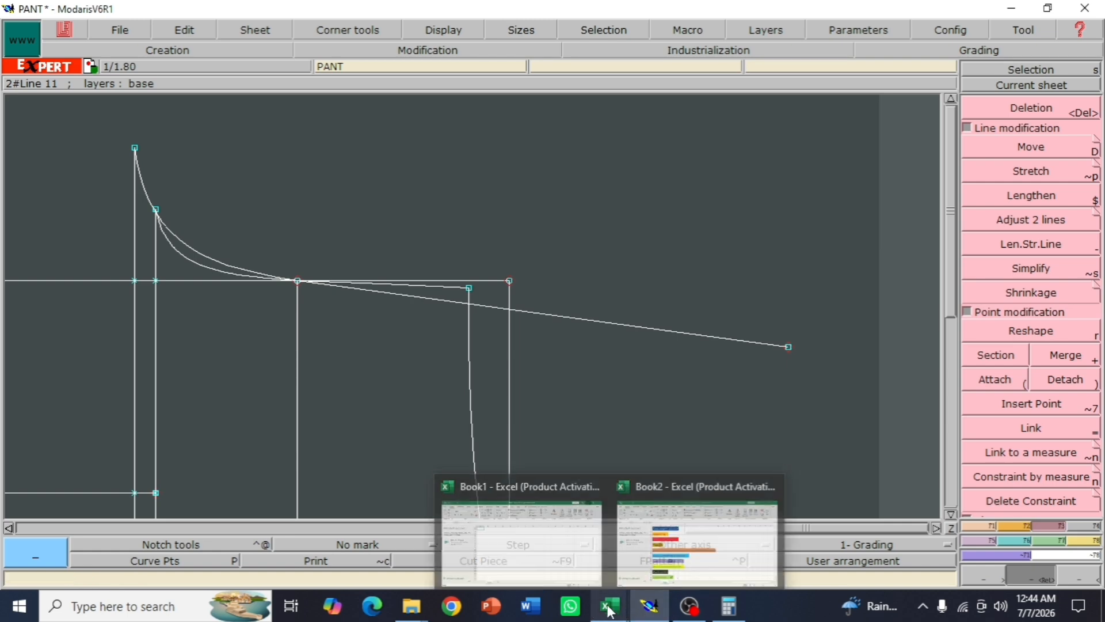
click(696, 529)
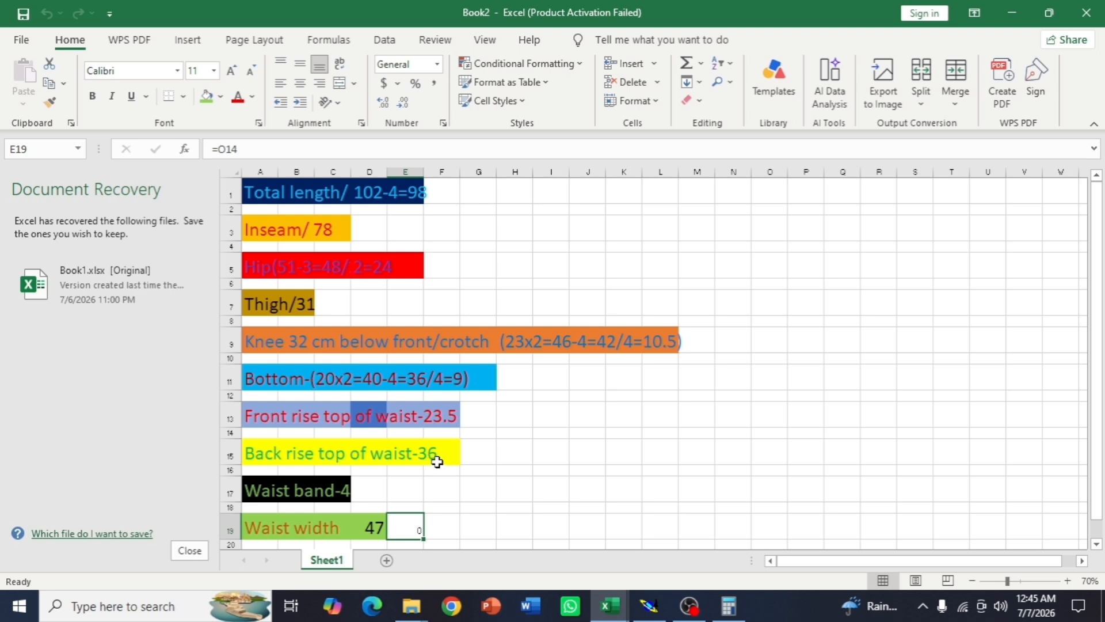
click(647, 605)
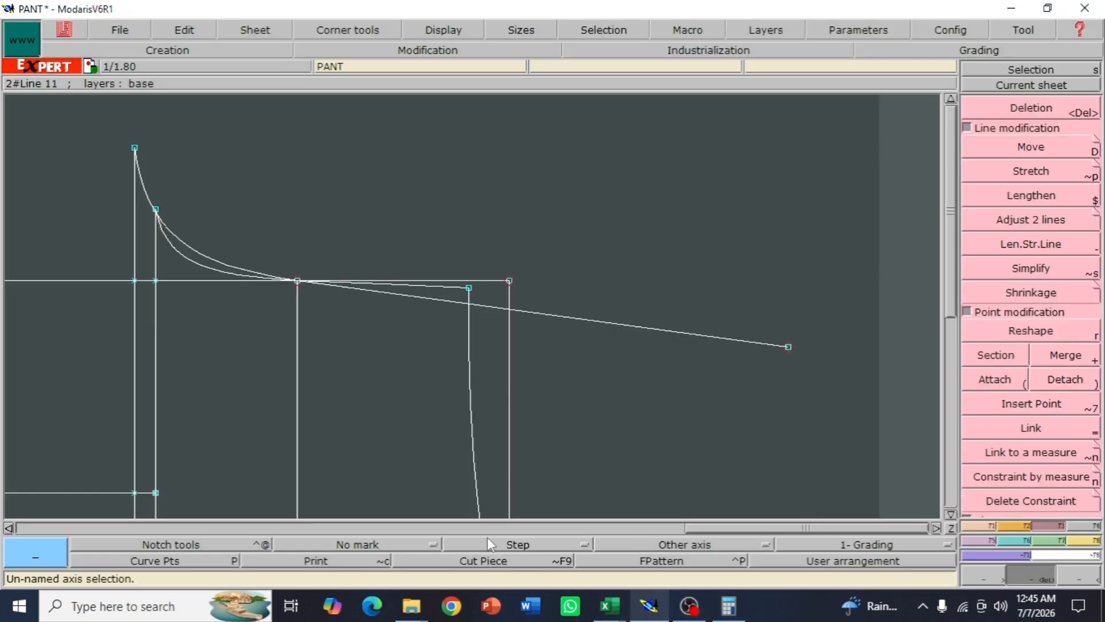
Place a developed point at 32 cm curve length from the back crotch tip along the sloping rise line and convert it into an inserted point
click(991, 527)
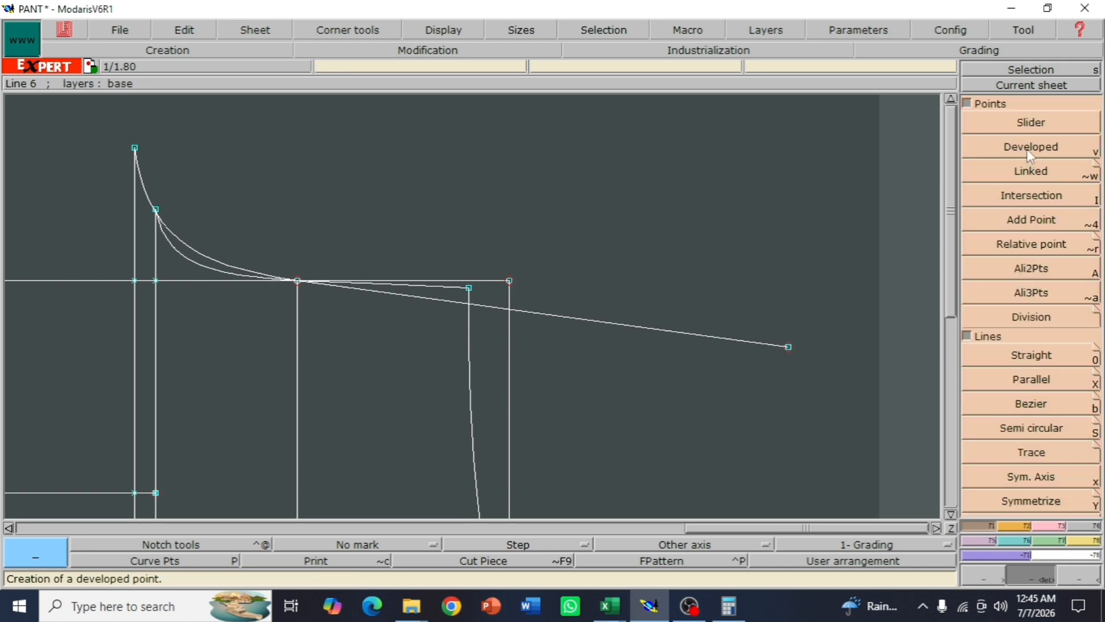
click(1031, 147)
click(137, 152)
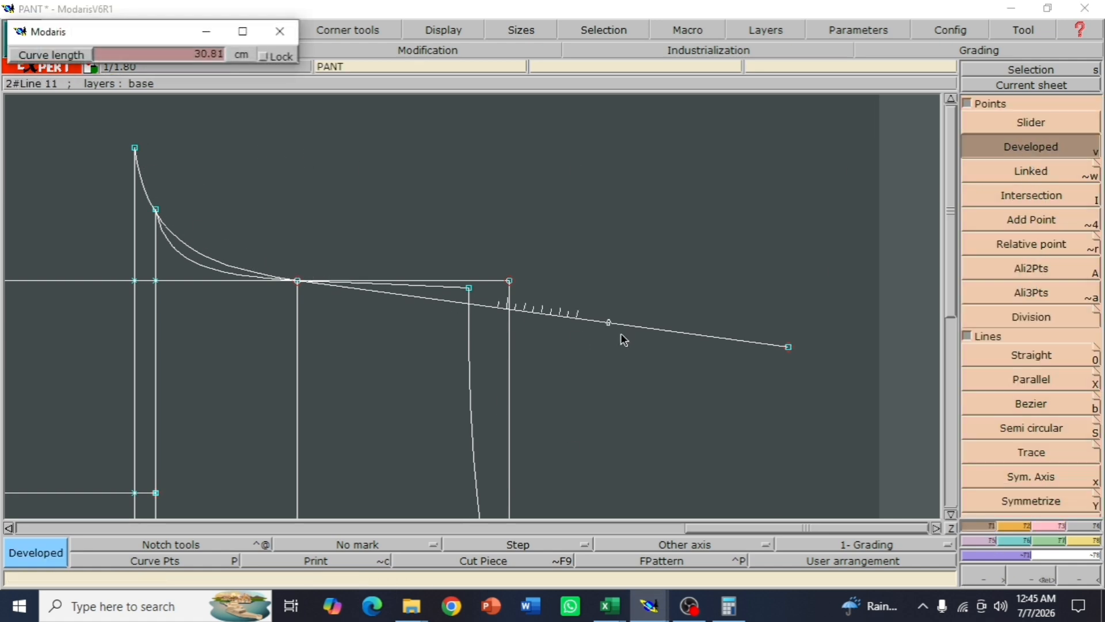
text(32)
key(Return)
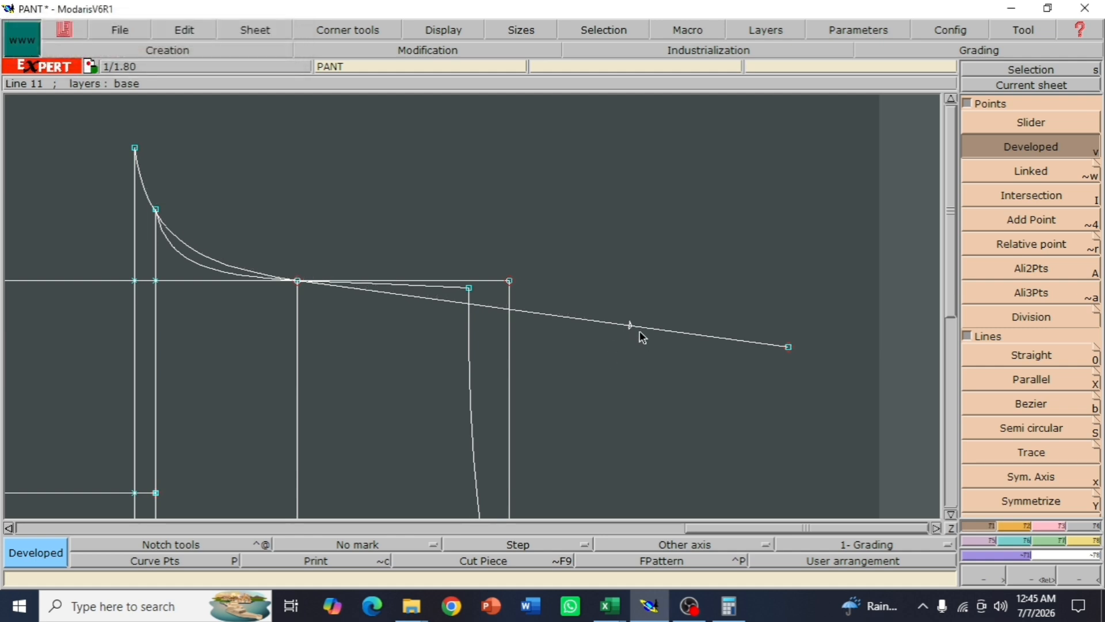
click(428, 50)
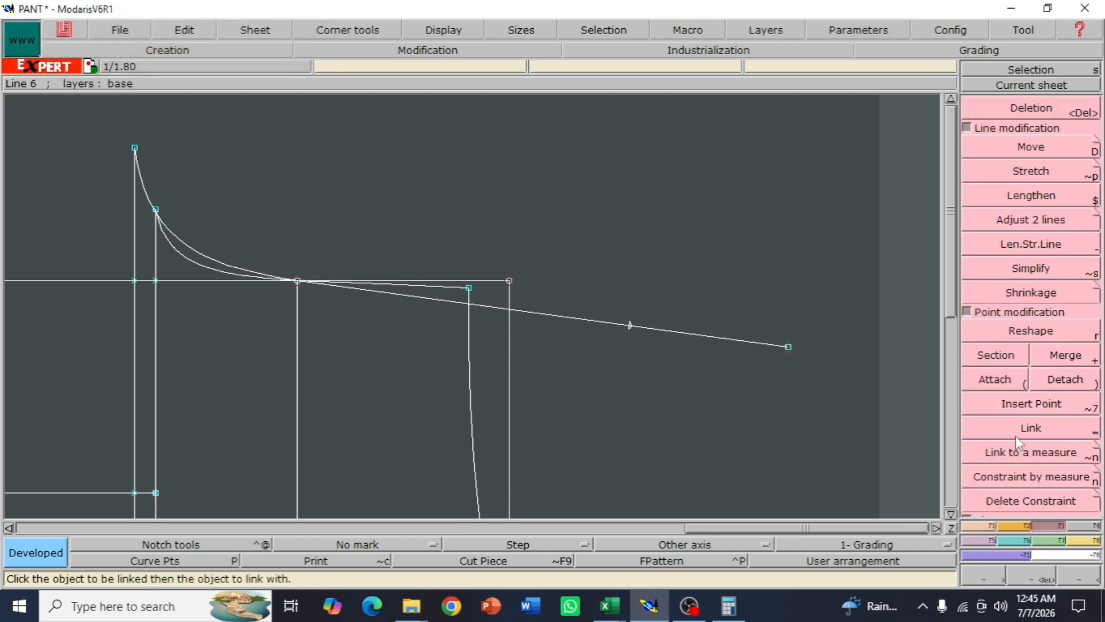
click(996, 405)
click(629, 325)
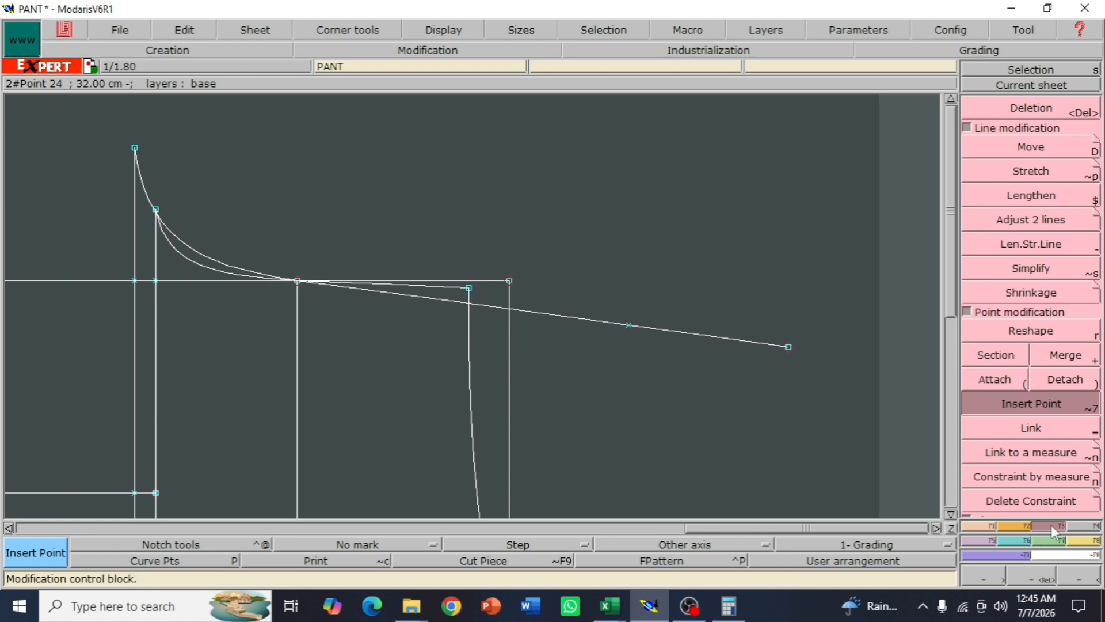
Section the back rise line at the 32 cm point and delete the excess segment beyond it
click(996, 356)
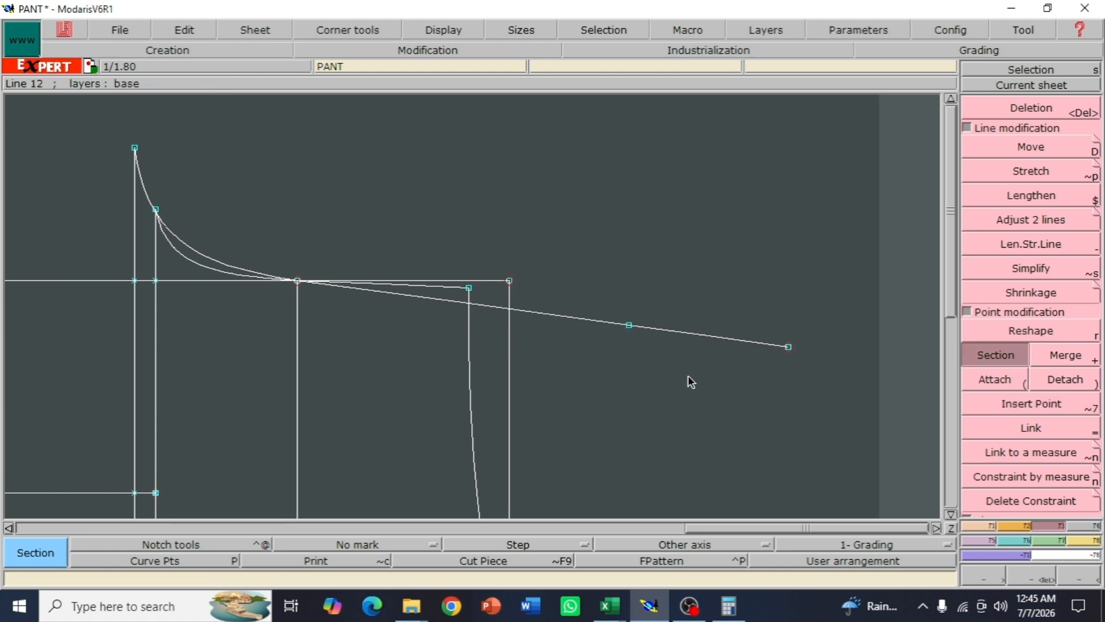
key(Delete)
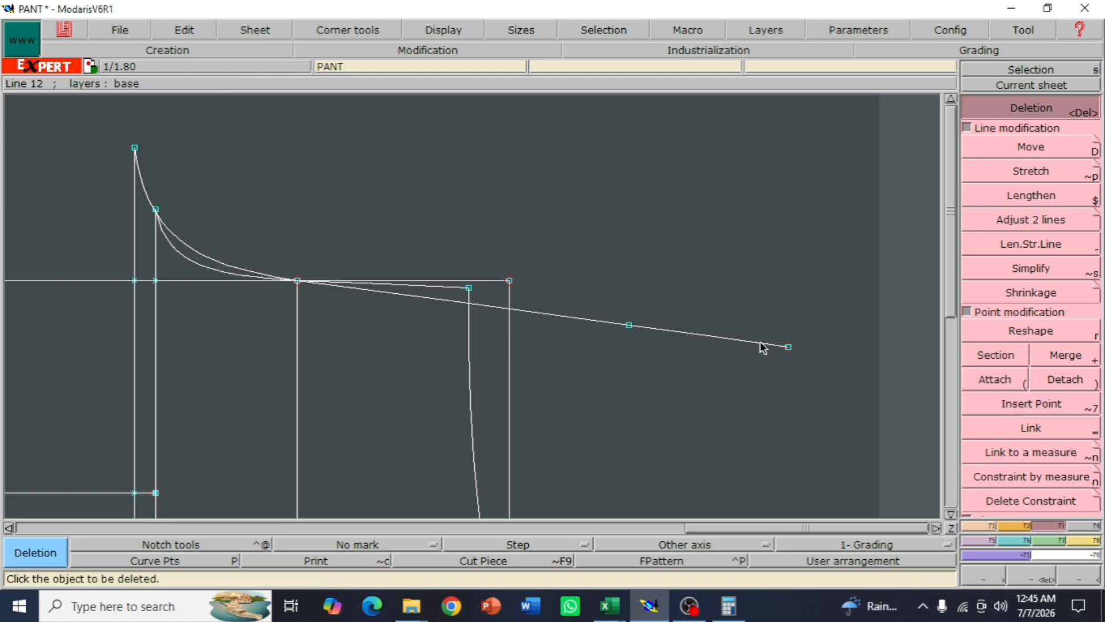
click(760, 345)
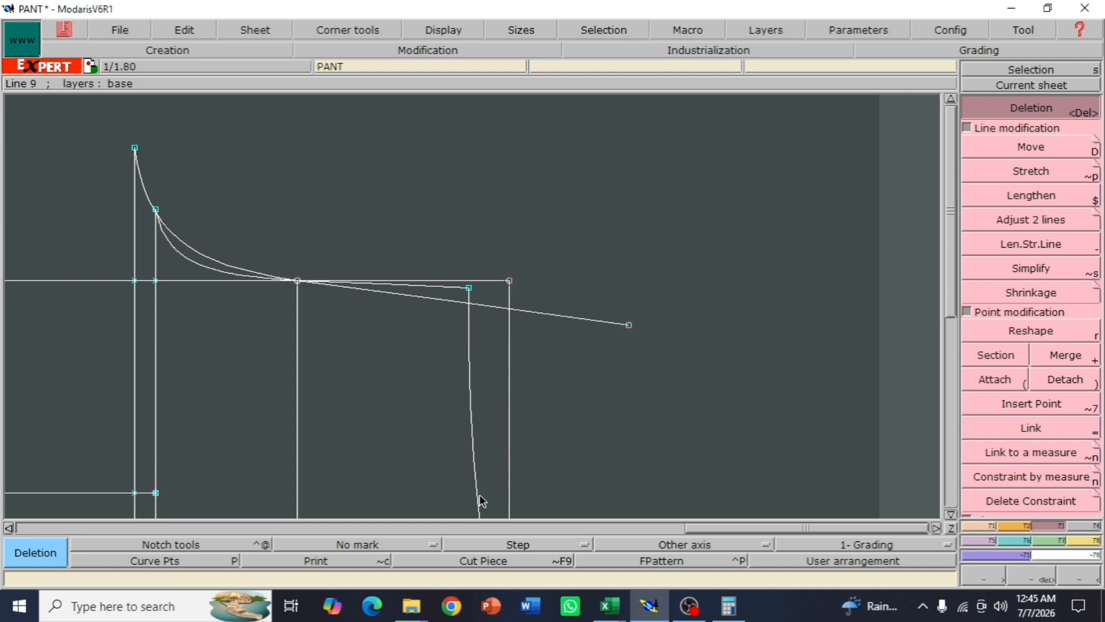
Save the PANT model to the C:/LAFTIES/PANT/ library, overwriting the existing PANT.mdl file
click(1087, 573)
key(Return)
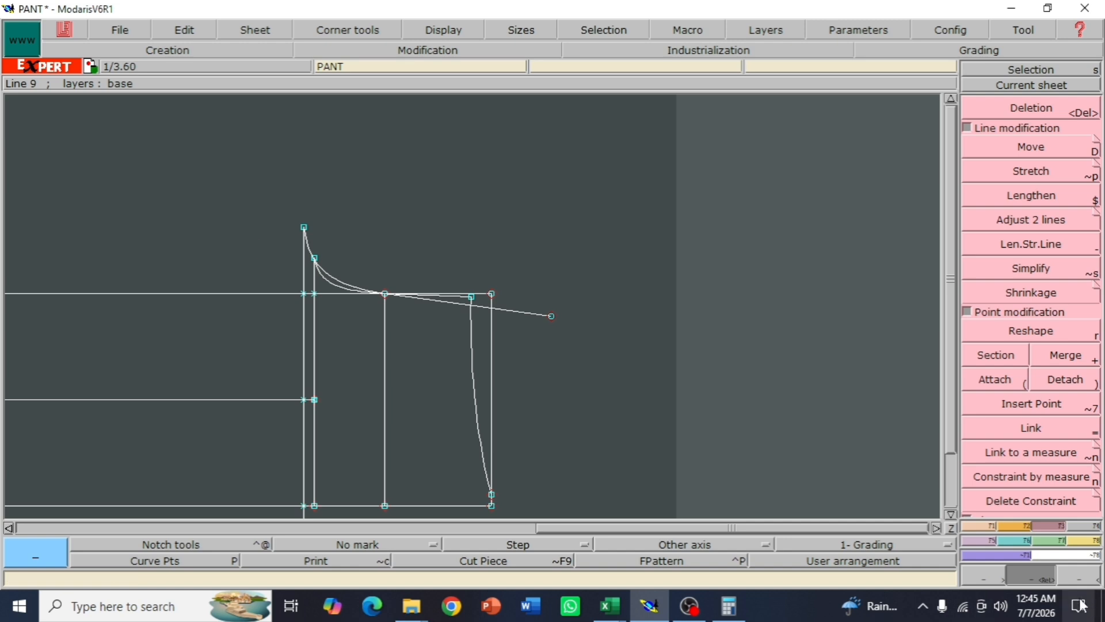
click(1081, 579)
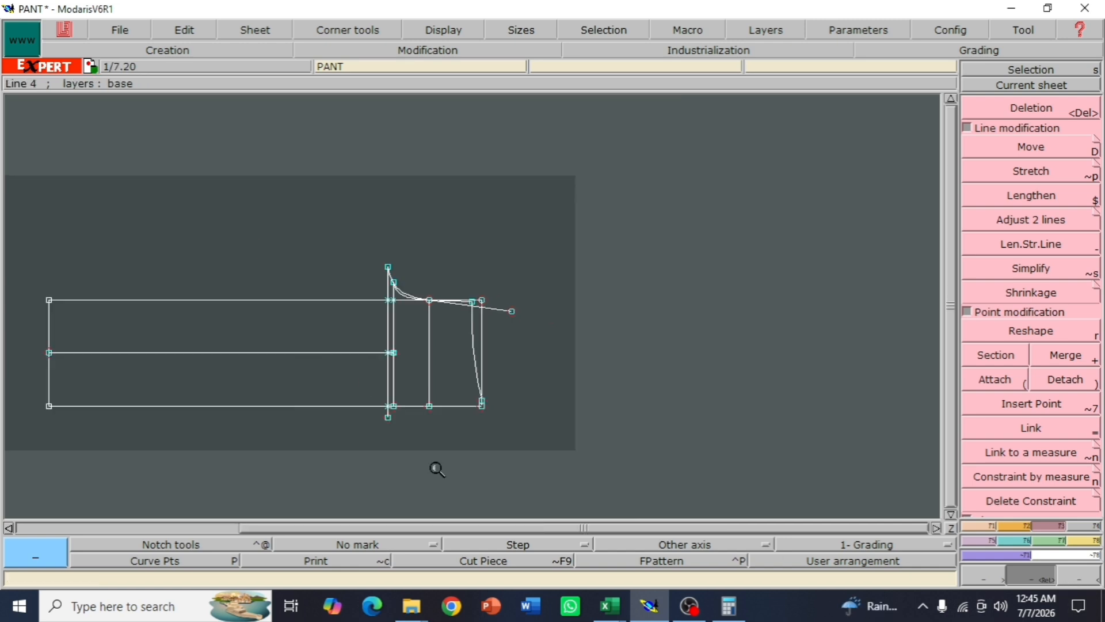
drag(220, 229, 605, 444)
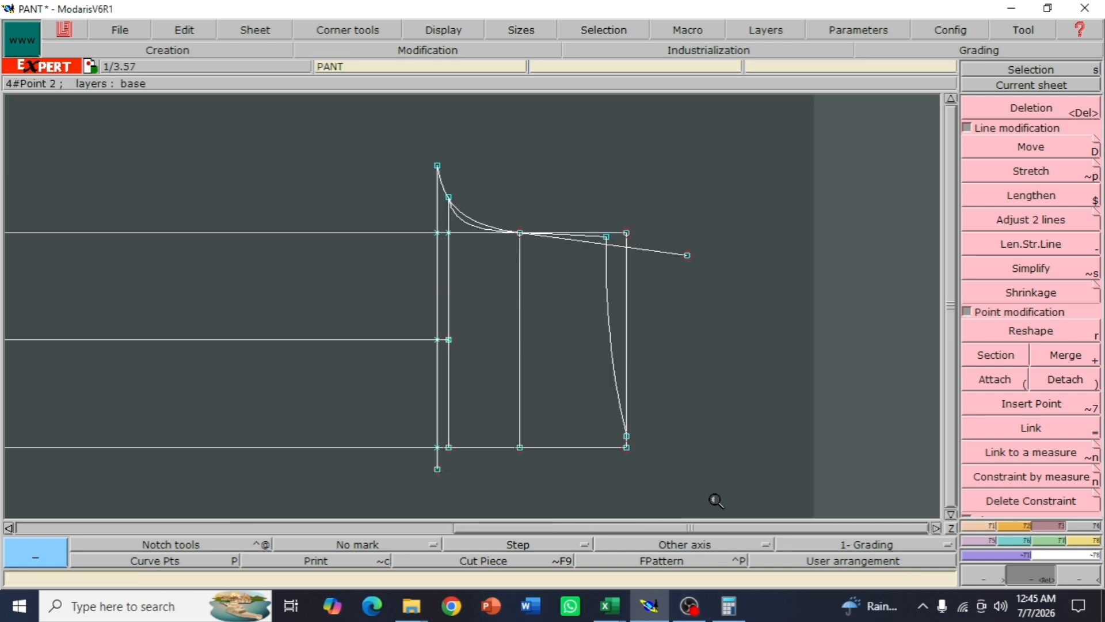
key(ctrl+s)
click(829, 355)
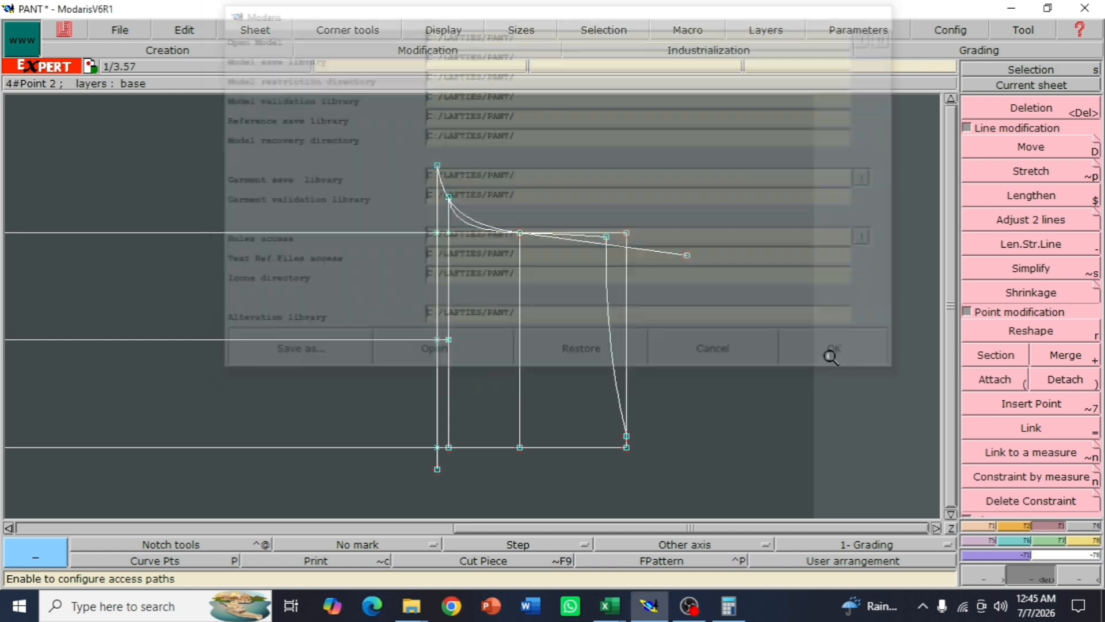
click(493, 394)
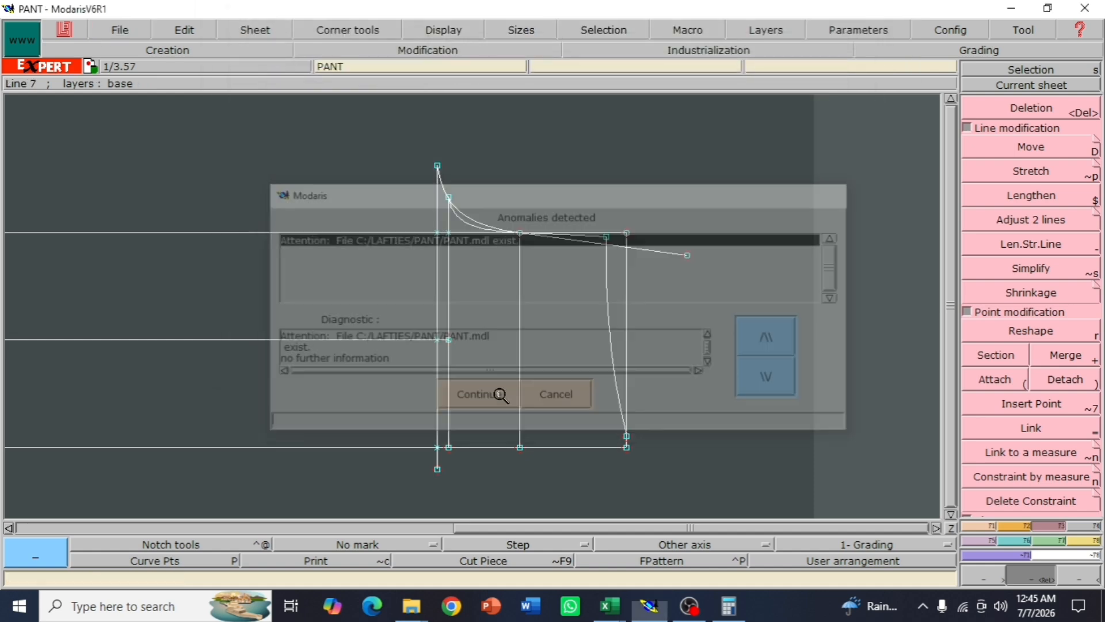
click(492, 395)
Lengthen the vertical straight waist line downward past the side seam's horizontal line with Len.Str.Line
drag(276, 130, 793, 467)
key(z)
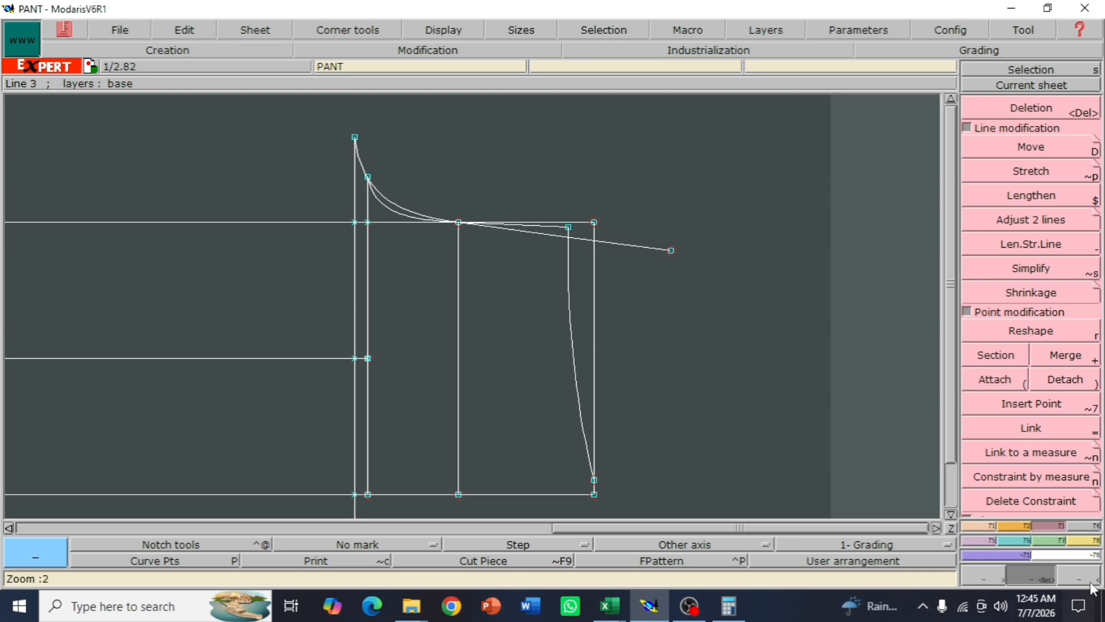
key(Return)
drag(297, 197, 609, 478)
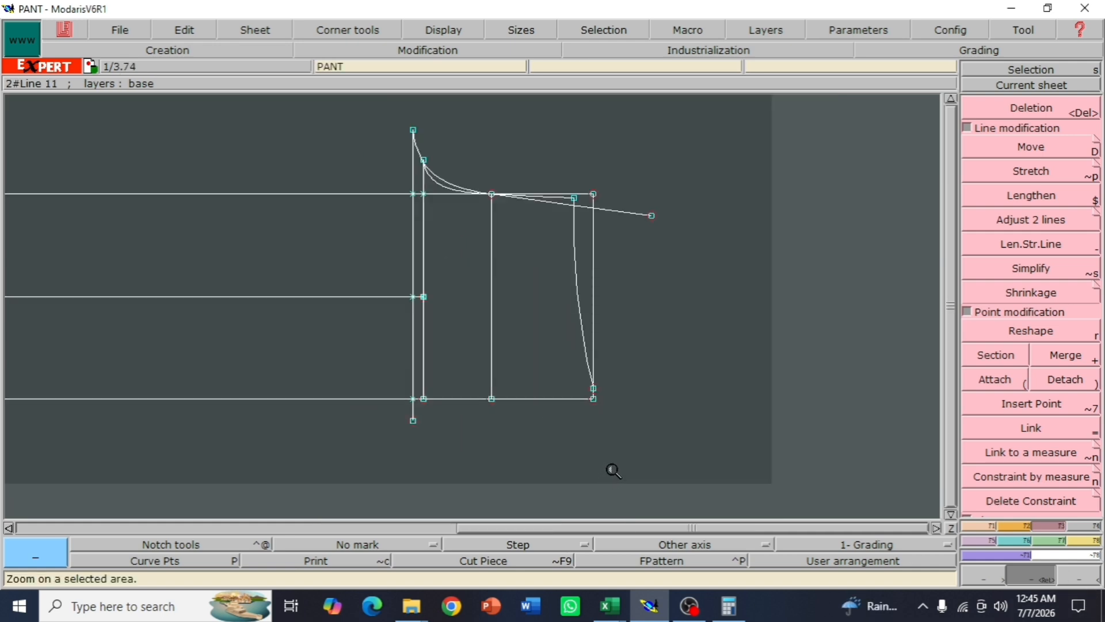
drag(301, 119, 630, 411)
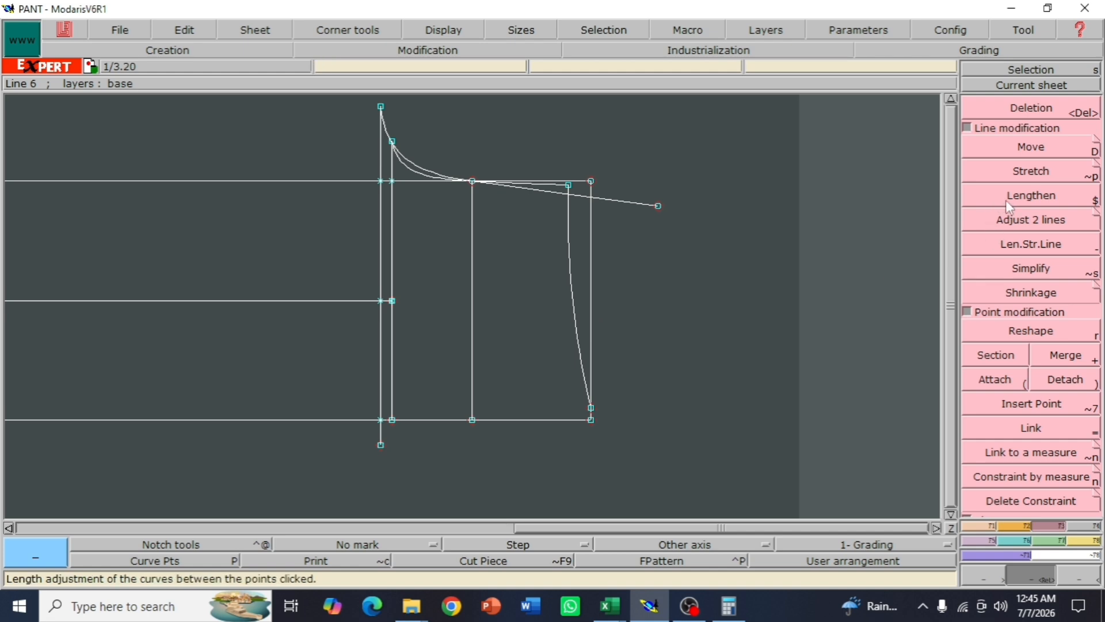
click(1016, 245)
click(594, 295)
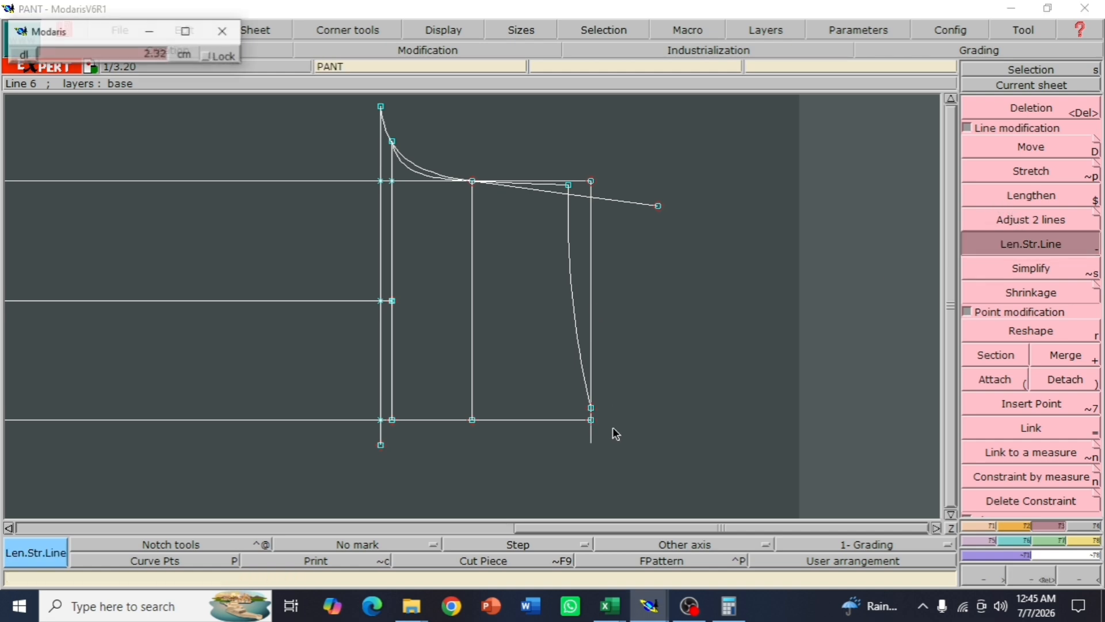
click(608, 480)
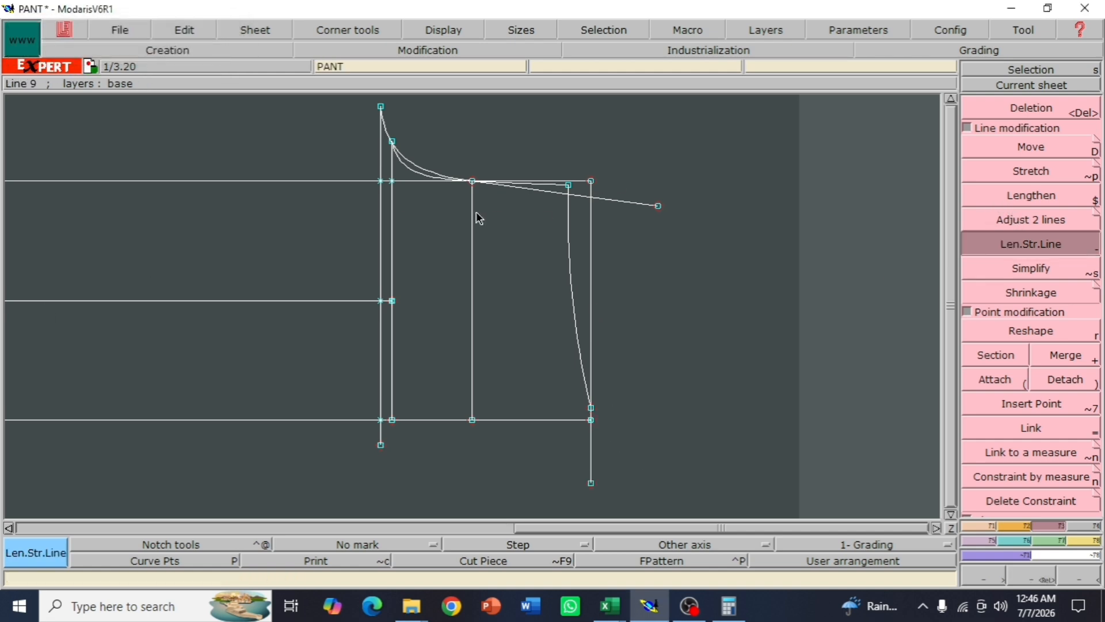
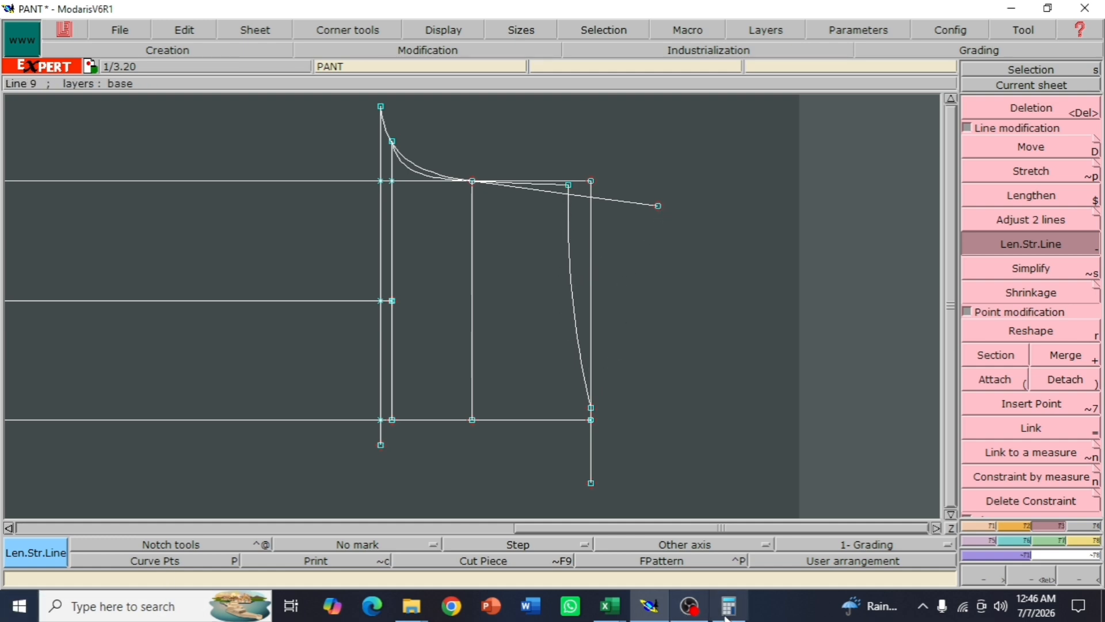
Switch to Calculator and compute 47 minus 22 for the back waist width
mouse_move(729, 605)
click(735, 540)
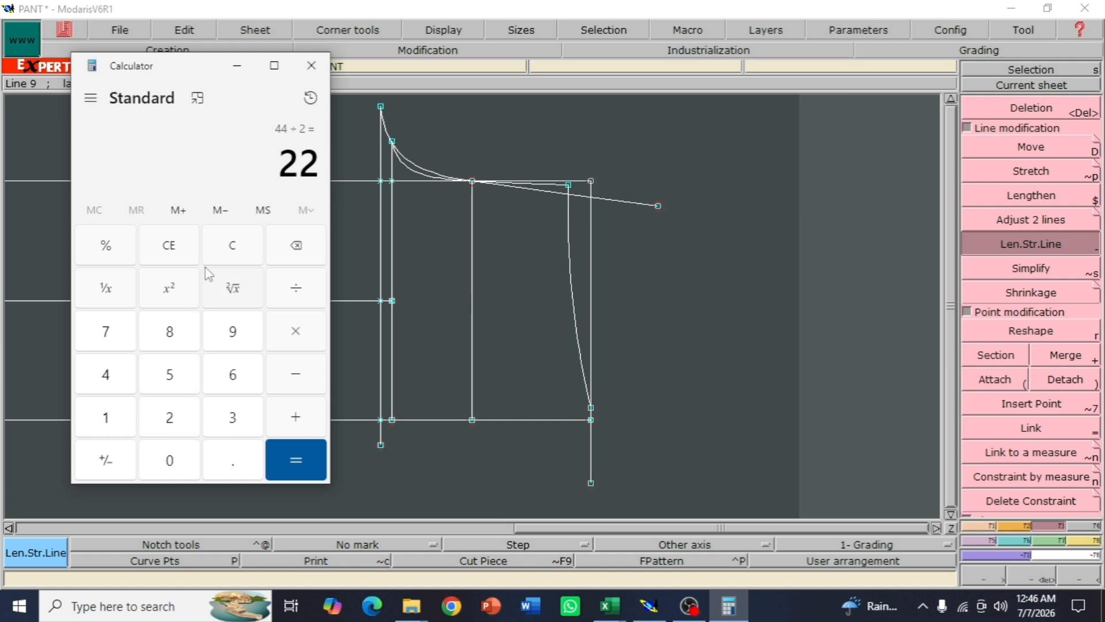
click(232, 246)
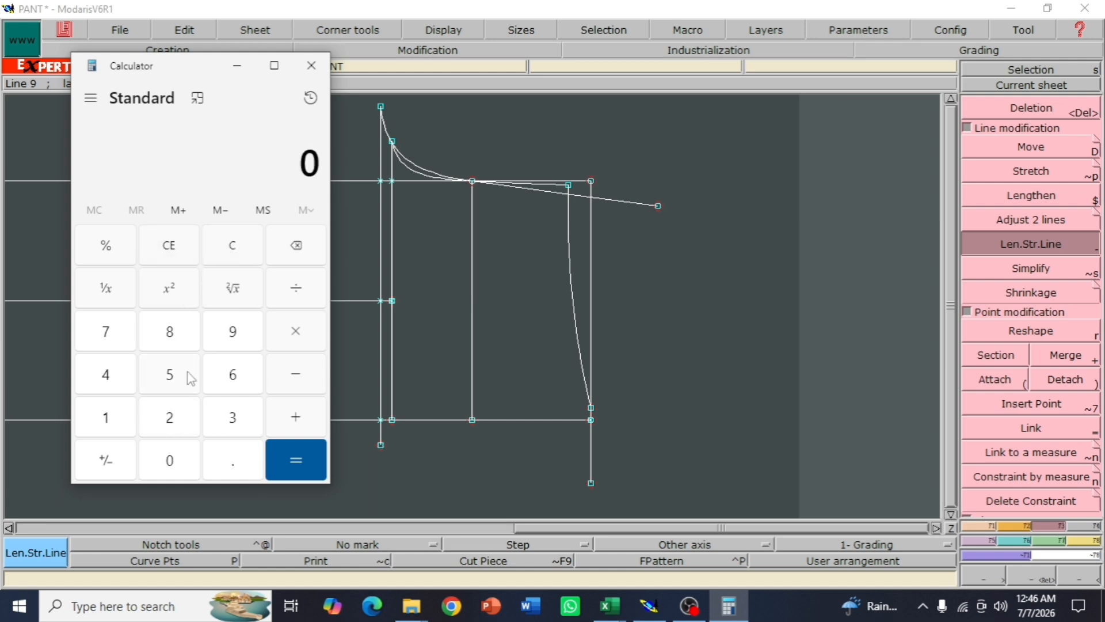
click(108, 376)
click(109, 334)
click(296, 375)
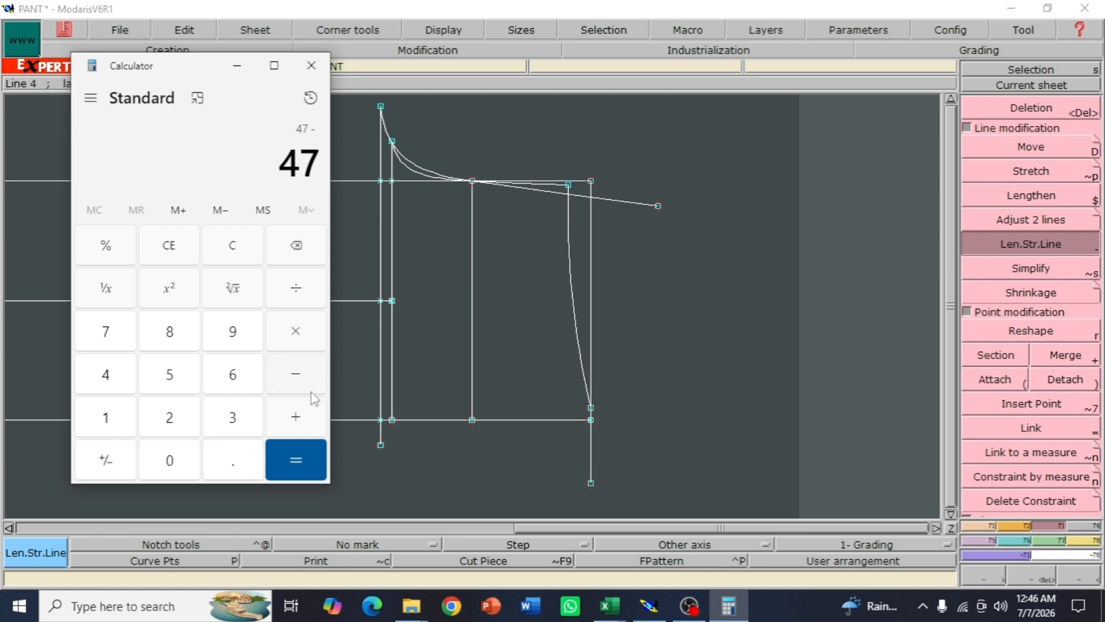
double_click(186, 420)
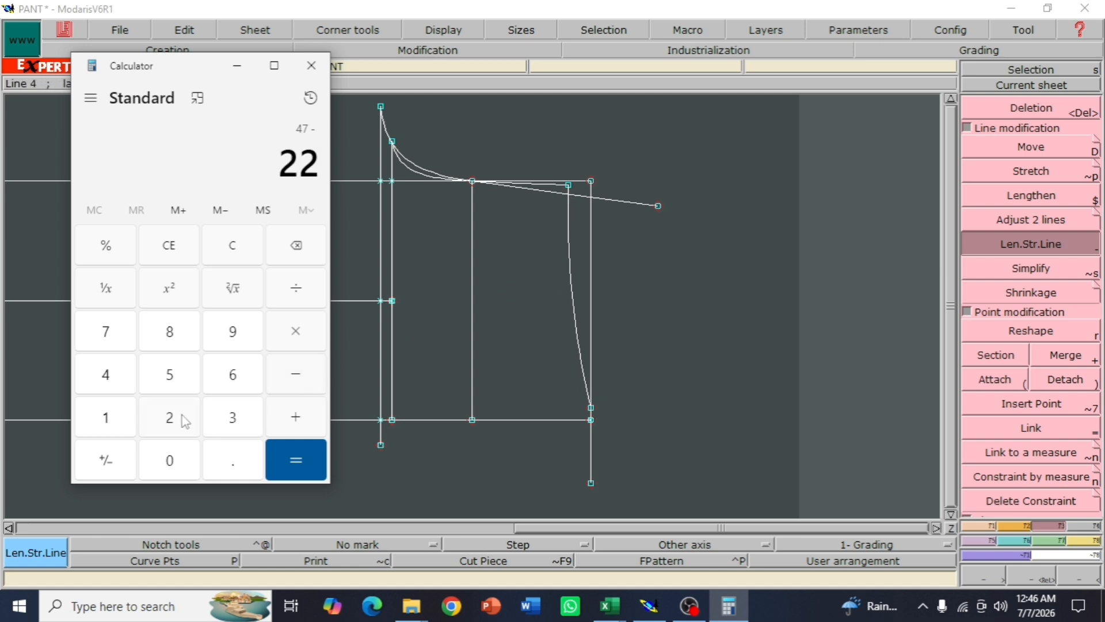
click(297, 462)
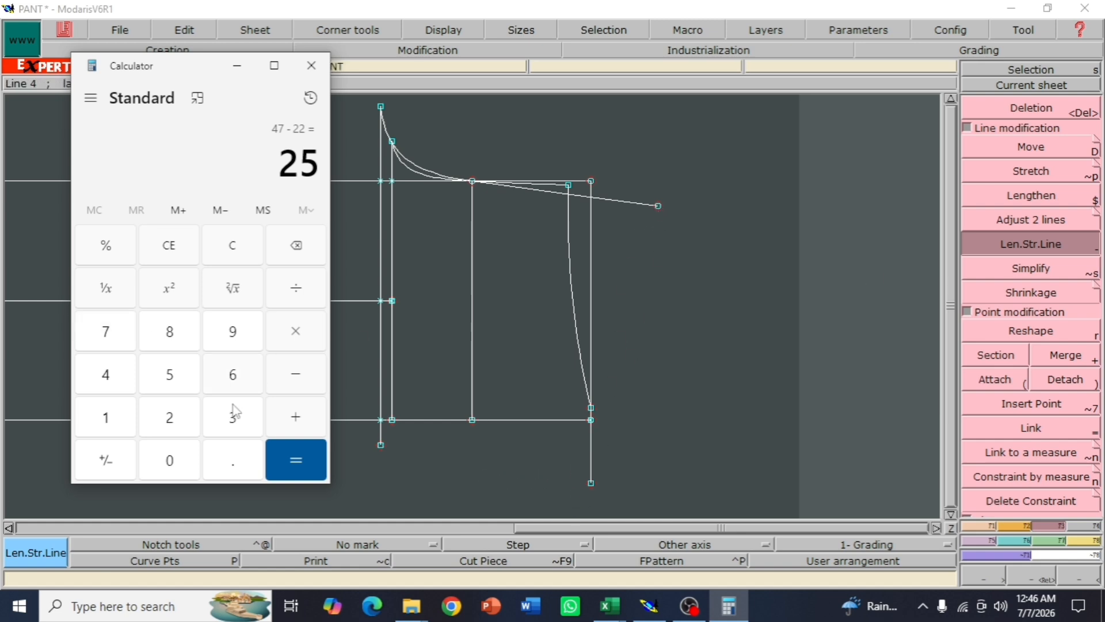
click(236, 65)
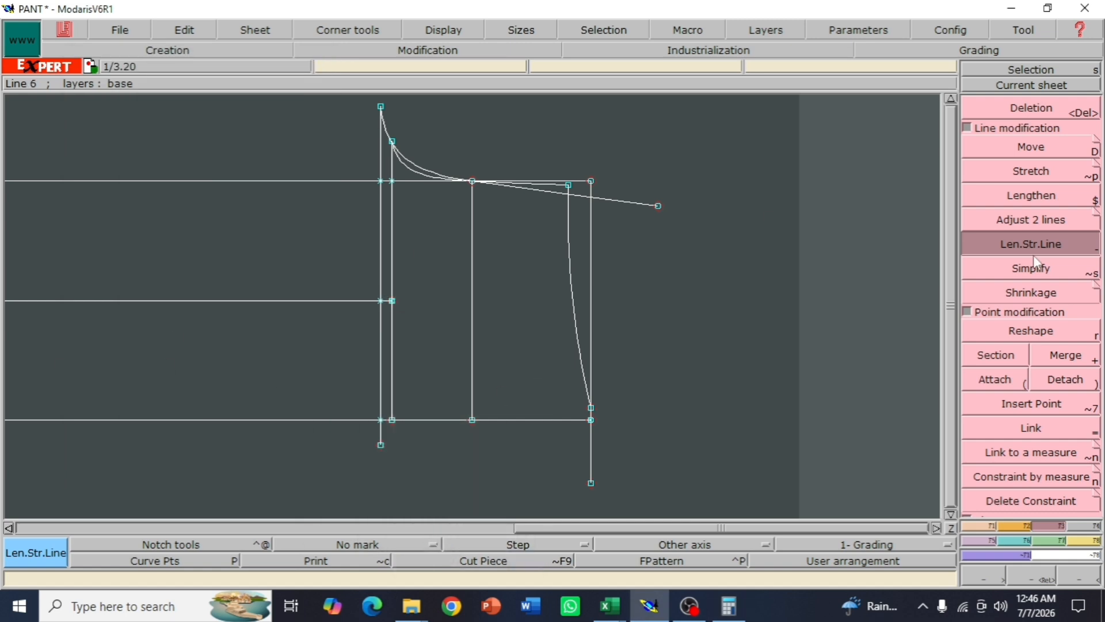
Draw the back waist line with Bezier from the back rise's end point to the extended vertical line, and insert a point where they meet
click(981, 528)
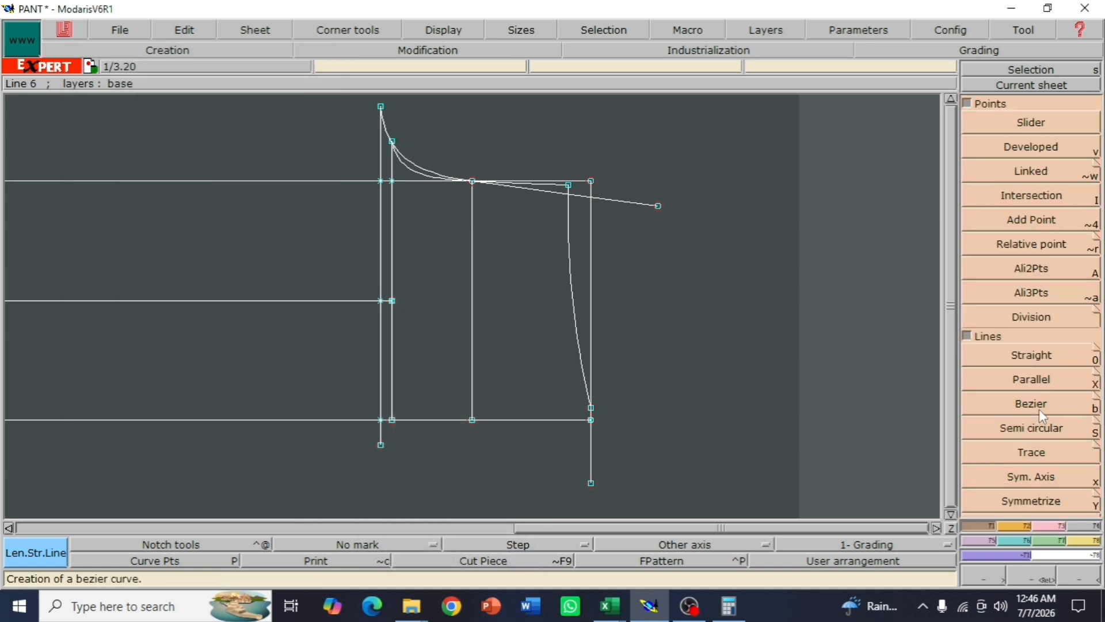
click(1033, 406)
click(659, 205)
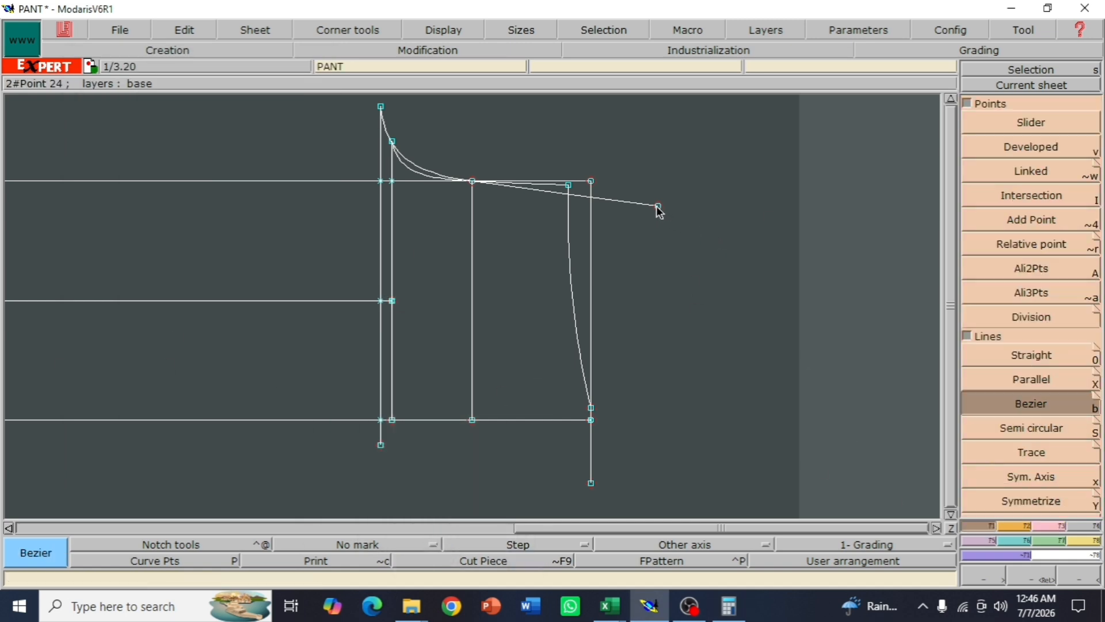
right_click(592, 456)
click(1049, 525)
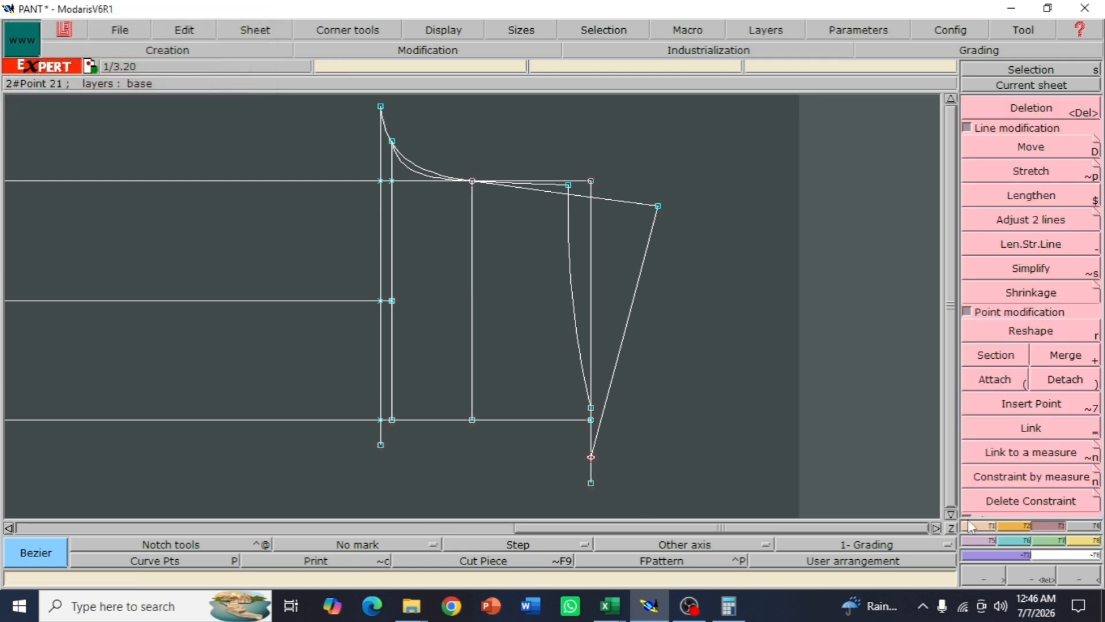
click(1052, 408)
click(593, 458)
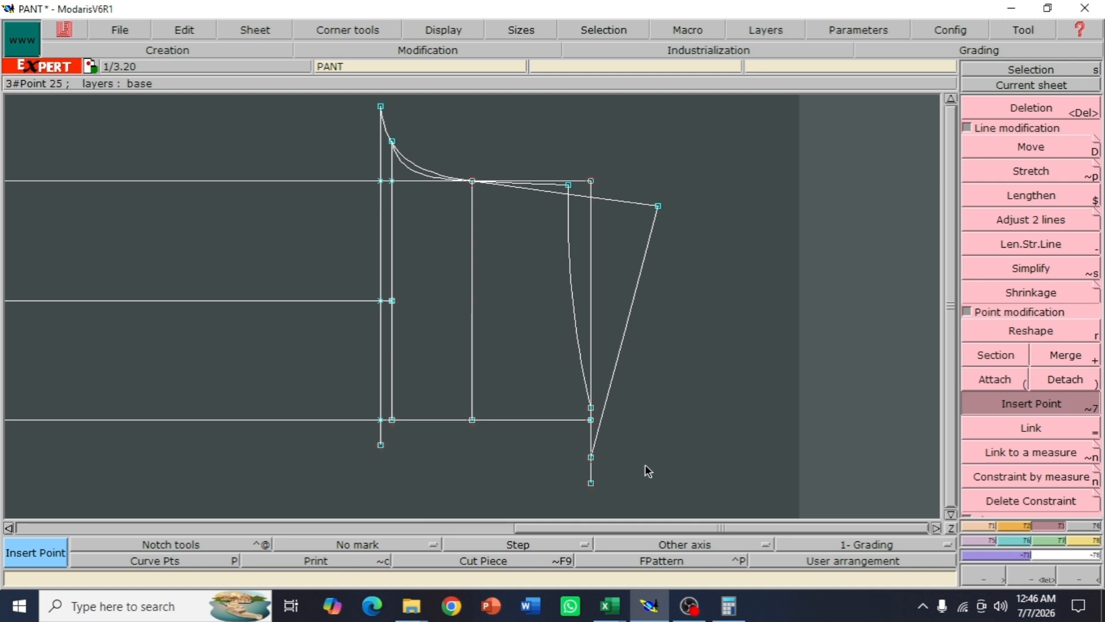
Attach the lower end of the extended vertical line to the inserted point at the end of the sloping back waist line
click(1087, 581)
click(1033, 578)
drag(438, 327, 632, 436)
drag(258, 213, 552, 405)
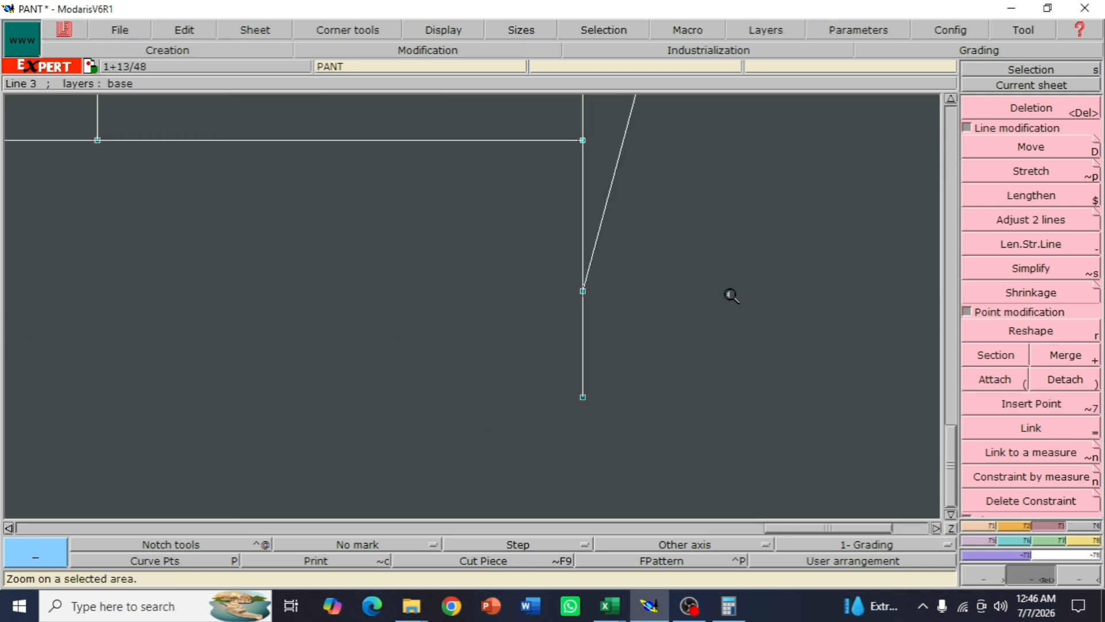
click(995, 378)
click(581, 397)
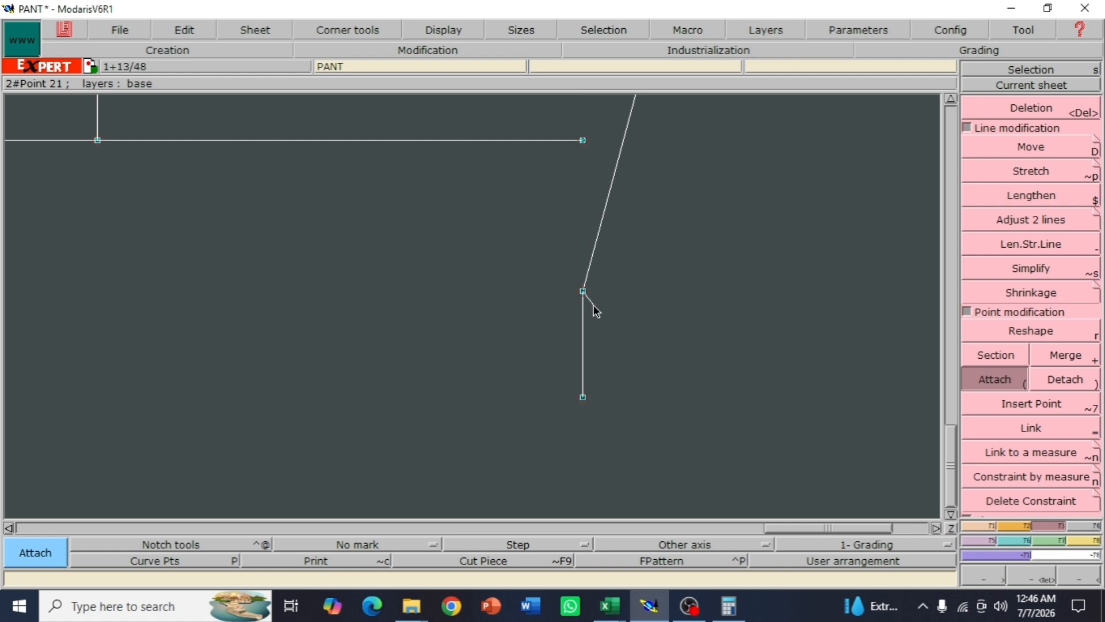
click(584, 292)
Inspect the back waist outline and switch to the Excel sheet to check the pant measurements
click(1087, 581)
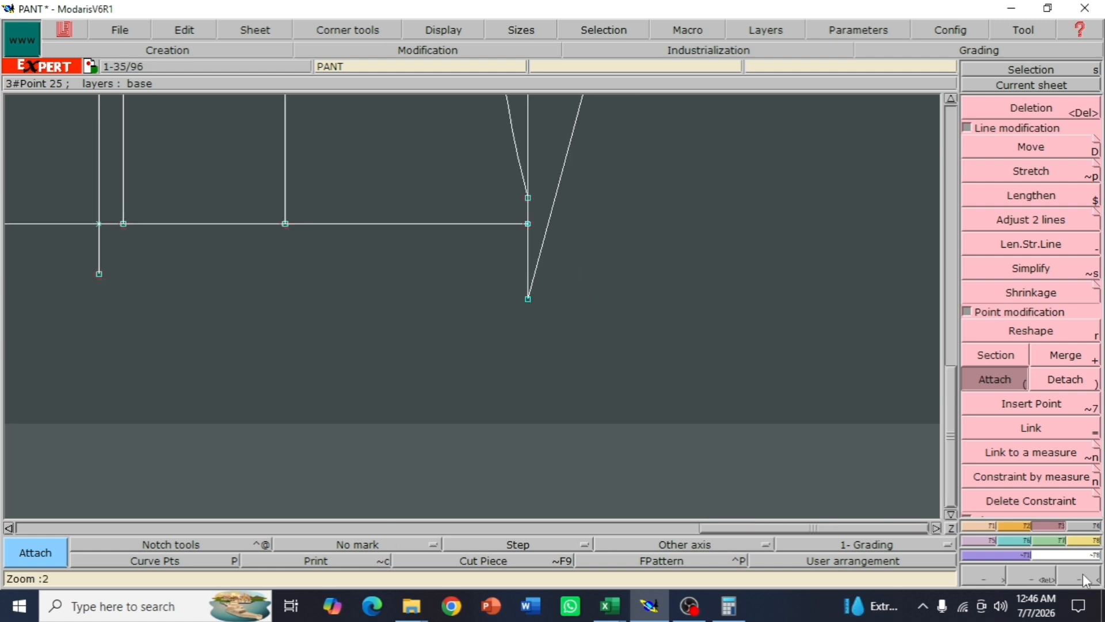
click(1030, 578)
drag(545, 317, 547, 317)
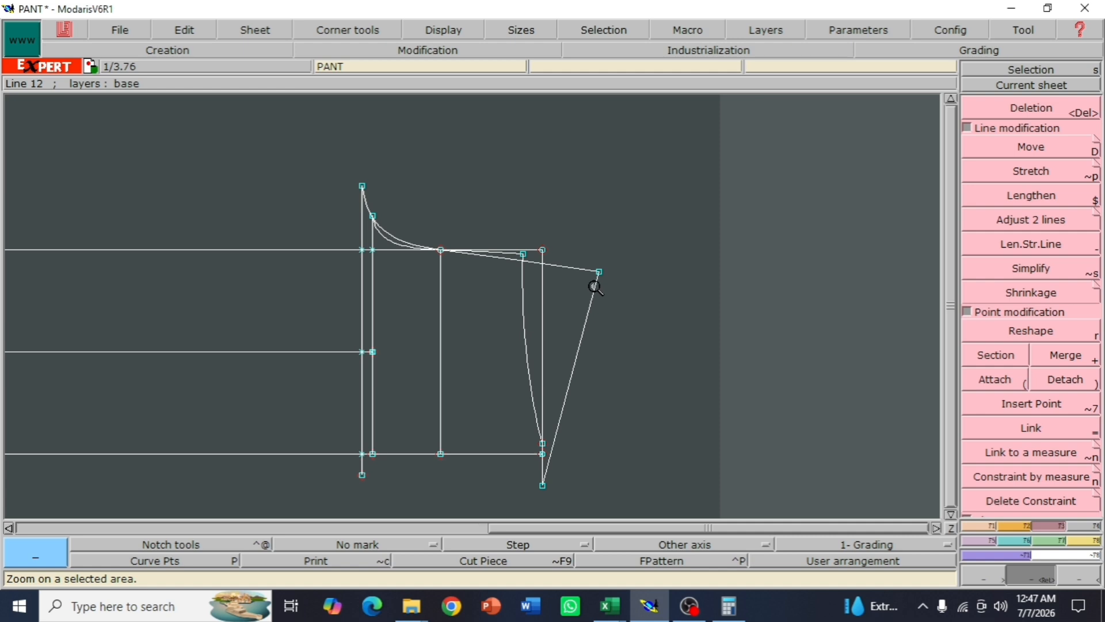
click(1073, 572)
drag(314, 240, 575, 422)
drag(268, 149, 714, 474)
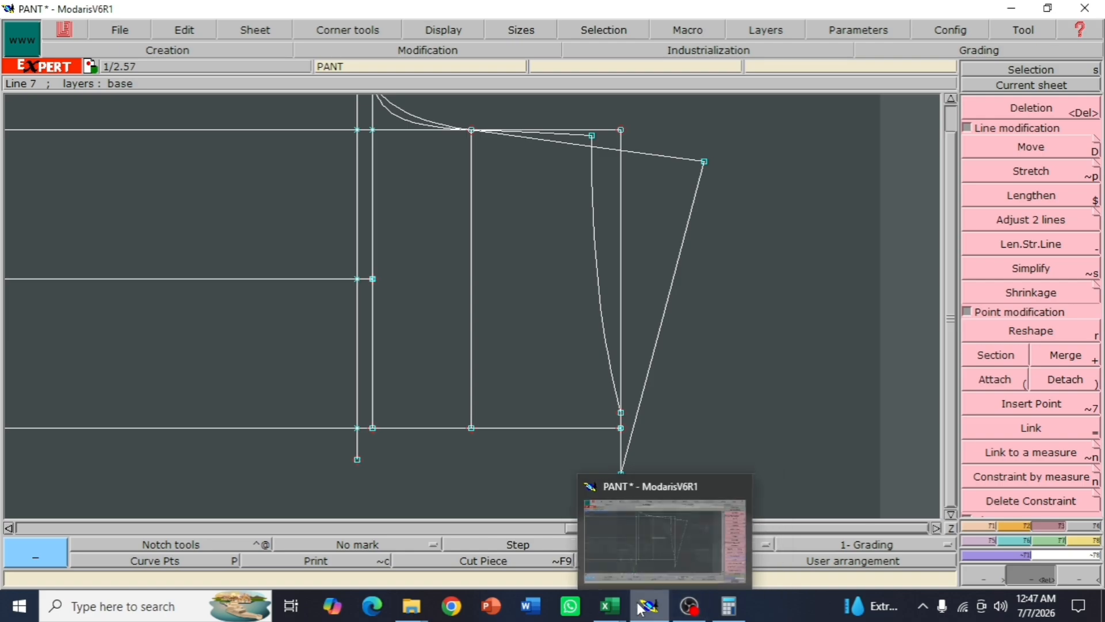
mouse_move(609, 605)
click(679, 559)
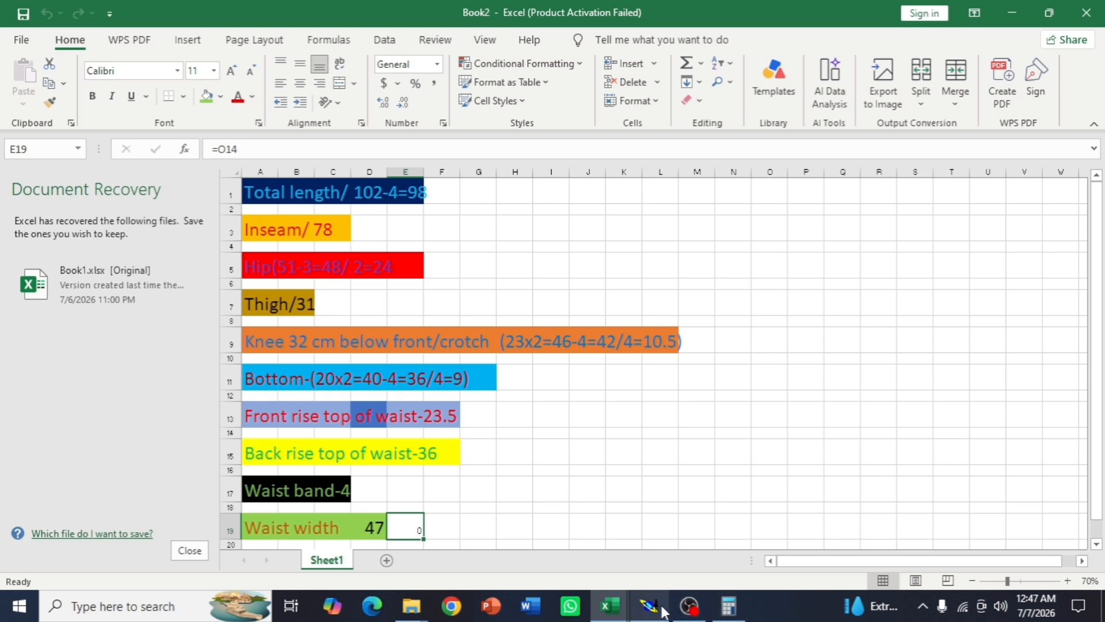
Return to Modaris and lengthen the lower end of the vertical hip line by 3 cm with Len.Str.Line
mouse_move(650, 609)
click(658, 532)
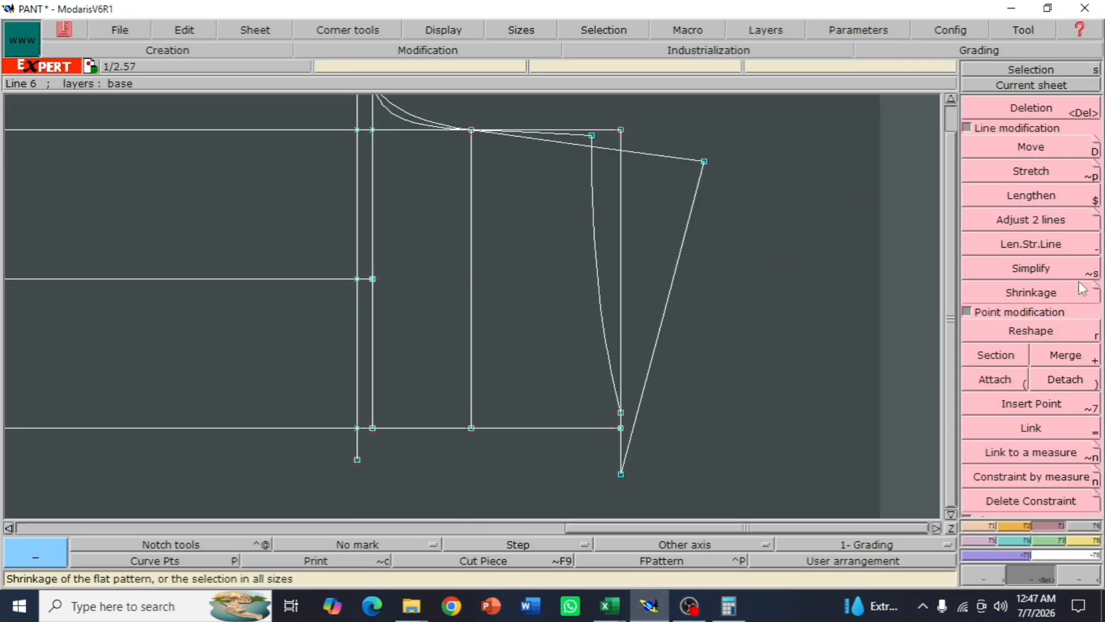
click(1031, 243)
click(472, 374)
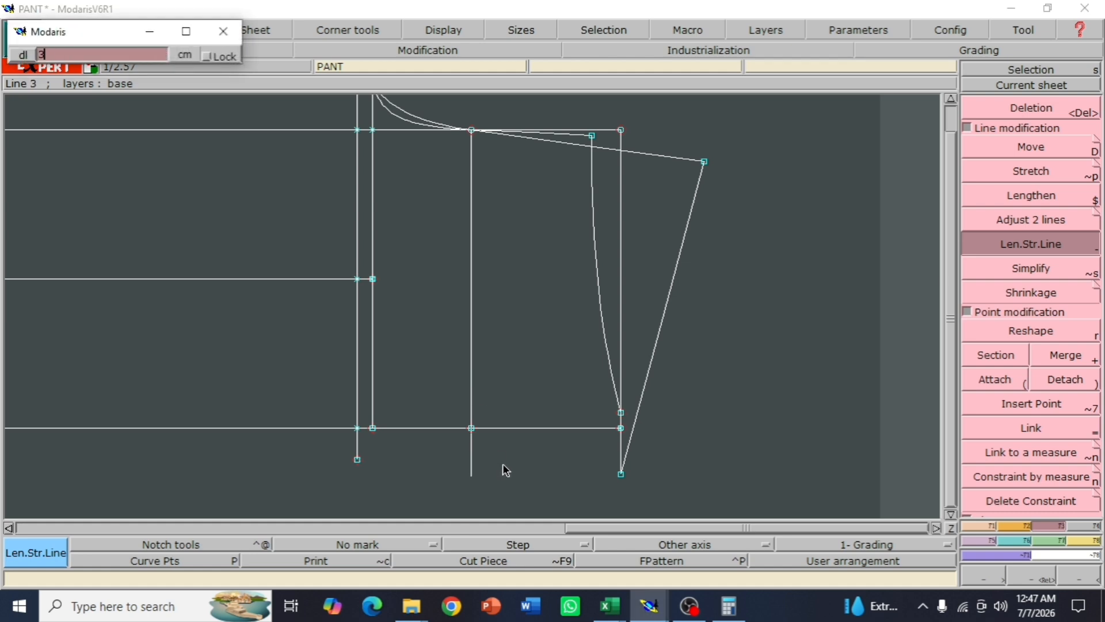
click(524, 464)
Place a developed point 0.3 cm below the hip line's lower crossing with the side line, and insert a permanent point there
drag(292, 352, 538, 493)
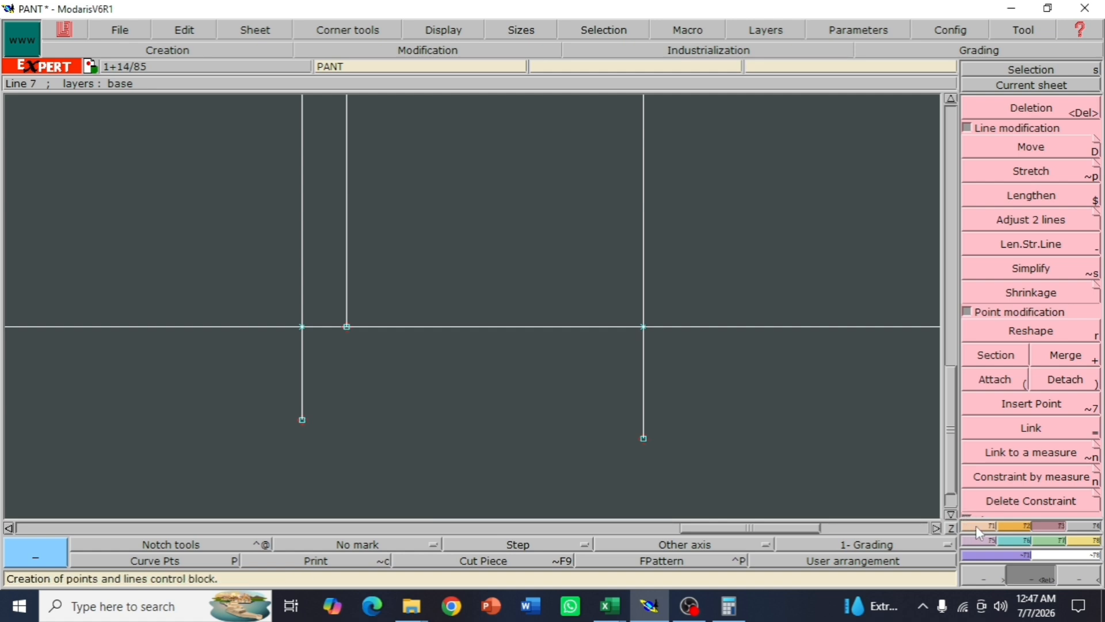
key(F1)
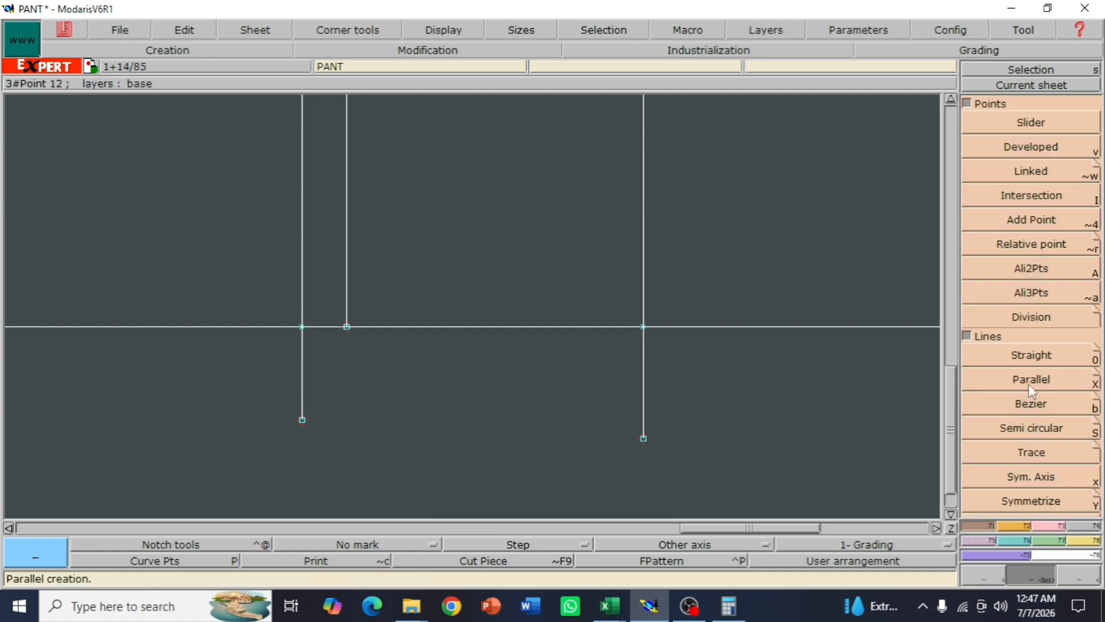
click(1040, 151)
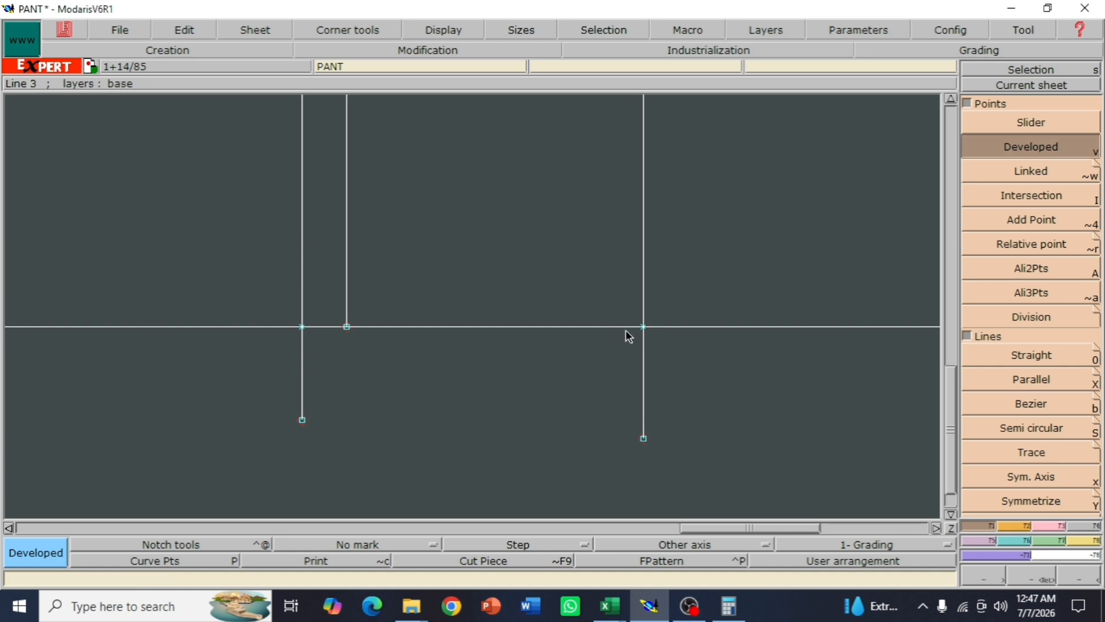
click(651, 338)
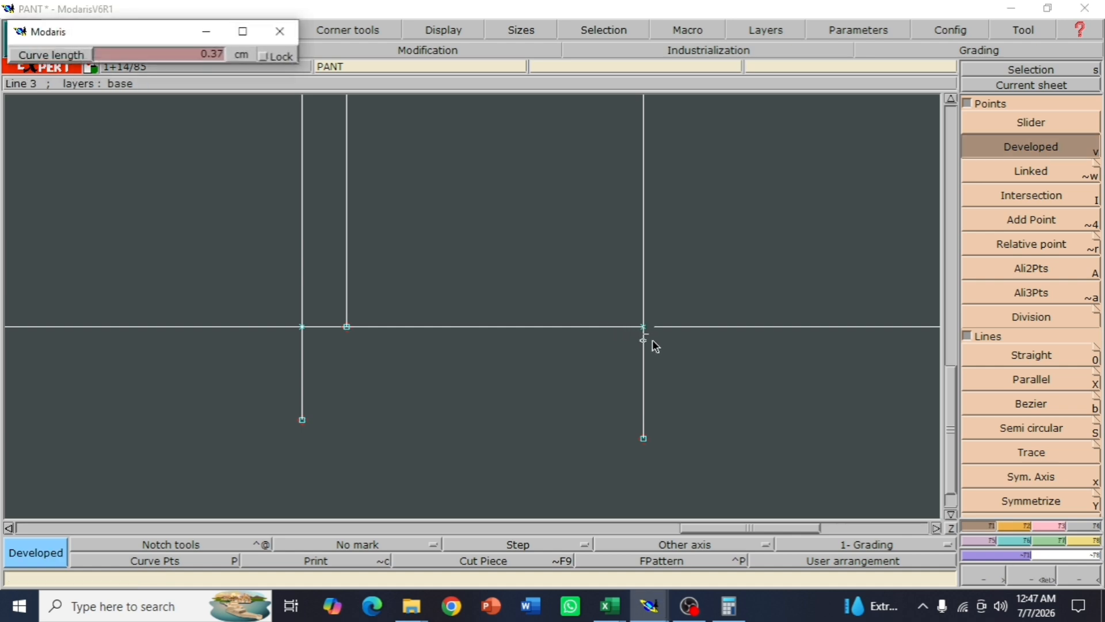
text(.3)
key(Return)
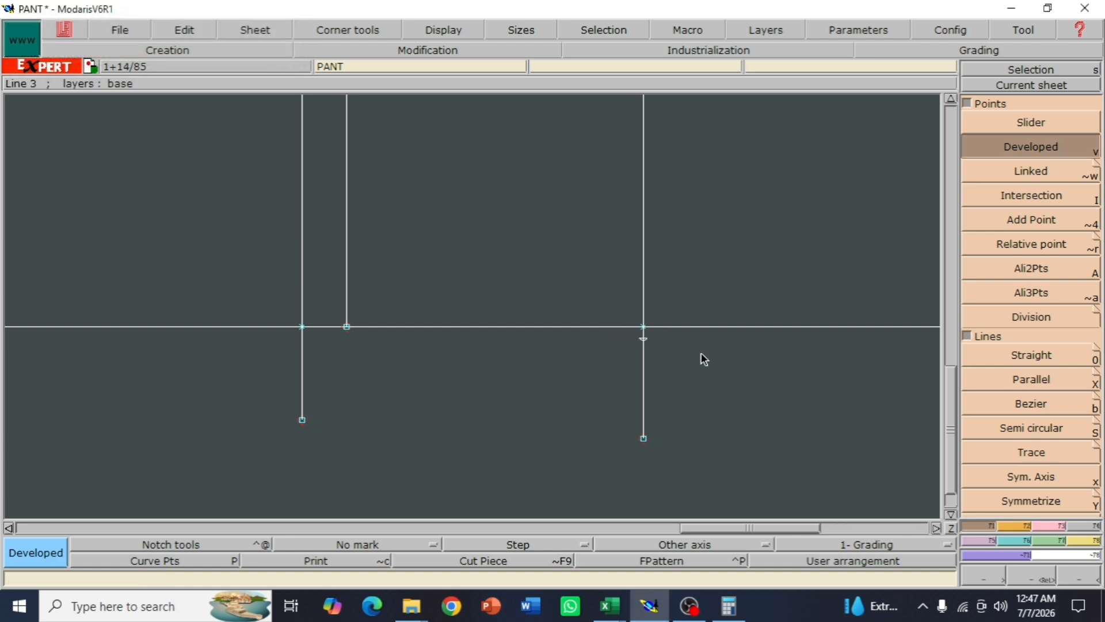
click(1049, 526)
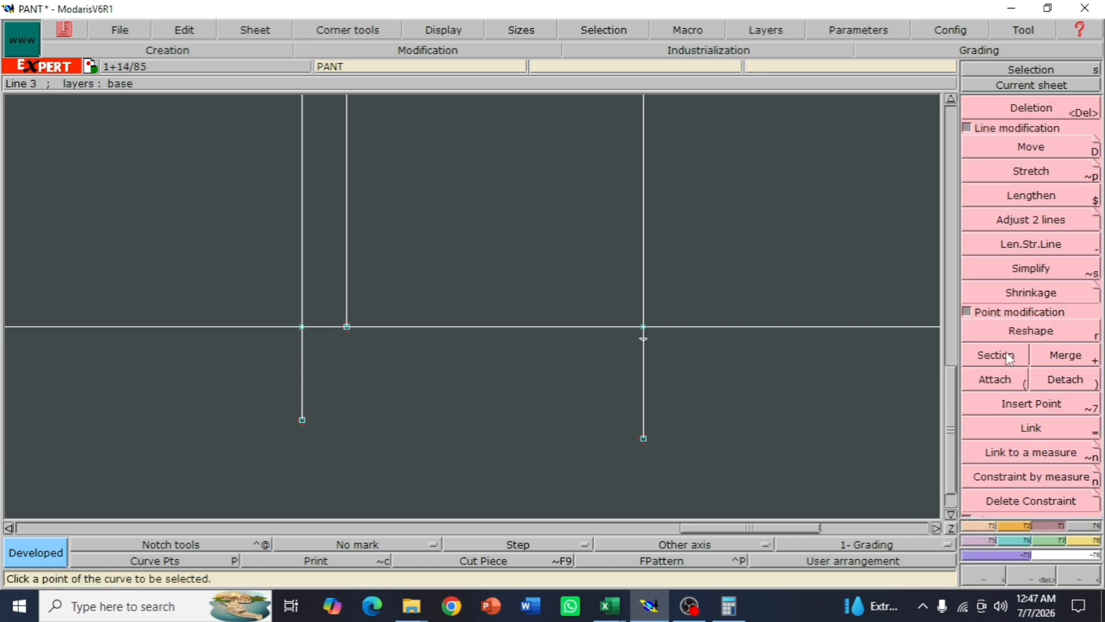
click(1028, 404)
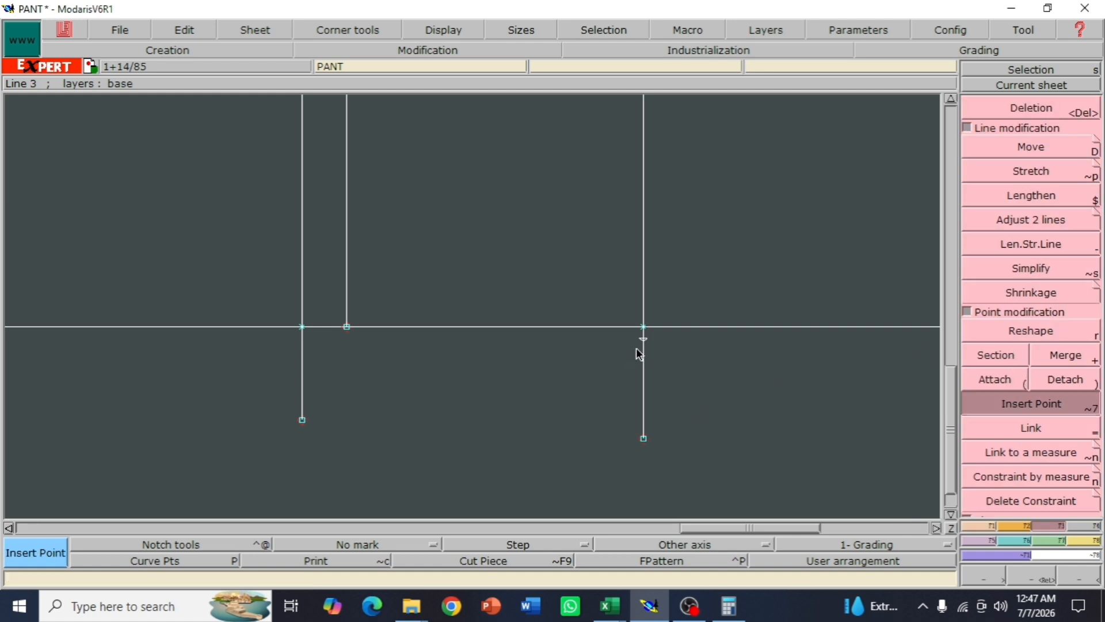
click(646, 341)
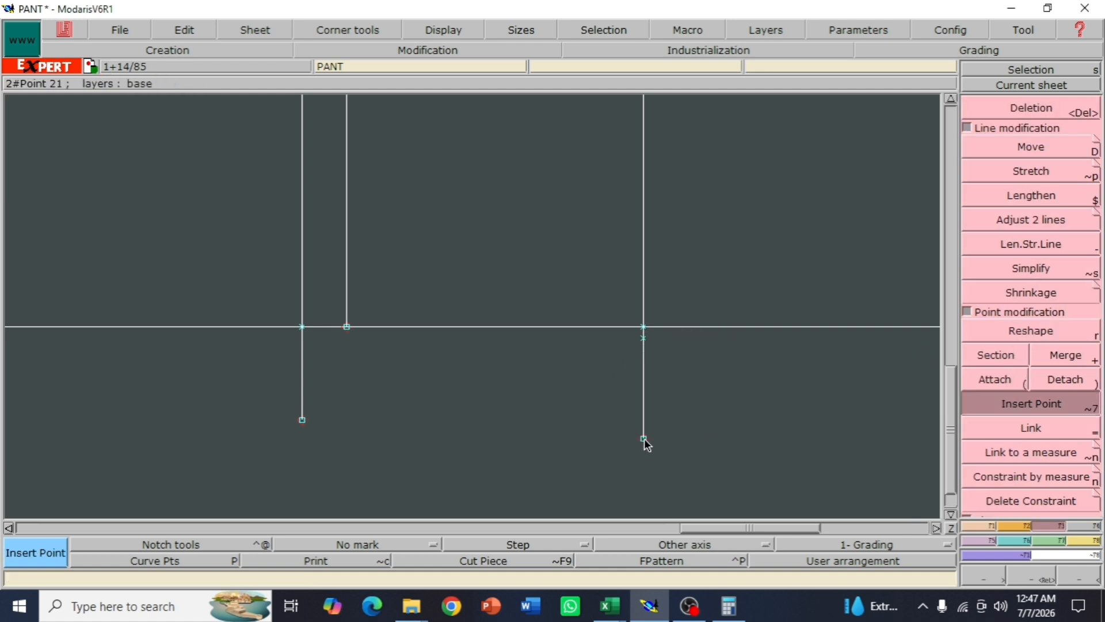
Reshape the hip line's extended lower end point by dx 0 and dy -0.3 cm
click(1078, 574)
click(1078, 574)
click(1078, 574)
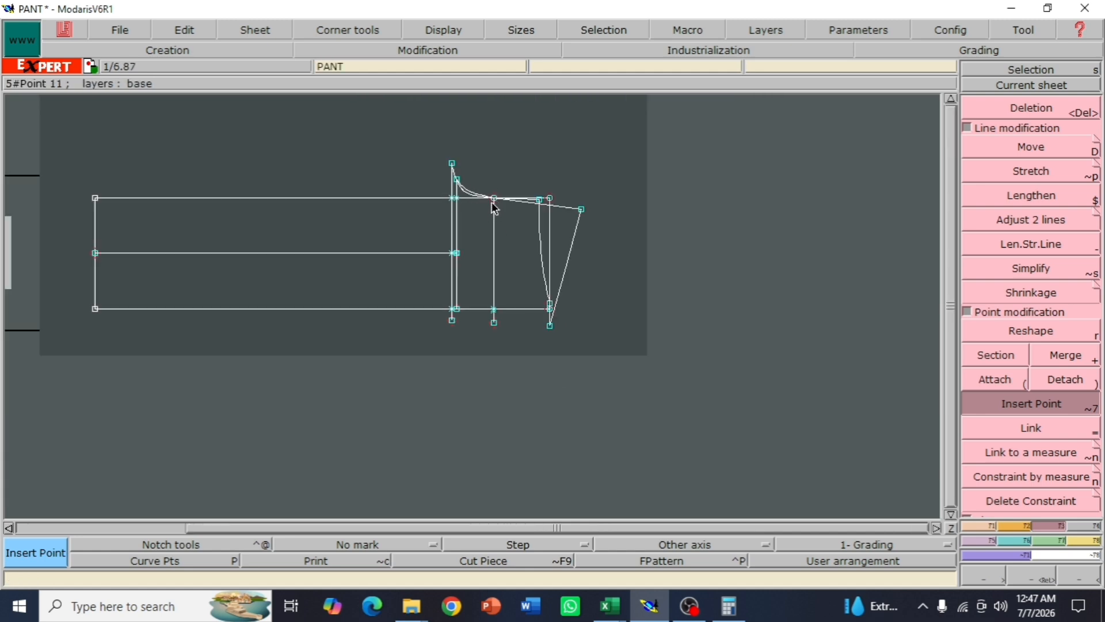
key(z)
drag(380, 146, 587, 337)
drag(251, 359, 545, 512)
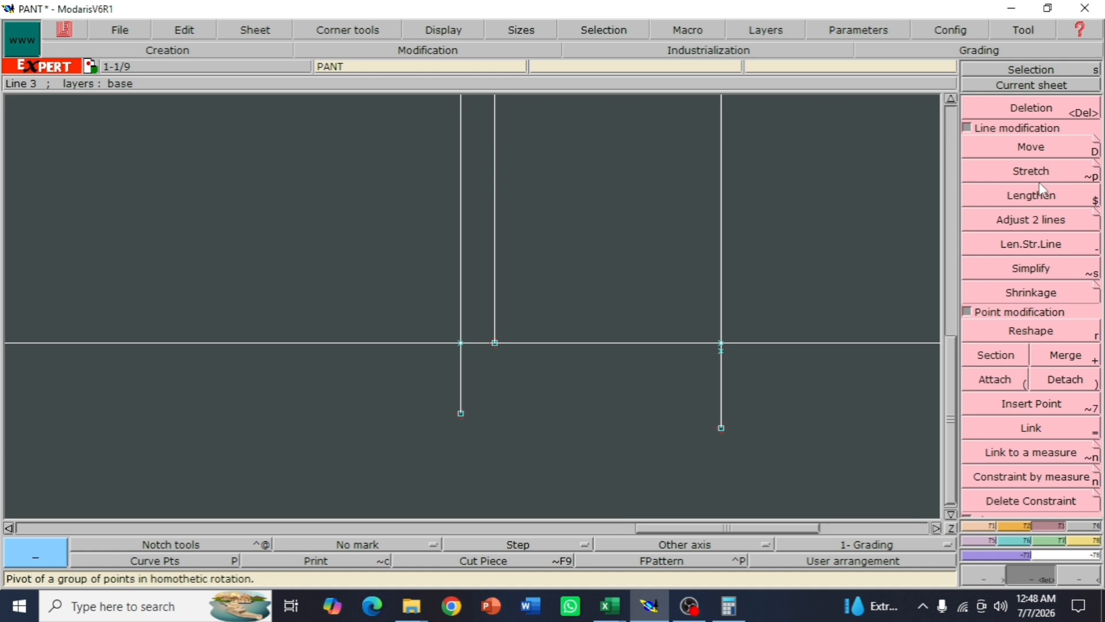
click(1019, 331)
click(721, 428)
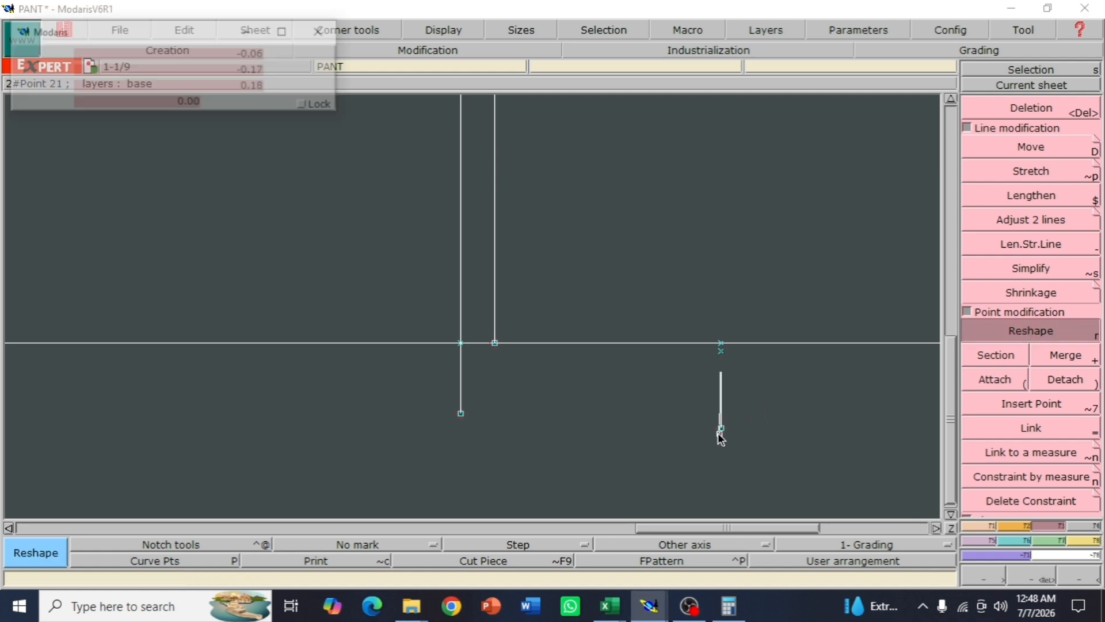
text(0)
key(Tab)
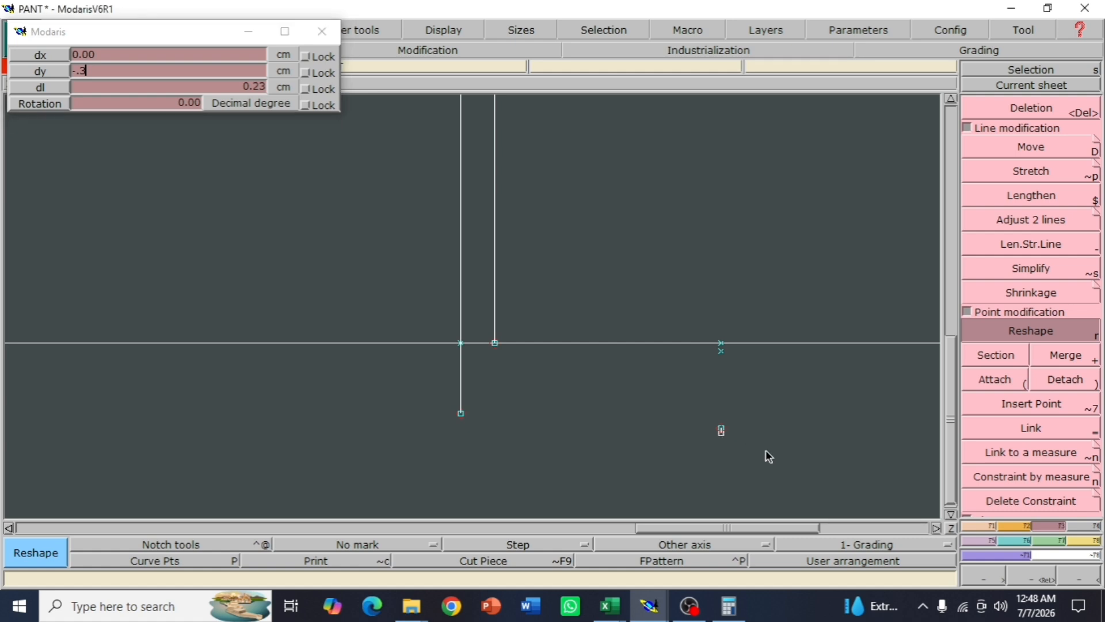
key(Return)
Draw the front side seam with Bezier from the front crotch line's lower end through the inserted hip point to the front waist's lower end
click(1087, 579)
click(1087, 578)
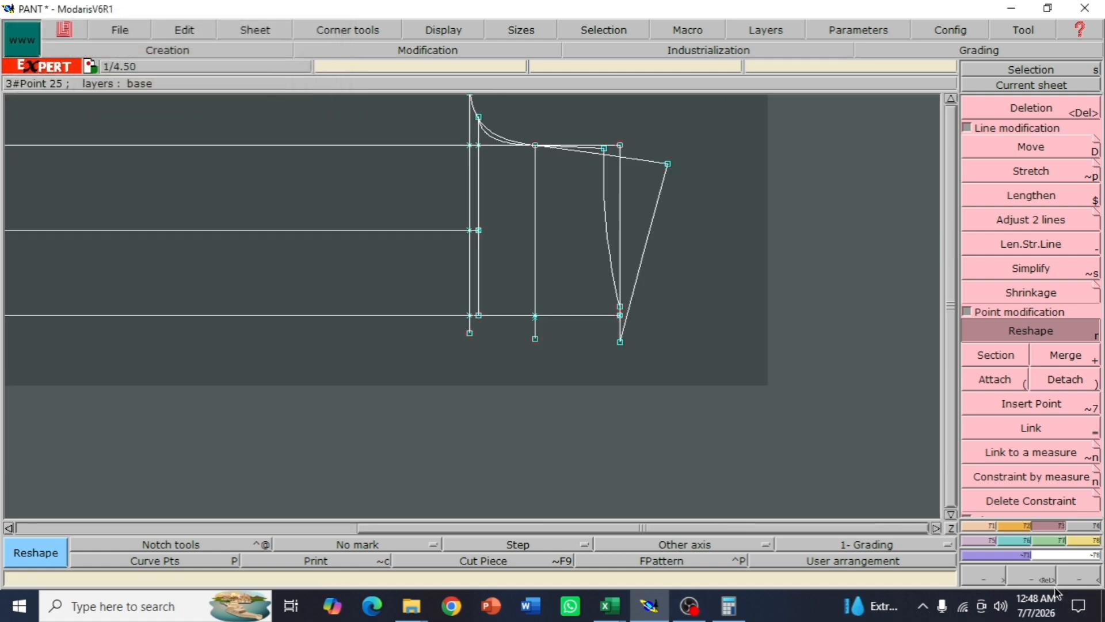
click(1086, 579)
click(1031, 578)
drag(367, 161, 617, 377)
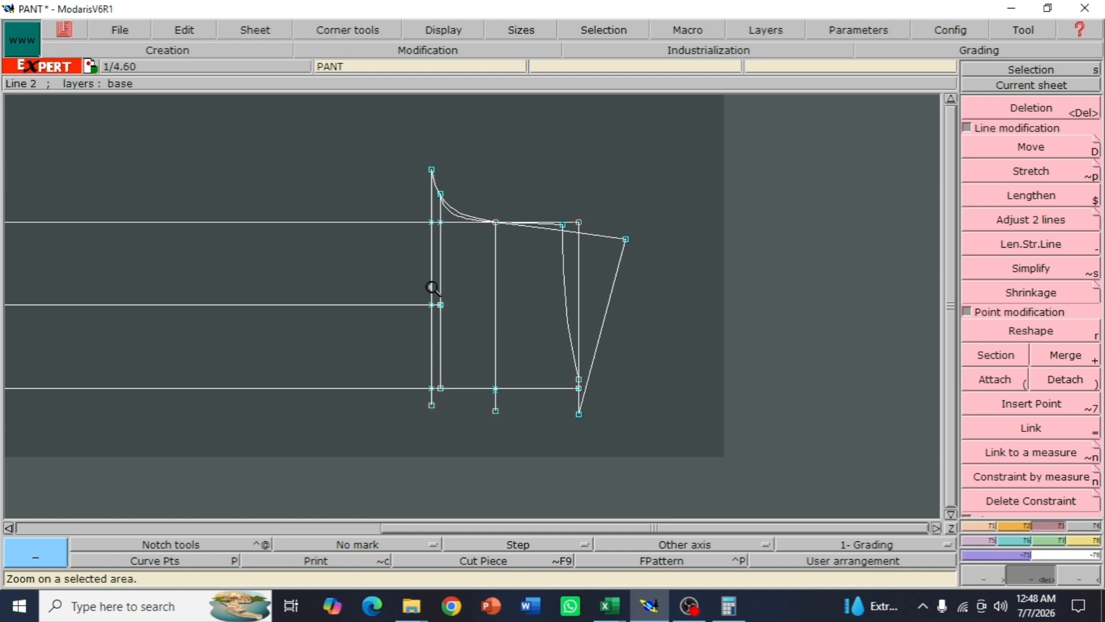
drag(229, 165, 648, 459)
drag(327, 304, 723, 512)
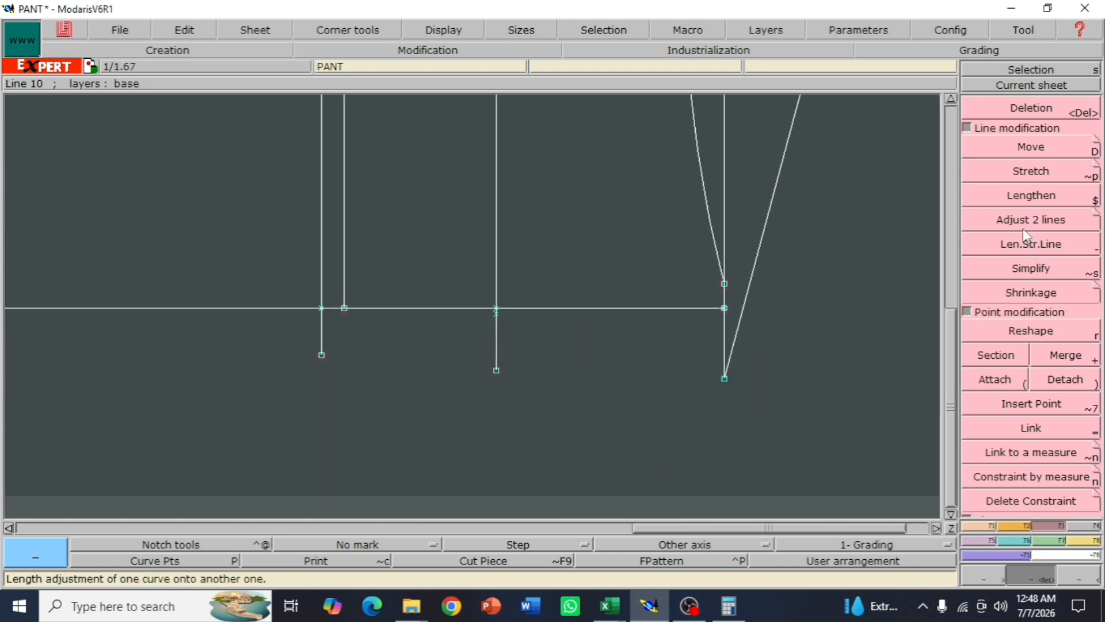
click(977, 519)
click(1030, 403)
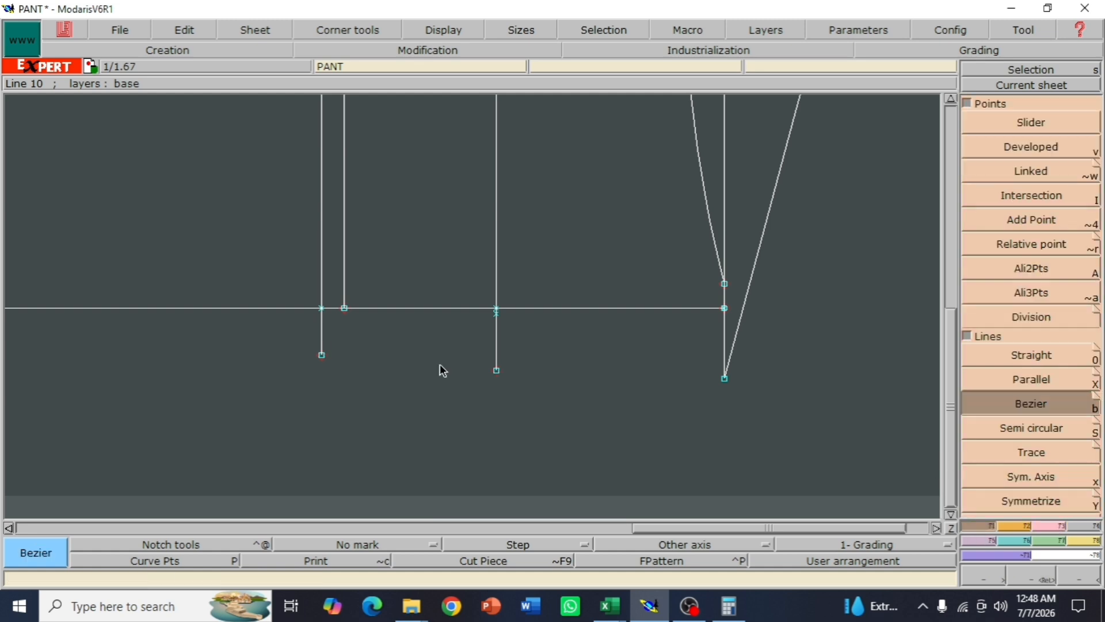
click(344, 310)
click(496, 314)
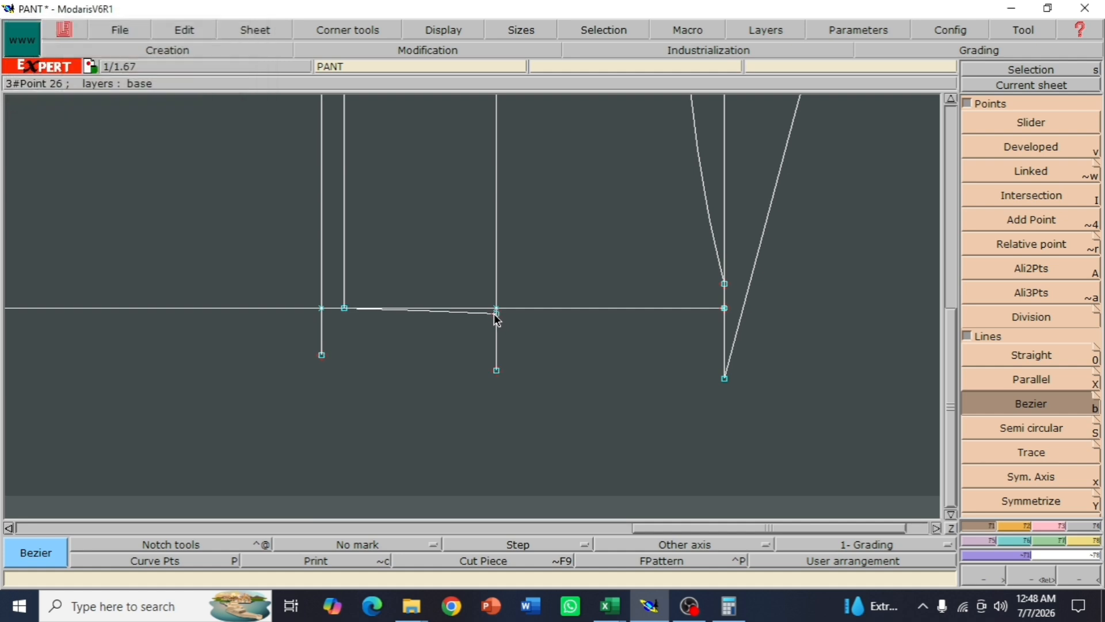
click(496, 314)
click(724, 283)
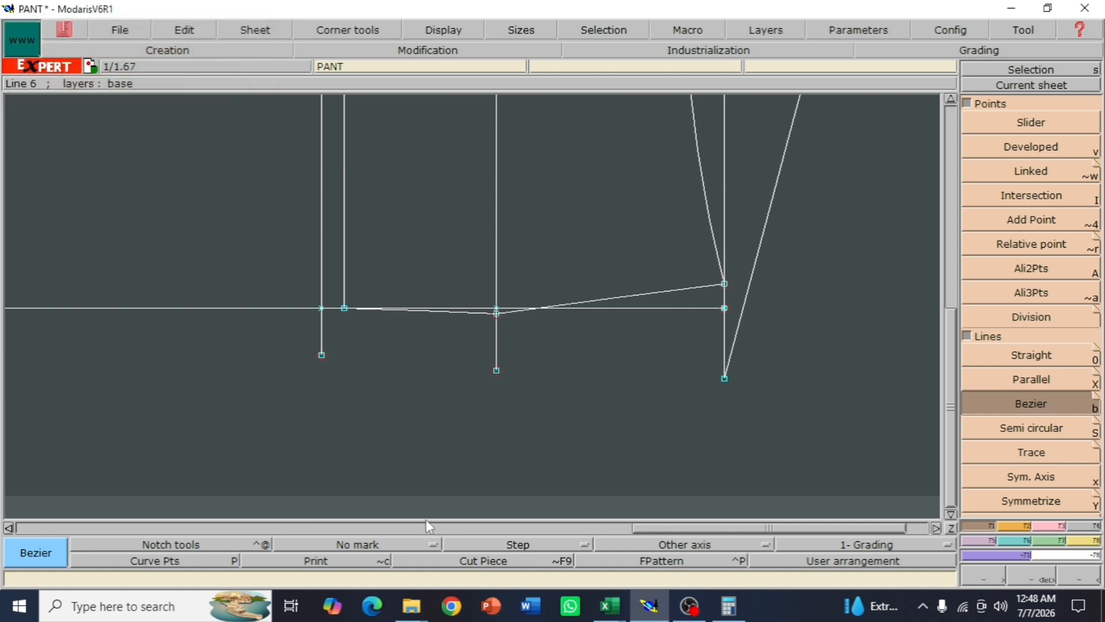
Display the curve handles and reshape the front side seam between hip and waist into a smooth outward curve
click(1030, 575)
drag(231, 195, 799, 385)
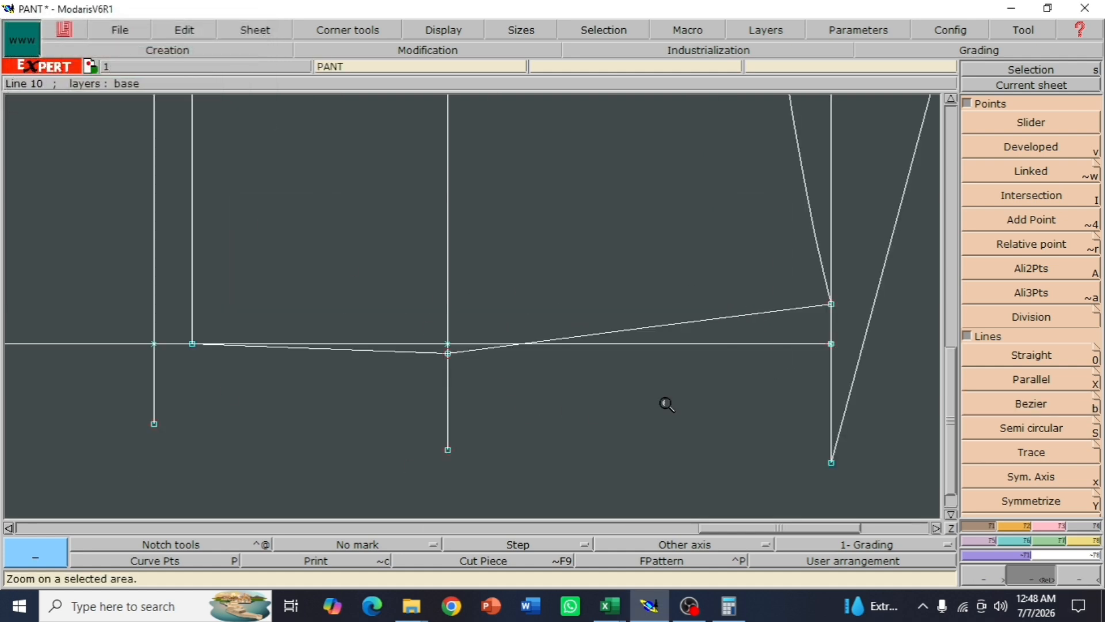
click(446, 30)
click(457, 227)
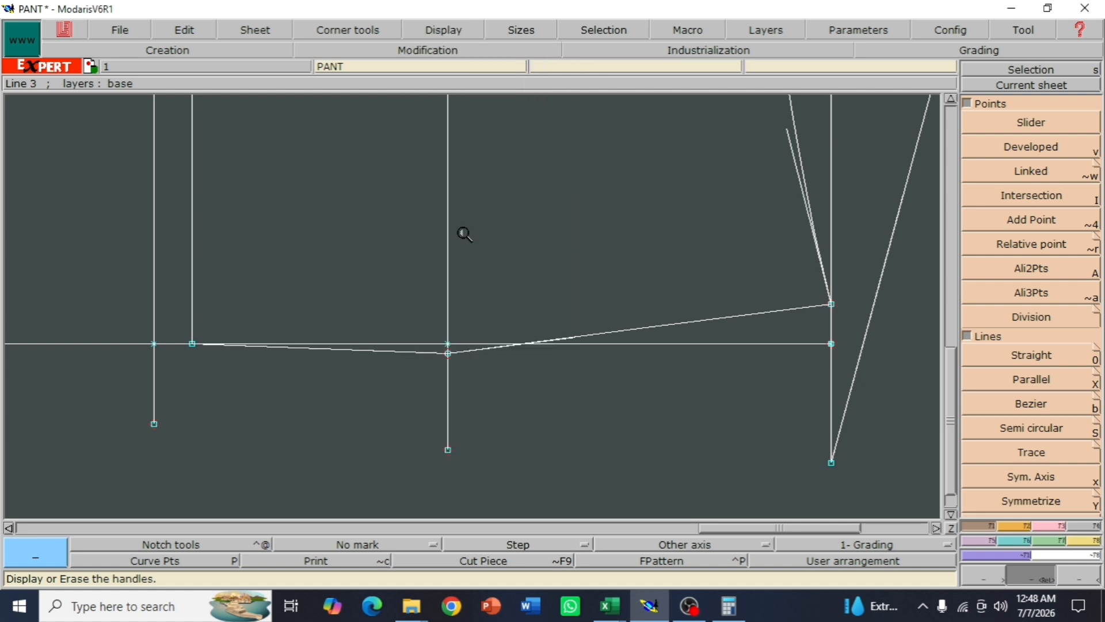
click(1049, 527)
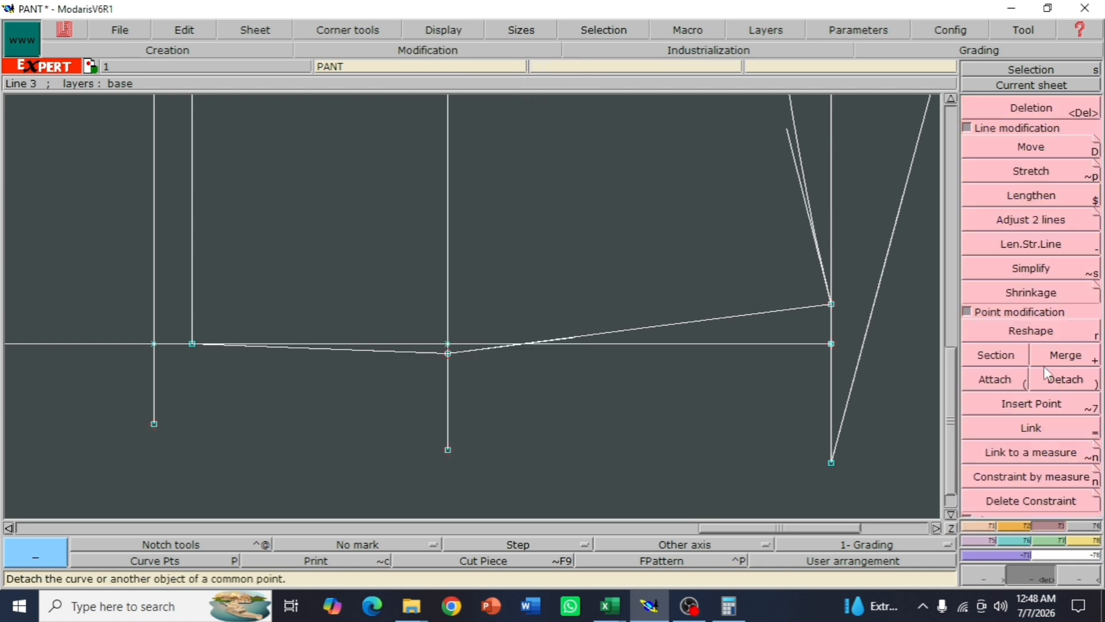
click(1029, 328)
click(704, 320)
click(754, 341)
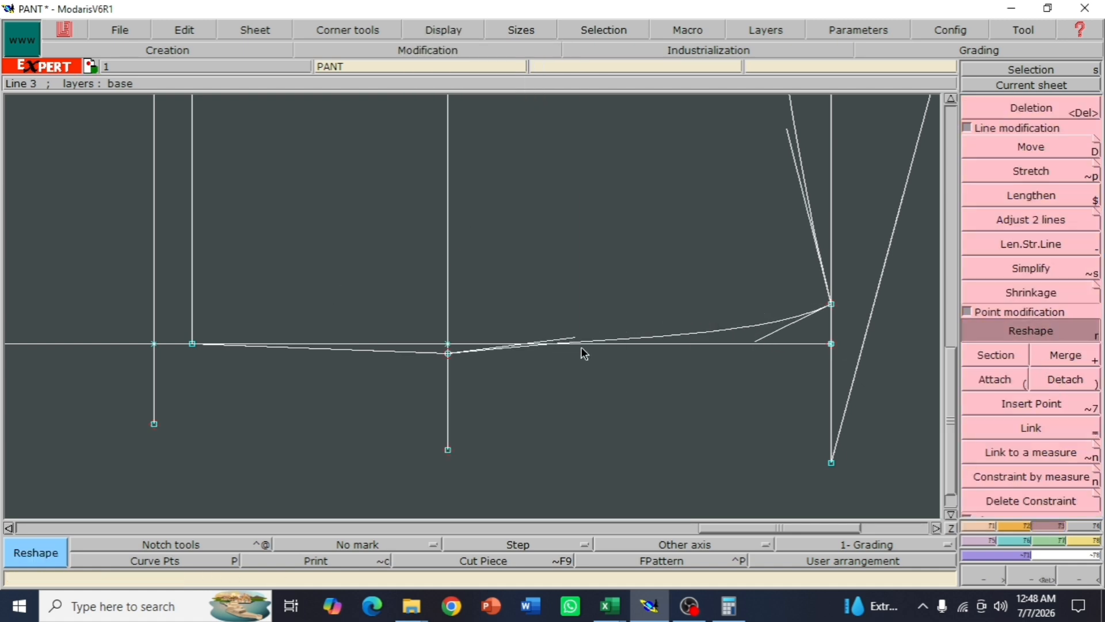
click(575, 338)
click(617, 354)
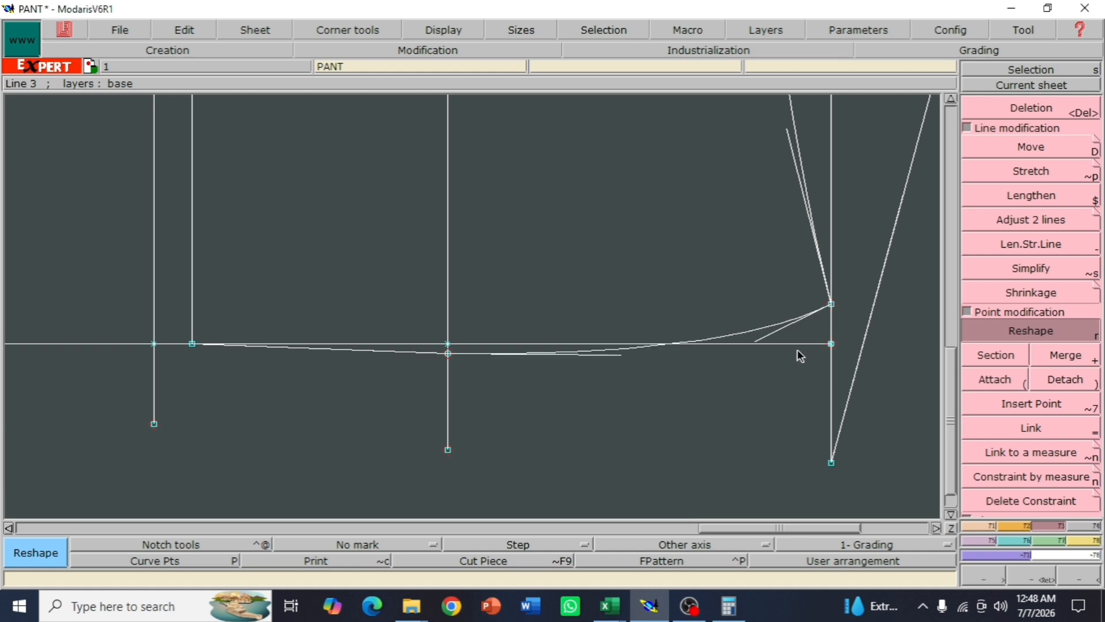
click(757, 341)
click(747, 343)
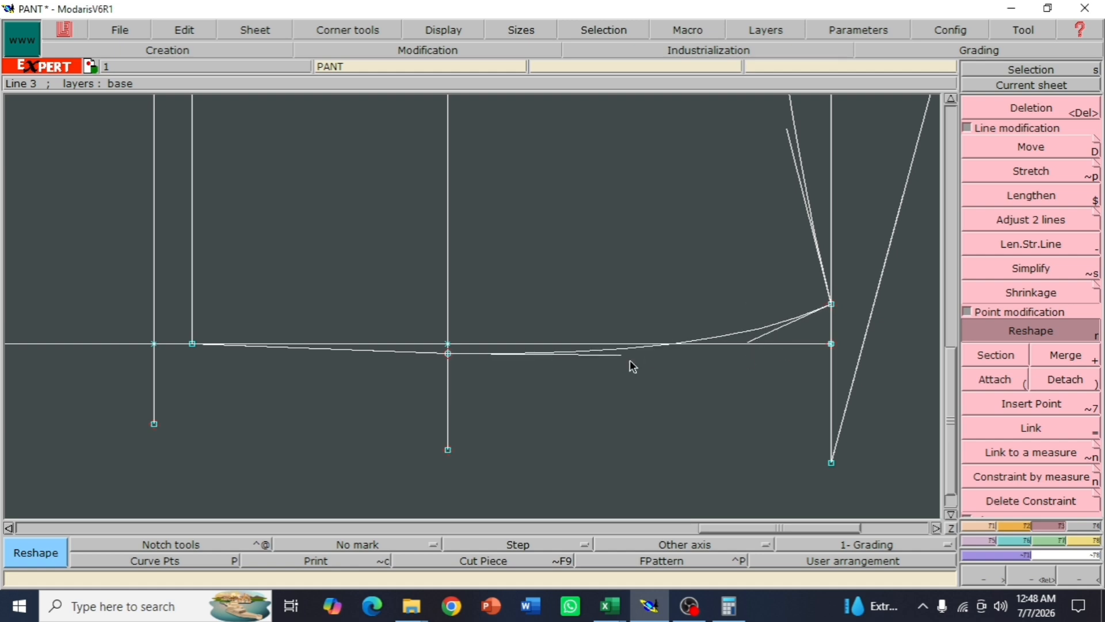
click(357, 352)
Hide the curve handles on the finished front side seam
click(1084, 570)
click(1083, 570)
click(1083, 571)
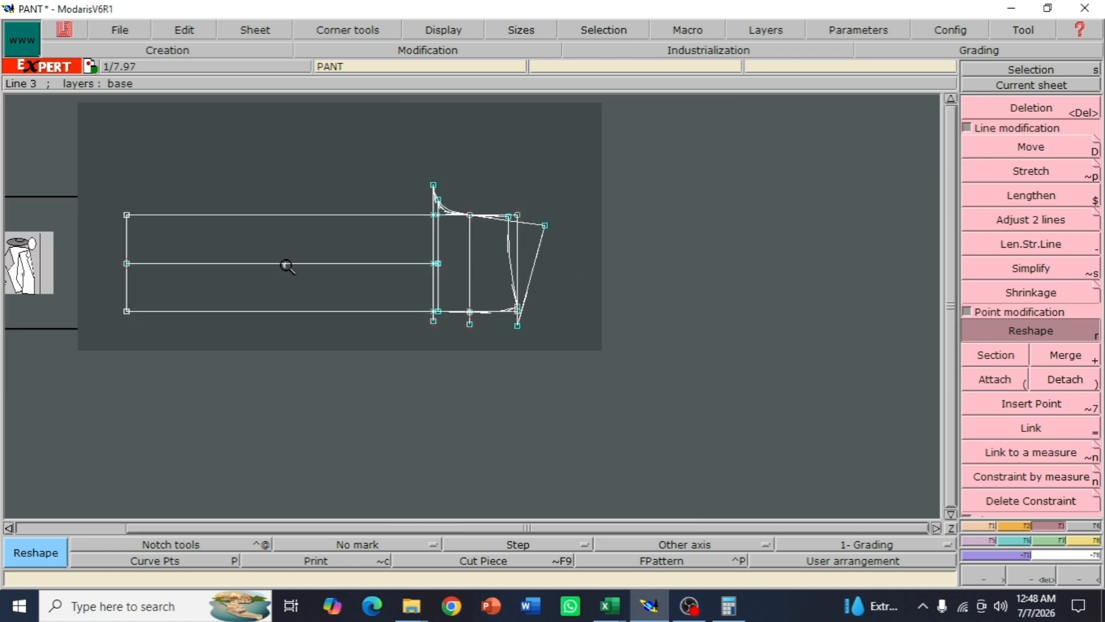
key(Return)
drag(485, 290, 582, 363)
drag(340, 268, 803, 510)
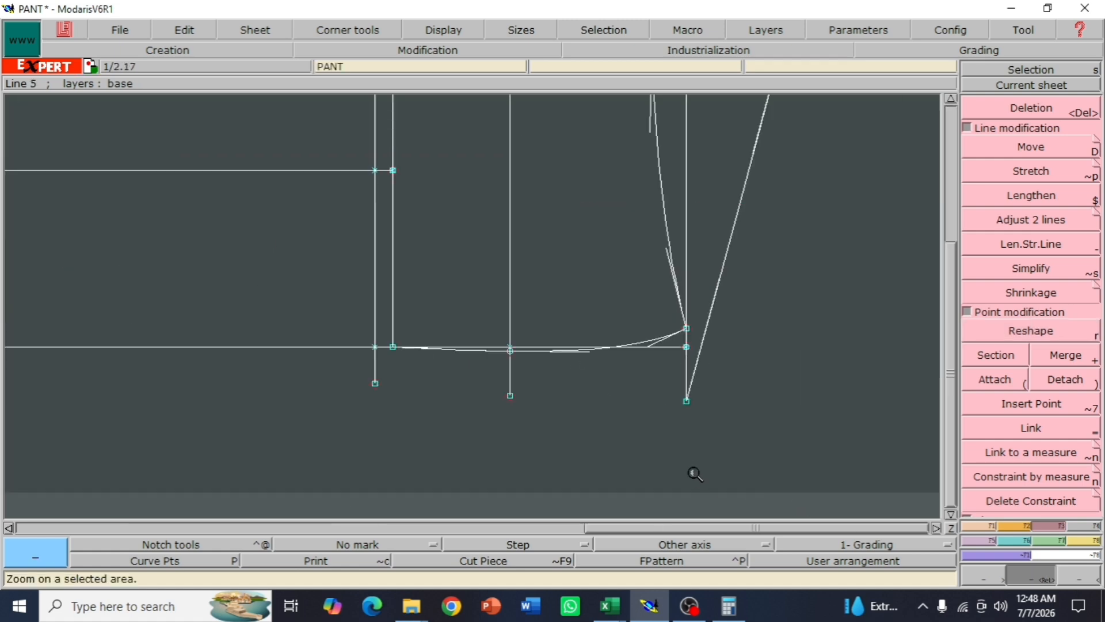
click(447, 28)
click(446, 232)
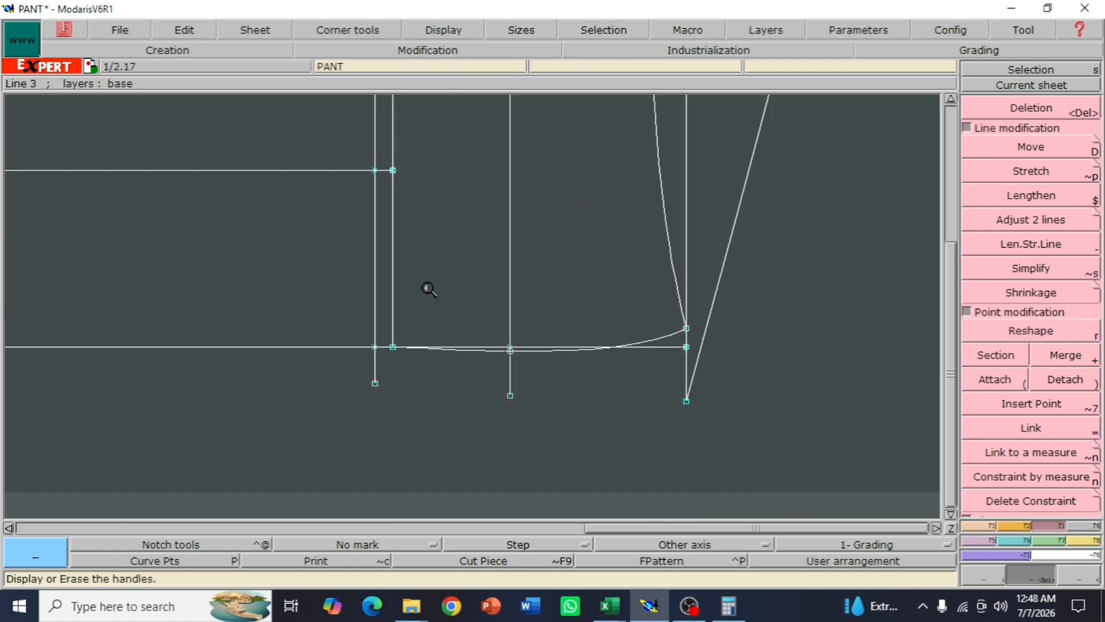
Draw the back side seam with Bezier from the back crotch line's lower end through the extended hip line's end to the back waist's lower end
click(984, 524)
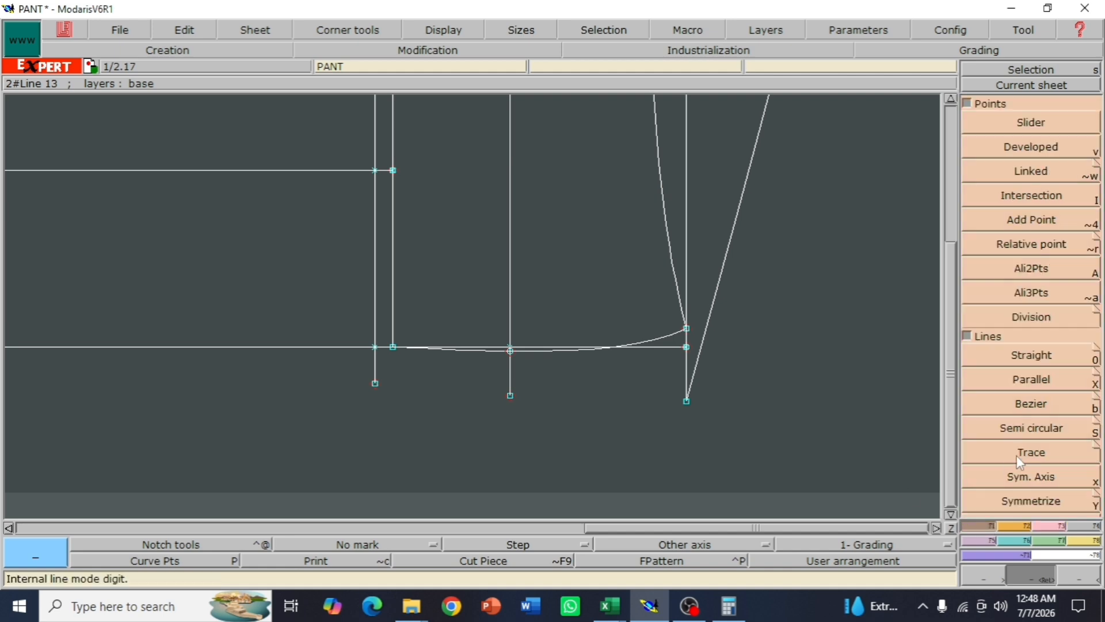
click(1023, 398)
click(374, 383)
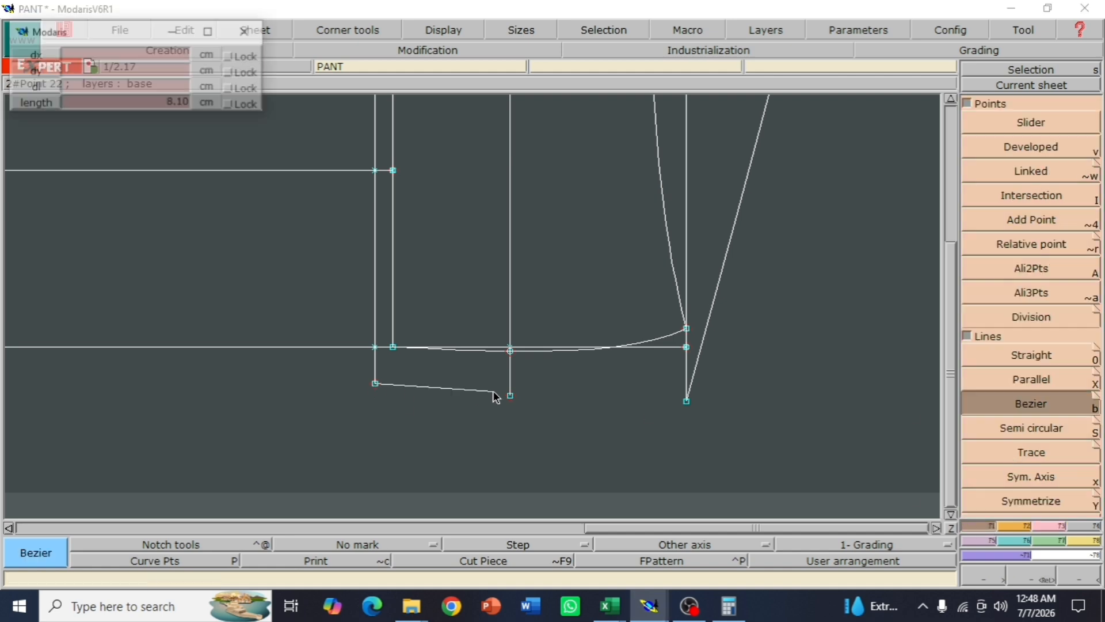
click(510, 395)
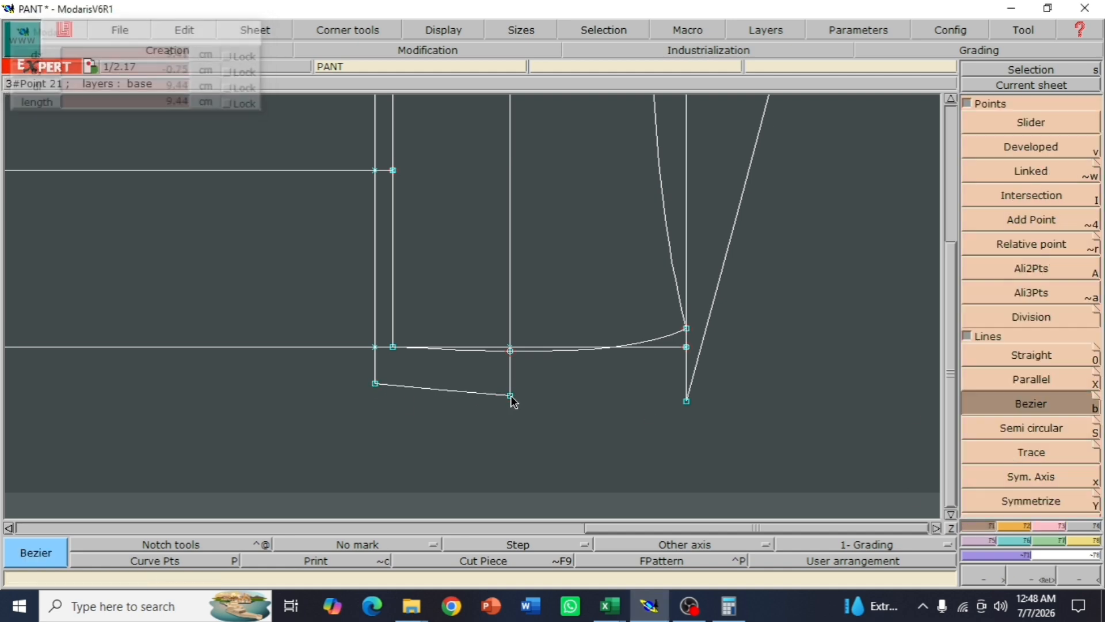
click(686, 401)
click(1078, 578)
click(1078, 577)
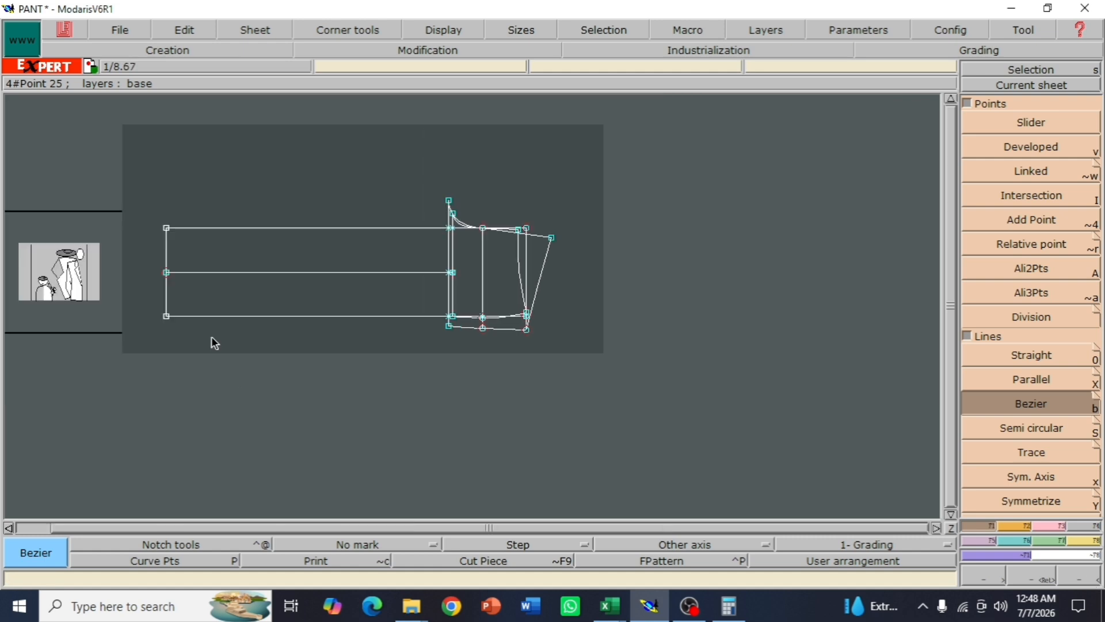
key(Return)
drag(123, 176, 565, 355)
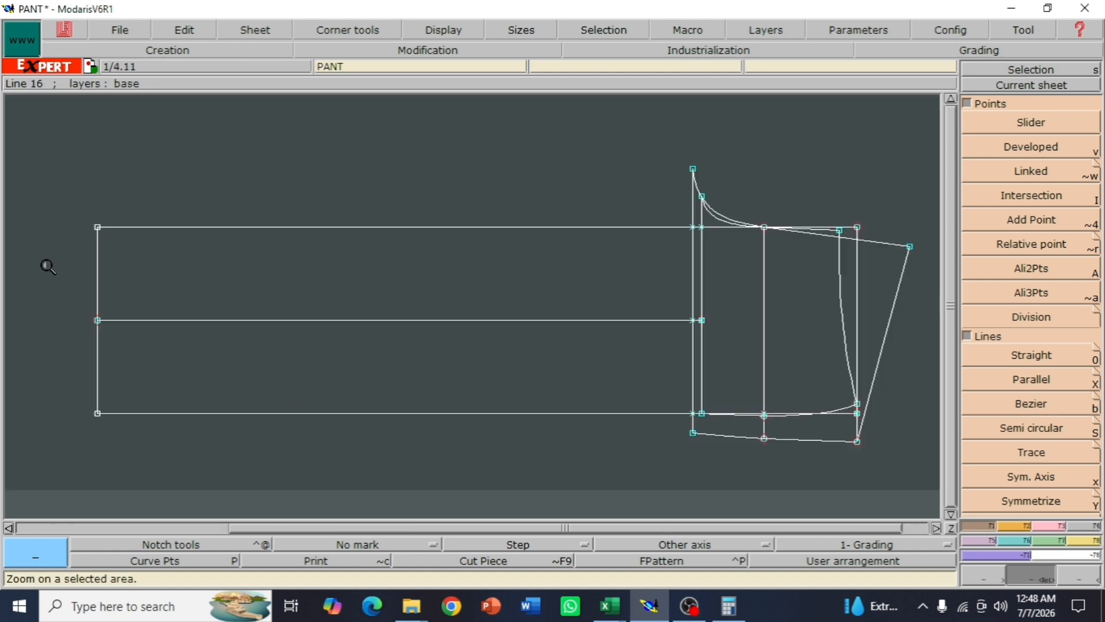
drag(12, 125, 813, 508)
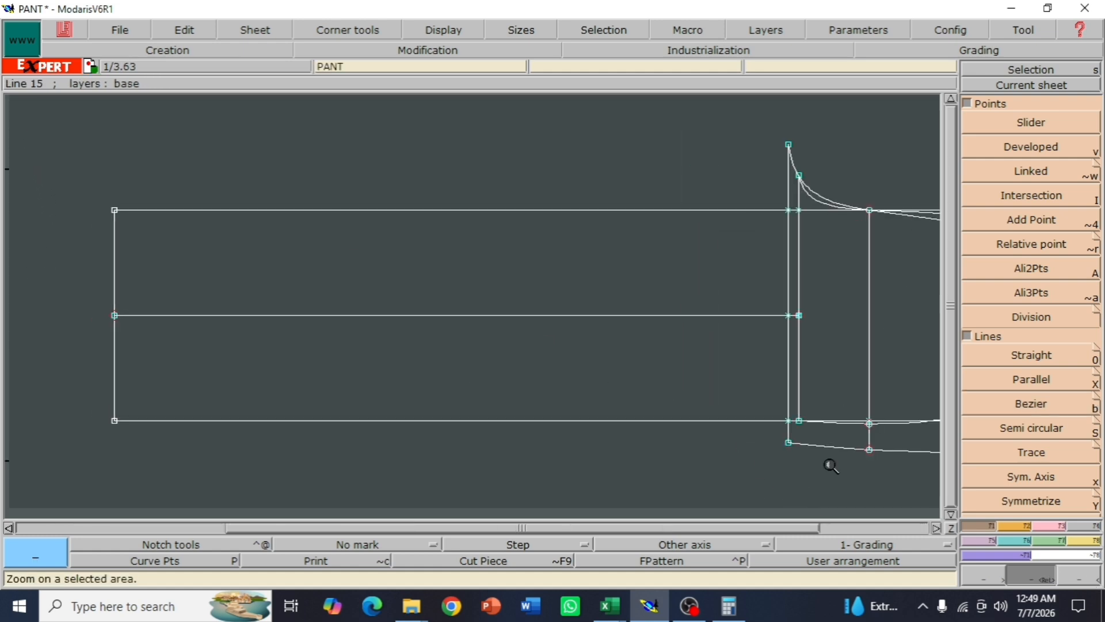
Inspect the drafted crotch, hip and waist area and the leg outline down to the hem
click(1082, 578)
drag(606, 237, 783, 380)
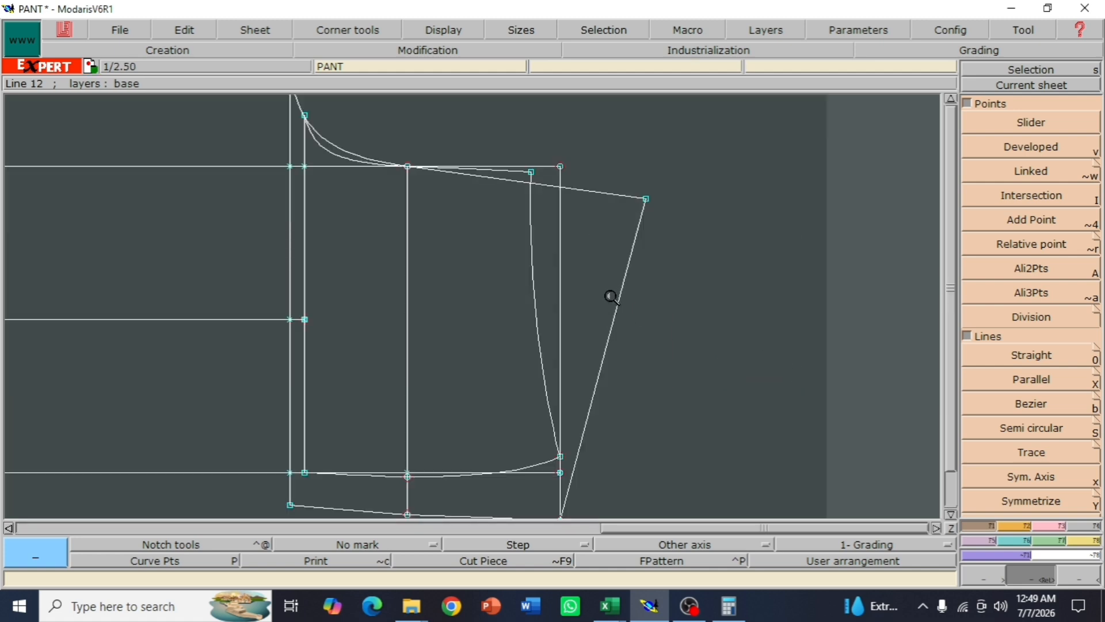
click(1082, 578)
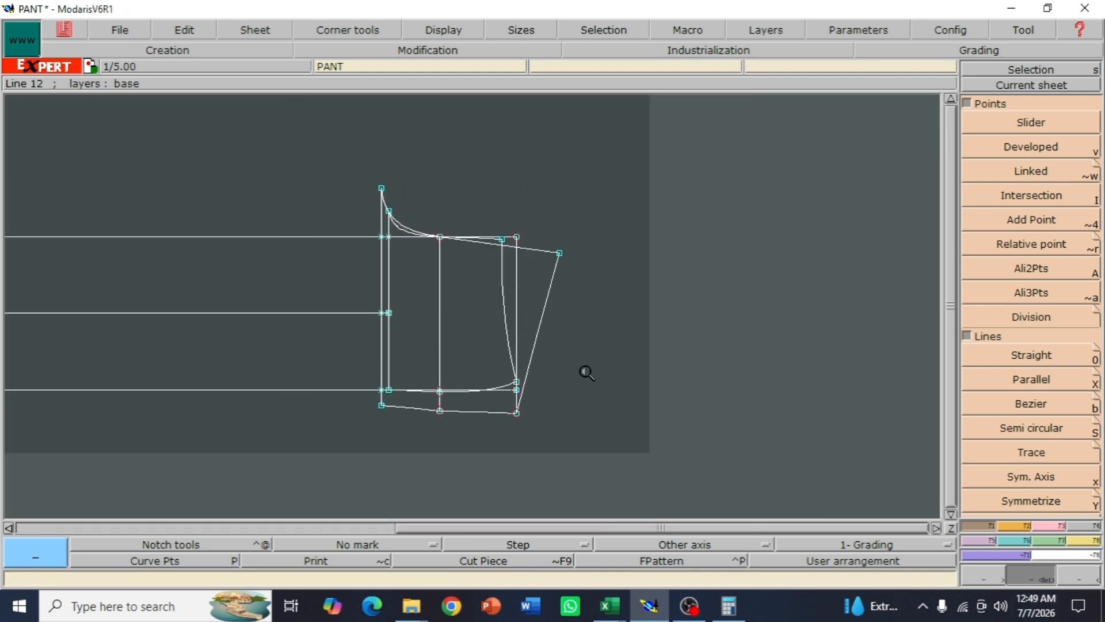
click(1082, 578)
drag(90, 213, 549, 388)
drag(104, 180, 682, 426)
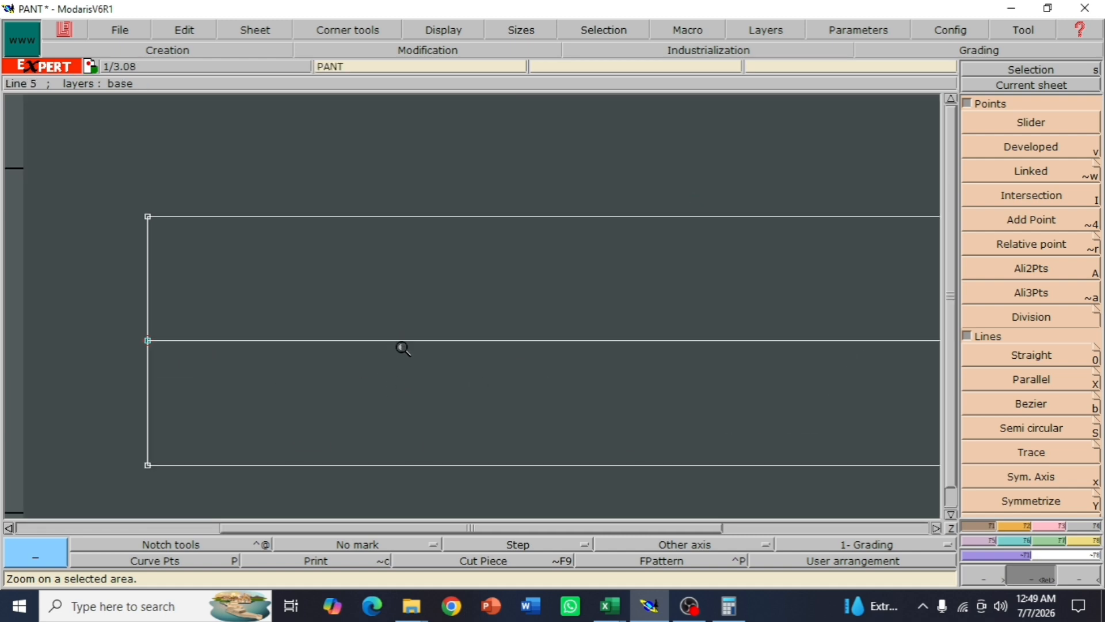
key(Delete)
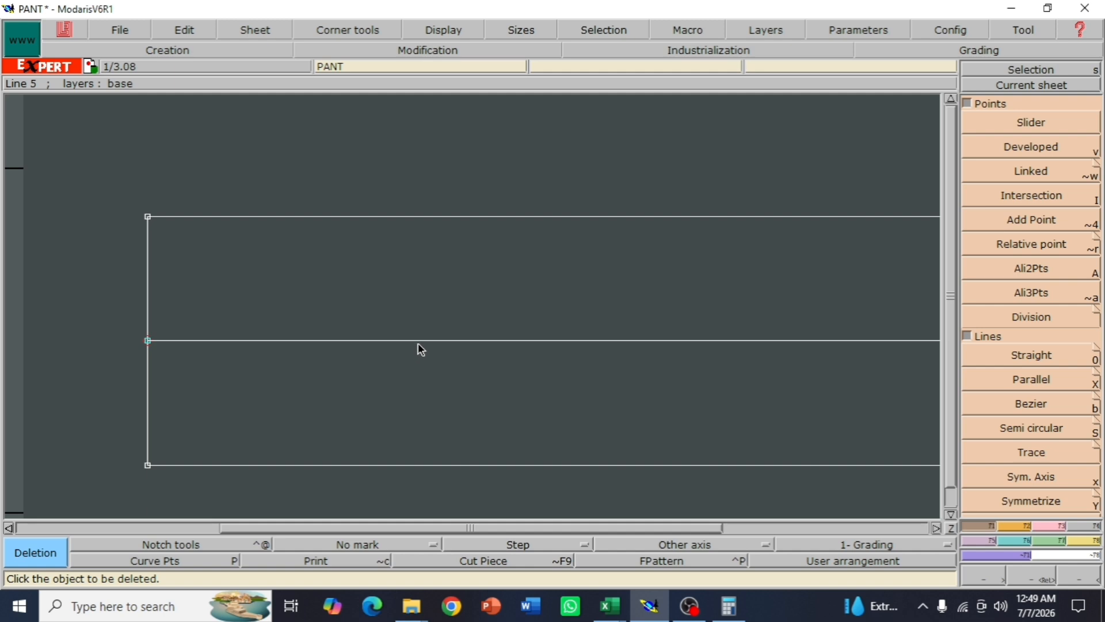
click(1082, 578)
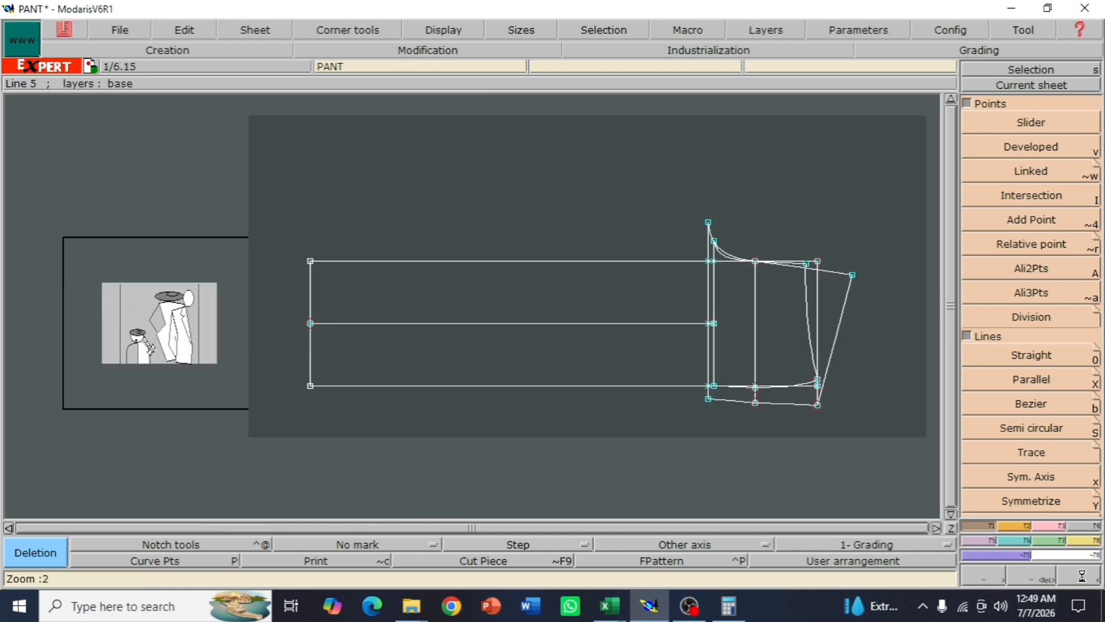
click(1082, 579)
key(Return)
drag(321, 223, 686, 364)
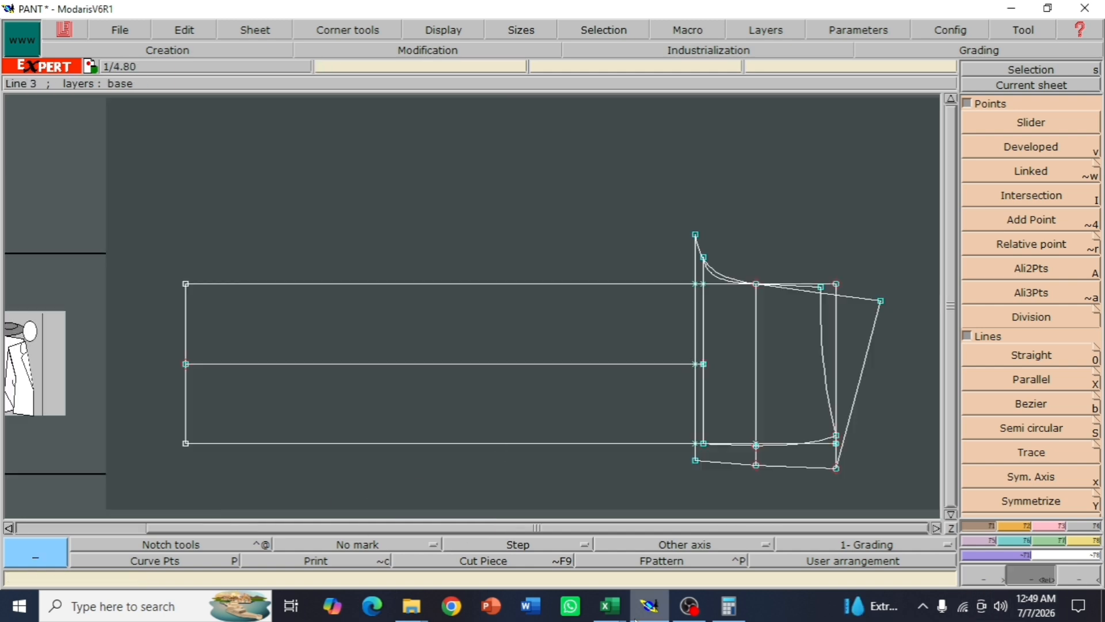
Switch to Excel to read the knee measurements in the chart, and return to the Modaris pattern
mouse_move(615, 611)
click(694, 532)
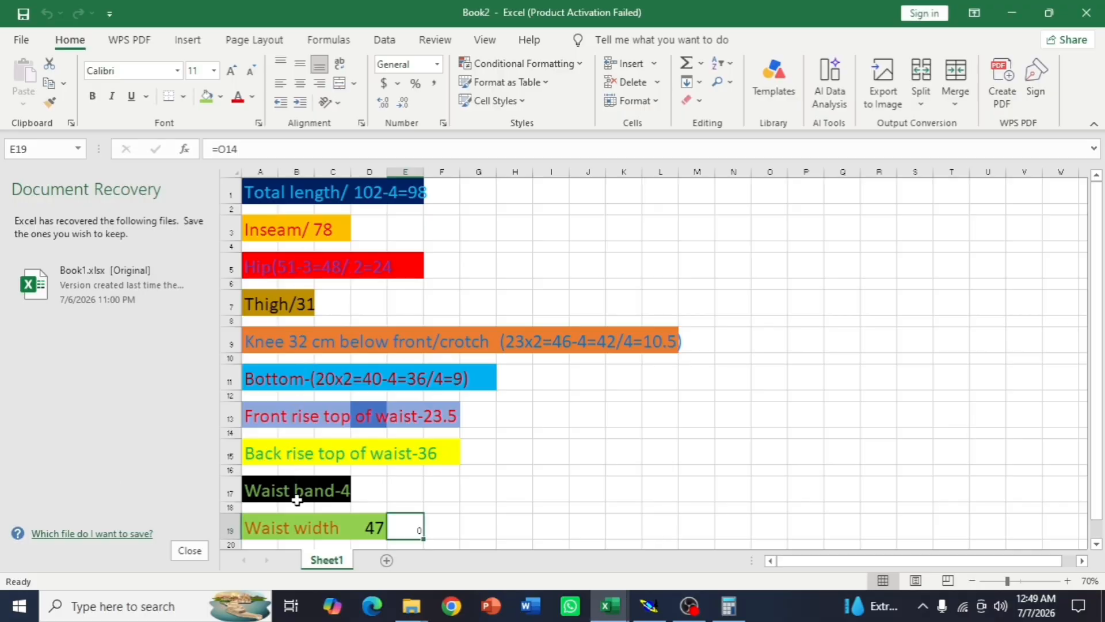
scroll(326, 432, down, 1)
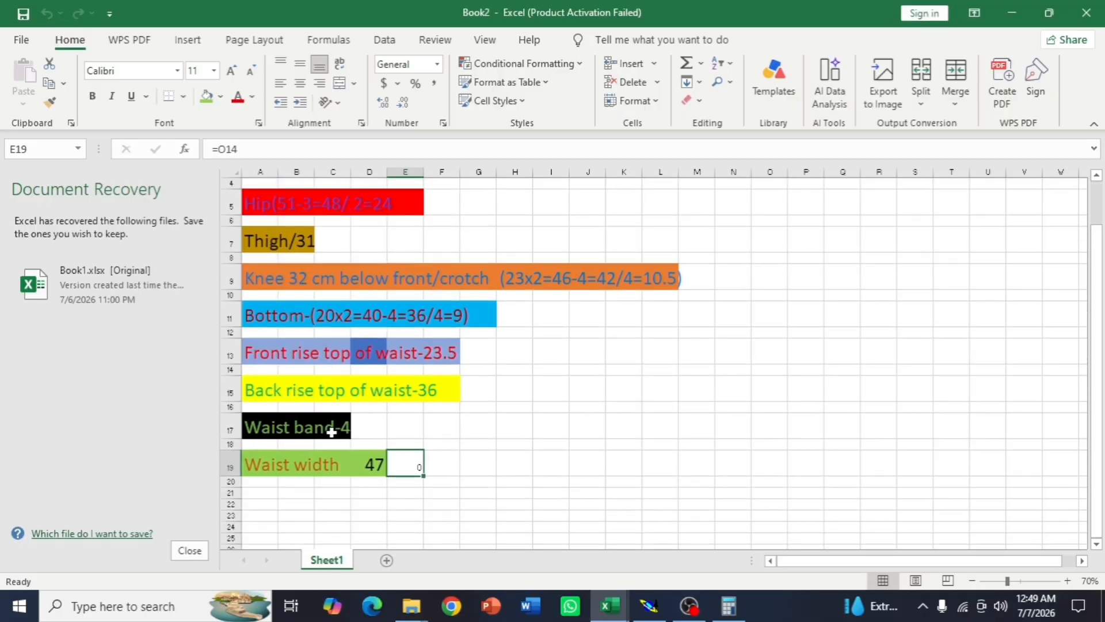
scroll(332, 431, up, 1)
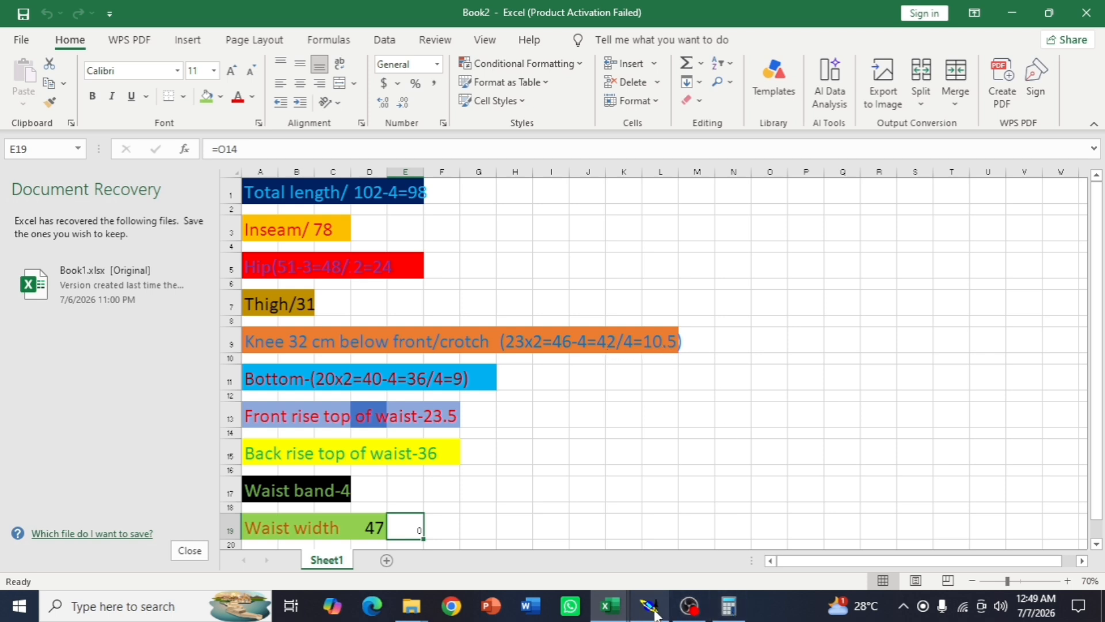
mouse_move(655, 614)
click(653, 551)
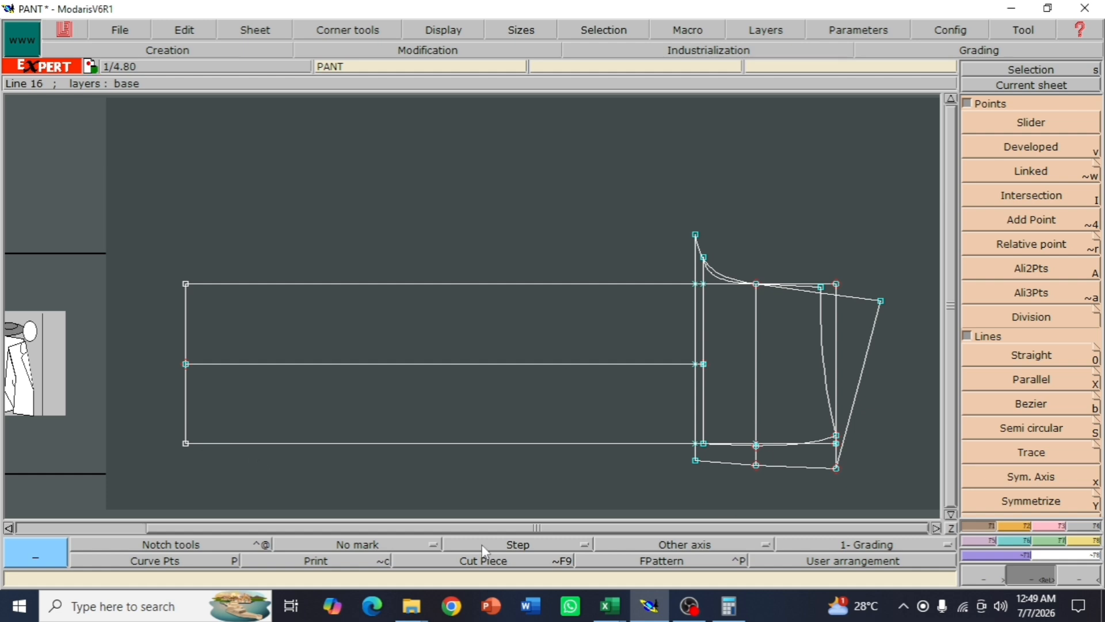
Create the knee line as a parallel to the back crotch line, 23 cm toward the hem
click(1034, 379)
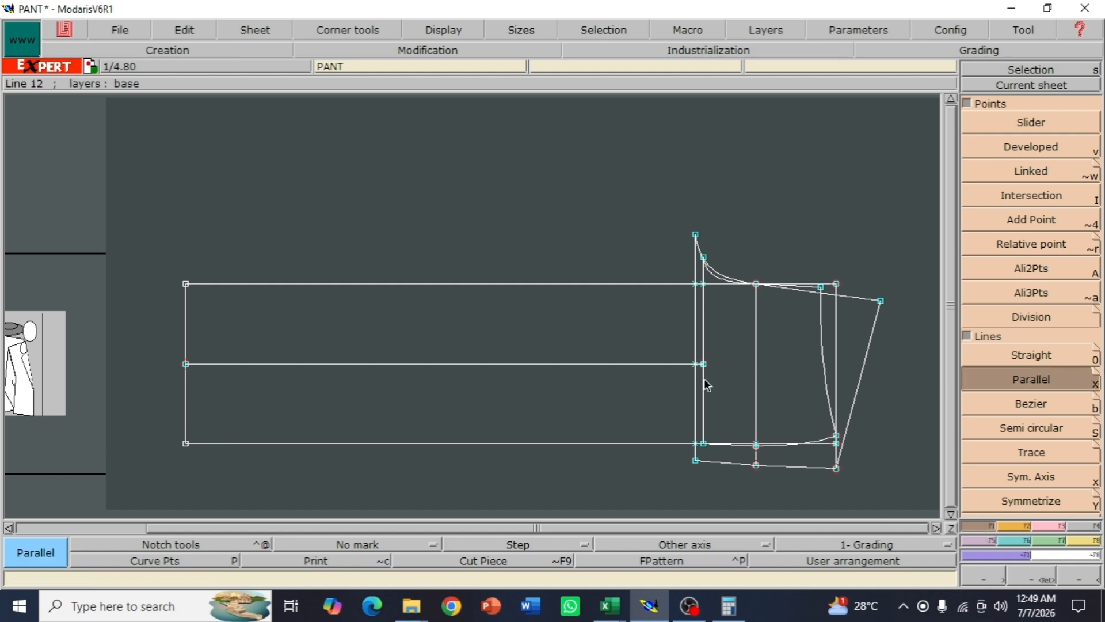
click(693, 339)
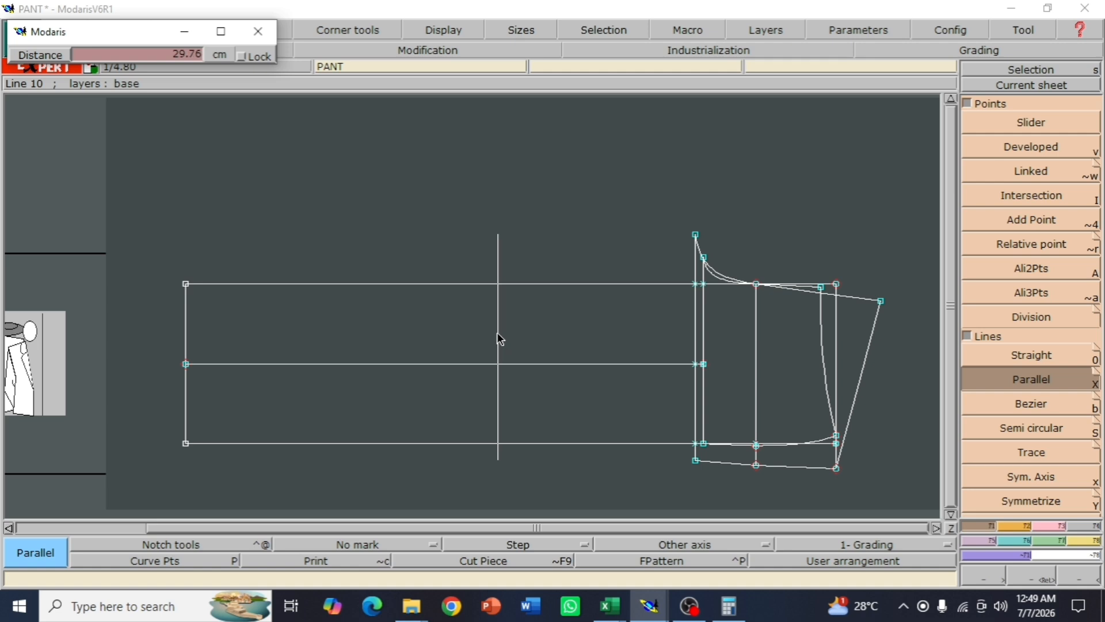
text(23)
key(Return)
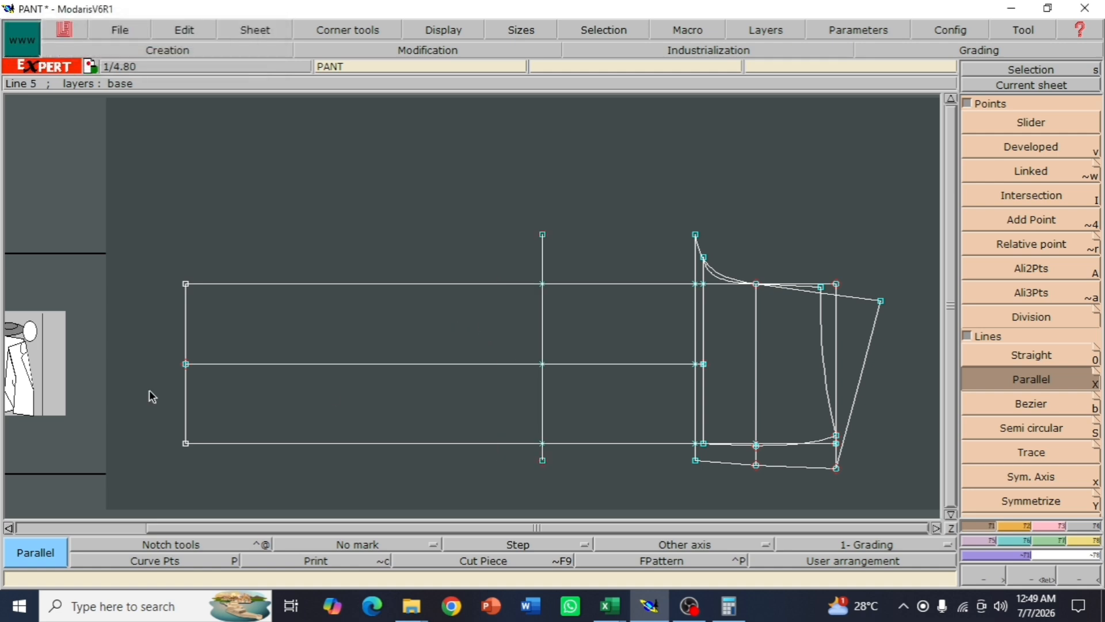
Place Developed points on the knee line 10.5 cm above and below its intersection with the leg's center line
key(Return)
drag(101, 202, 670, 491)
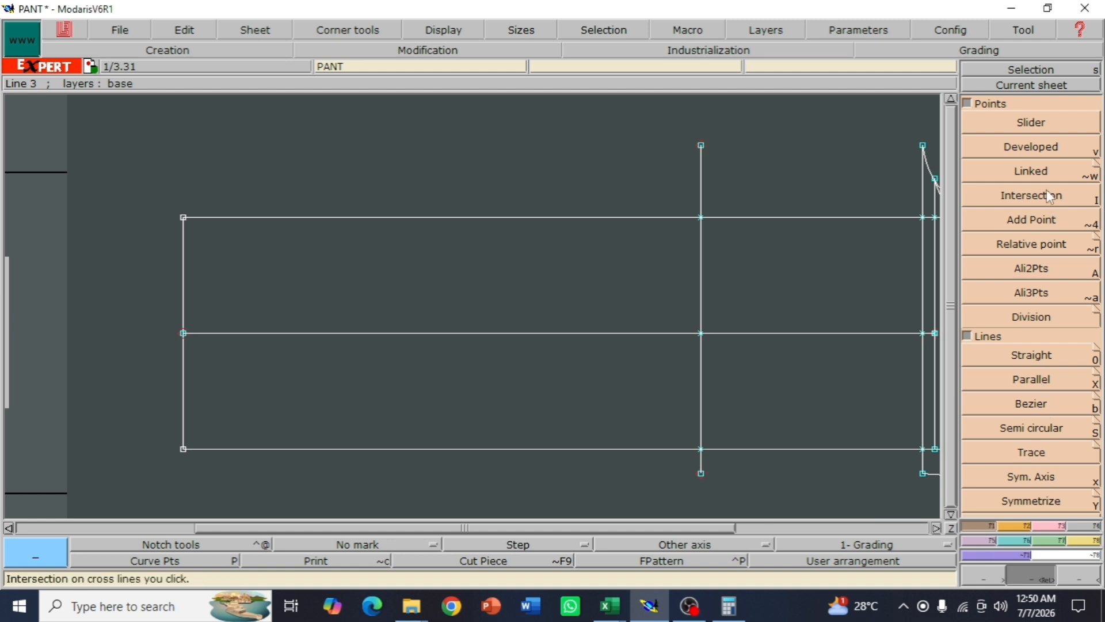
click(1036, 151)
click(701, 333)
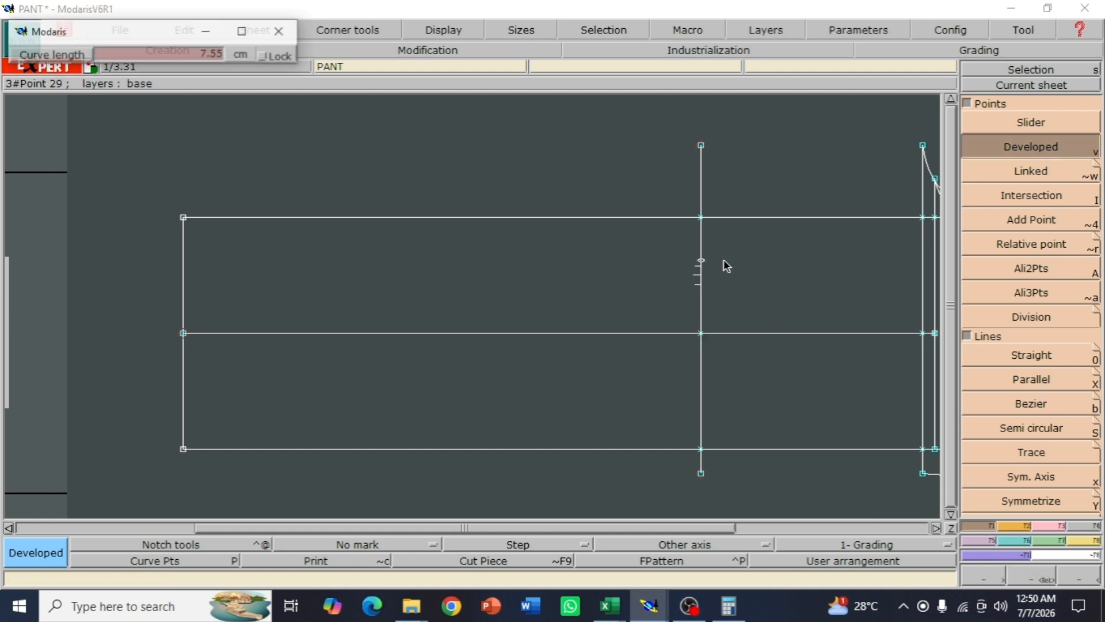
text(10)
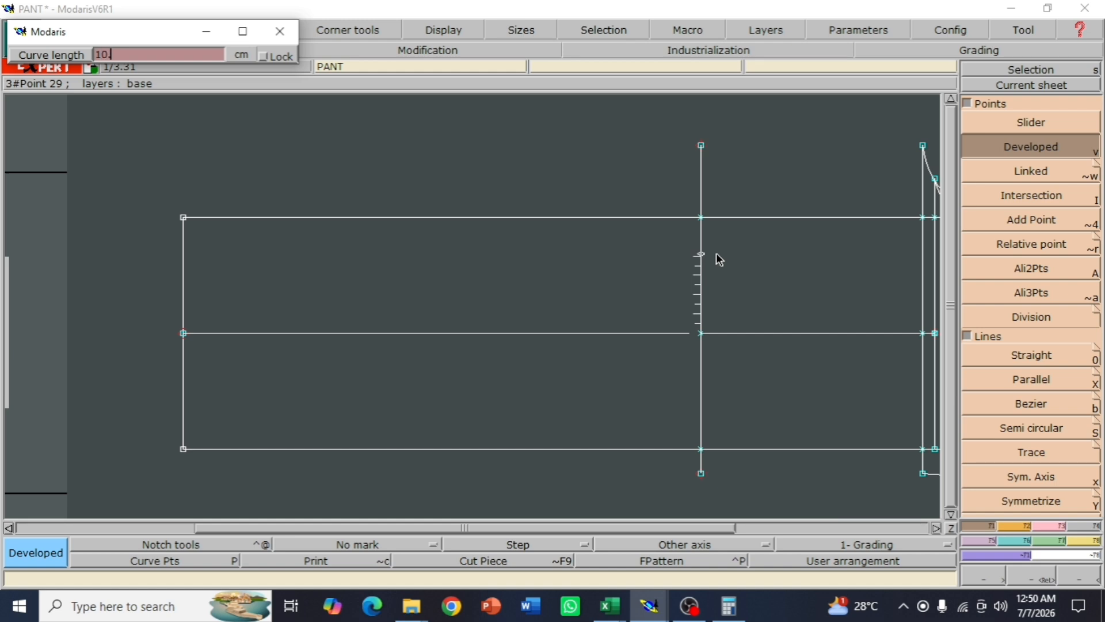
key(Return)
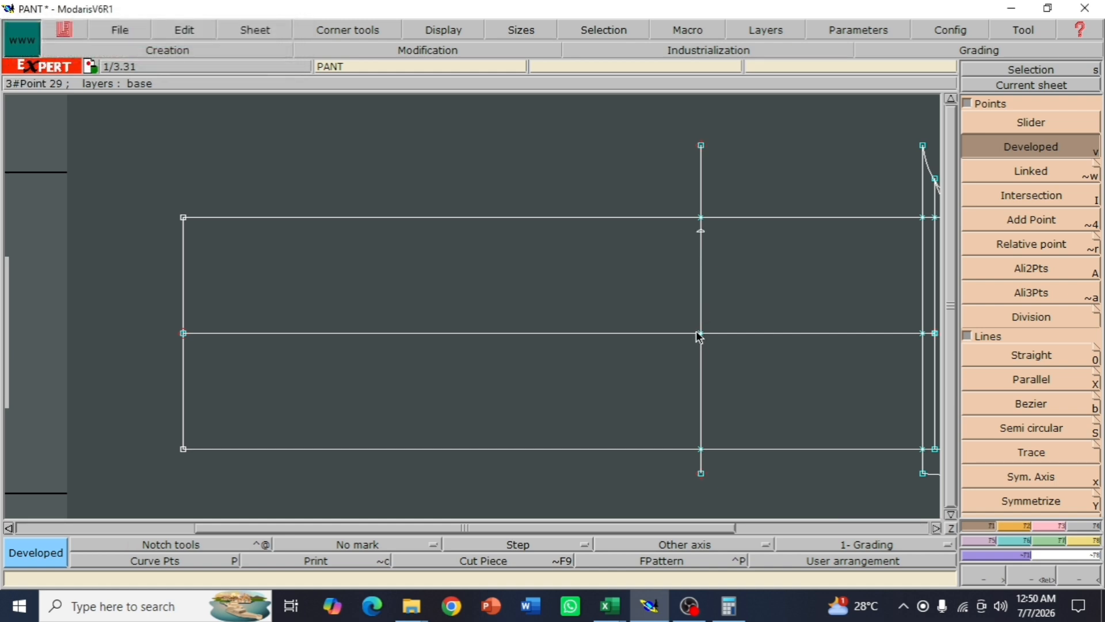
click(705, 378)
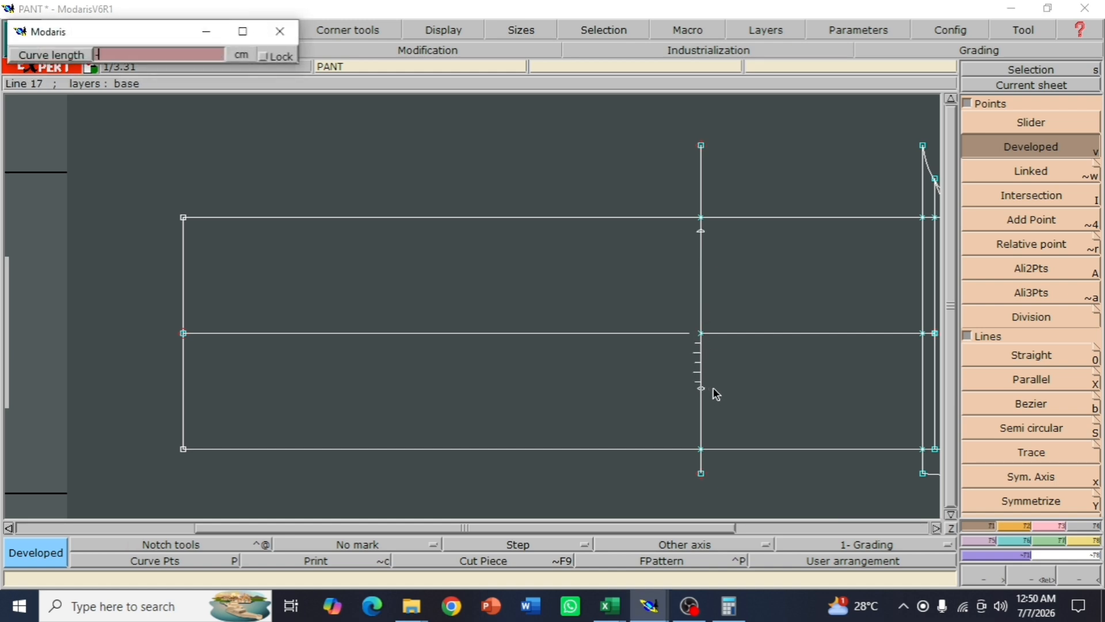
key(Return)
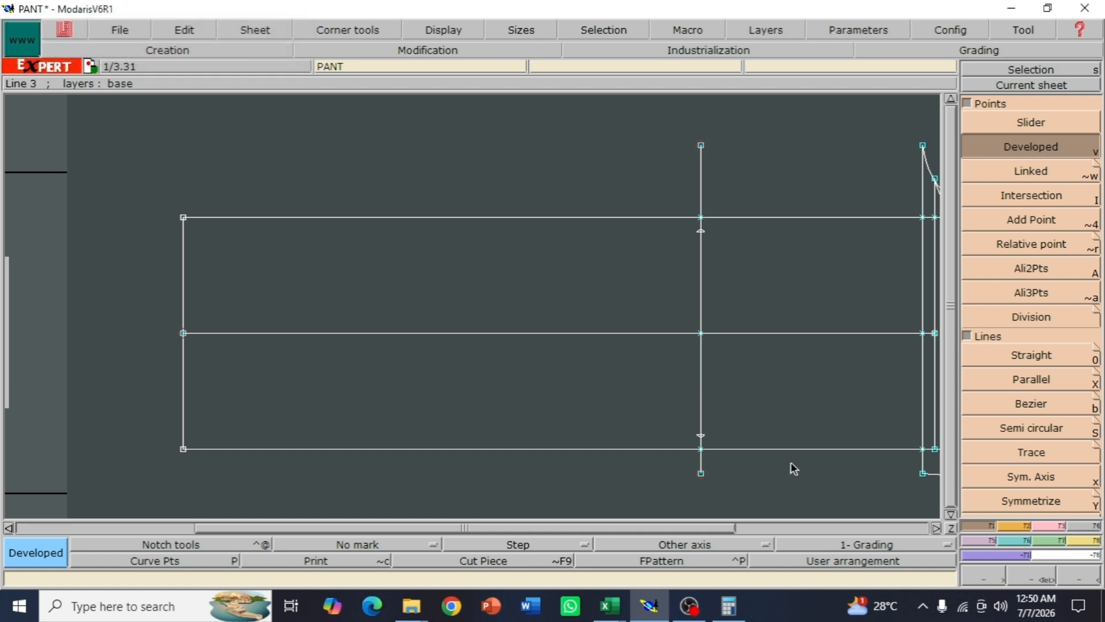
Insert points into the knee line at both 10.5 cm marks
click(427, 50)
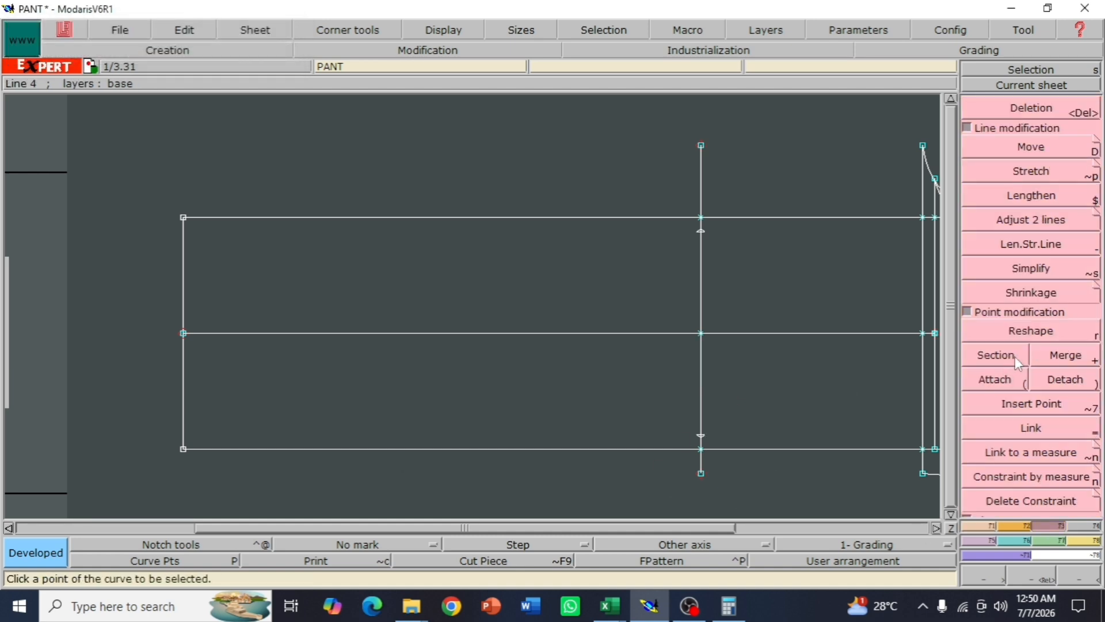
click(1030, 403)
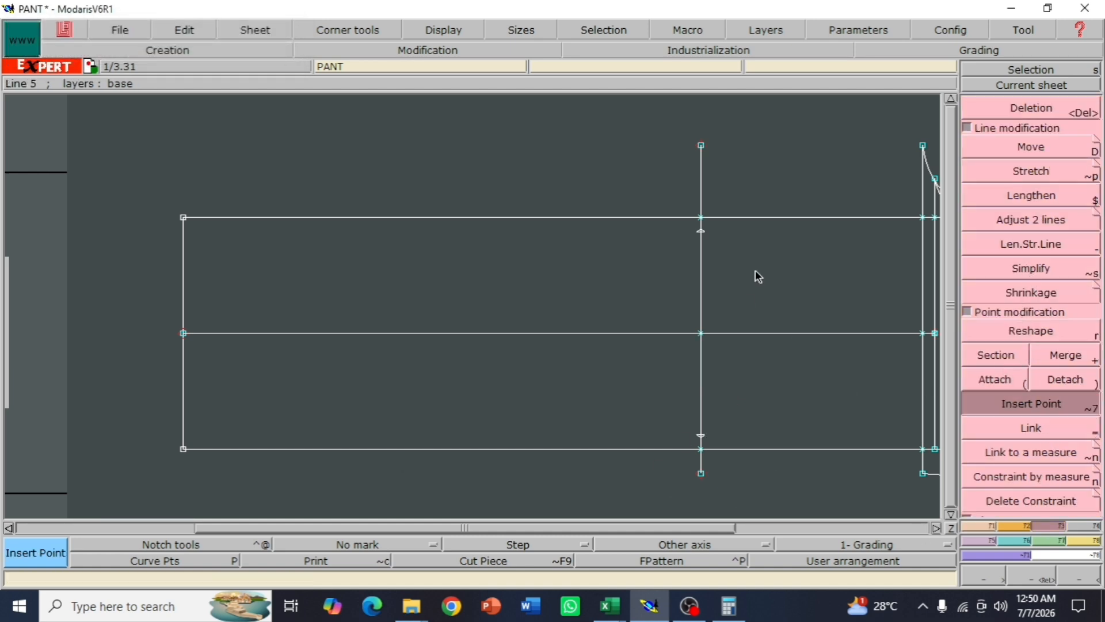
click(702, 231)
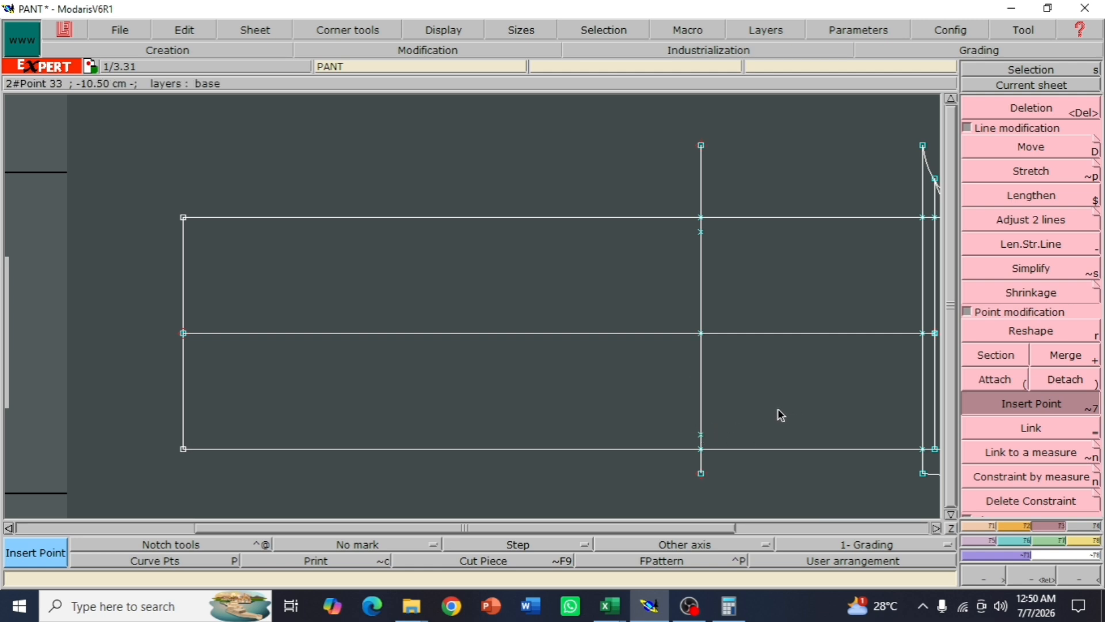
Section the knee line at the upper 10.5 cm point and delete the segment and leftover points above it
key(Return)
drag(546, 109, 834, 340)
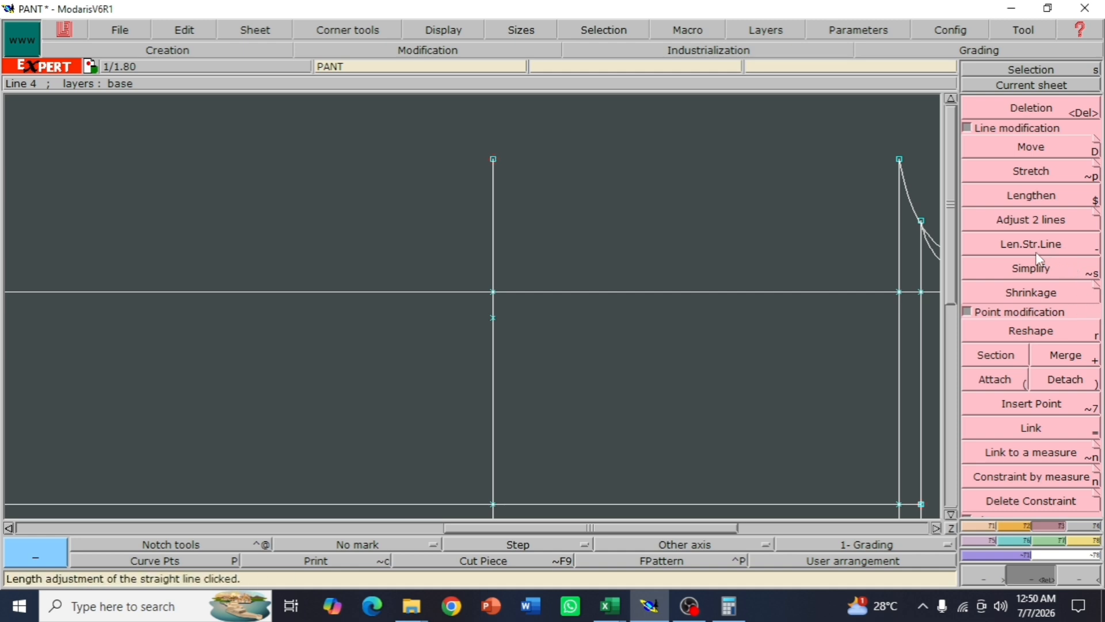
click(1005, 359)
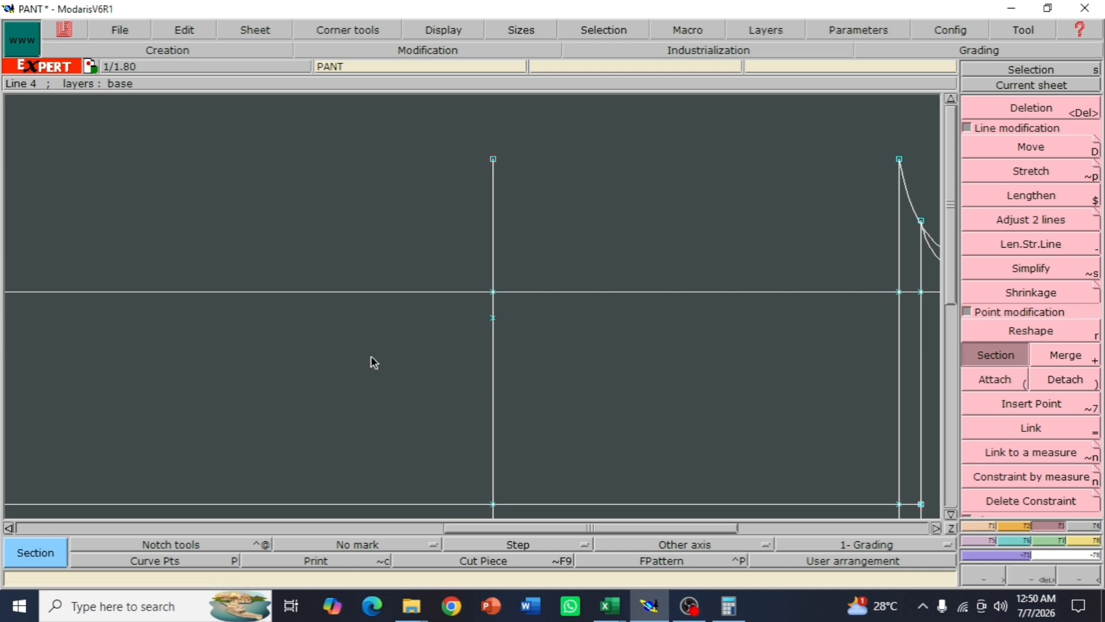
click(493, 318)
key(Delete)
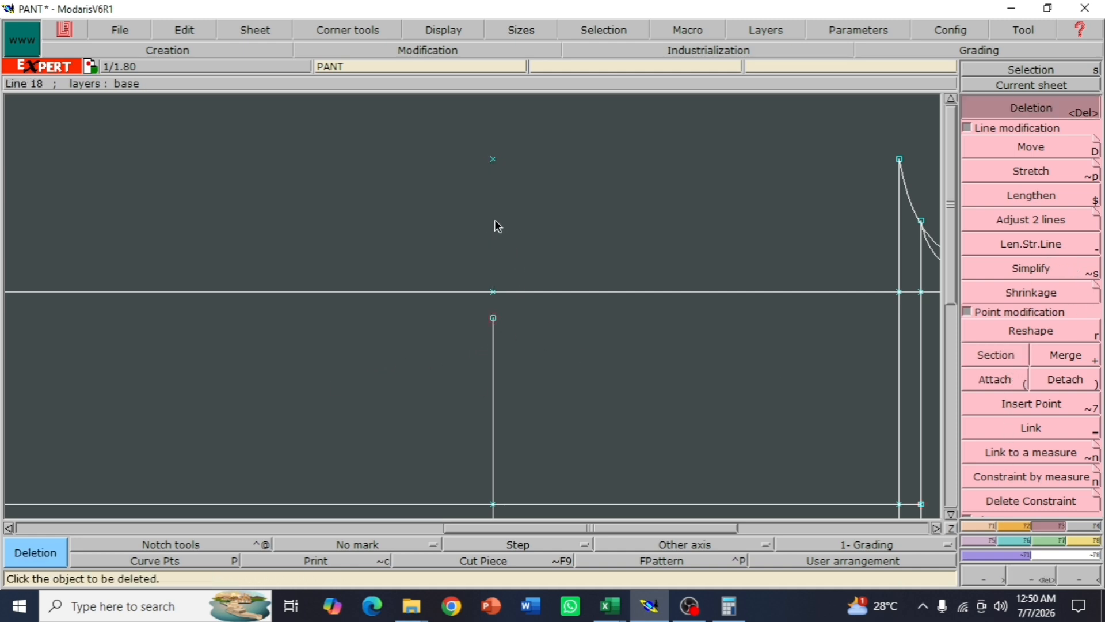
click(492, 159)
click(493, 292)
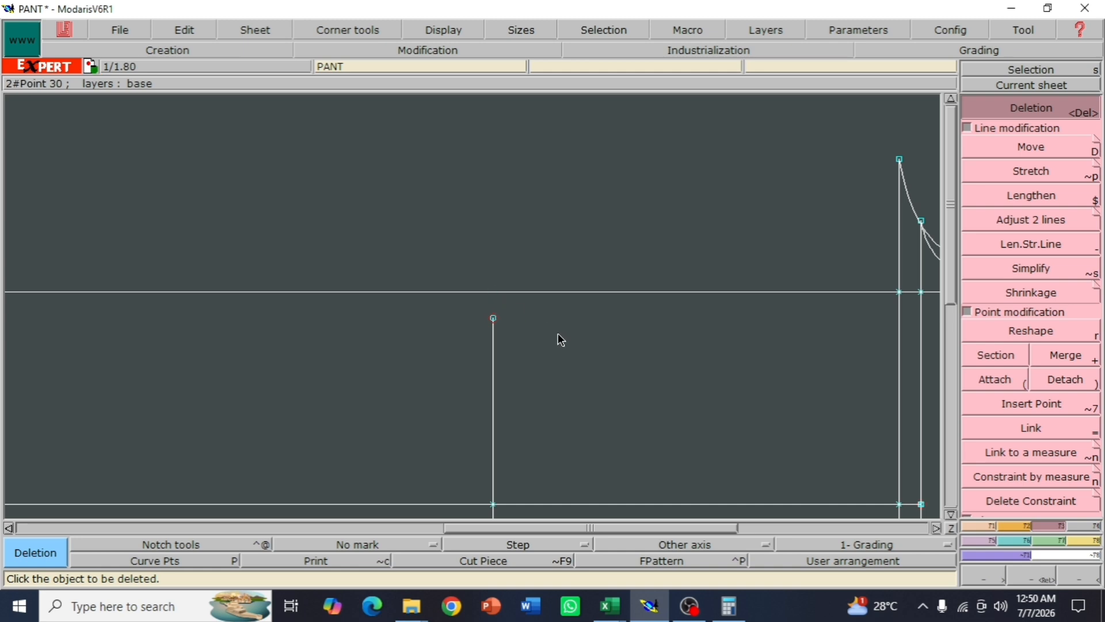
Section the knee line at the lower 10.5 cm point and delete the segment and leftover points below it
click(1090, 579)
click(1090, 578)
key(Return)
drag(369, 260, 547, 448)
click(991, 355)
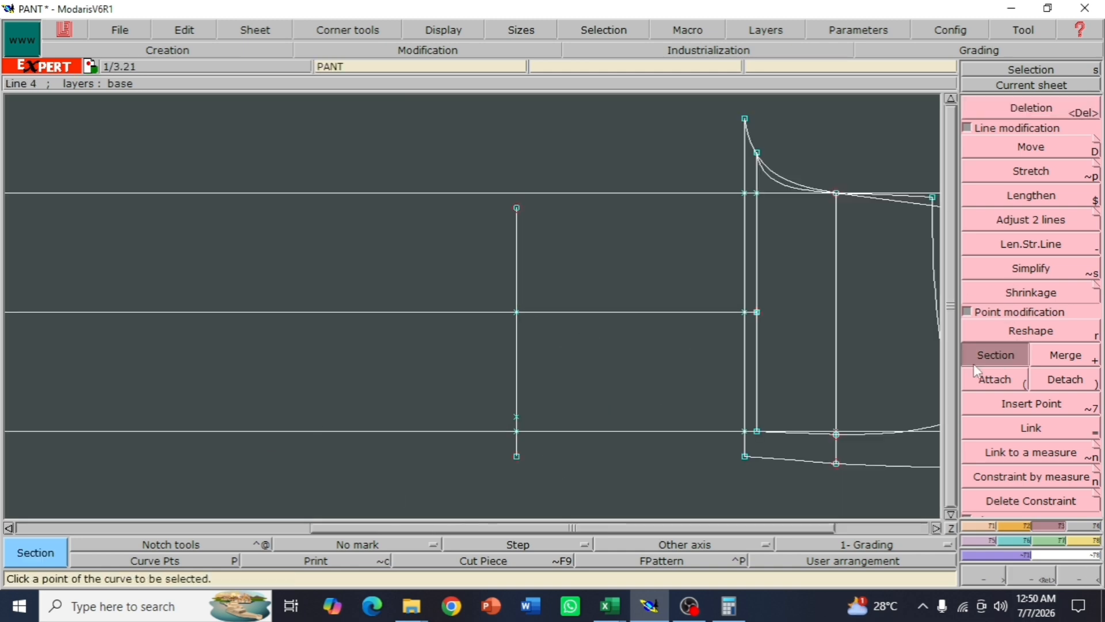
click(517, 417)
key(Delete)
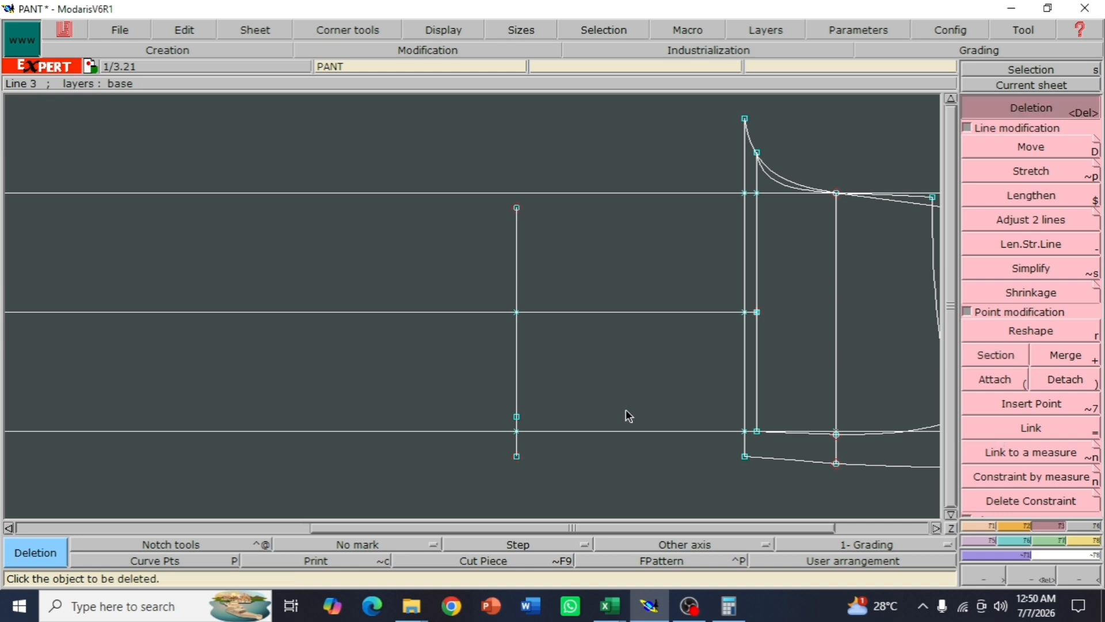
click(517, 452)
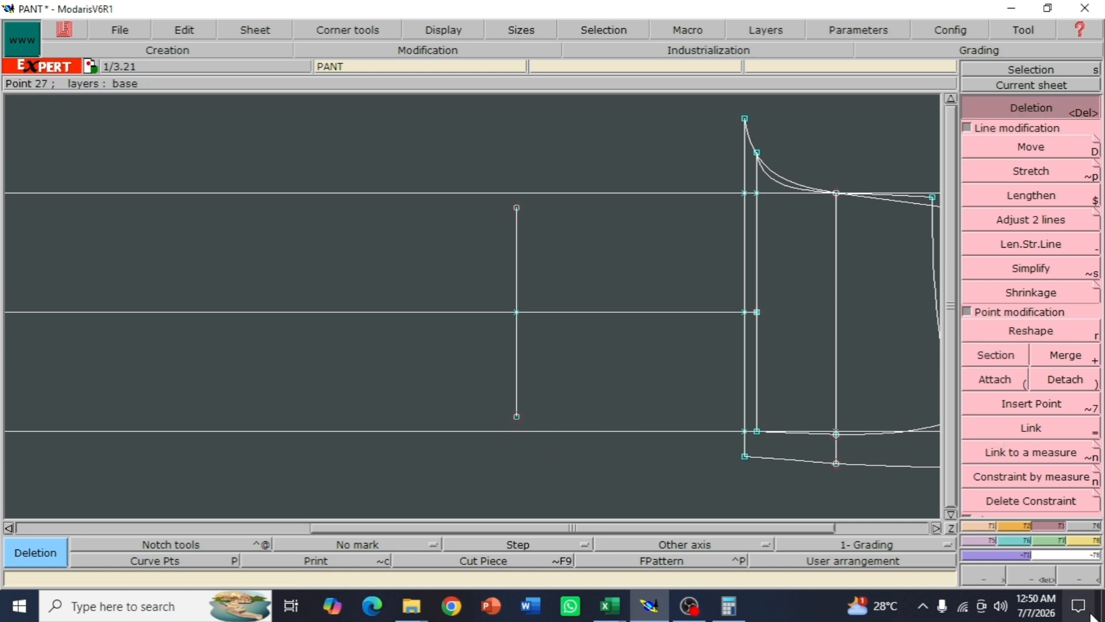
Switch to Excel to read the bottom width in the measurement chart, and return to the hem area in Modaris
key(minus)
drag(540, 369, 657, 438)
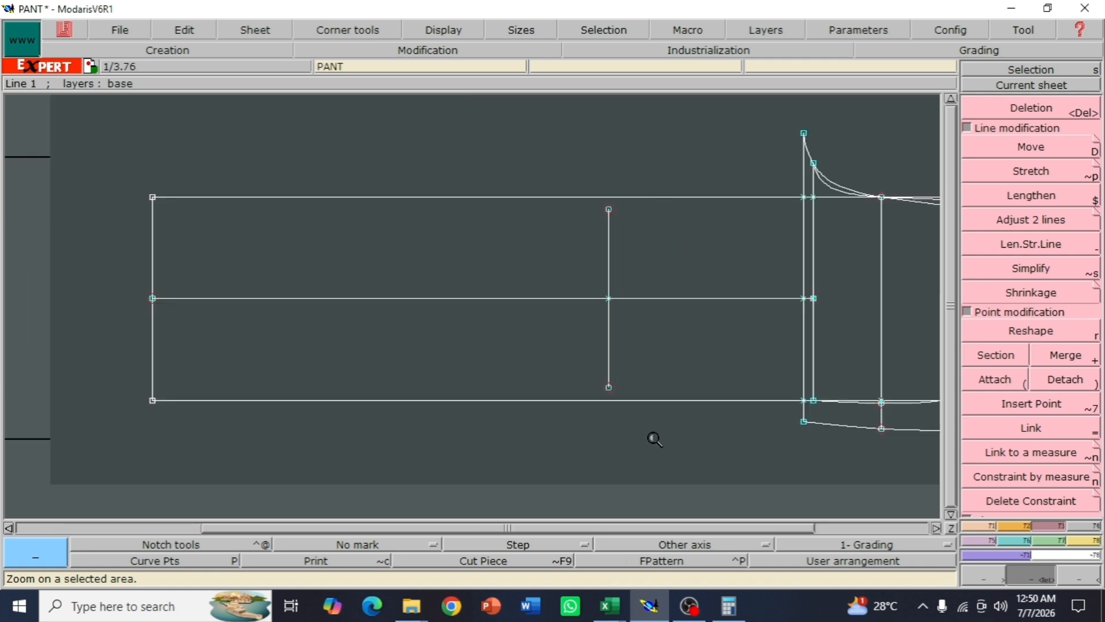
drag(94, 155, 450, 479)
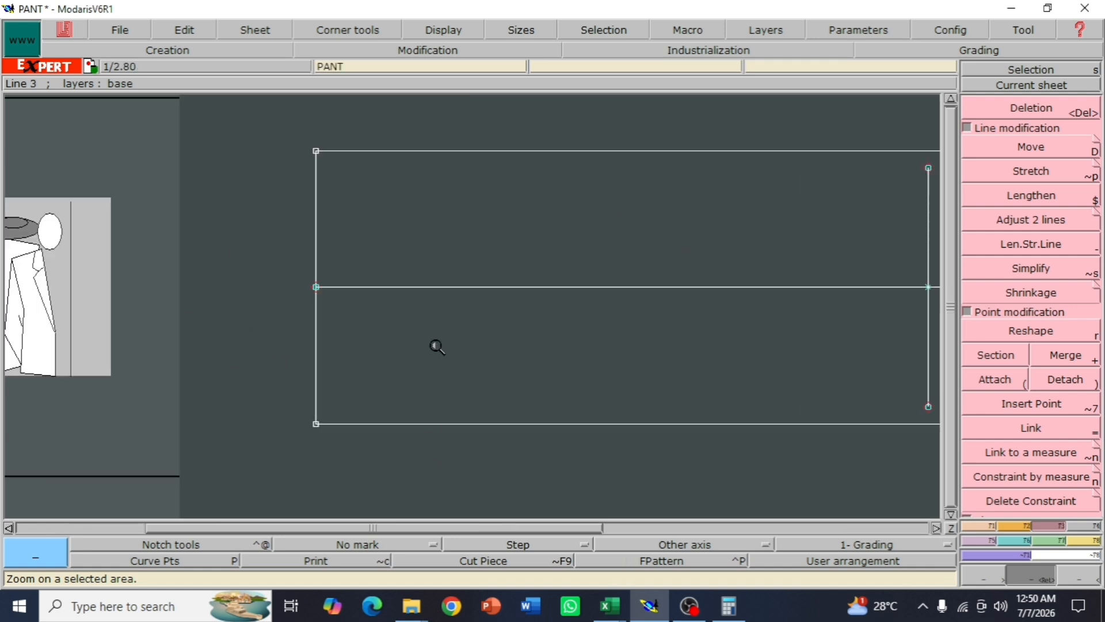
click(609, 609)
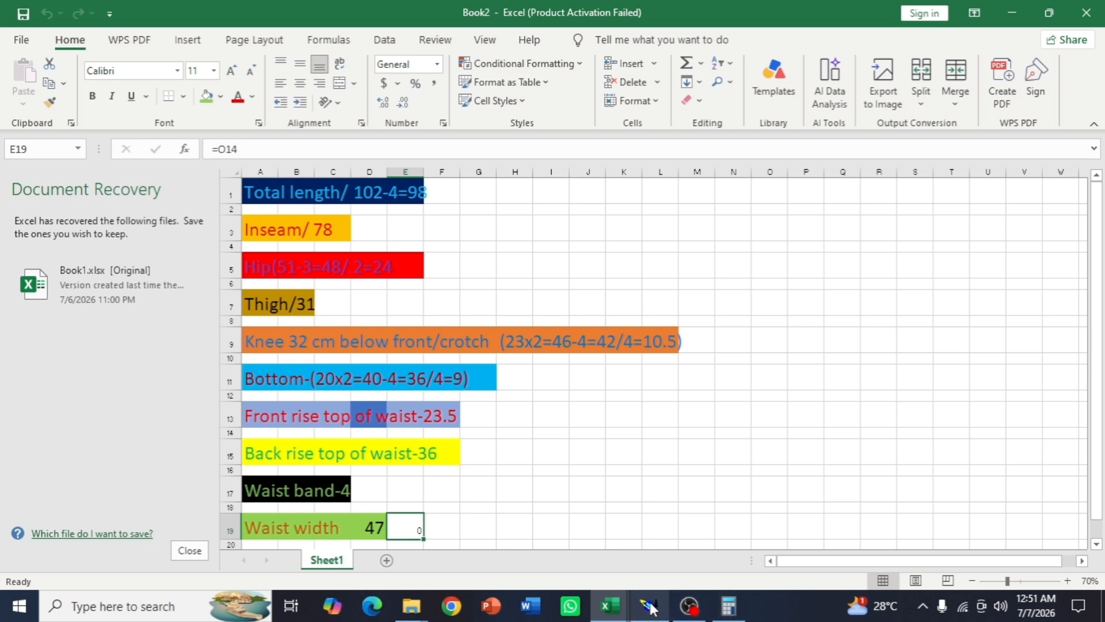
click(652, 541)
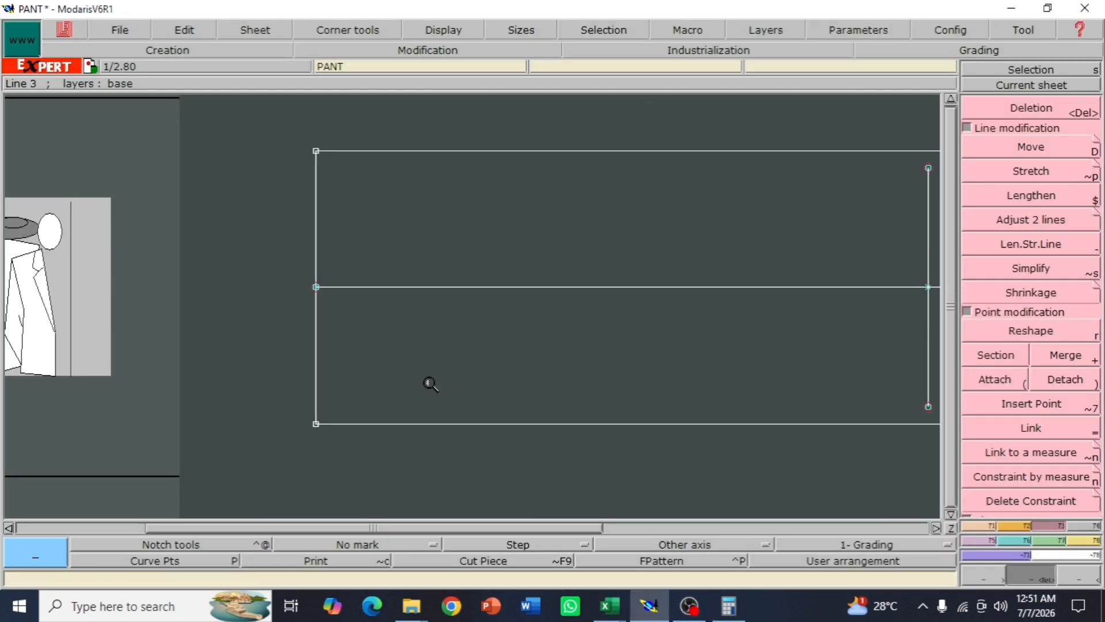
Mark developed points 9 cm above and 9 cm below the centre point on the hem line
click(982, 528)
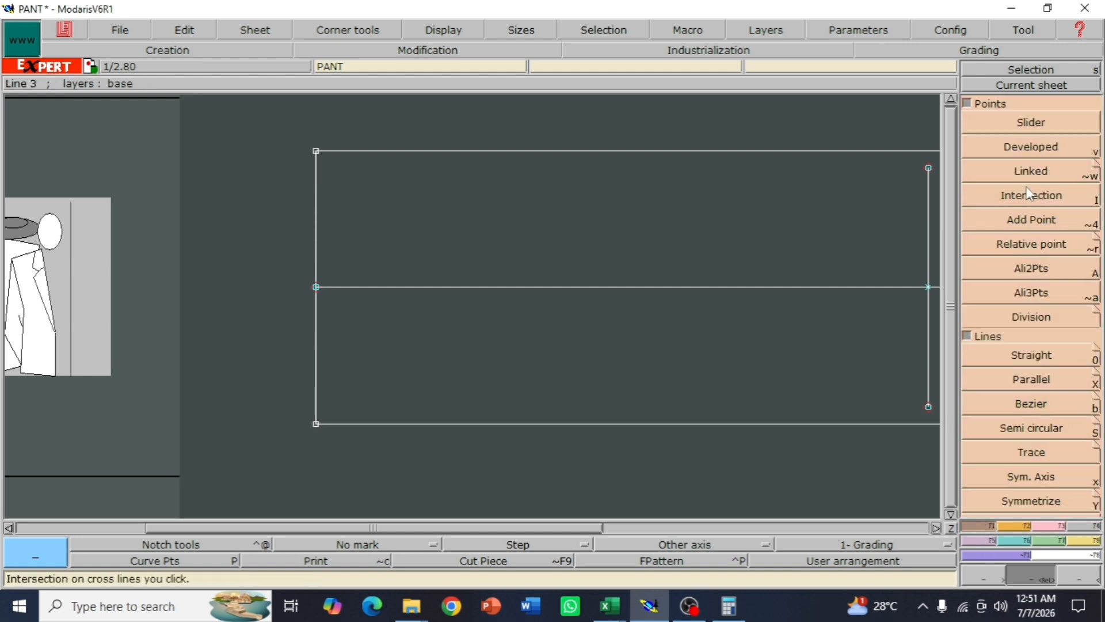
click(1029, 147)
click(316, 287)
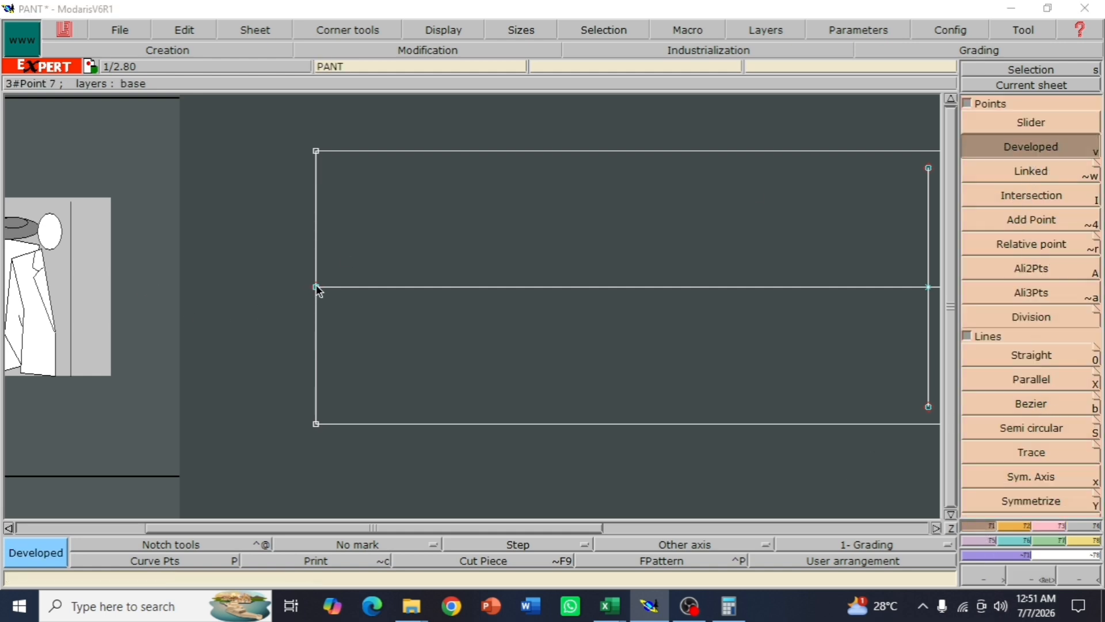
key(Down)
text(-9)
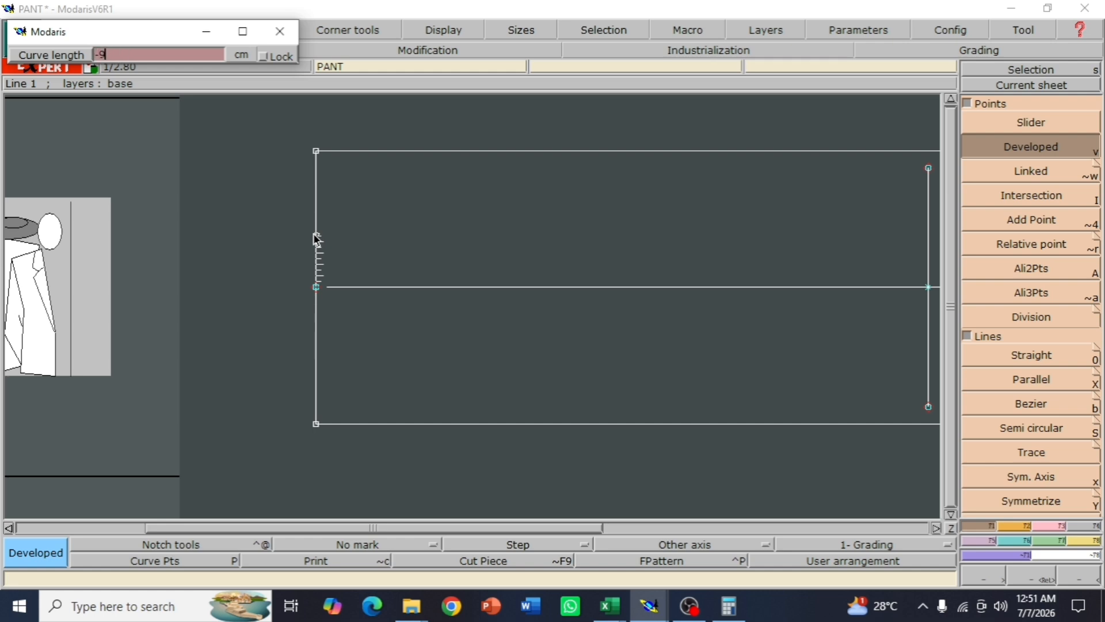
key(Return)
click(316, 286)
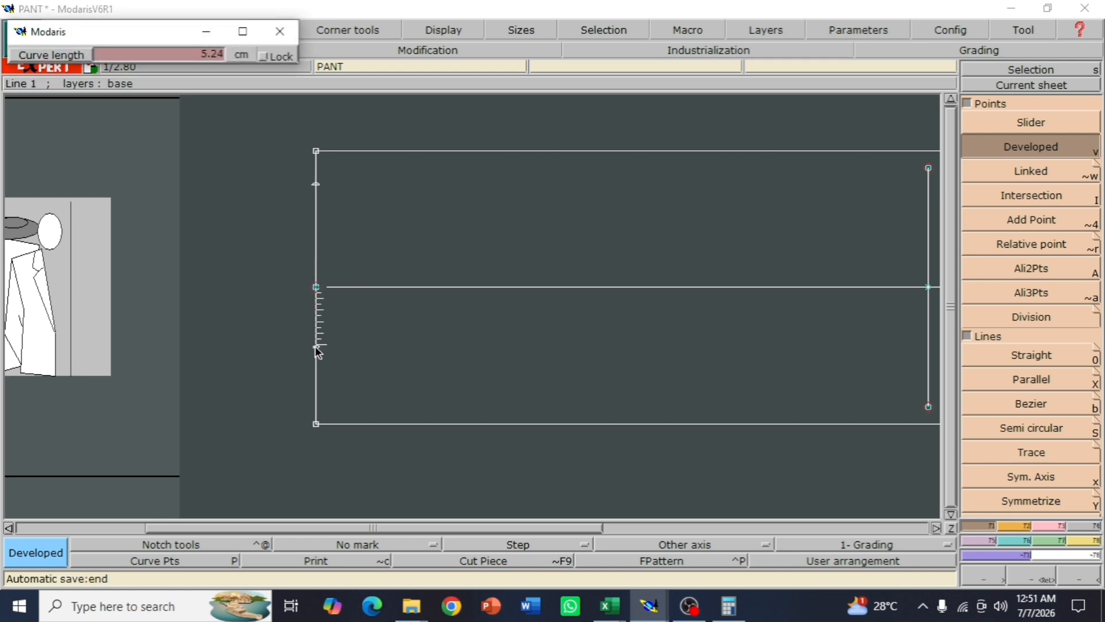
key(Down)
key(Return)
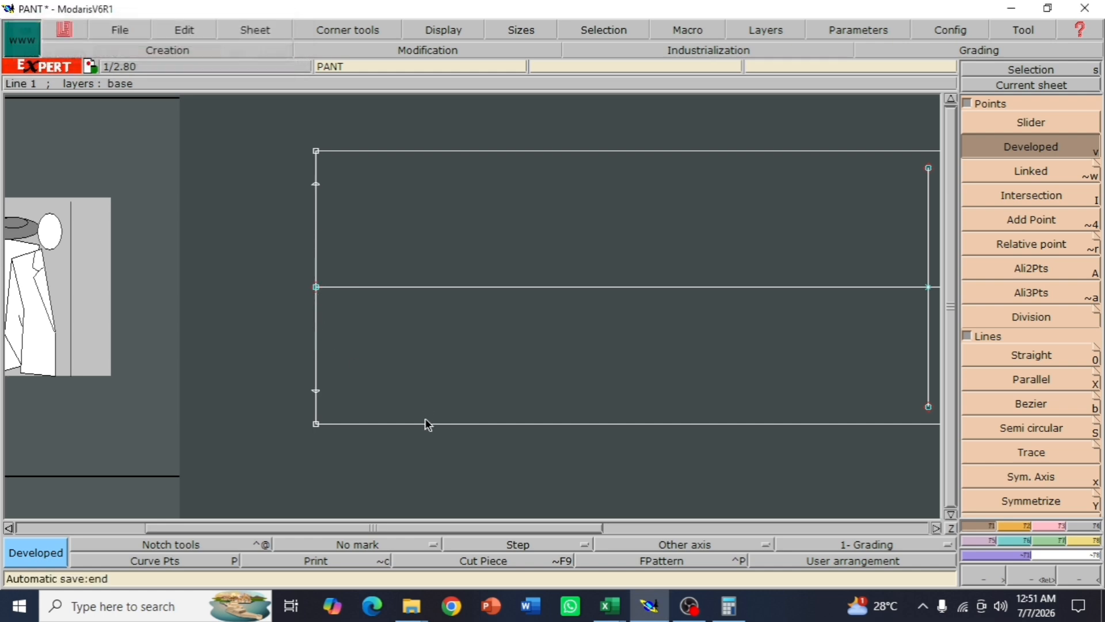
Insert points at both 9 cm marks and section the hem line at each of them
click(1048, 525)
click(1017, 409)
click(321, 390)
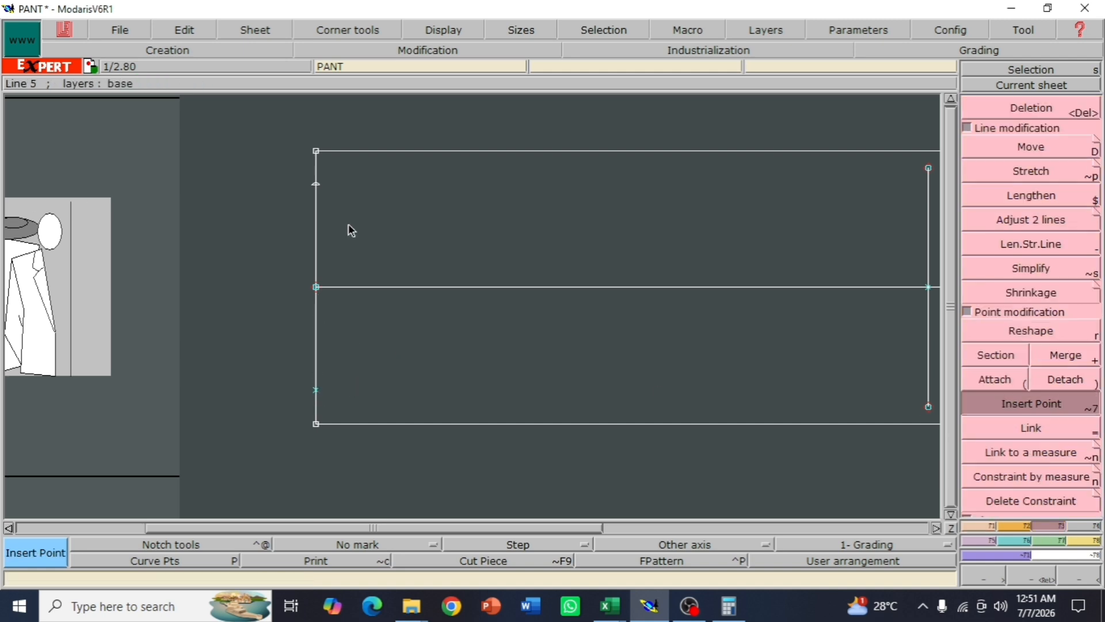
click(316, 185)
click(996, 354)
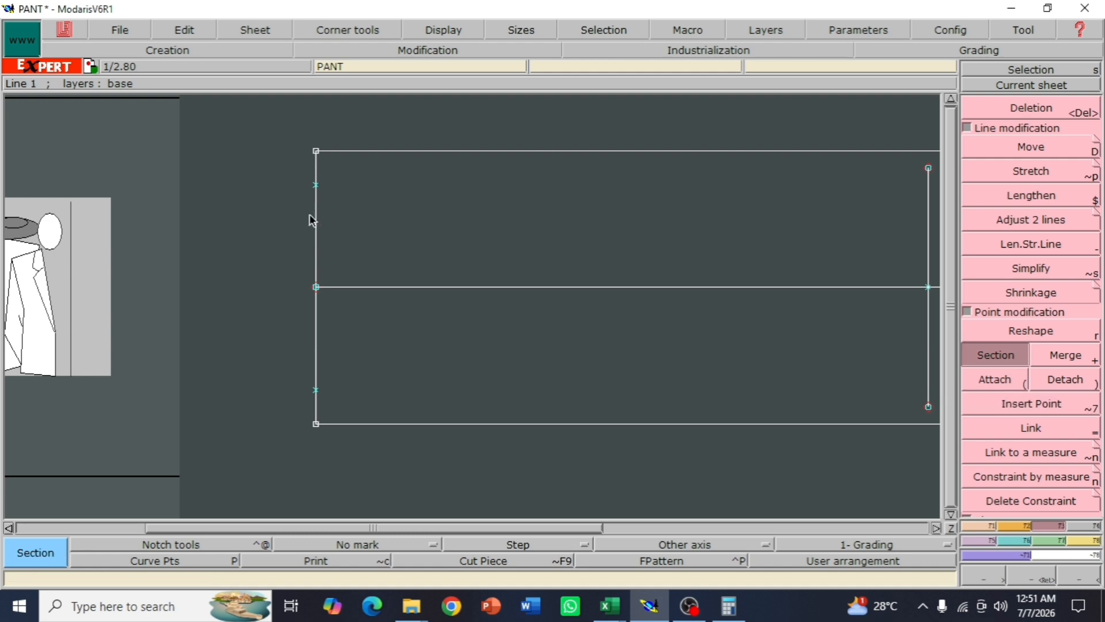
click(316, 185)
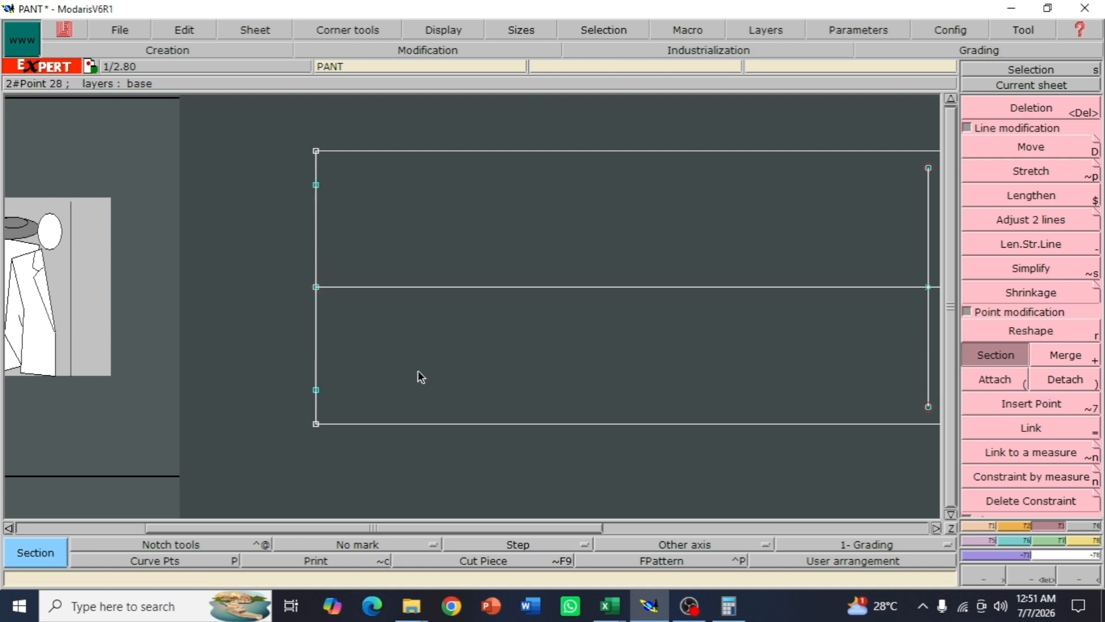
Delete the lengthwise centre line and the hem line segments outside the two 9 cm points
key(Delete)
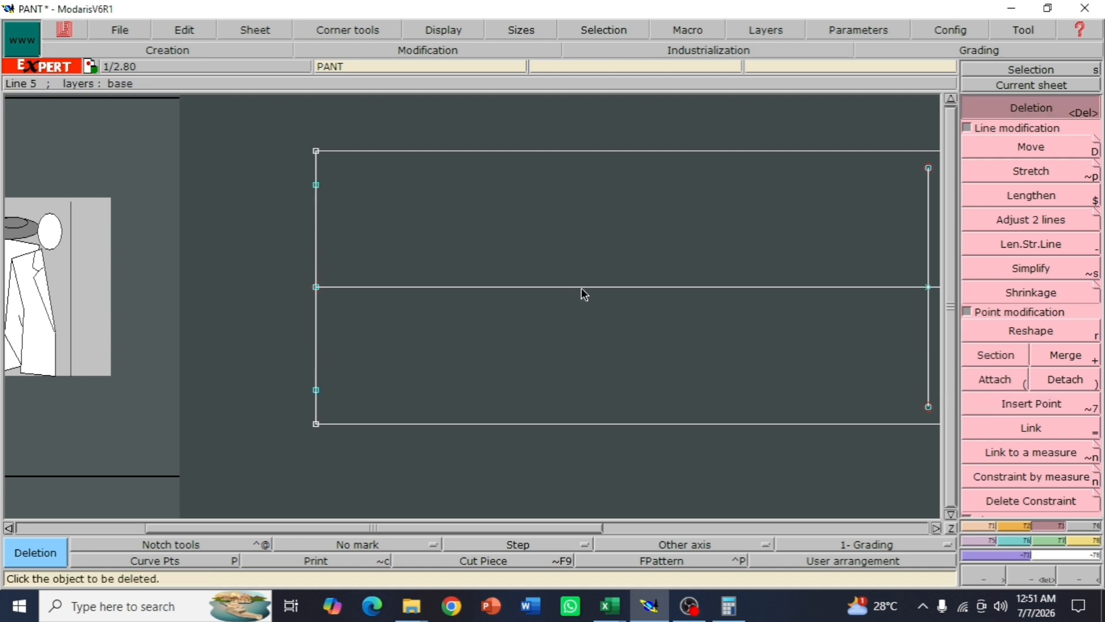
click(582, 289)
scroll(508, 277, down, 2)
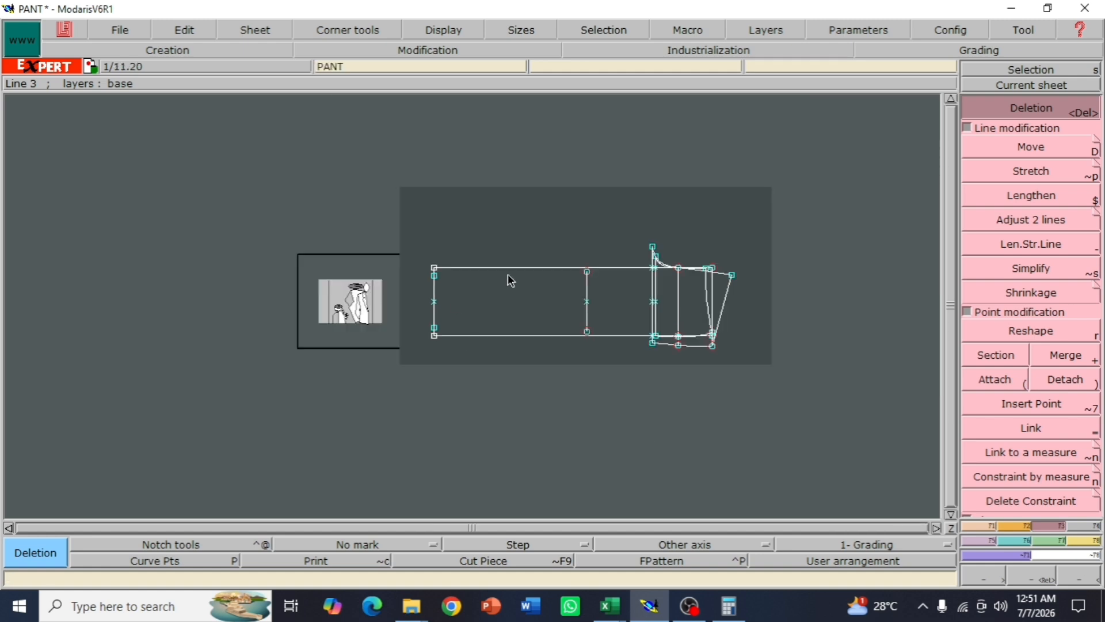
key(z)
drag(334, 216, 754, 385)
drag(138, 169, 737, 438)
drag(42, 176, 420, 477)
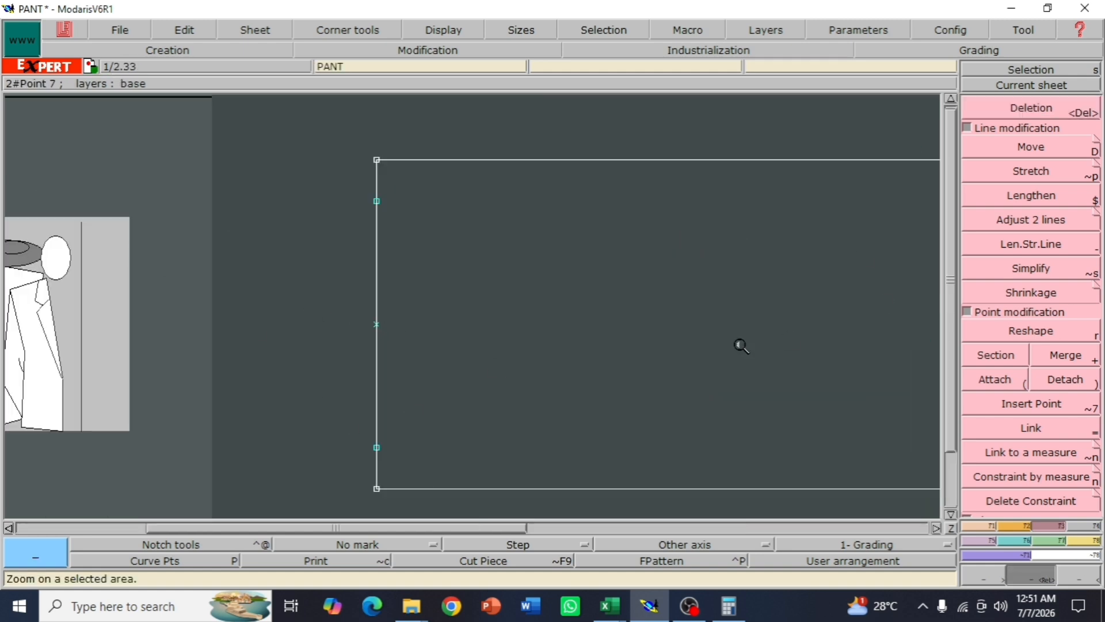
key(Delete)
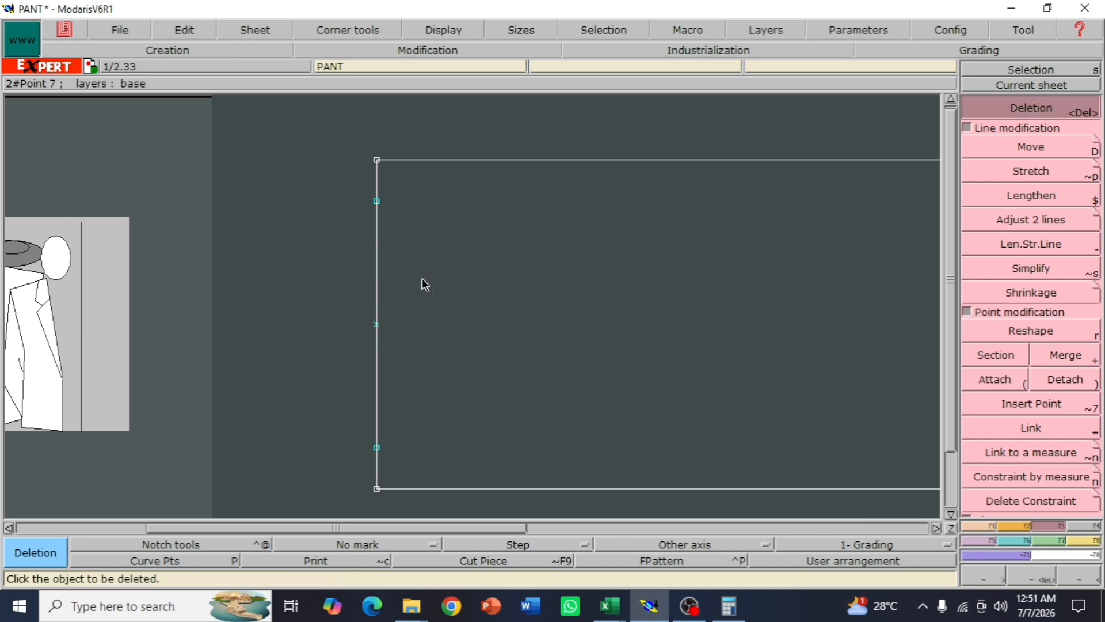
click(377, 464)
click(1078, 579)
click(1078, 579)
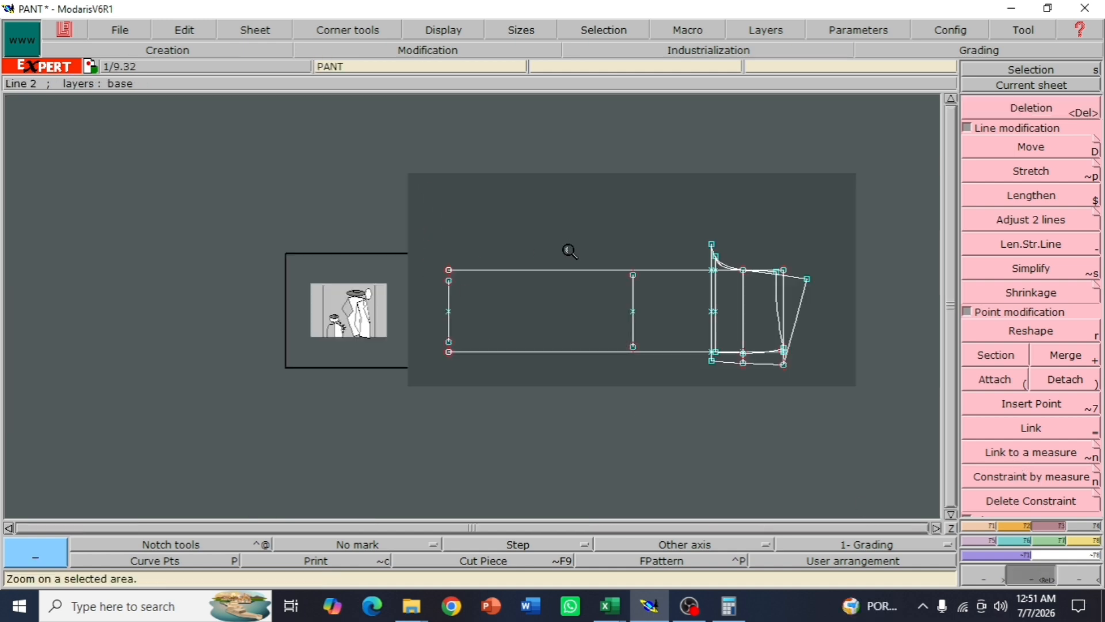
Draw the front inseam as a Bezier line from the upper hem end through the upper knee end to the front crotch point
drag(375, 180, 837, 415)
drag(74, 181, 779, 456)
click(979, 528)
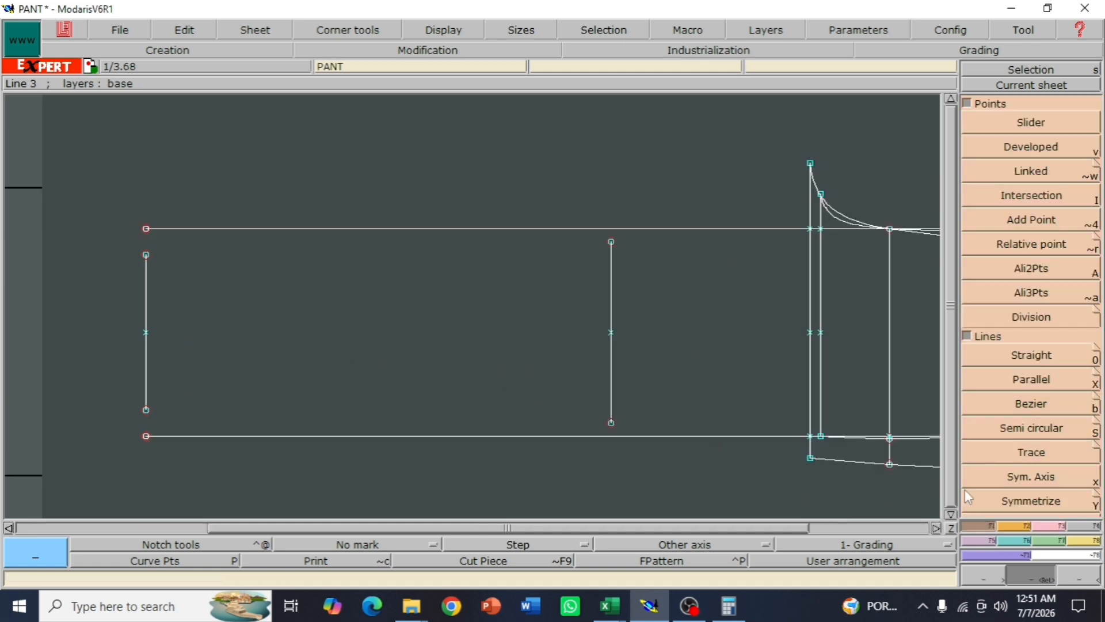
click(1027, 404)
click(146, 255)
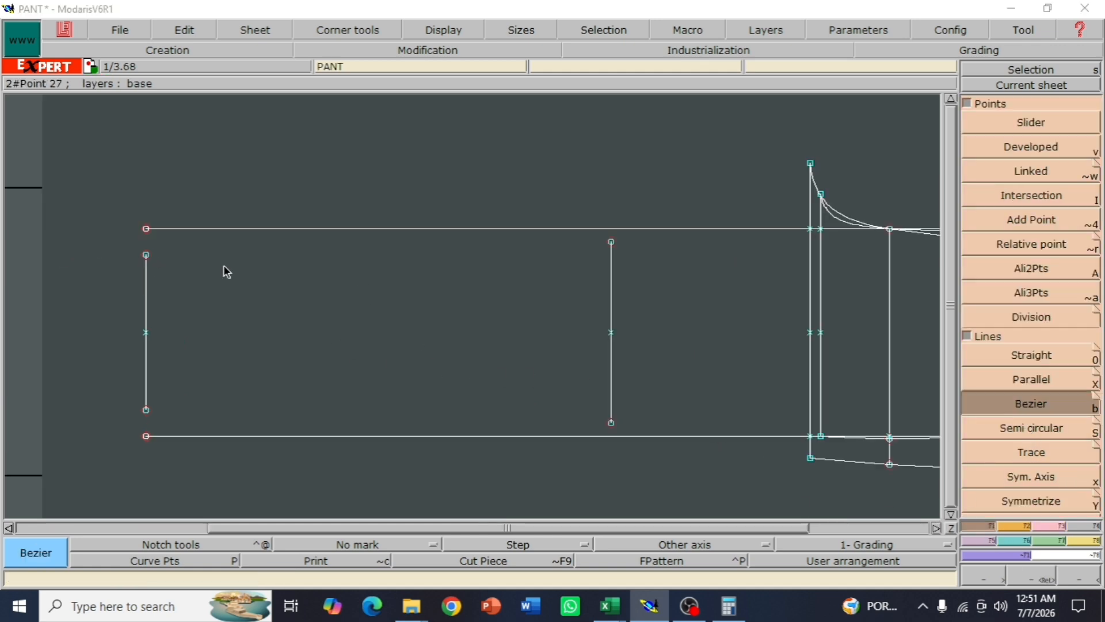
click(612, 242)
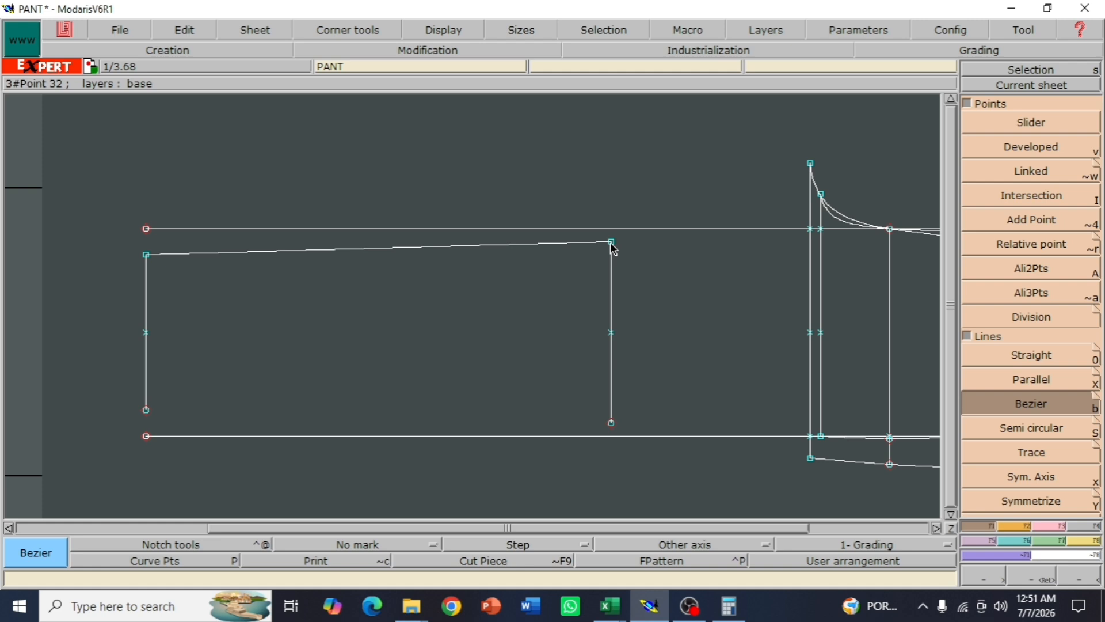
click(821, 194)
Draw the front side seam with Bezier from the lower hem end through the lower knee end to the front crotch line's lower end
click(147, 409)
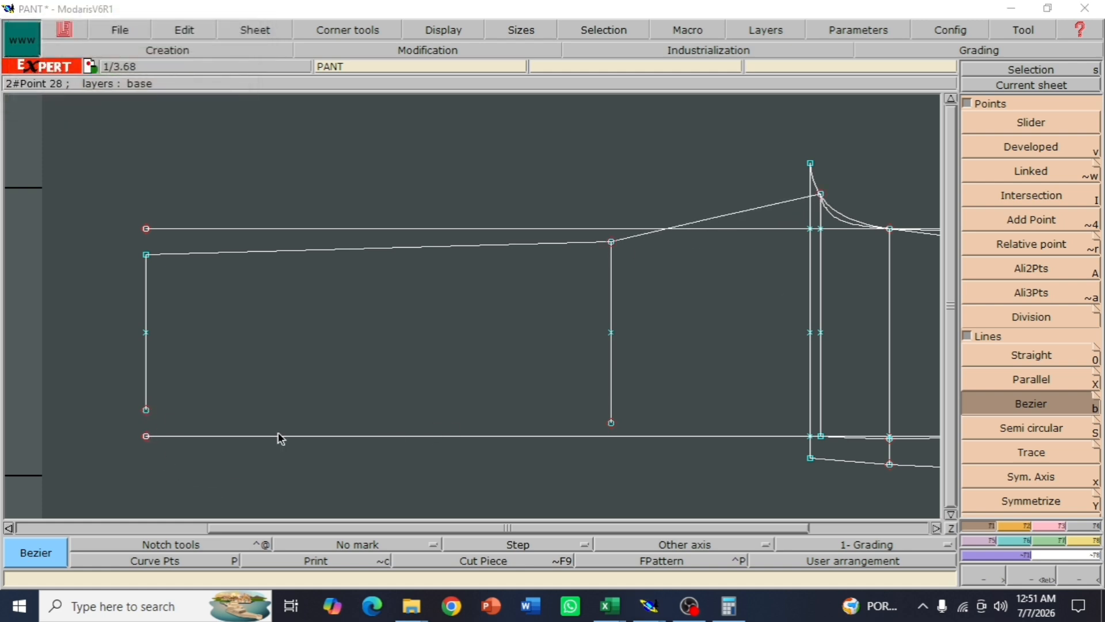
click(611, 423)
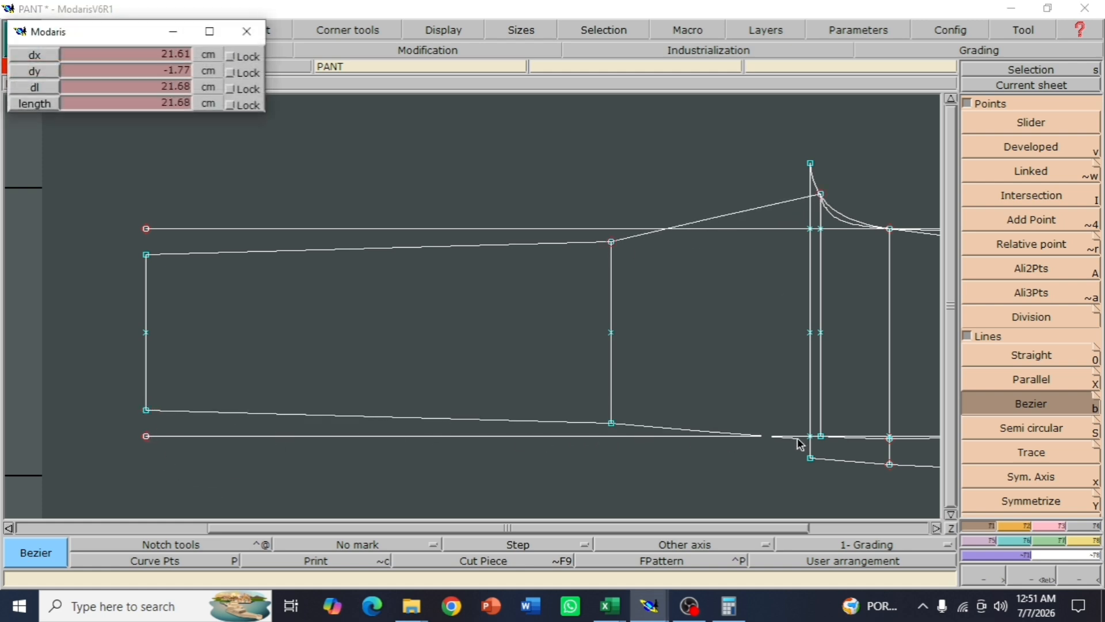
click(820, 436)
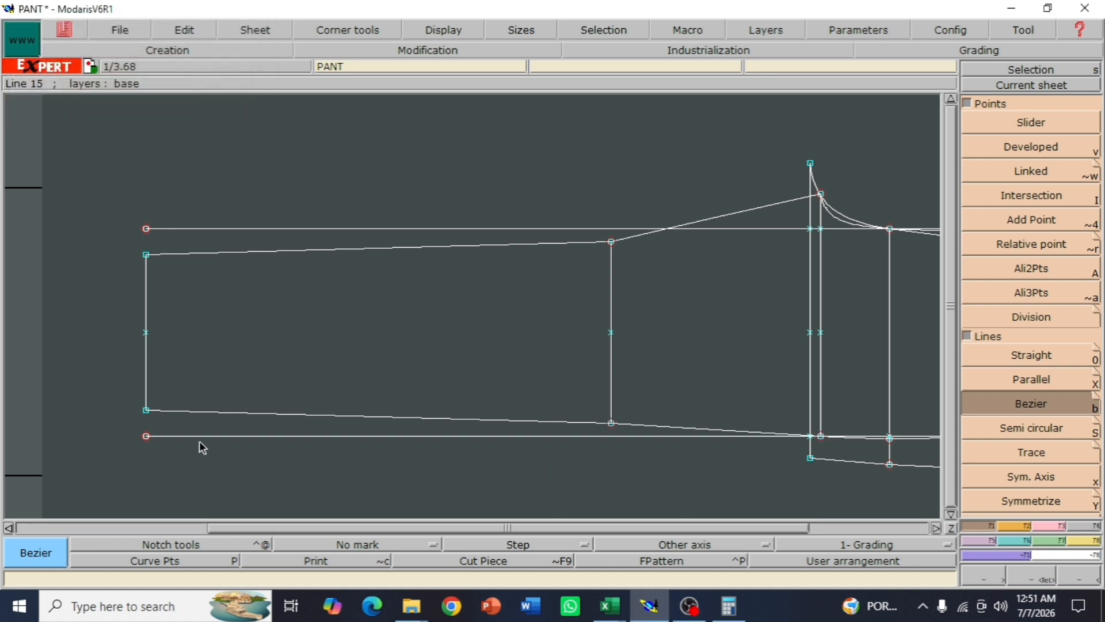
Delete the lower and upper lengthwise construction lines of the original rectangle
key(Delete)
click(217, 438)
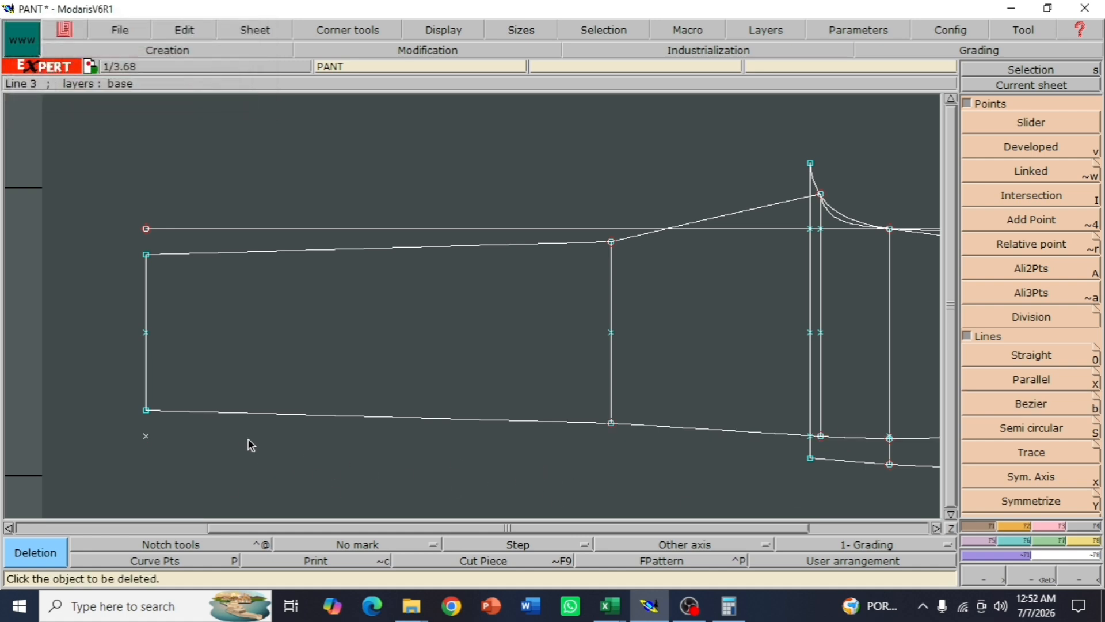
click(539, 231)
Delete the two leftover corner points above and below the hem line
key(z)
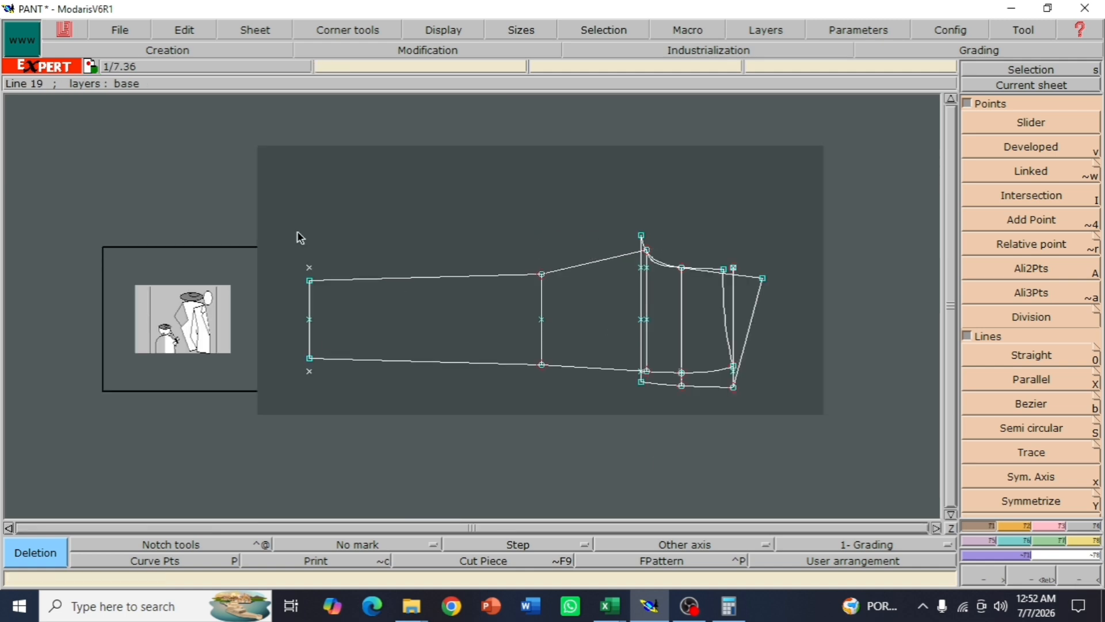
drag(268, 191, 755, 426)
key(Delete)
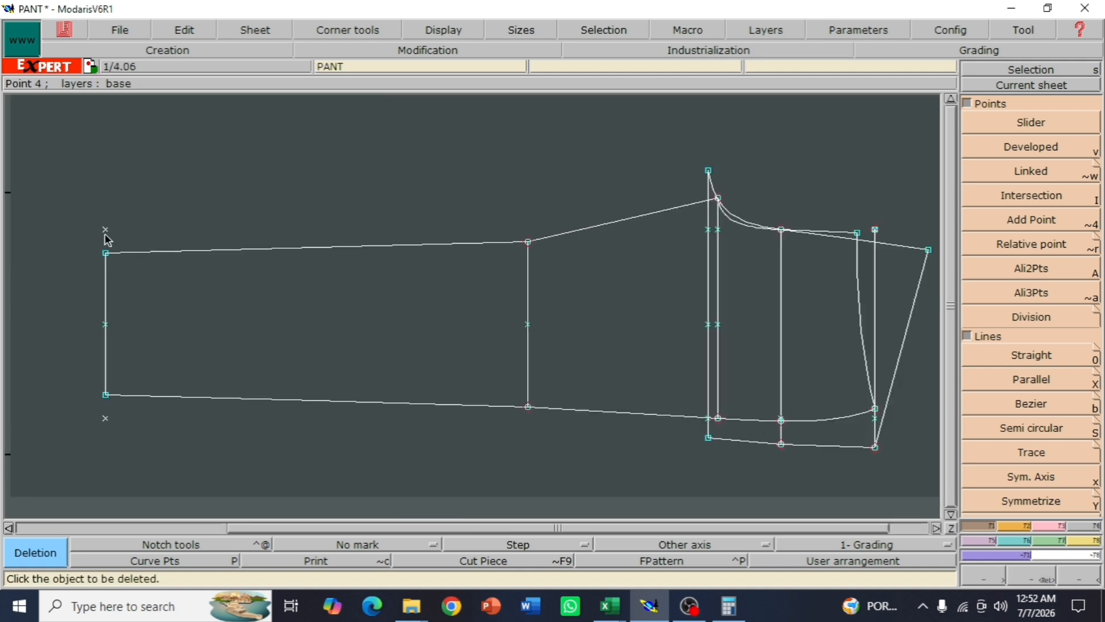
click(105, 418)
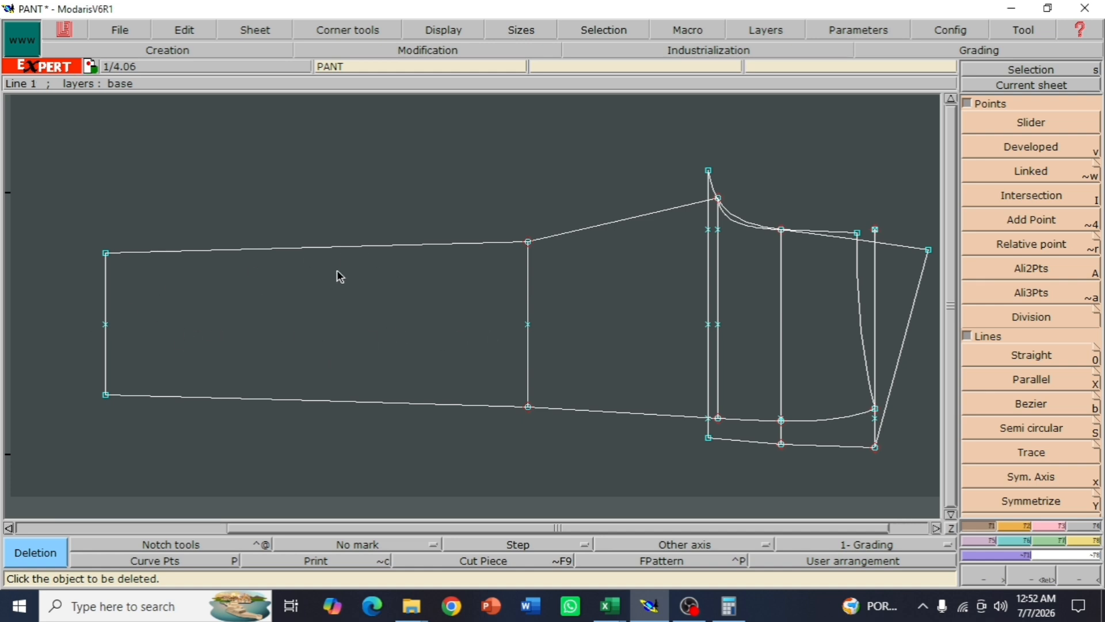
Display the curve handles and reshape the front inseam between knee and crotch into a smooth inward curve
drag(37, 155, 760, 374)
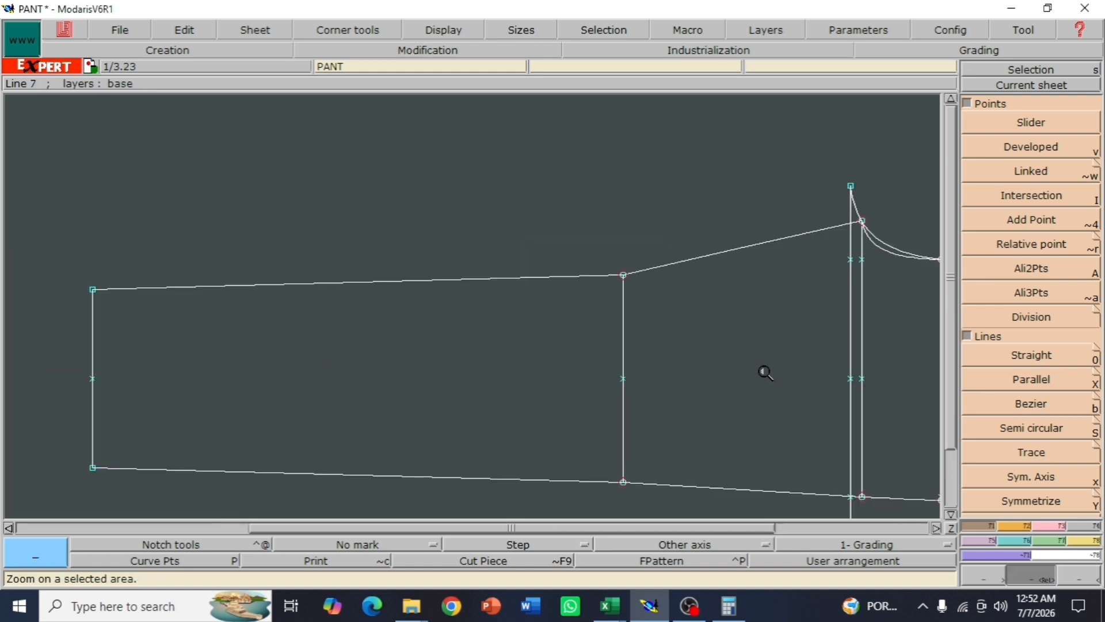
drag(882, 346, 901, 359)
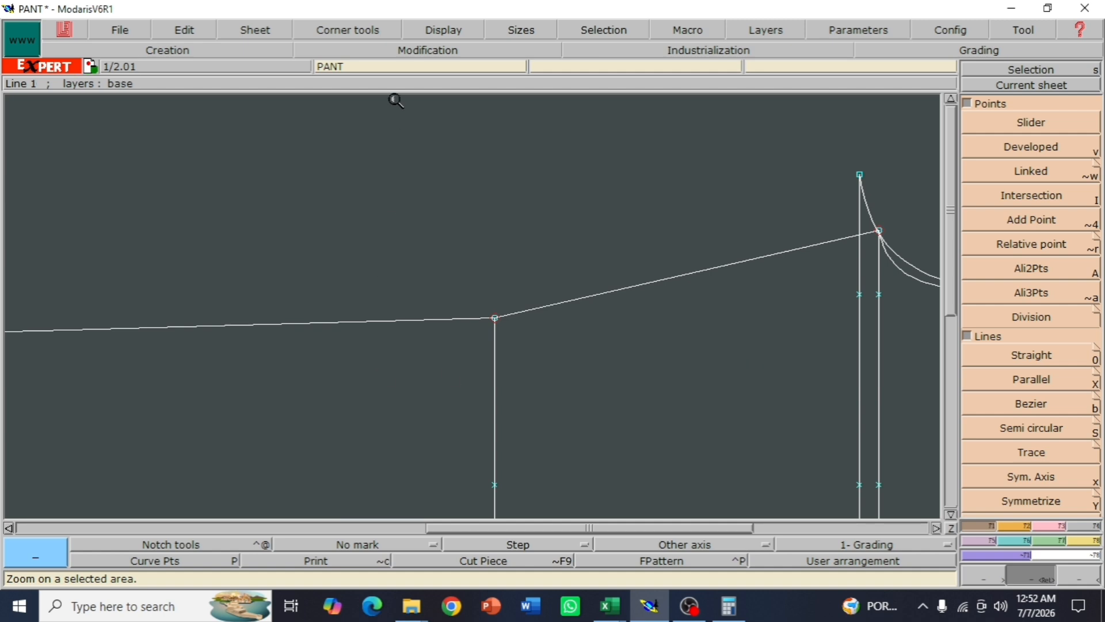
click(447, 32)
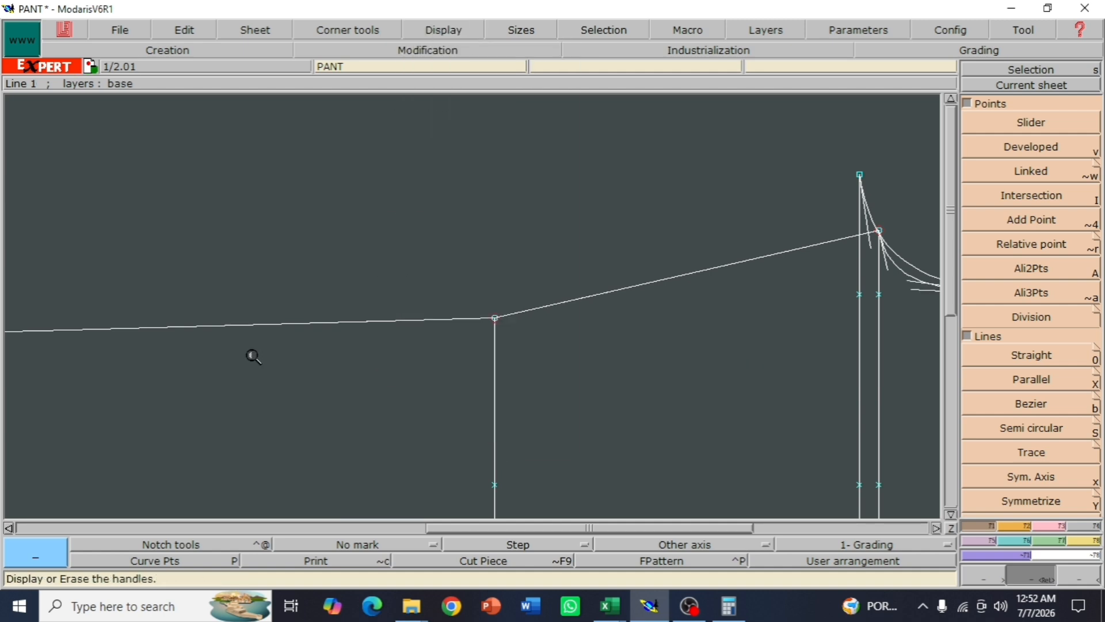
click(464, 246)
click(1054, 528)
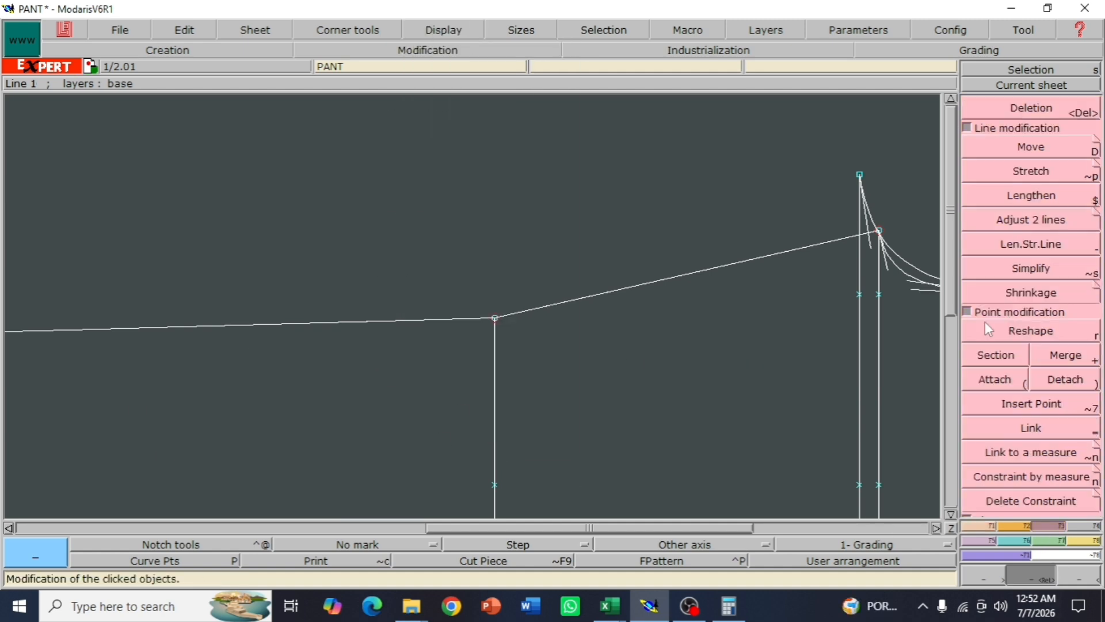
click(1016, 335)
click(580, 299)
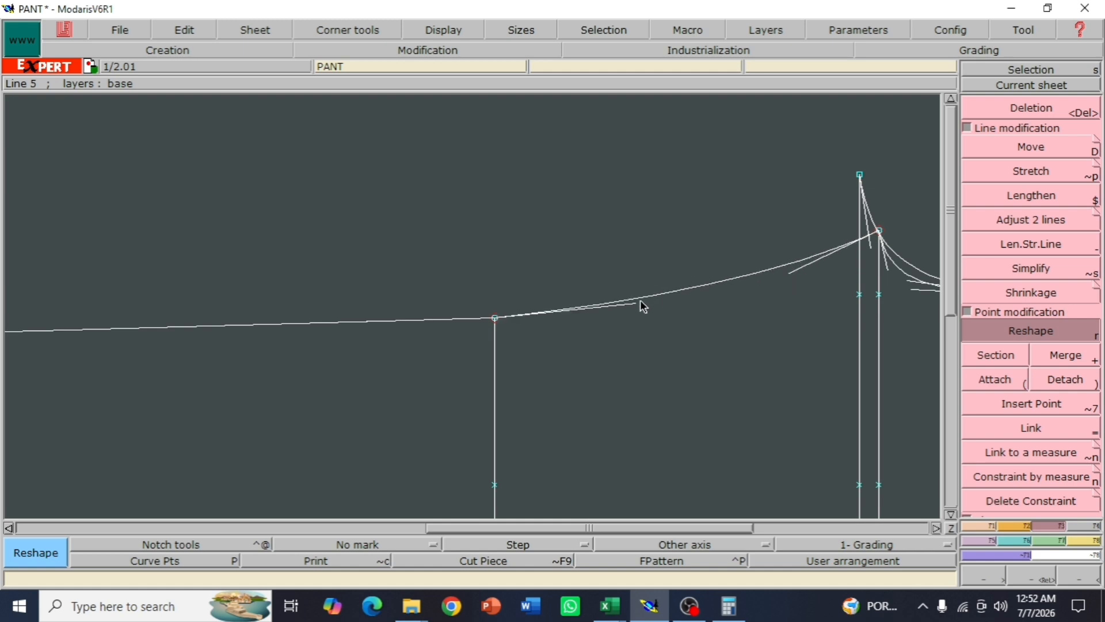
click(784, 275)
Reshape the front side seam between the knee and the crotch line into a slight curve
click(1055, 571)
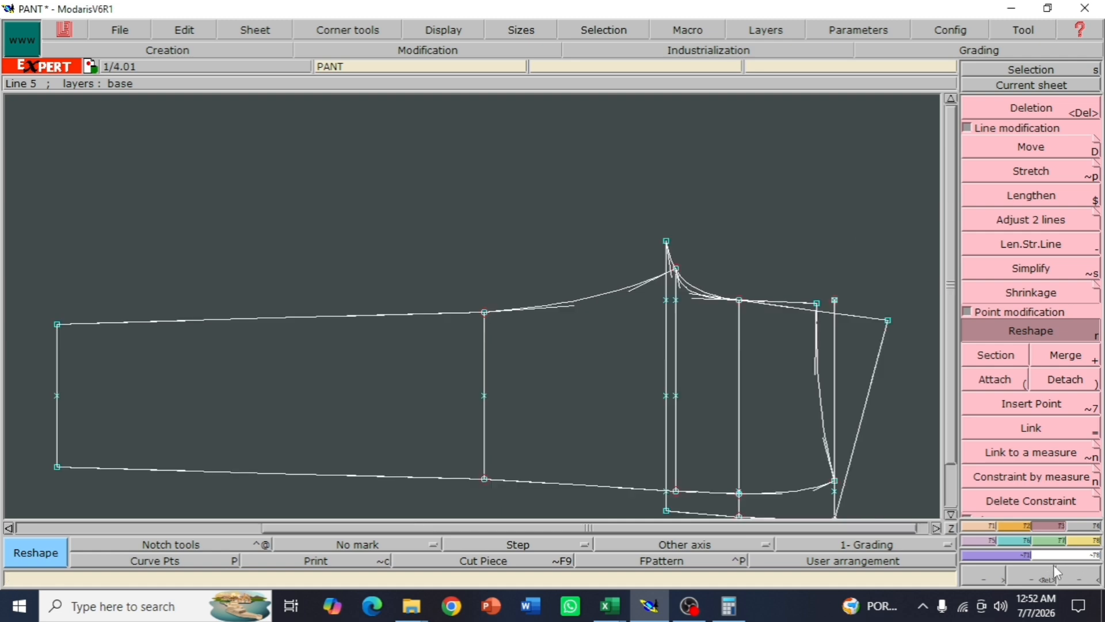
click(1055, 571)
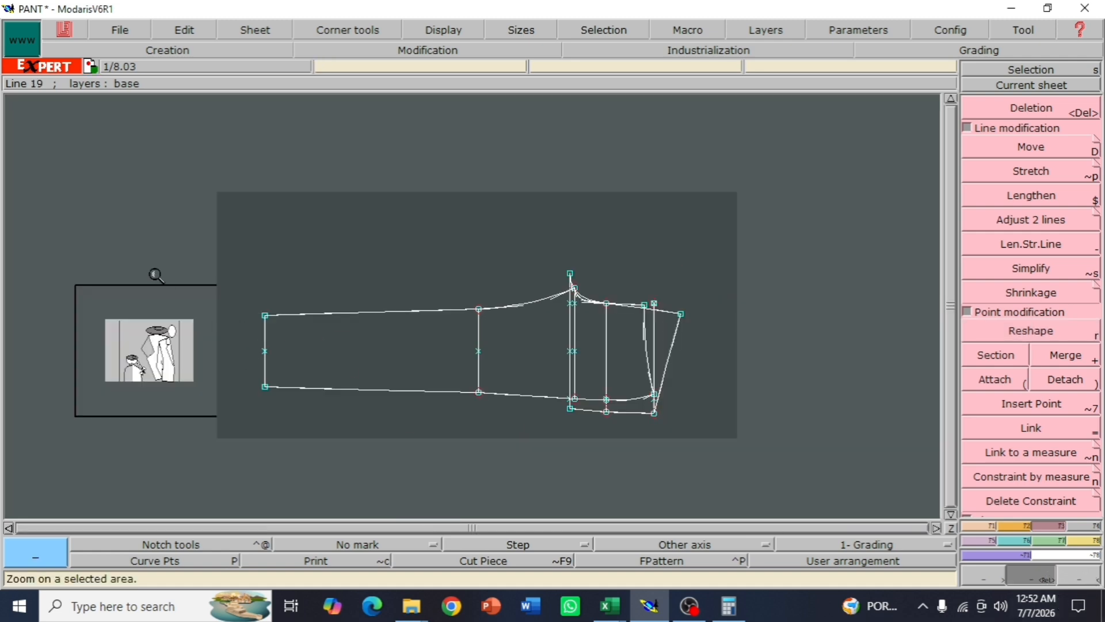
drag(155, 274, 690, 439)
drag(205, 234, 842, 448)
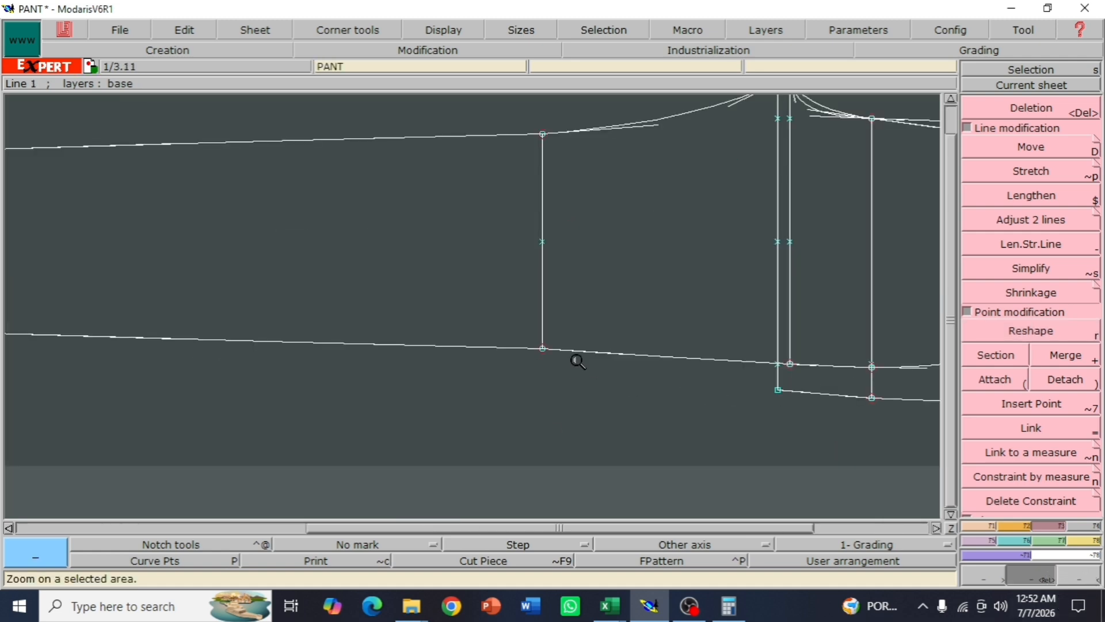
drag(464, 284, 869, 424)
click(869, 424)
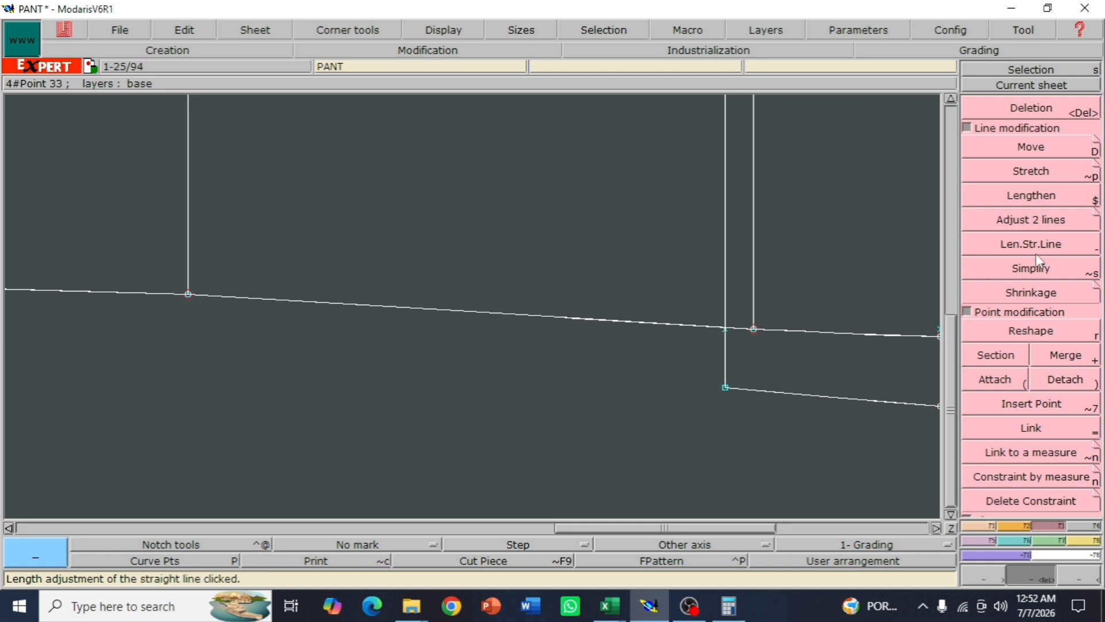
click(1028, 334)
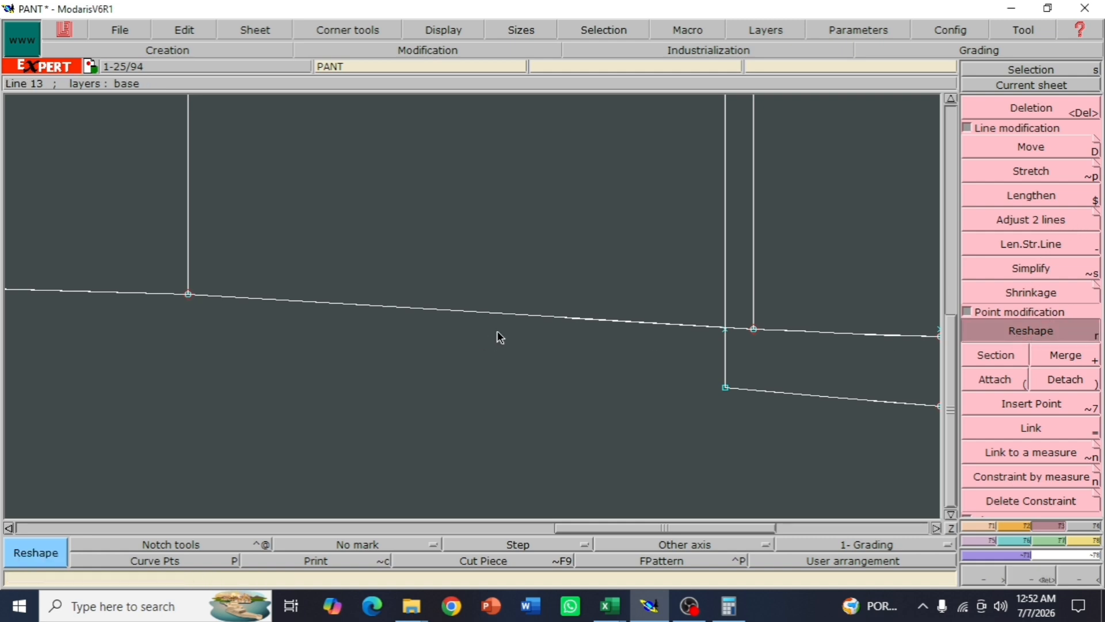
click(583, 320)
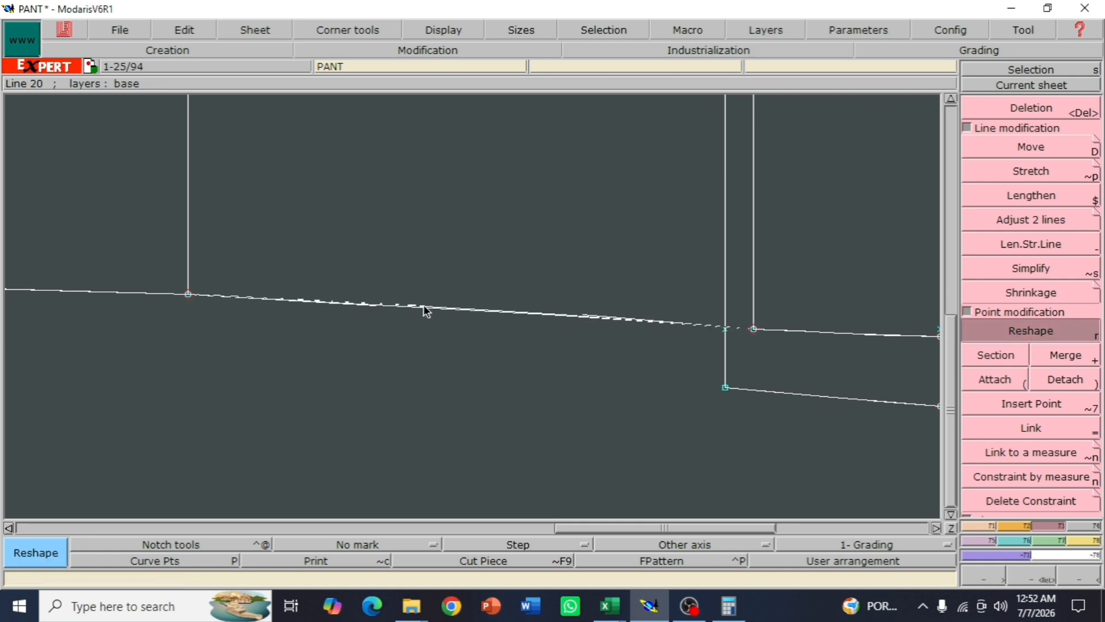
click(1080, 576)
click(1033, 575)
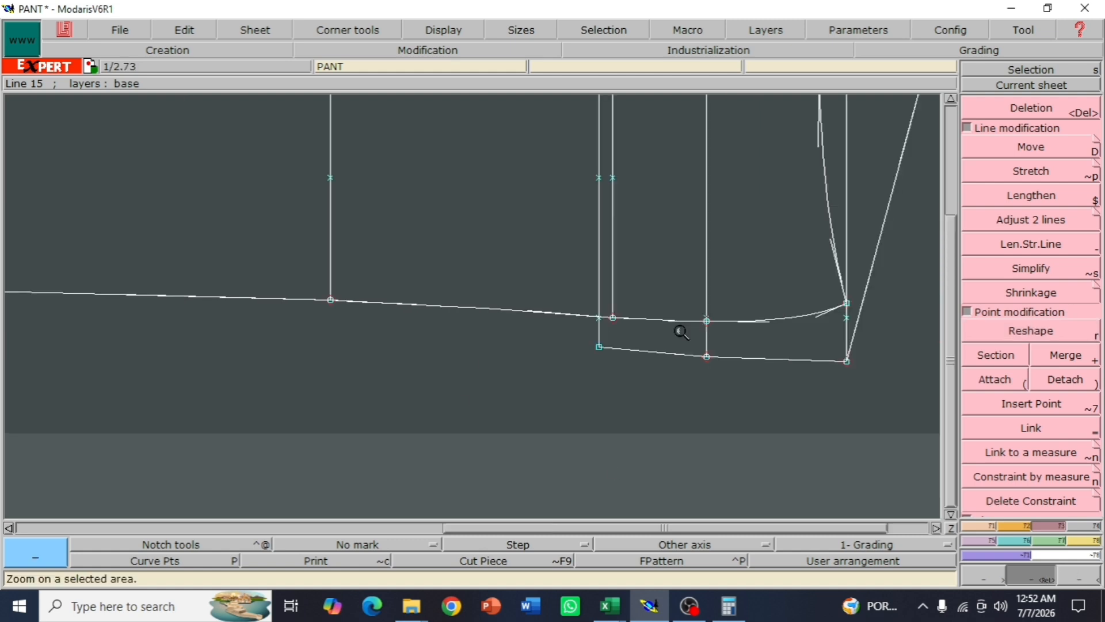
Reshape the front side seam on both sides of the hip line to smooth its curve
drag(477, 247, 846, 366)
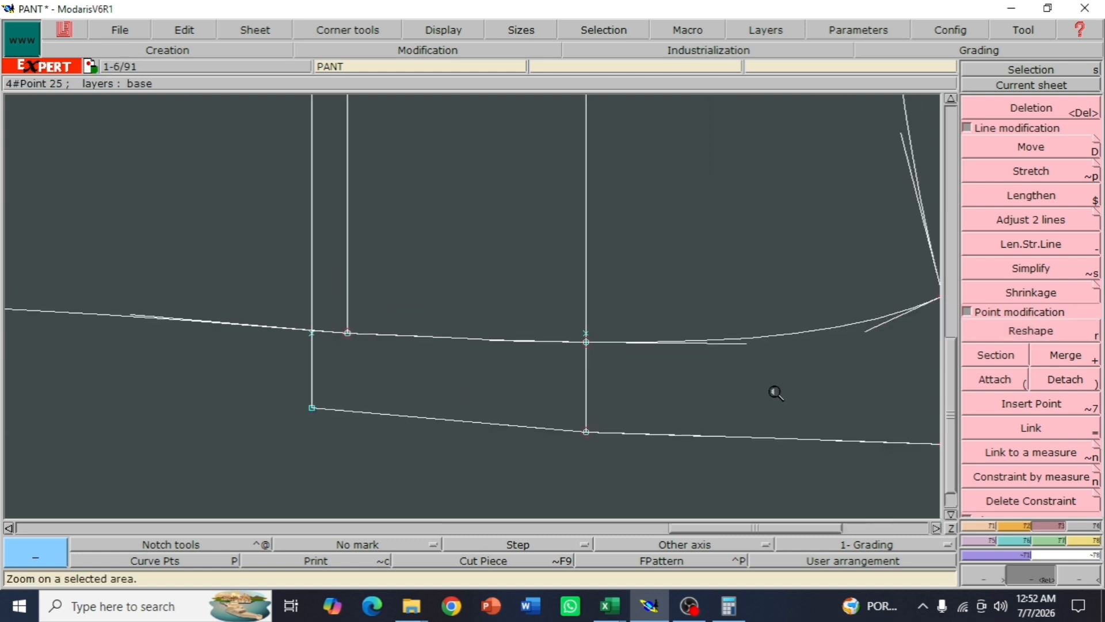
key(r)
drag(746, 344, 760, 344)
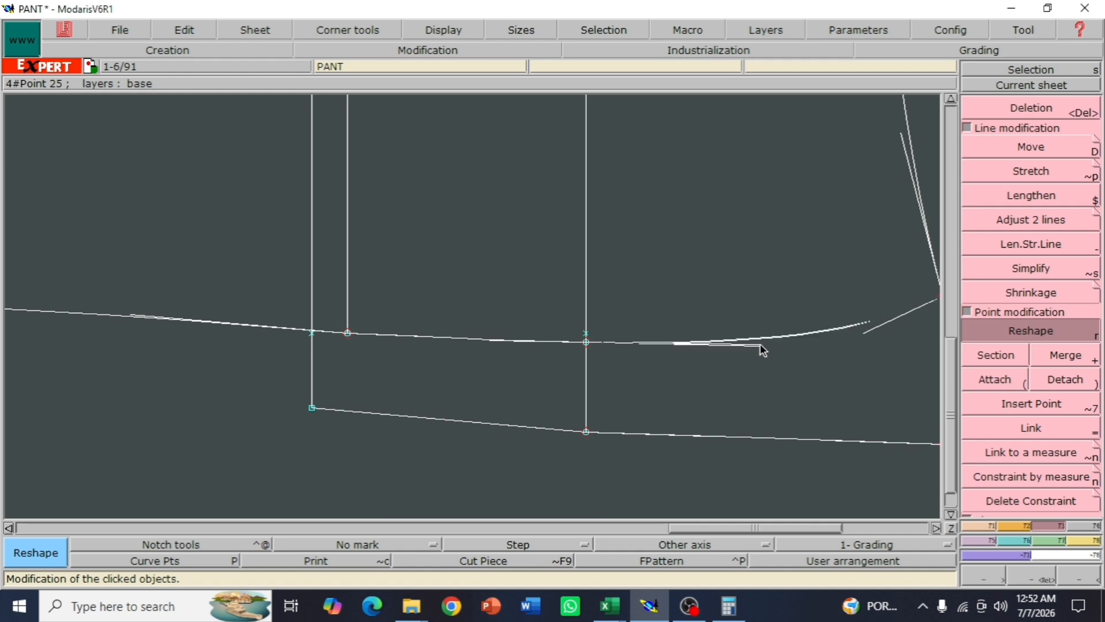
drag(502, 341, 491, 338)
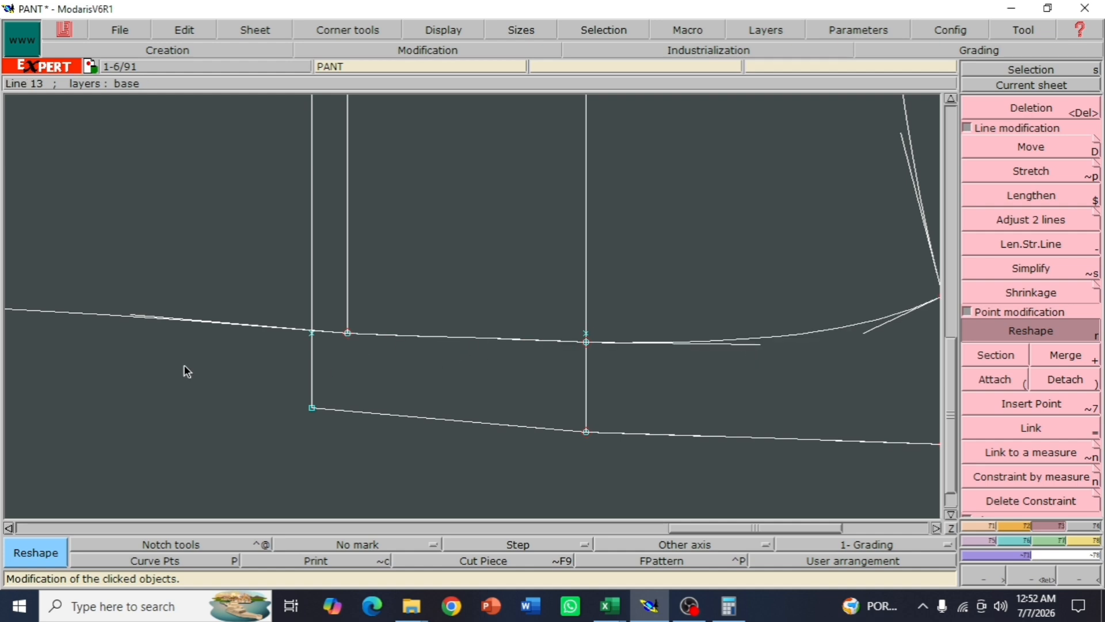
Hide the curve handles on the pant pattern sheet
key(less)
key(less)
key(less)
key(Return)
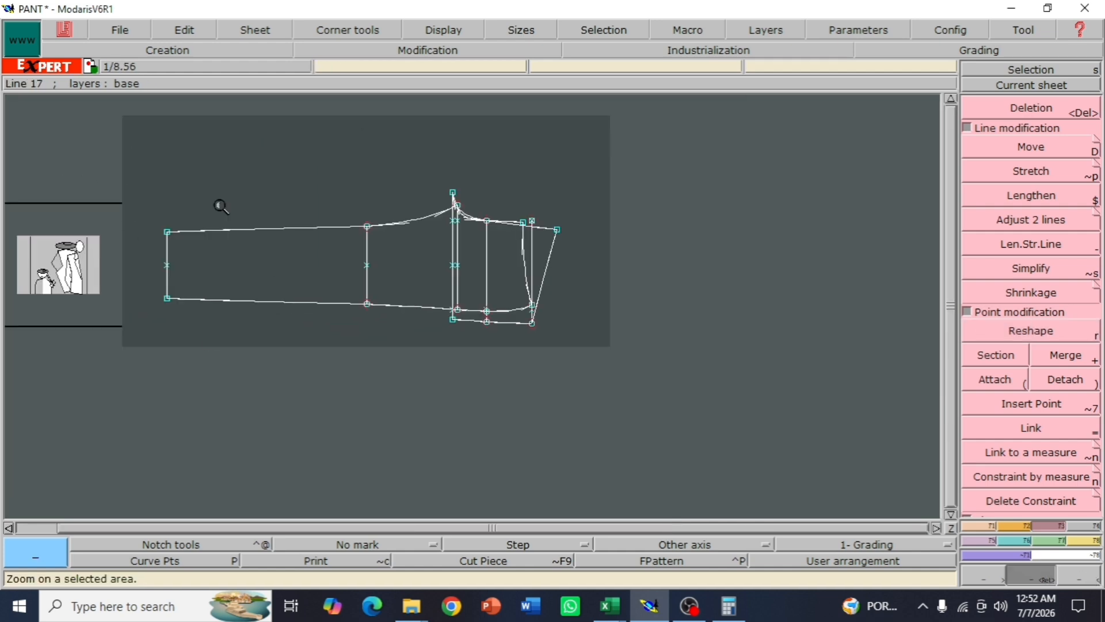
drag(65, 166, 621, 336)
click(440, 32)
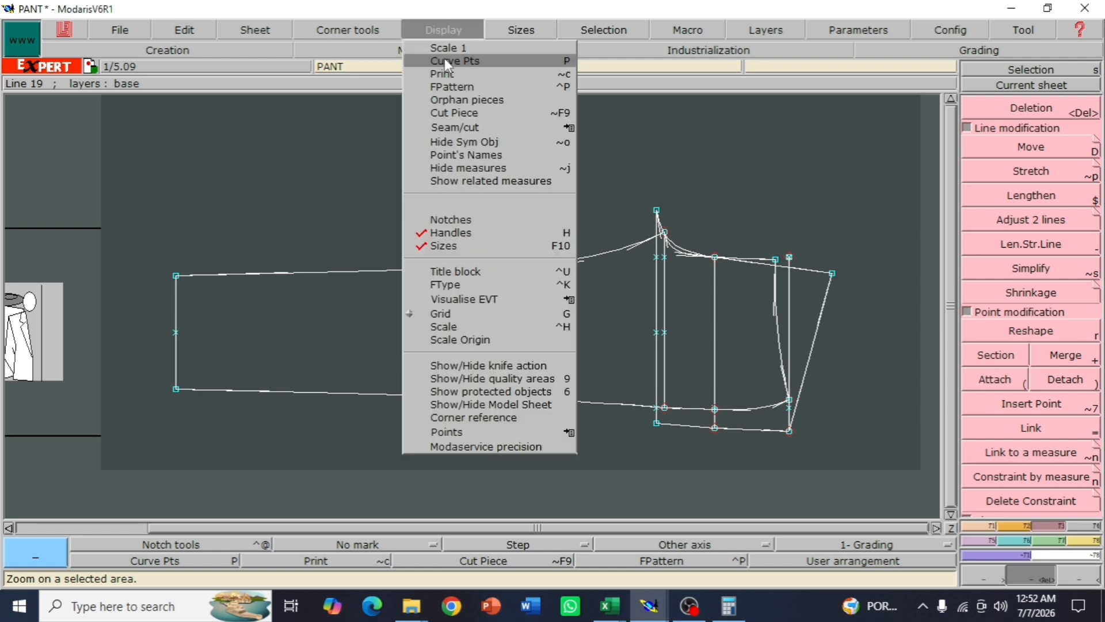
click(441, 235)
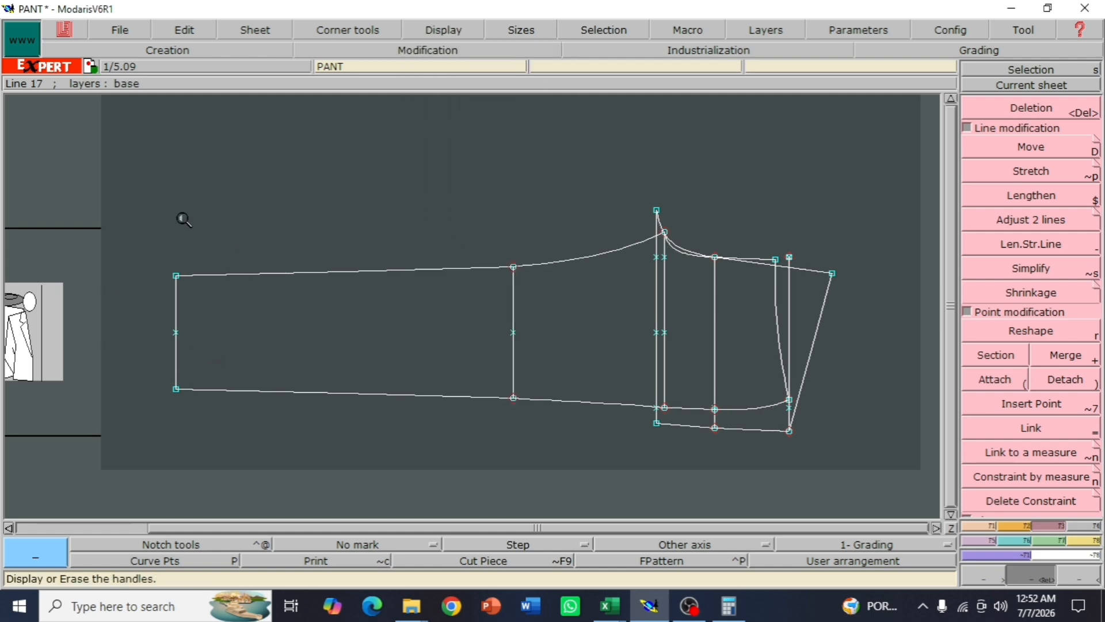
drag(95, 169, 732, 435)
mouse_move(690, 611)
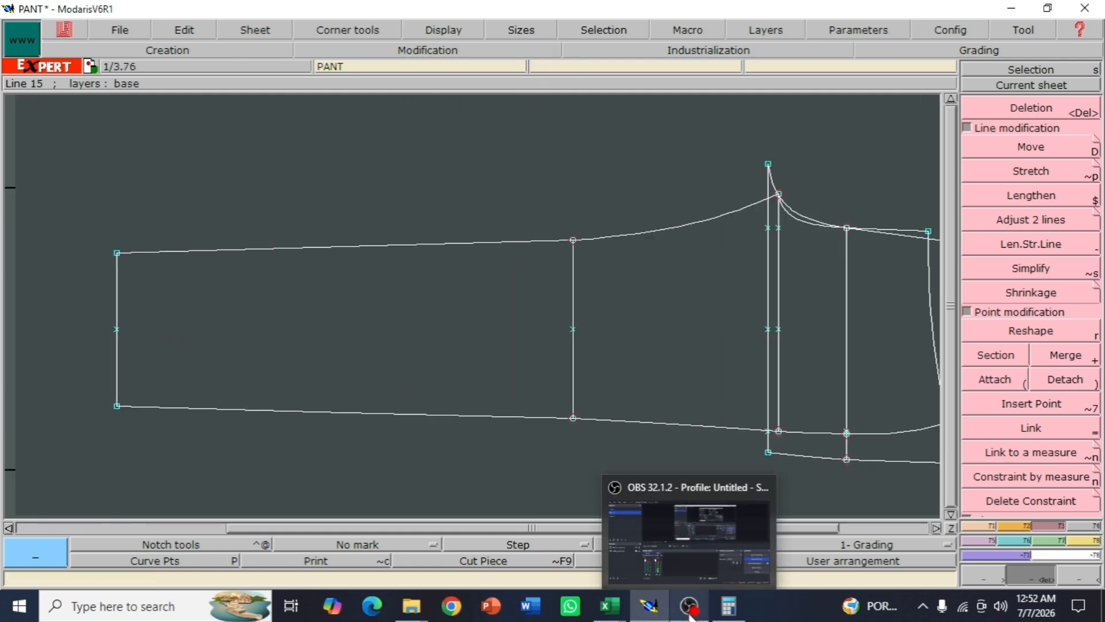
click(638, 548)
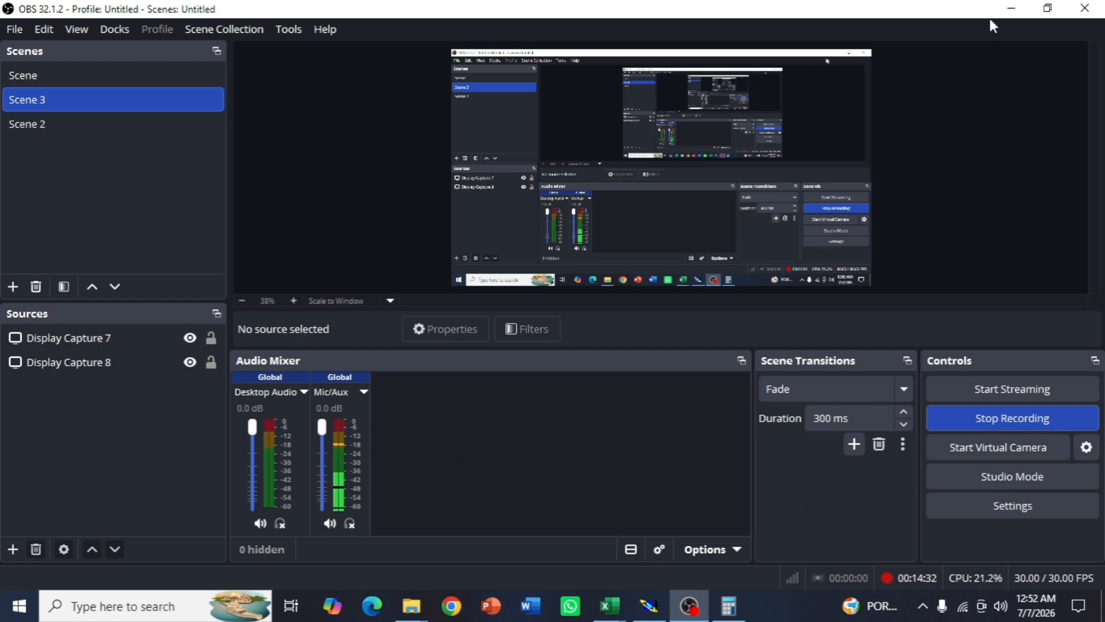
click(1012, 8)
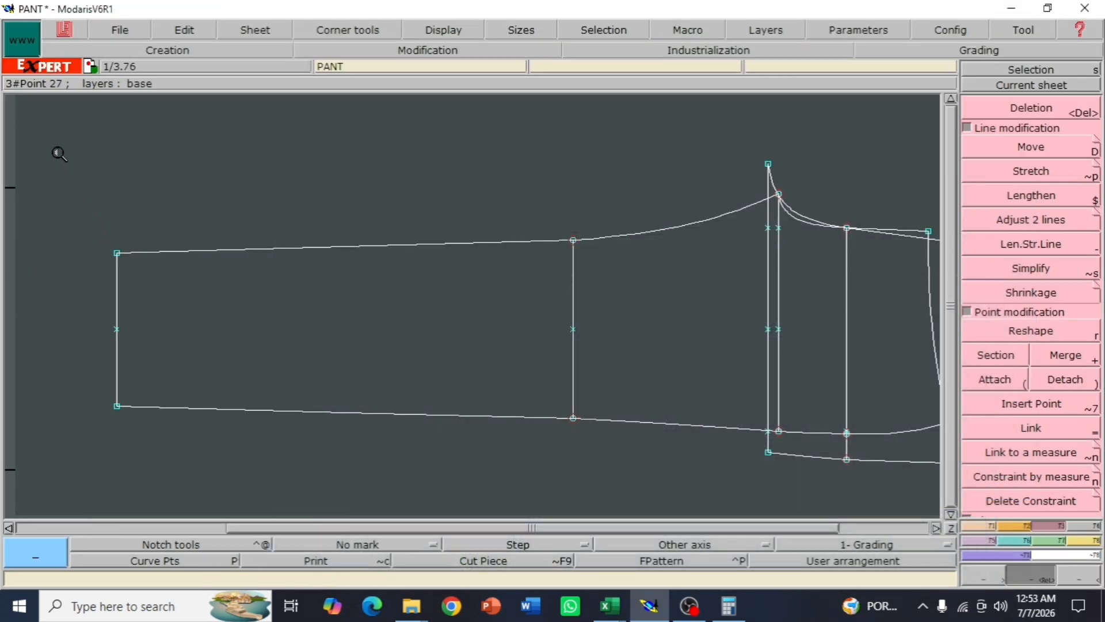
Check the pant measurement chart in Excel and return to the pattern in Modaris
drag(58, 153, 857, 478)
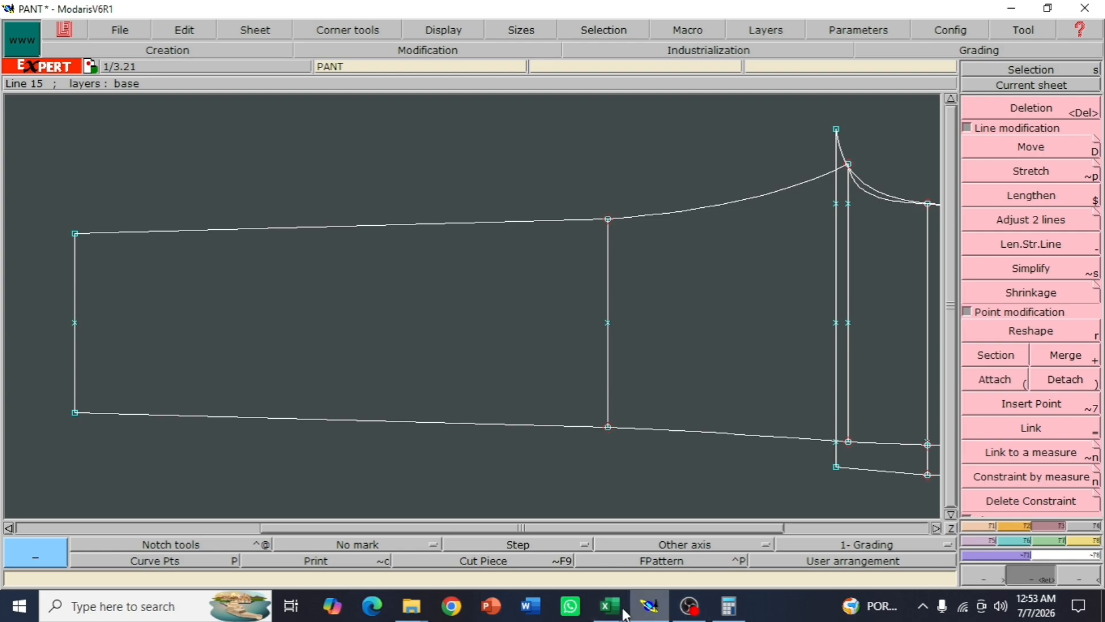
mouse_move(626, 614)
click(698, 536)
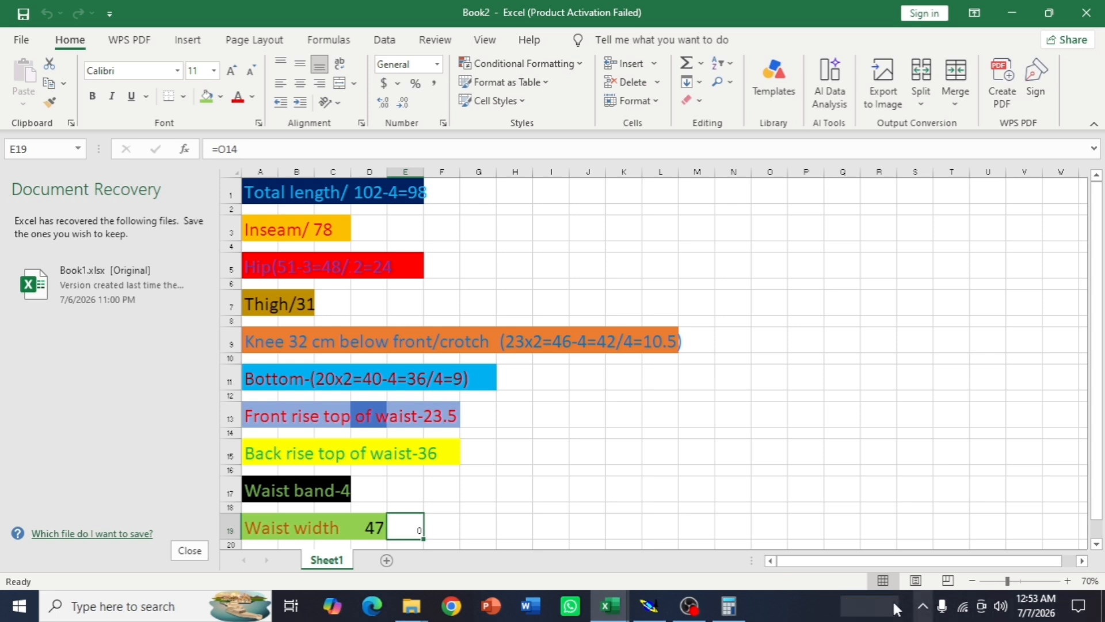
mouse_move(649, 606)
click(673, 562)
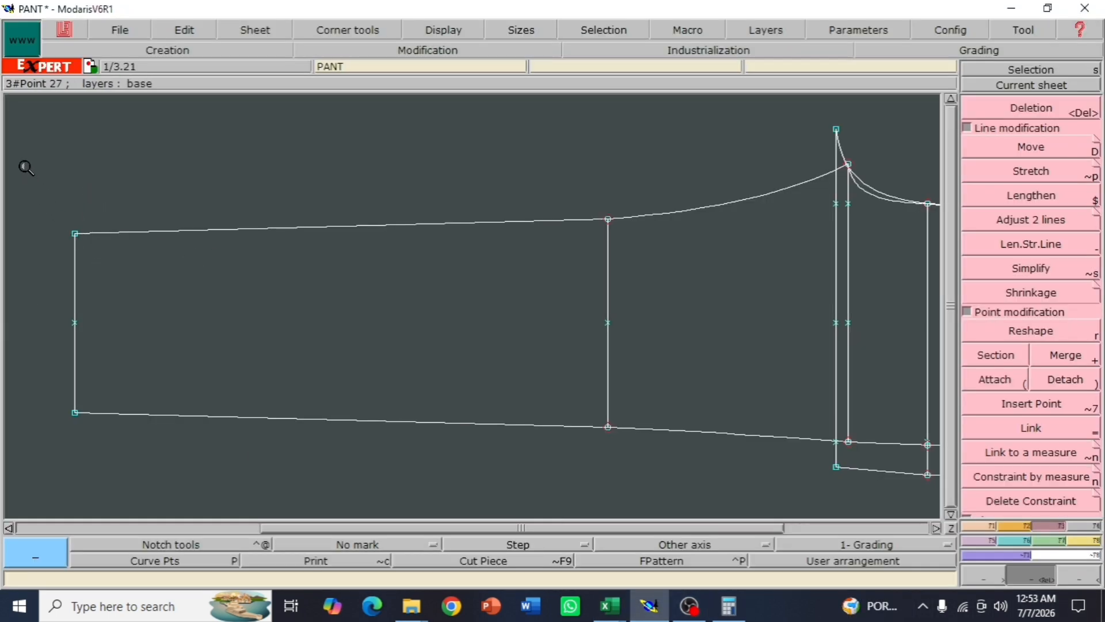
Lengthen the hem line by 2 cm beyond both the inseam and the side seam
drag(25, 167, 285, 453)
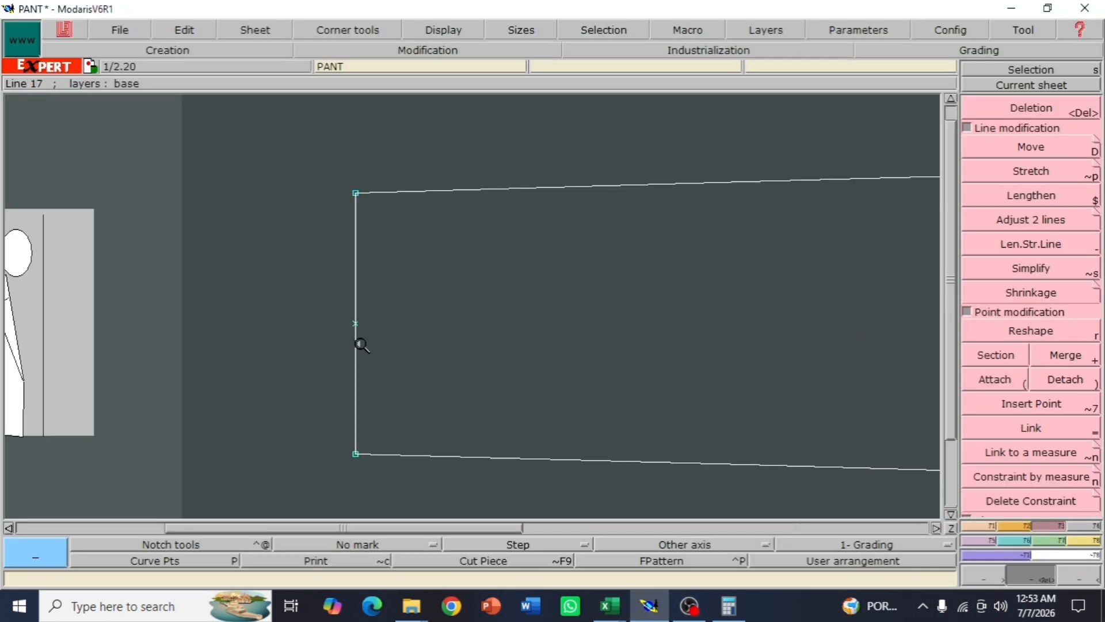
click(1026, 241)
click(358, 223)
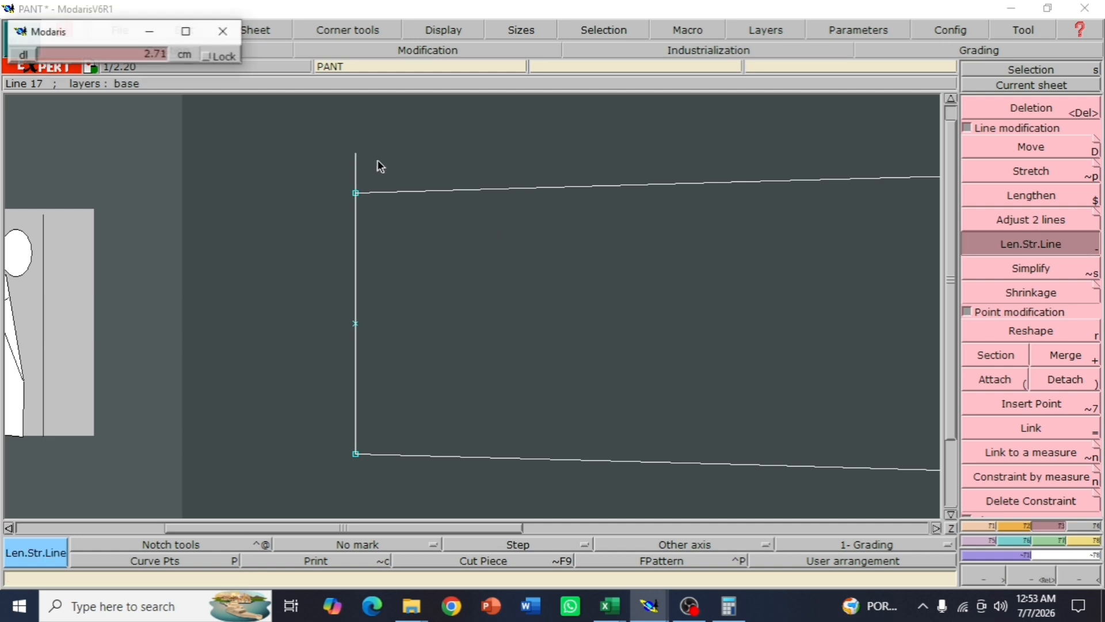
key(Return)
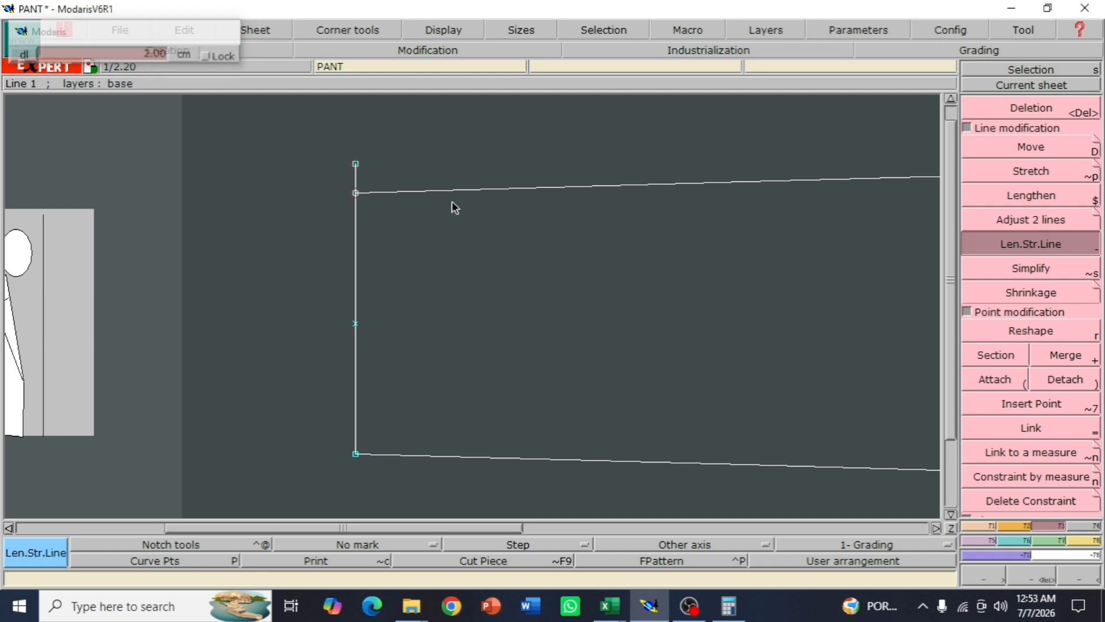
click(356, 426)
key(Return)
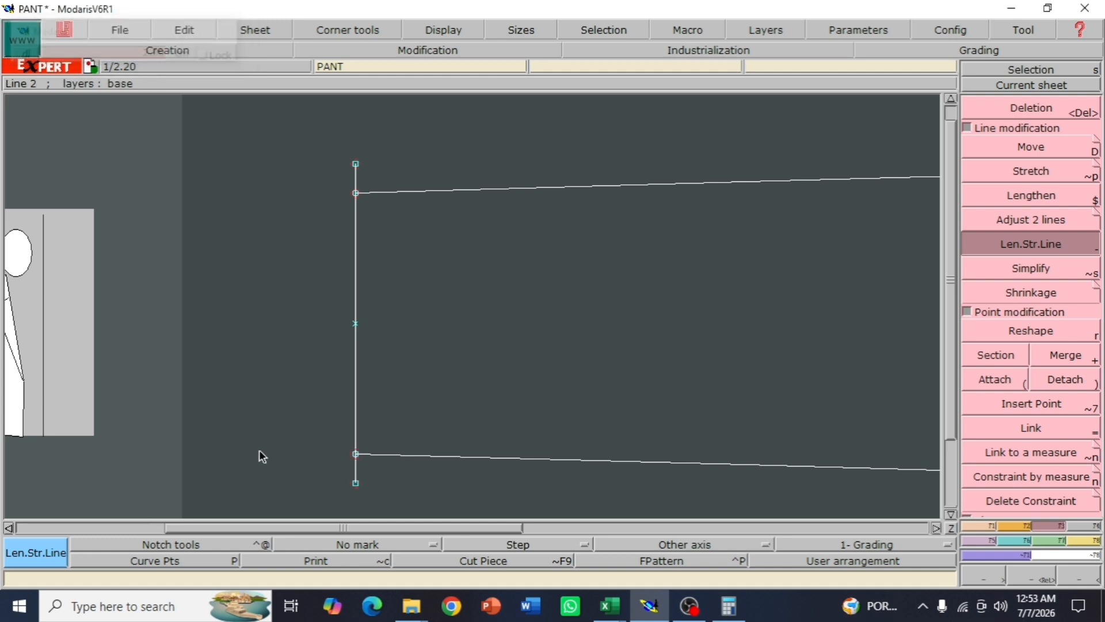
Lengthen the knee line by 2 cm beyond both the inseam and the side seam
right_click(952, 528)
click(971, 567)
drag(456, 180, 938, 437)
click(1082, 574)
drag(218, 160, 766, 437)
click(1031, 244)
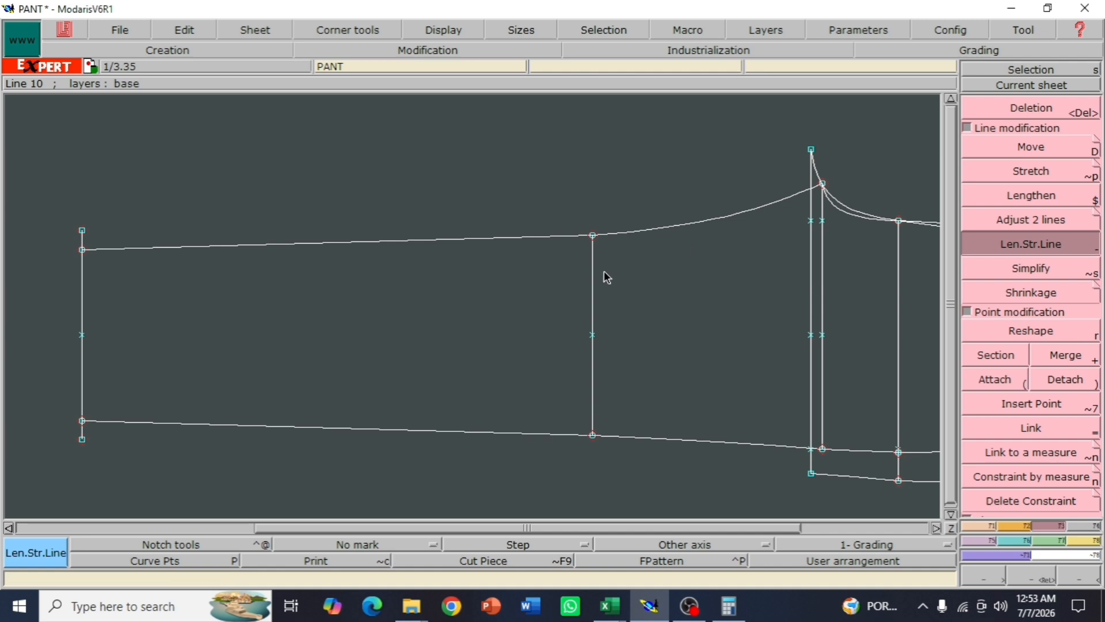
click(614, 223)
click(616, 217)
click(602, 423)
click(616, 474)
Measure the distance from the knee line to the front crotch line
key(l)
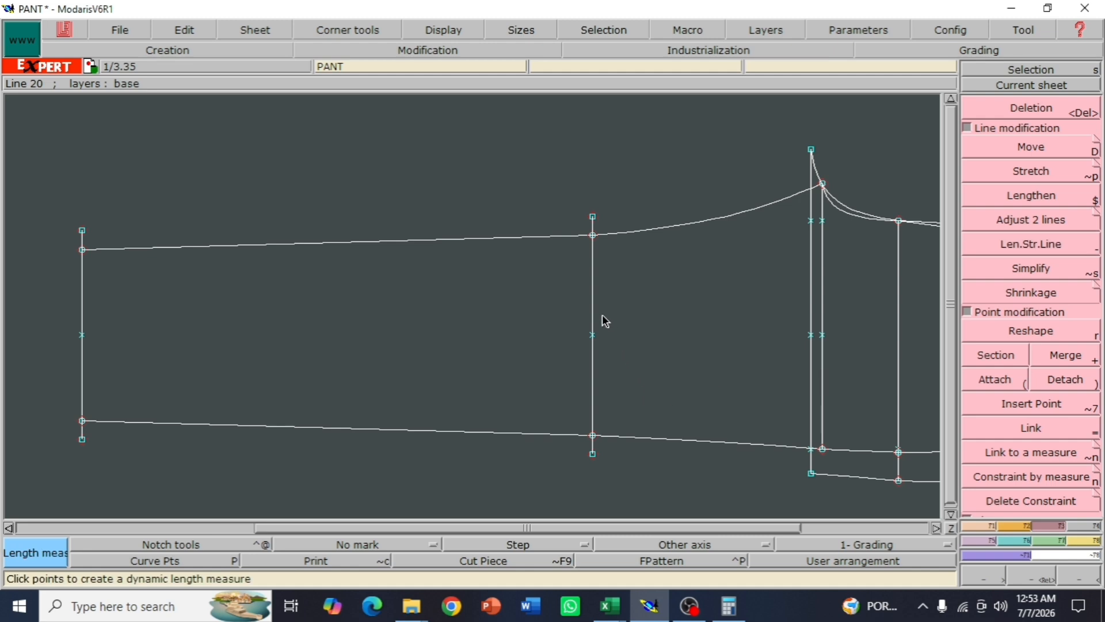
click(601, 315)
click(822, 310)
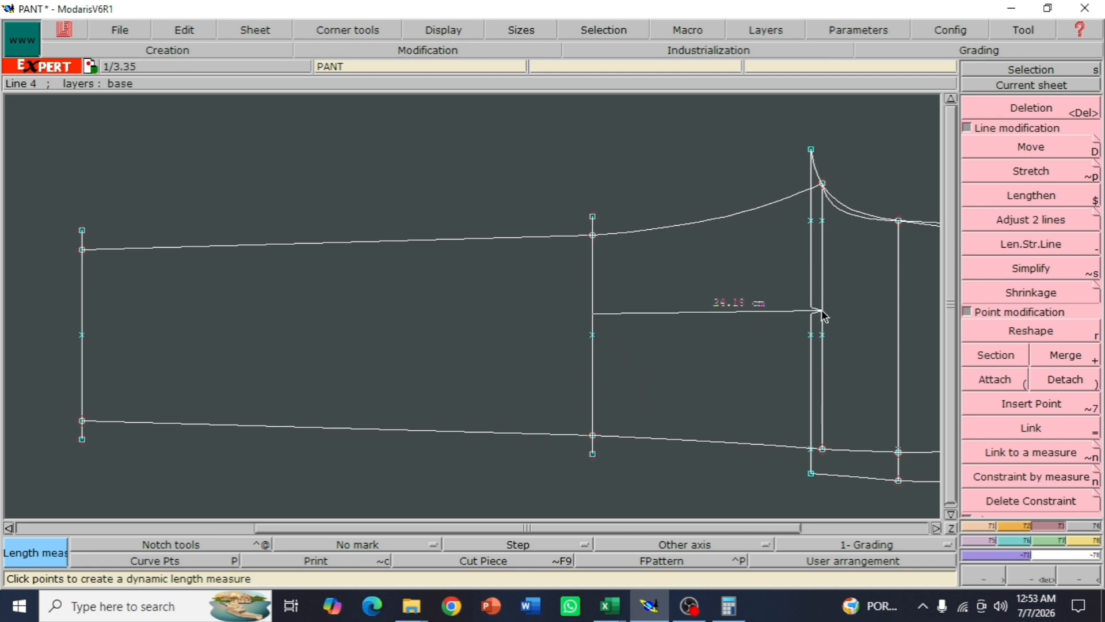
right_click(847, 365)
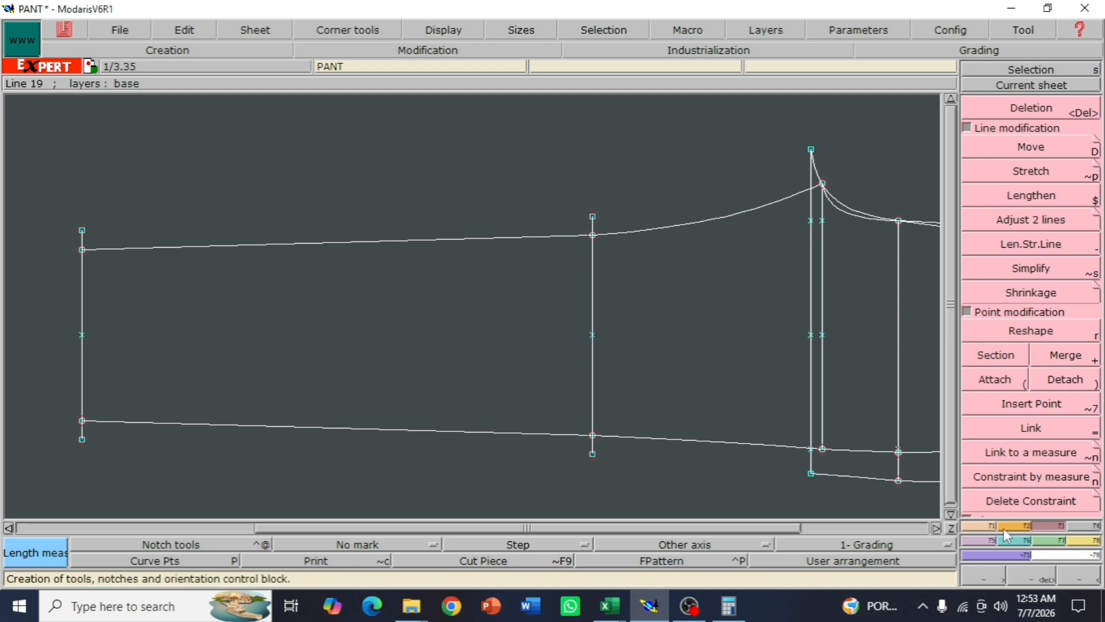
Draw the back side seam with Bezier lines from the extended hem end through the knee end to the back crotch line
click(167, 51)
click(1031, 403)
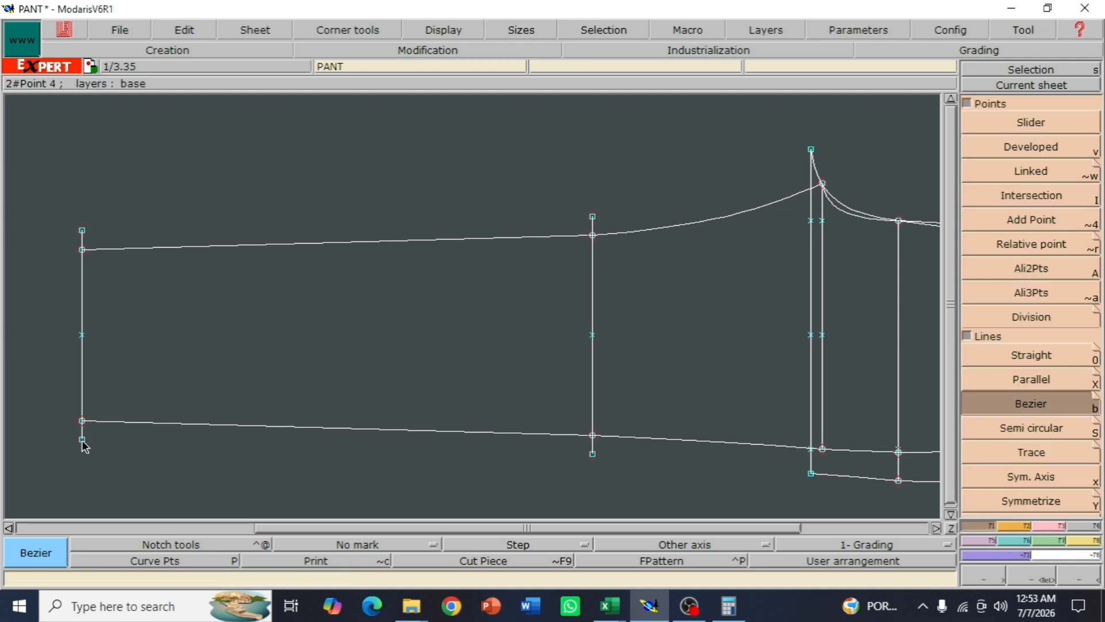
click(82, 440)
click(593, 454)
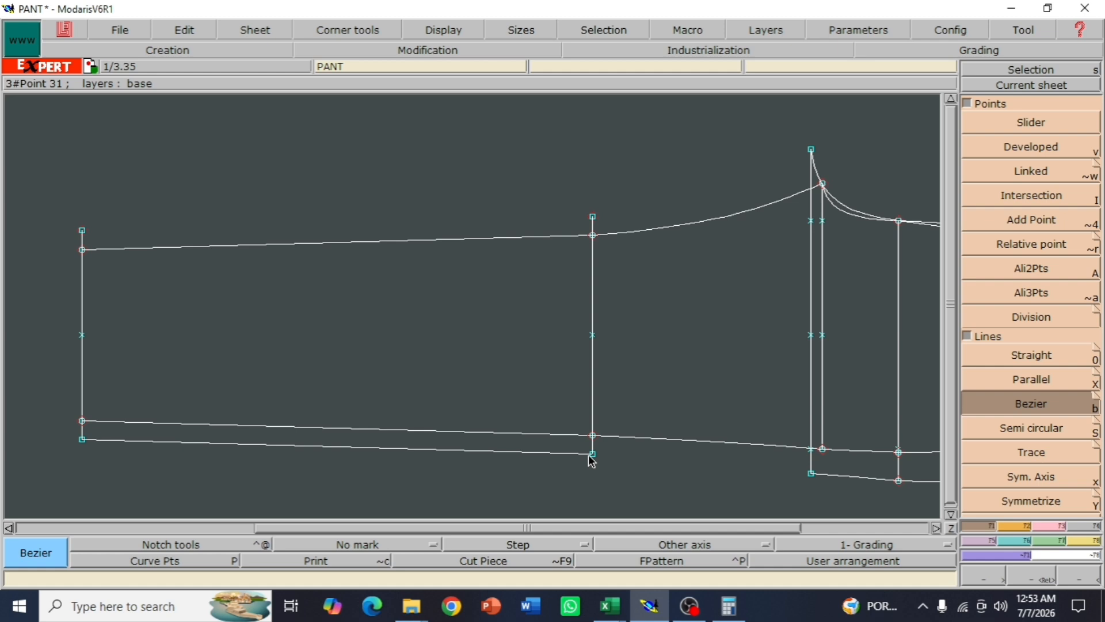
click(811, 473)
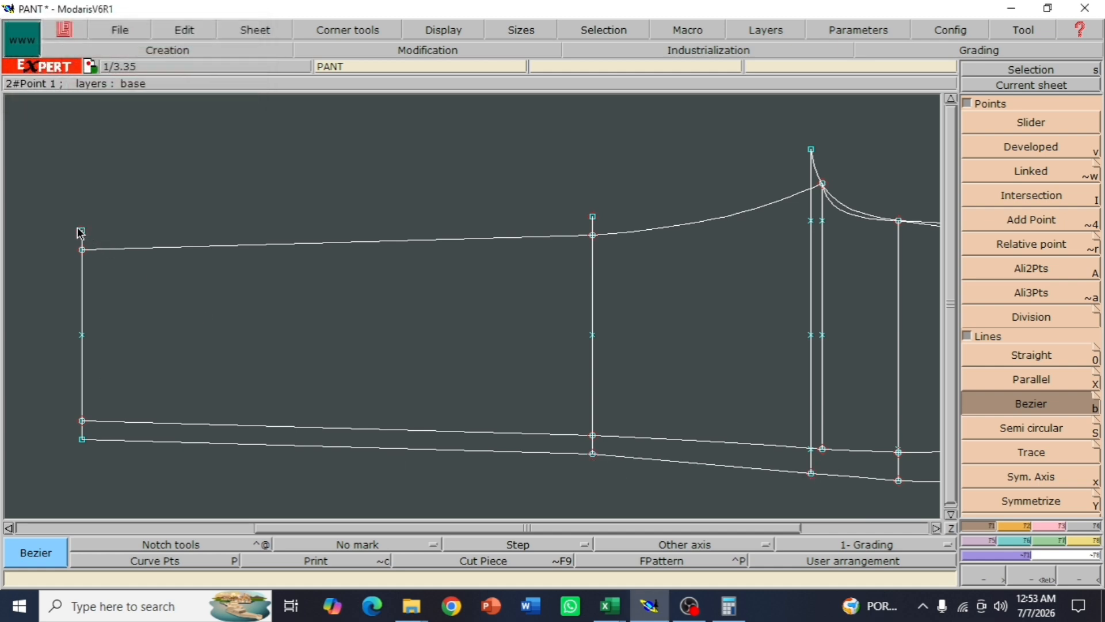
Draw the back inseam with Bezier lines from the extended hem end through the knee end to the back crotch point
click(82, 230)
click(593, 217)
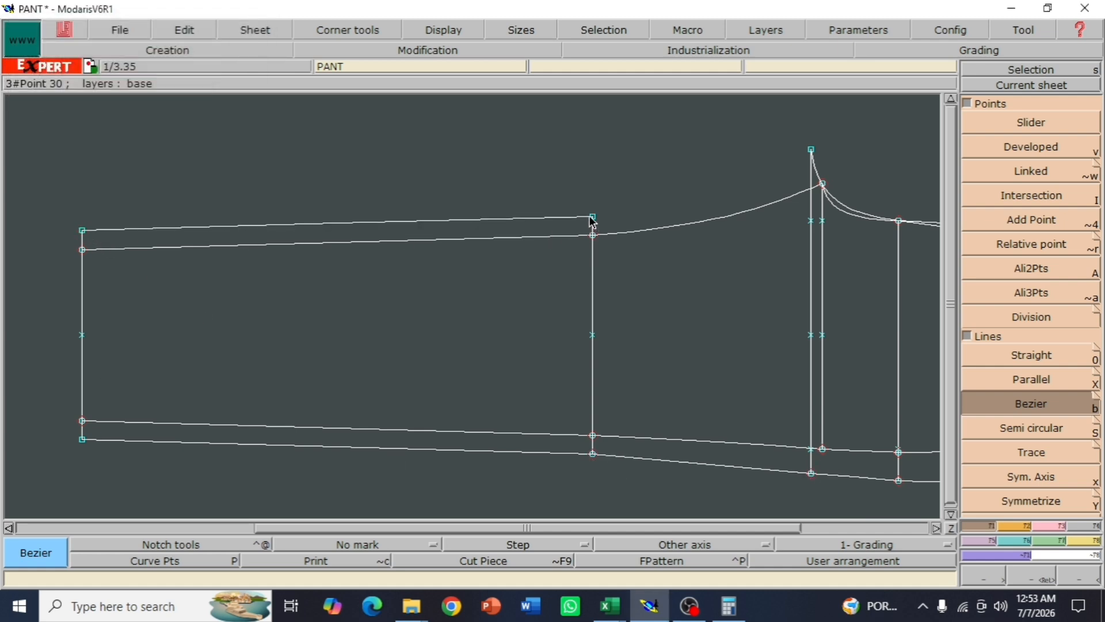
click(811, 150)
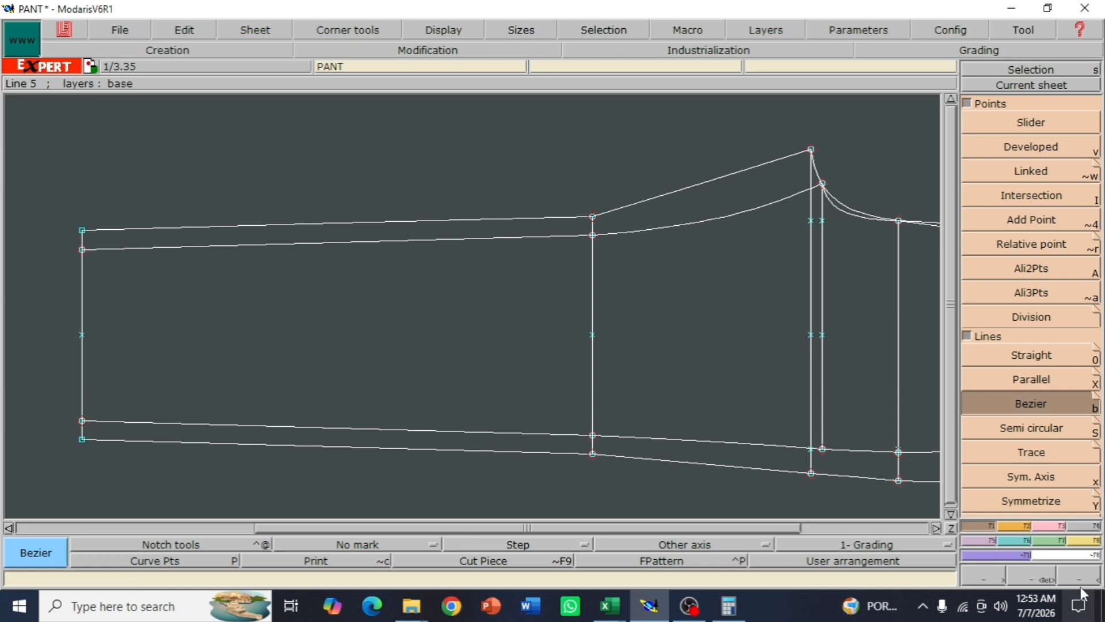
Display the curve handles for the inseam area between the knee and the crotch
key(Home)
key(Return)
drag(536, 253, 744, 339)
drag(372, 195, 854, 412)
click(442, 31)
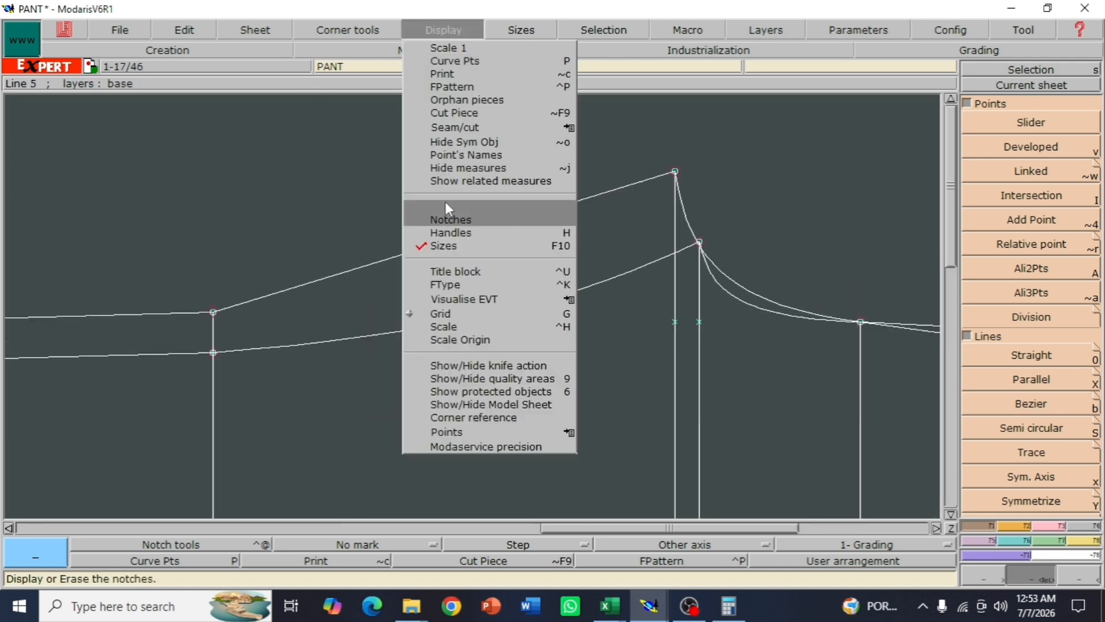
click(457, 234)
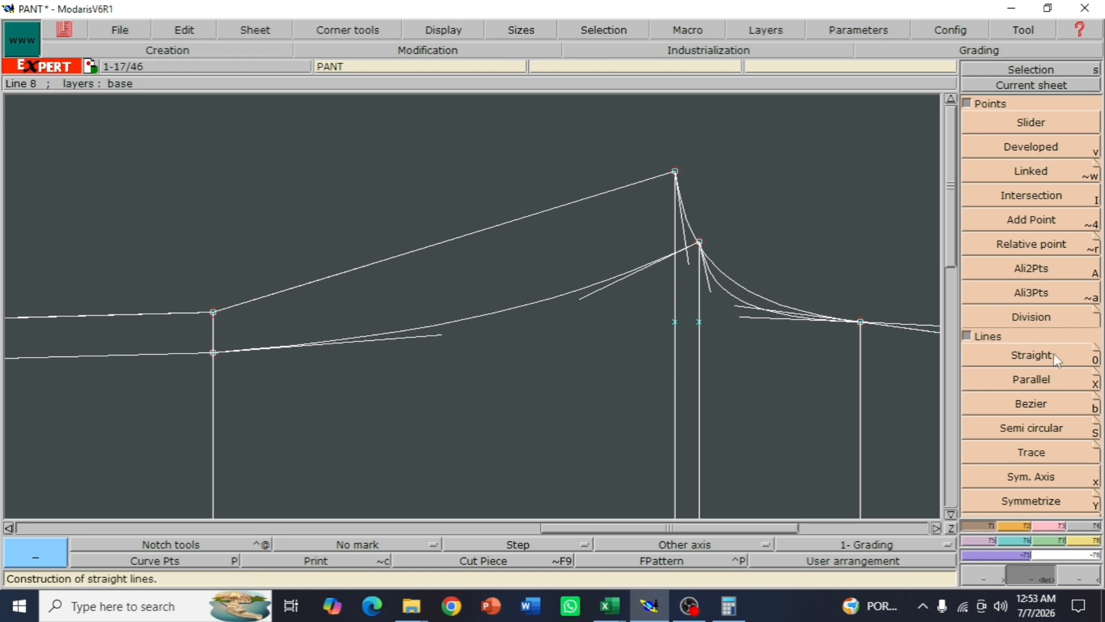
Reshape the back inseam between the knee and the crotch point into a smooth inward curve
click(1056, 528)
click(1021, 330)
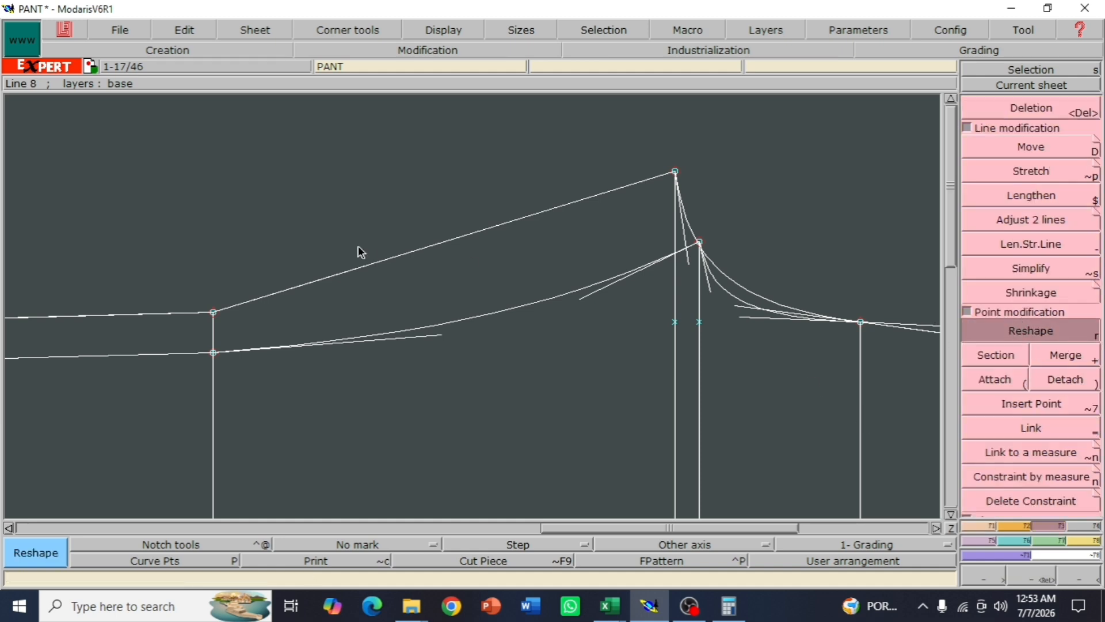
click(366, 266)
click(405, 282)
click(526, 218)
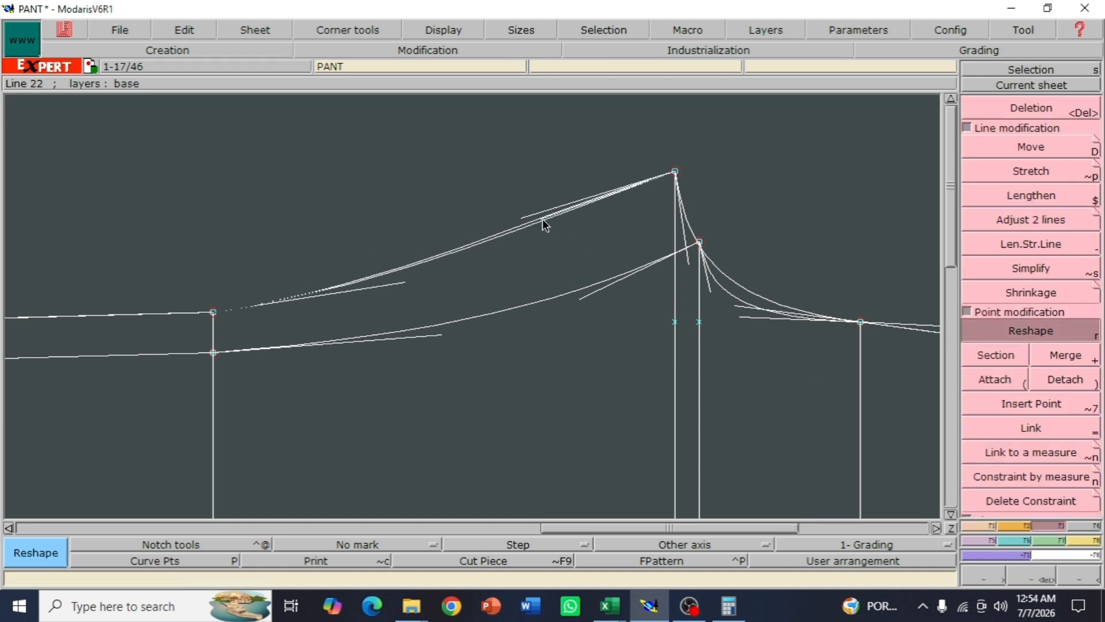
click(570, 237)
click(404, 284)
click(453, 292)
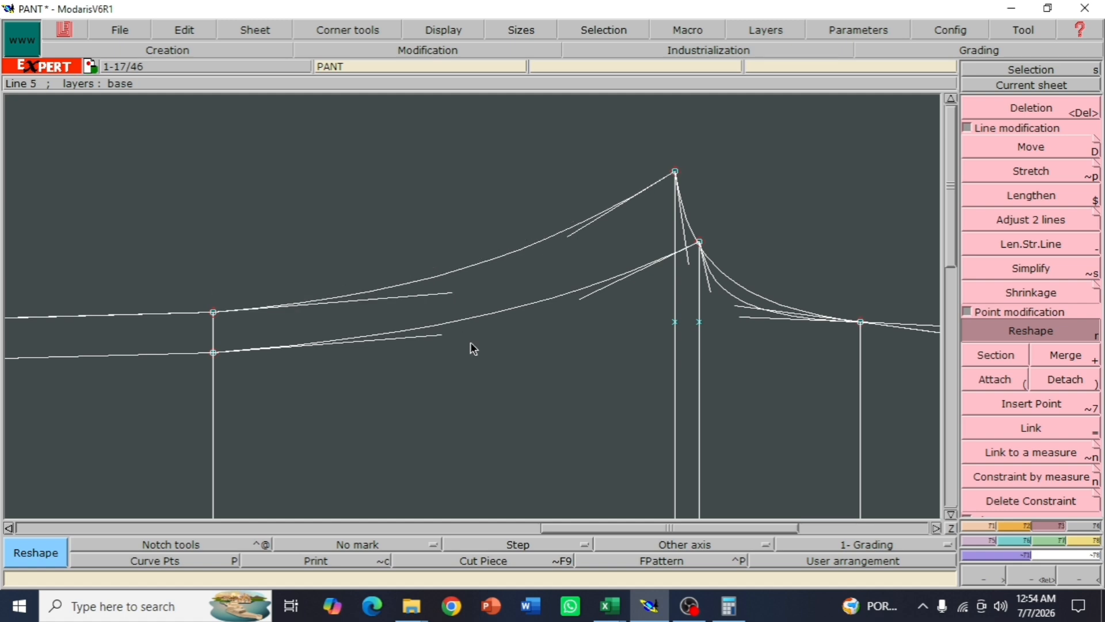
Refine the front inseam curve between the knee and the crotch by adjusting both of its handles
click(437, 336)
click(482, 342)
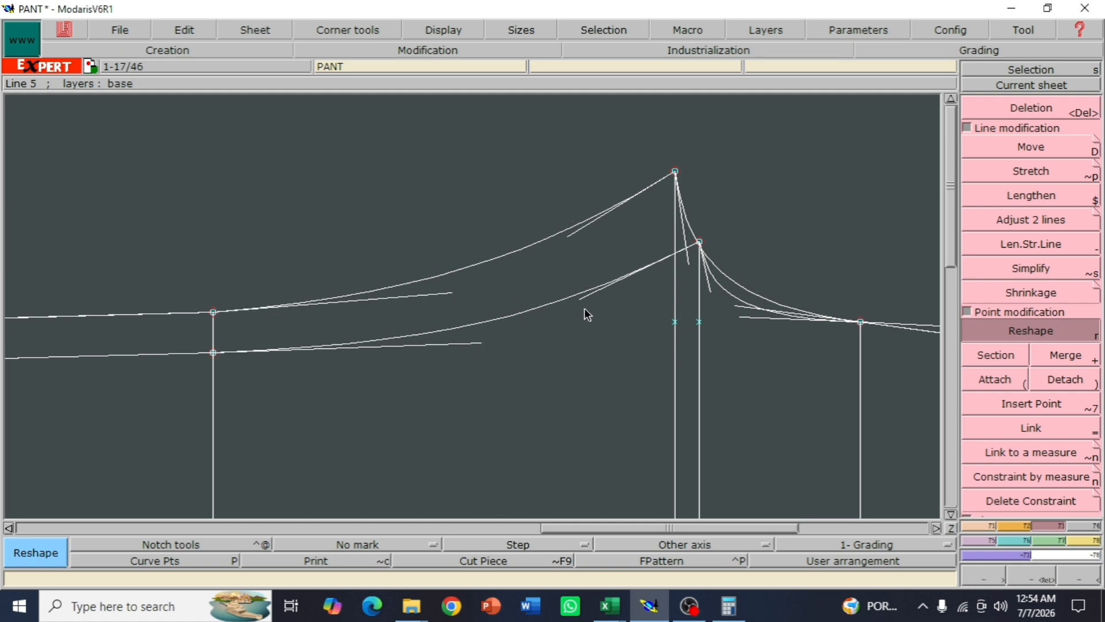
click(611, 294)
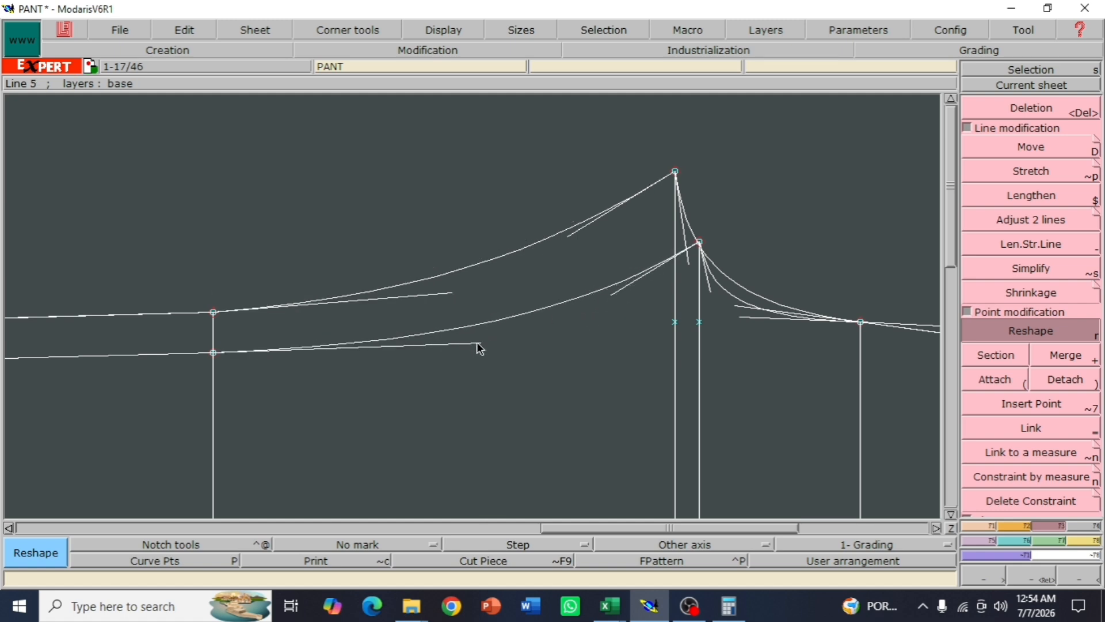
click(478, 343)
click(493, 336)
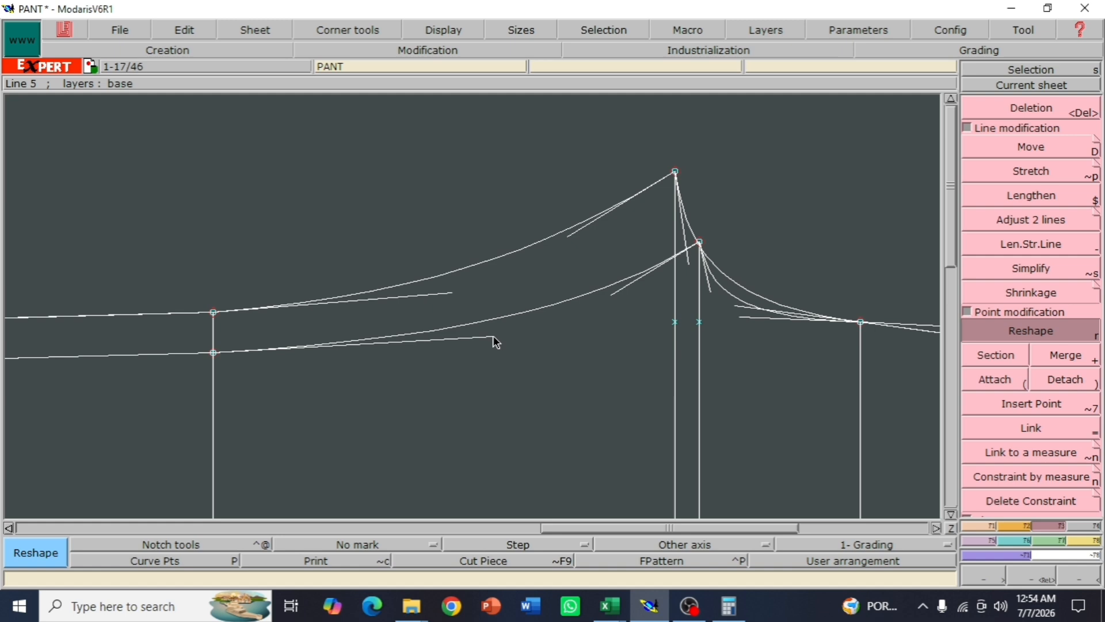
Fine-tune the back inseam curve between the knee and the crotch point by adjusting both of its handles
click(450, 295)
click(465, 298)
drag(569, 237, 573, 238)
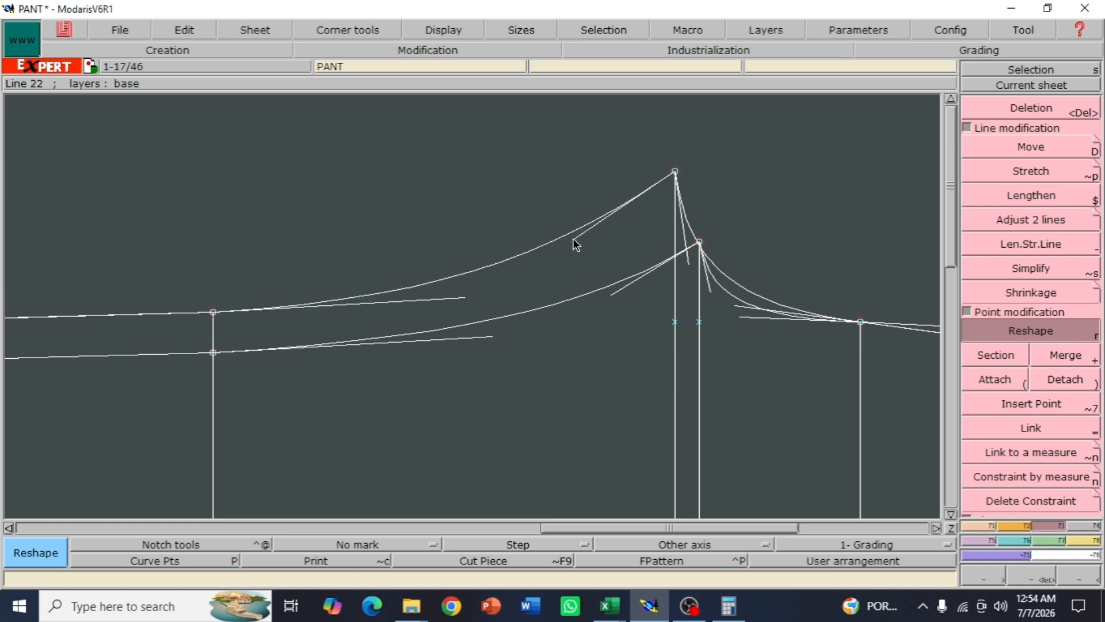
drag(465, 298, 464, 290)
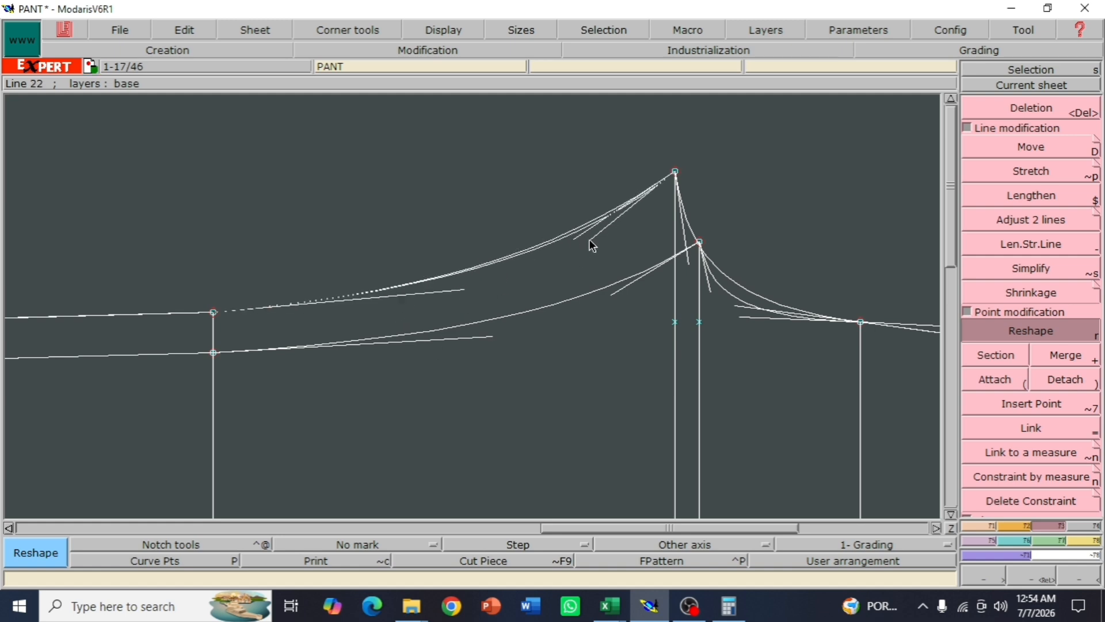
drag(588, 238, 577, 242)
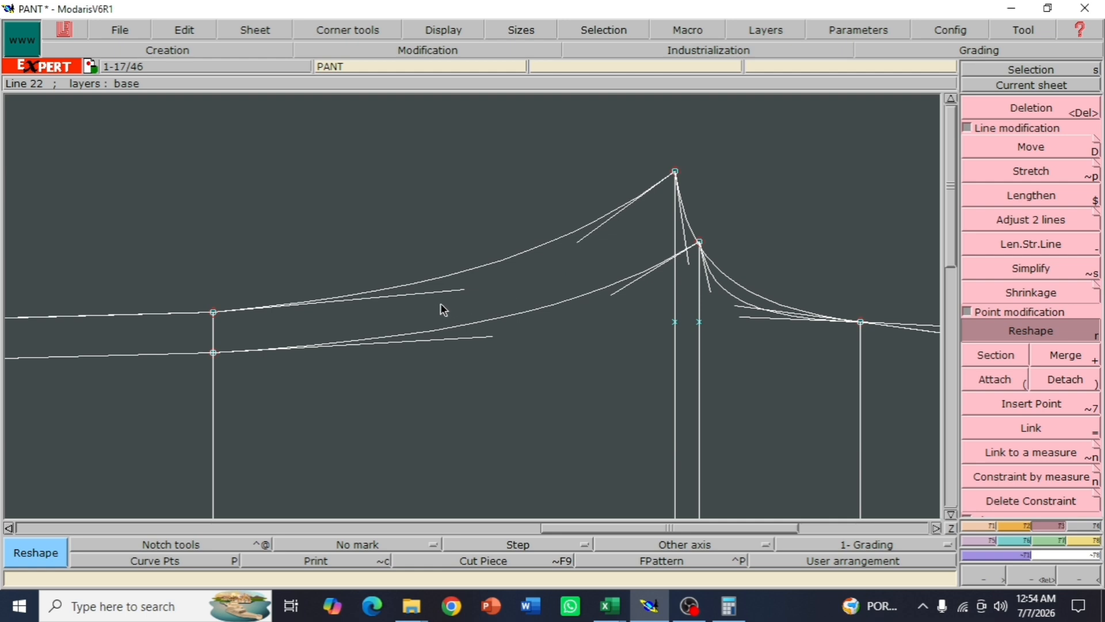
mouse_move(464, 289)
mouse_down()
mouse_move(451, 303)
mouse_move(459, 296)
mouse_up()
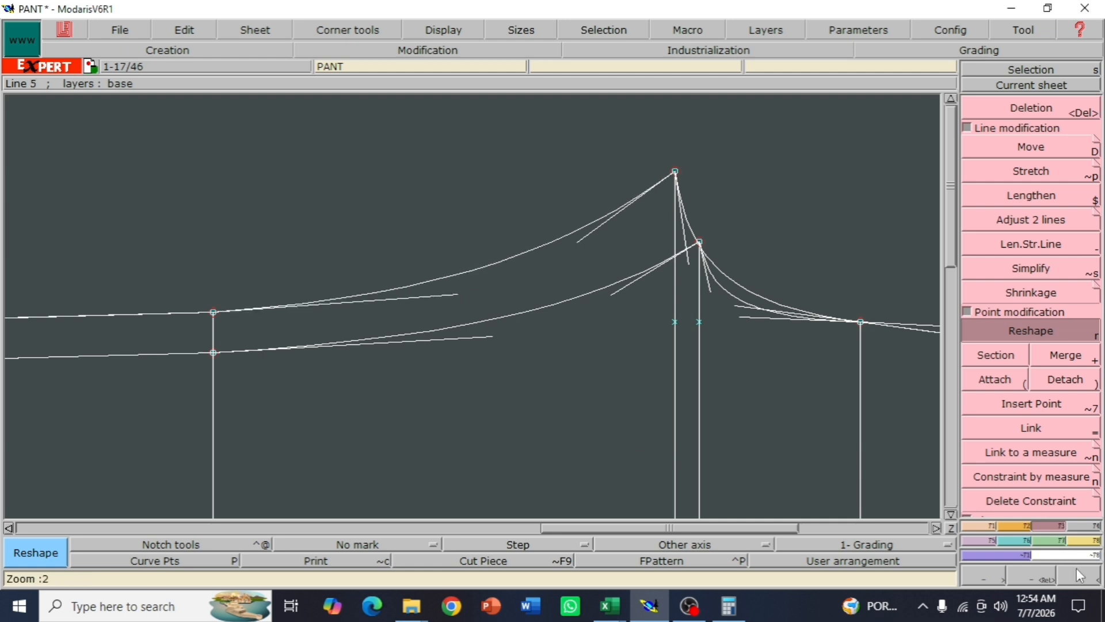
Examine the front and back inseams between the hem and the knee, and how they run into the thigh curves
click(1051, 567)
click(1051, 566)
key(z)
drag(70, 265, 602, 452)
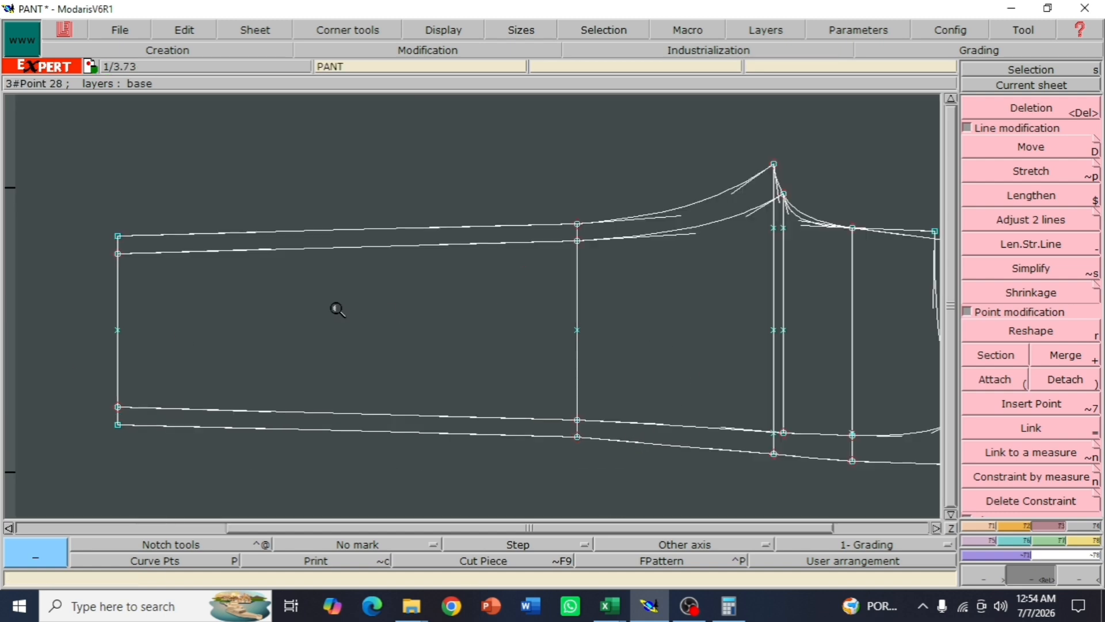
key(z)
drag(119, 185, 606, 331)
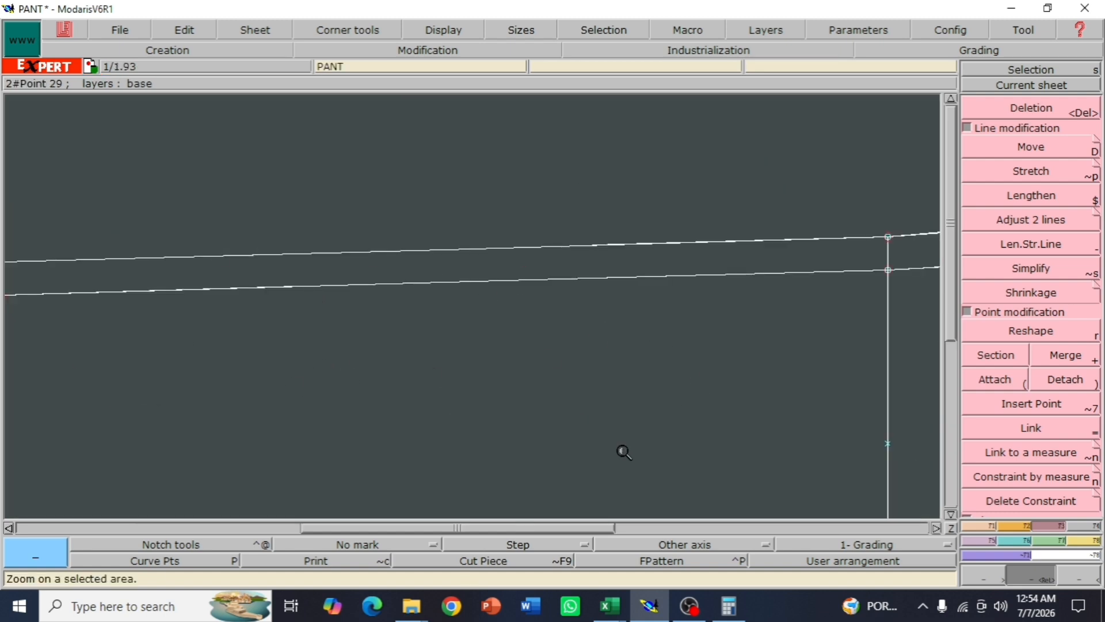
click(1074, 575)
click(1074, 575)
drag(326, 238, 614, 333)
key(r)
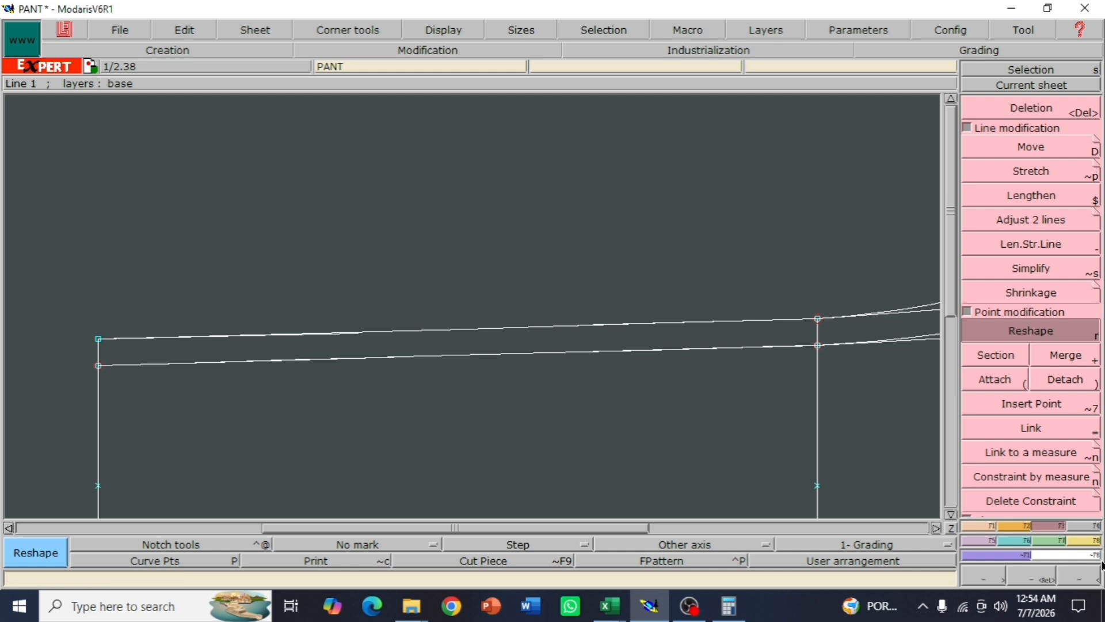
click(1085, 582)
click(1085, 583)
key(Return)
drag(328, 263, 693, 428)
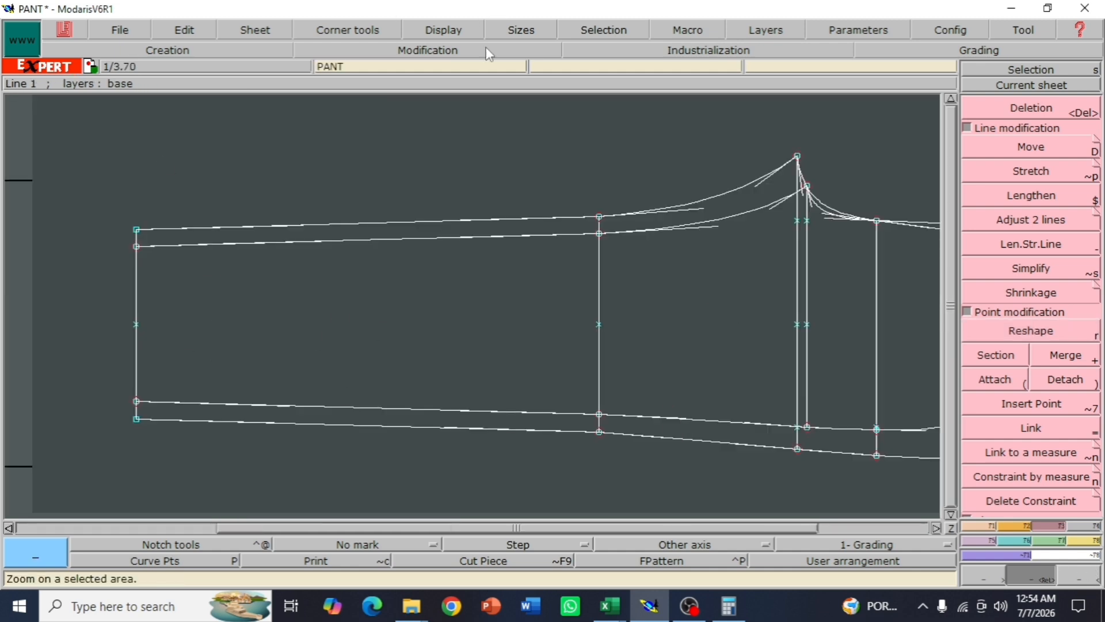
Hide the curve handles and move the hem line with all its points by 0.6 cm in Y towards the inseam side
click(444, 32)
click(455, 230)
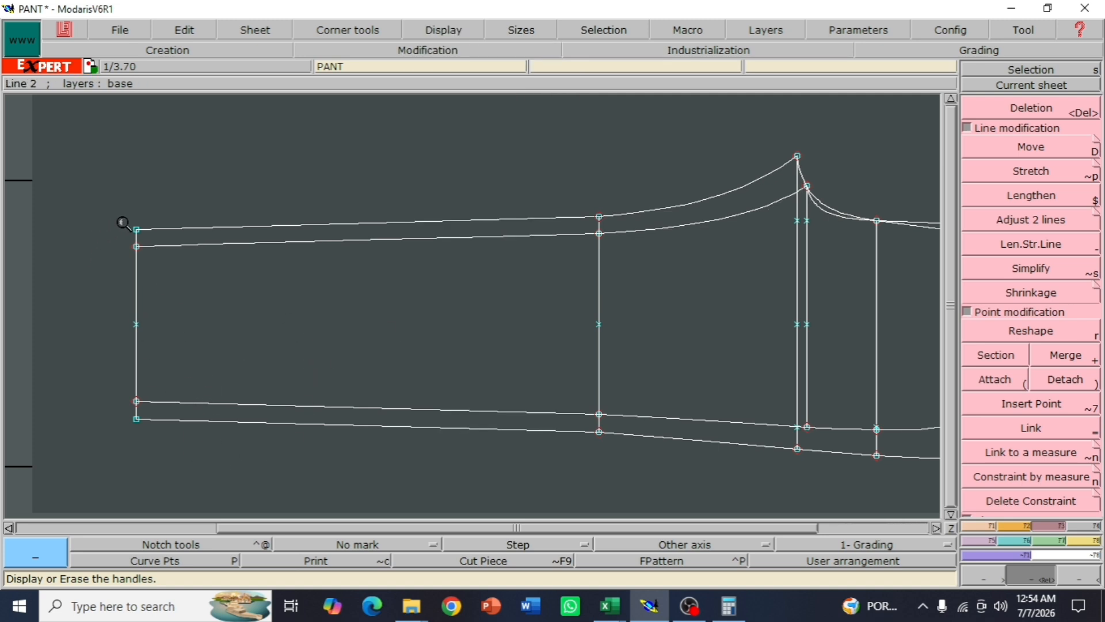
drag(126, 189, 471, 469)
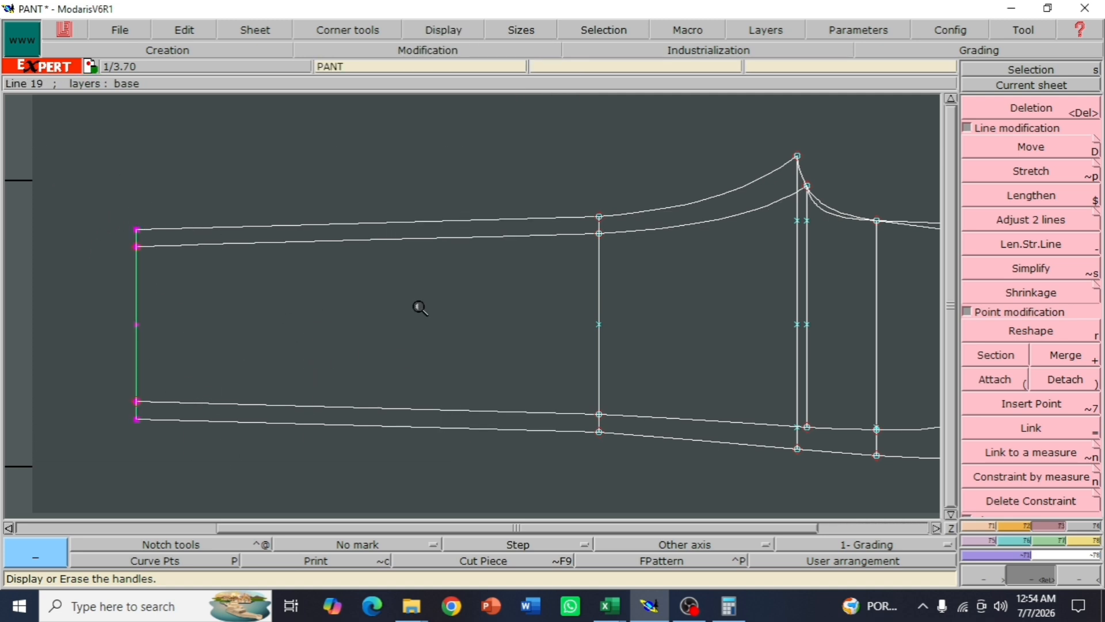
drag(72, 148, 414, 495)
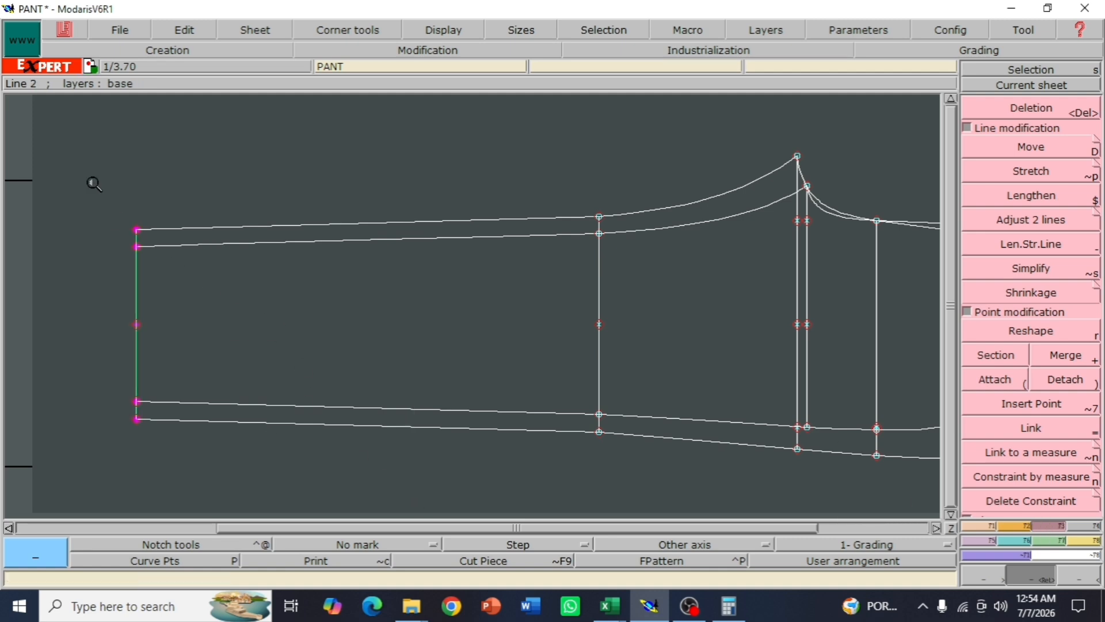
drag(87, 178, 510, 510)
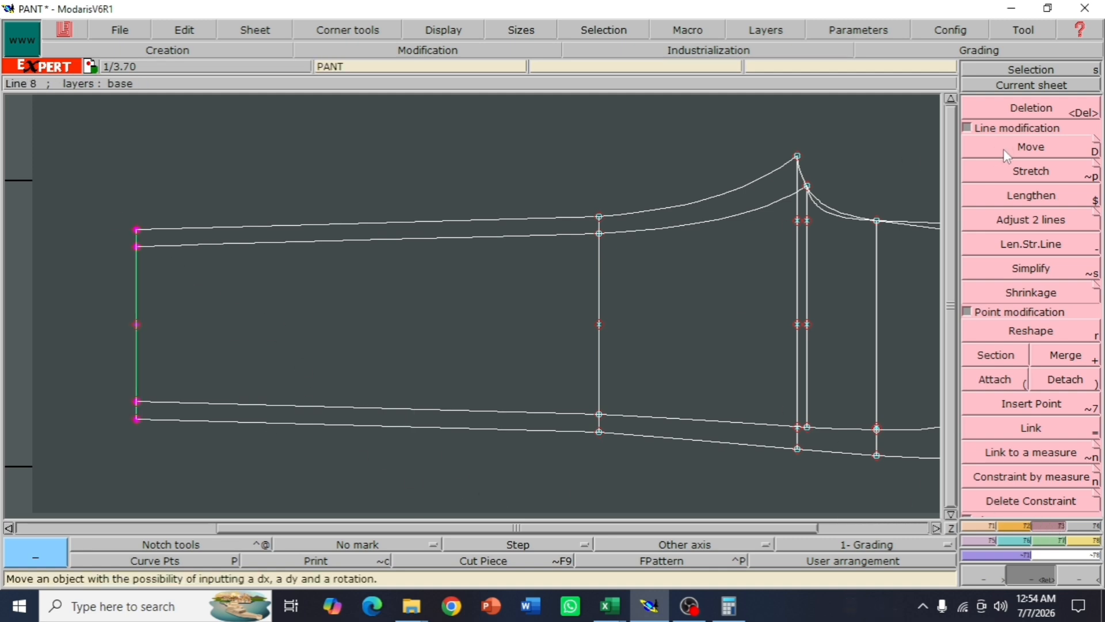
click(1030, 147)
click(137, 229)
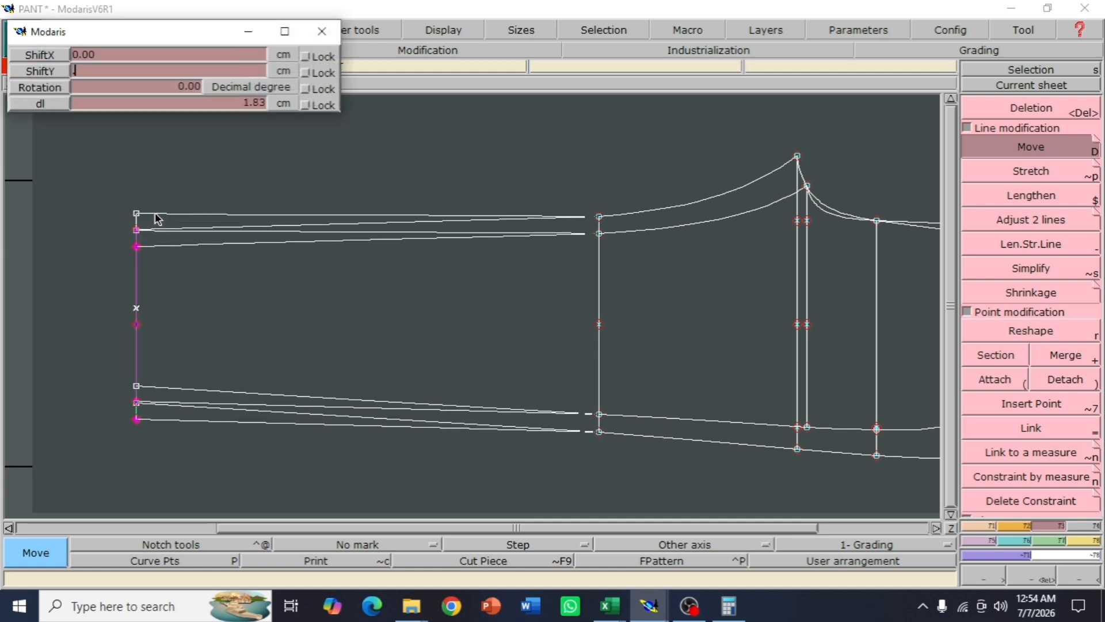
text(.6)
key(Return)
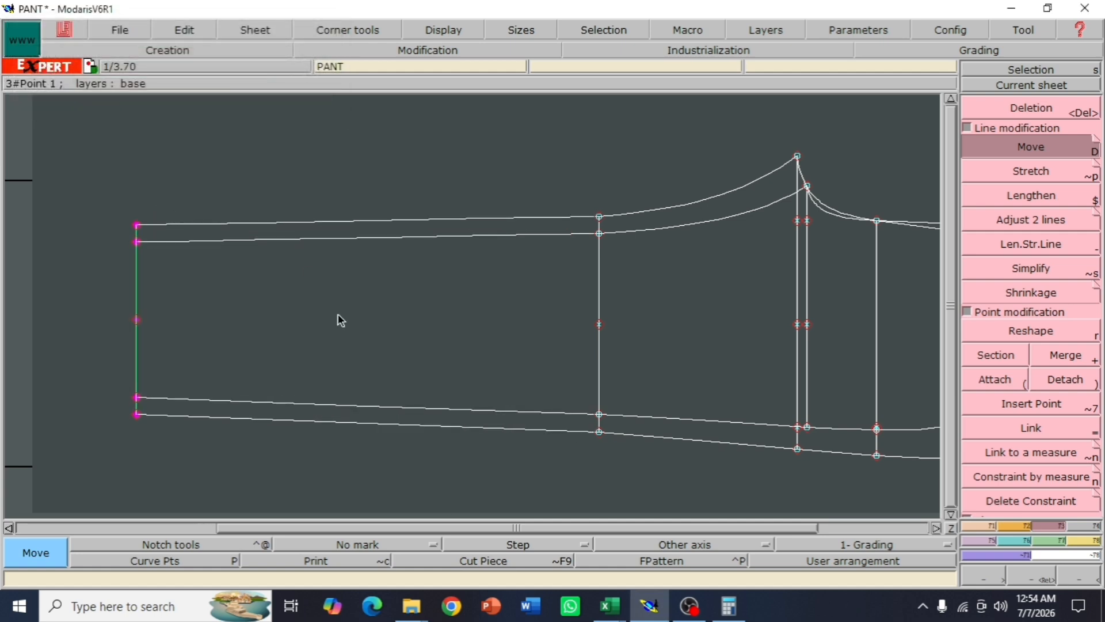
key(less)
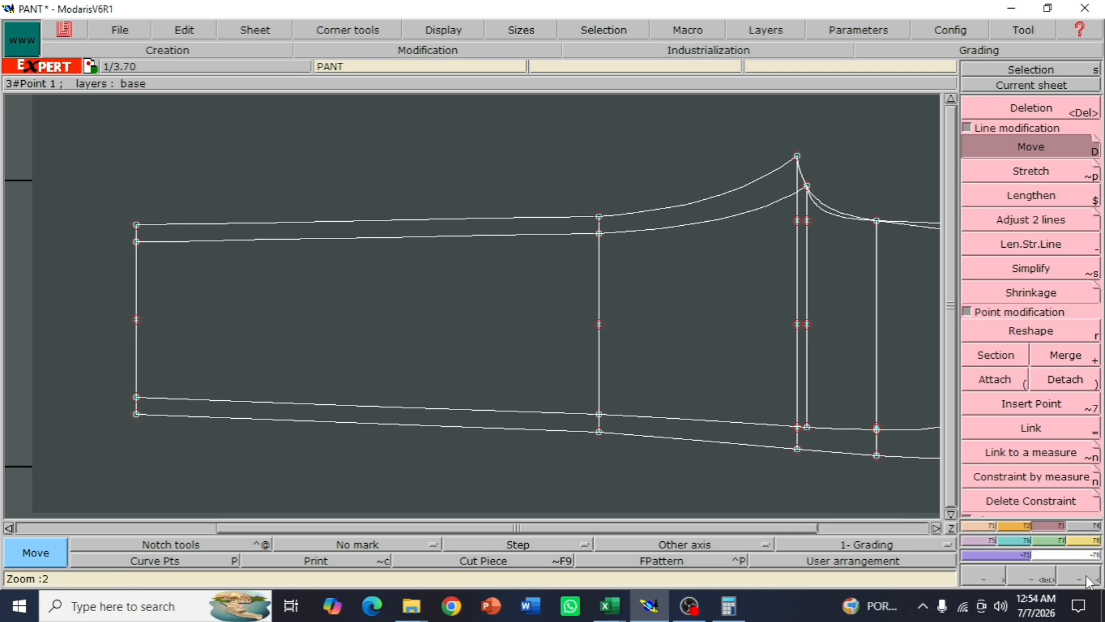
Display the curve handles on the front and back inseams between the knee and the crotch
key(Return)
drag(203, 219, 640, 394)
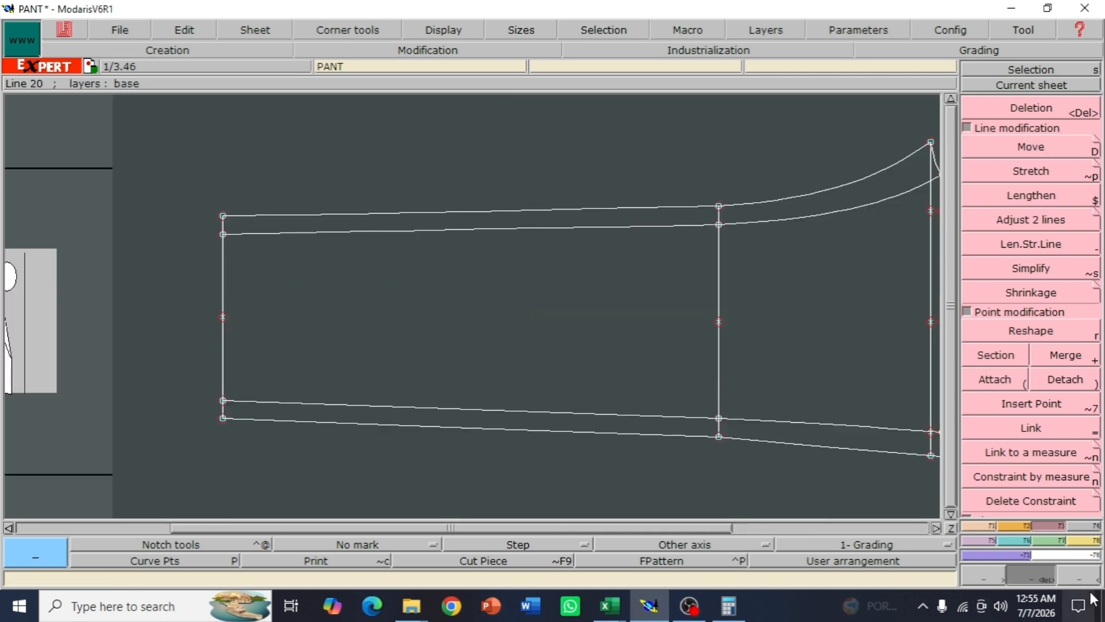
key(less)
key(Return)
drag(551, 206, 735, 298)
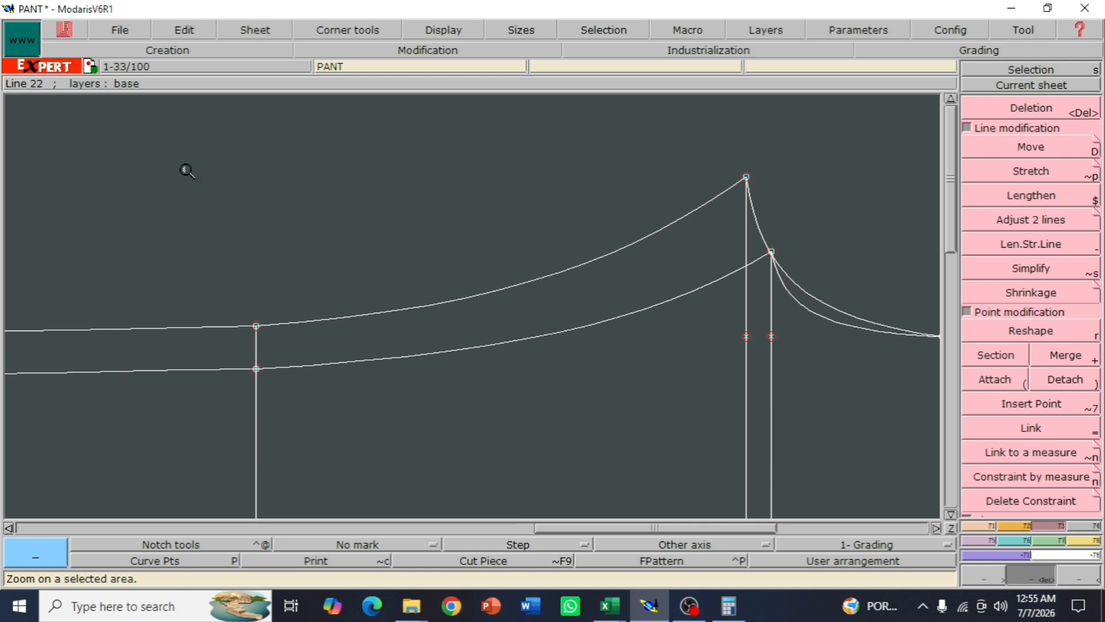
drag(187, 171, 778, 445)
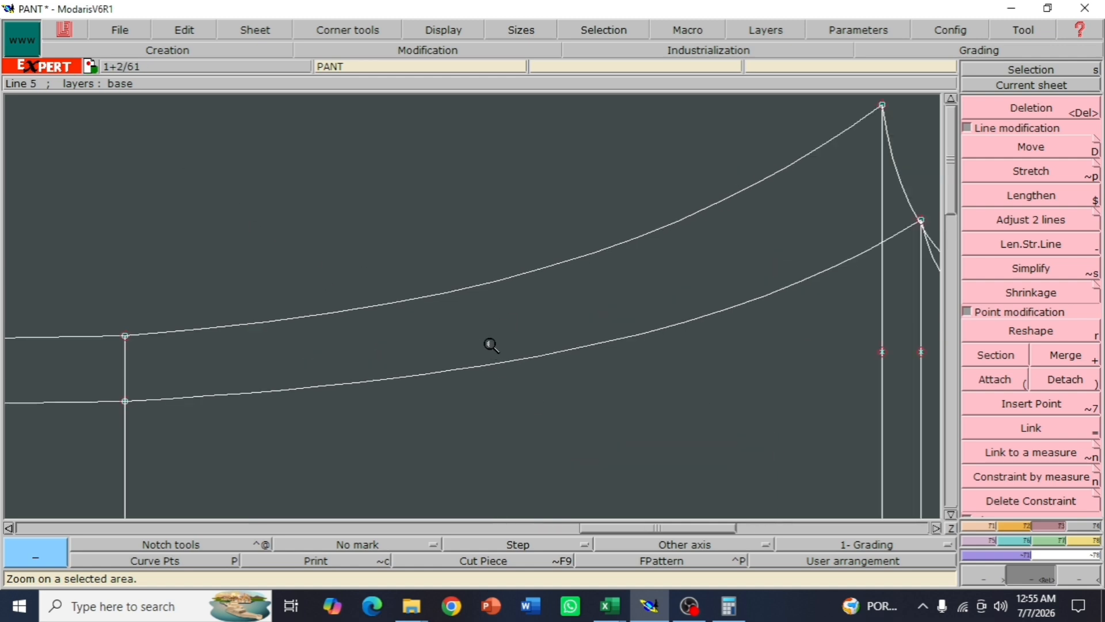
click(441, 33)
click(443, 248)
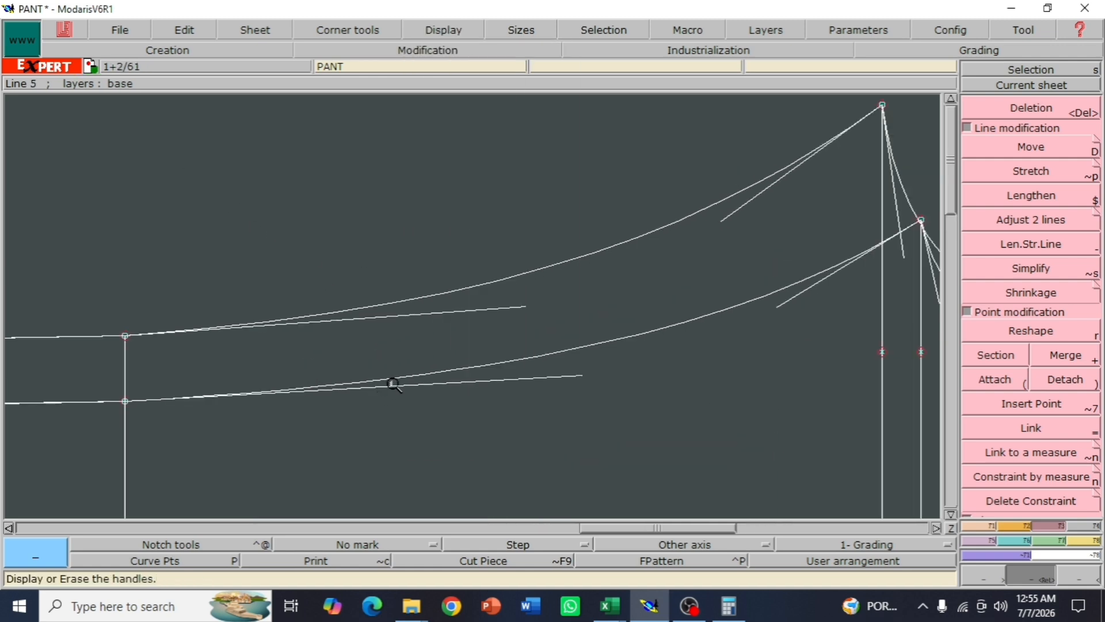
Flatten the back inseam curve between the knee and the crotch by repositioning the crotch handle and shortening the knee handle
key(r)
click(728, 216)
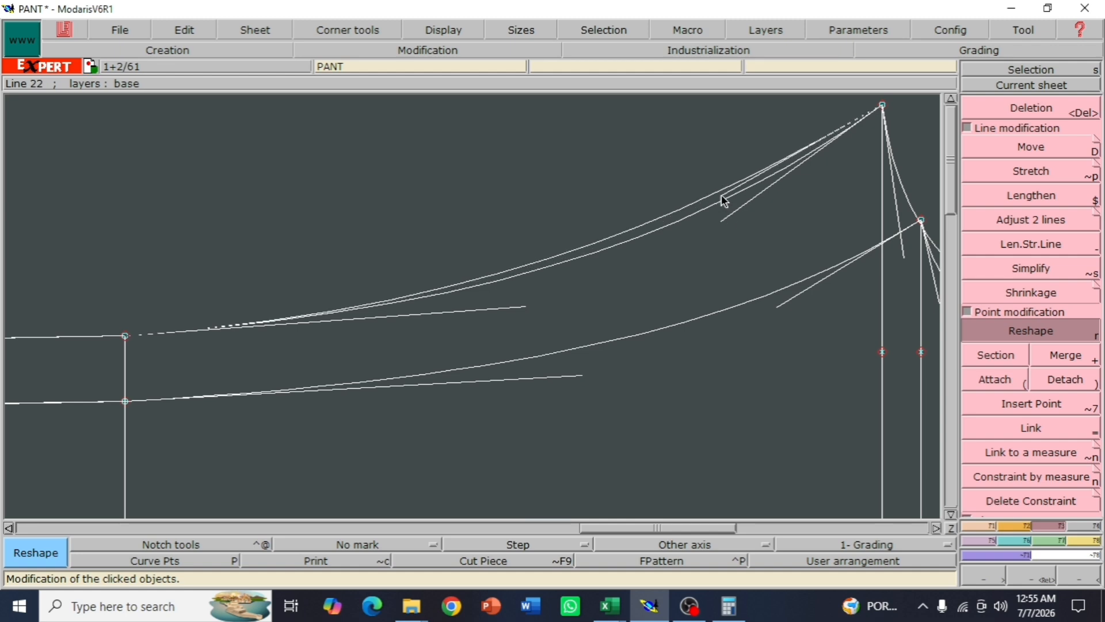
click(720, 194)
click(519, 309)
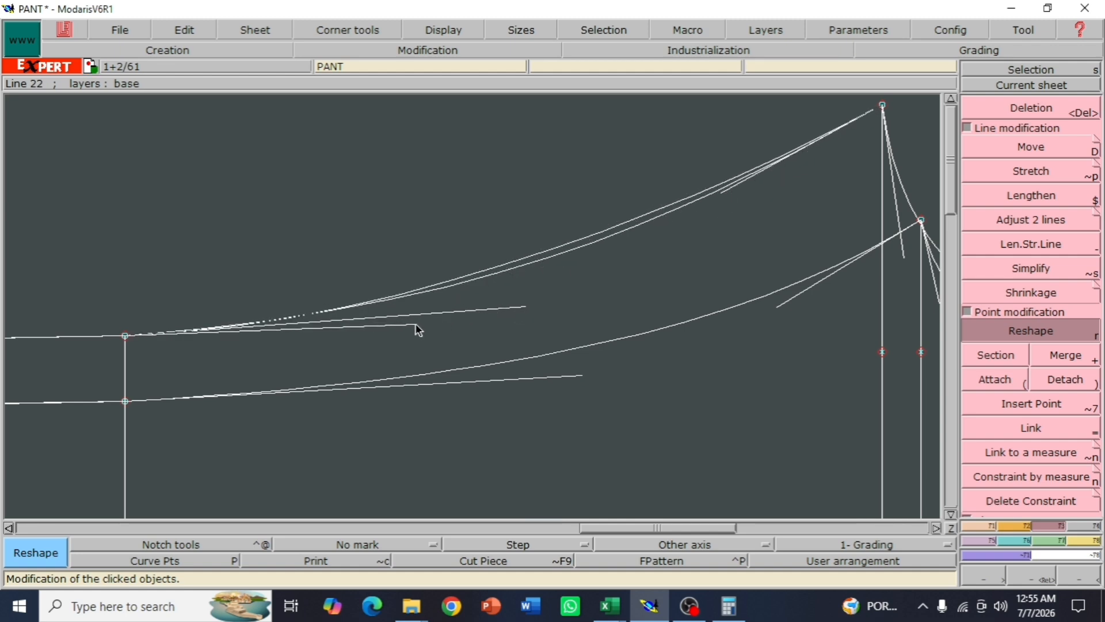
click(397, 332)
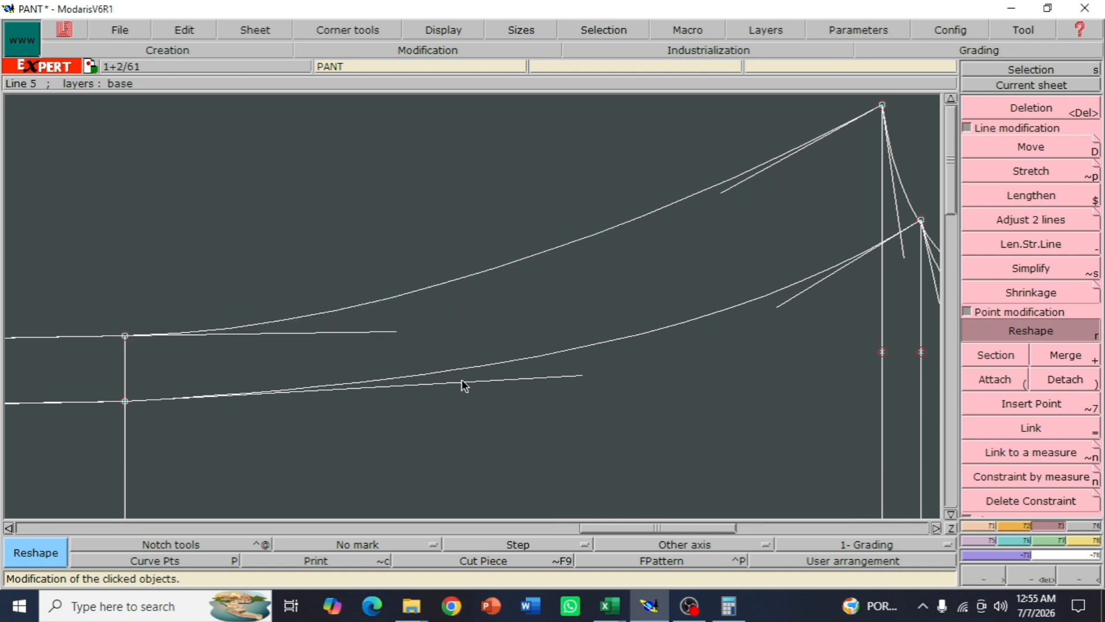
click(386, 332)
click(377, 332)
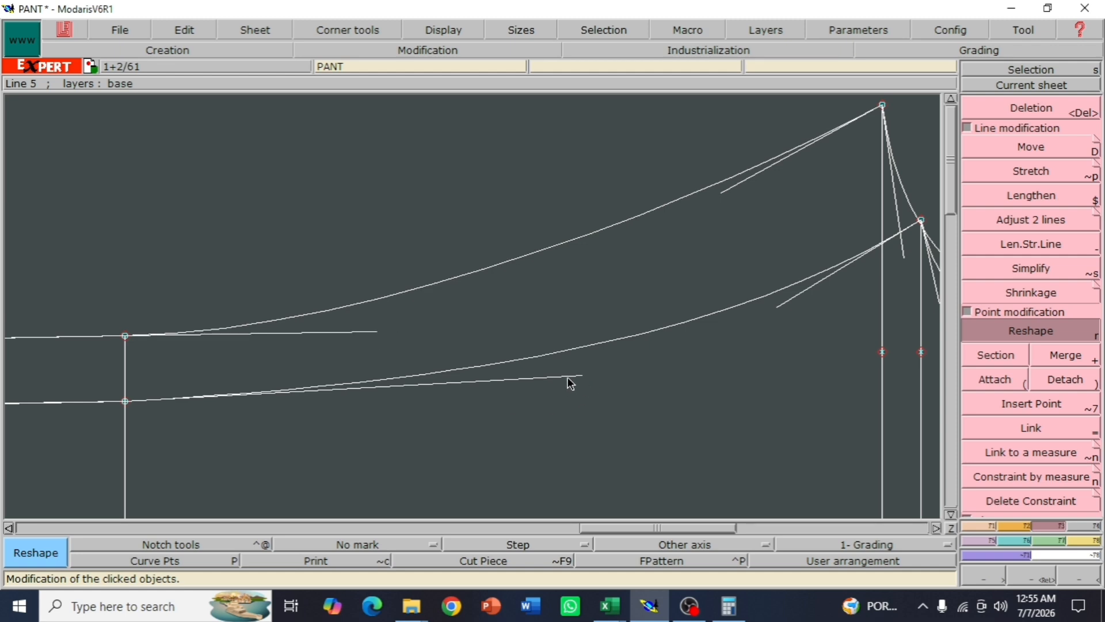
Adjust both handles of the front inseam curve between the knee and the crotch, slightly shortening the knee handle
click(572, 380)
click(573, 378)
click(781, 306)
click(779, 302)
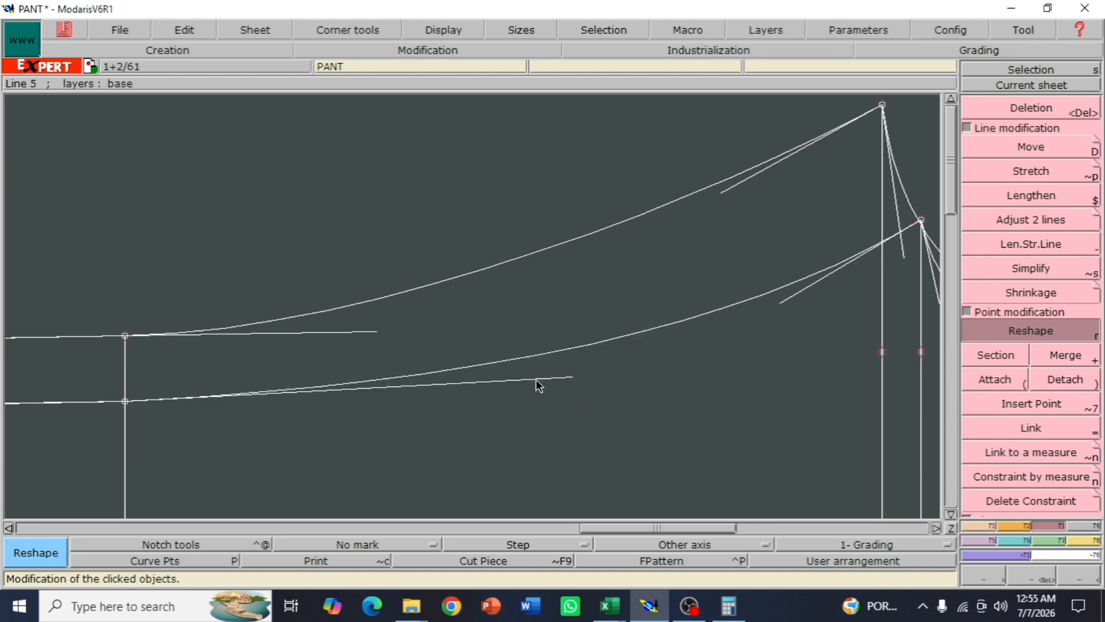
click(551, 379)
click(560, 378)
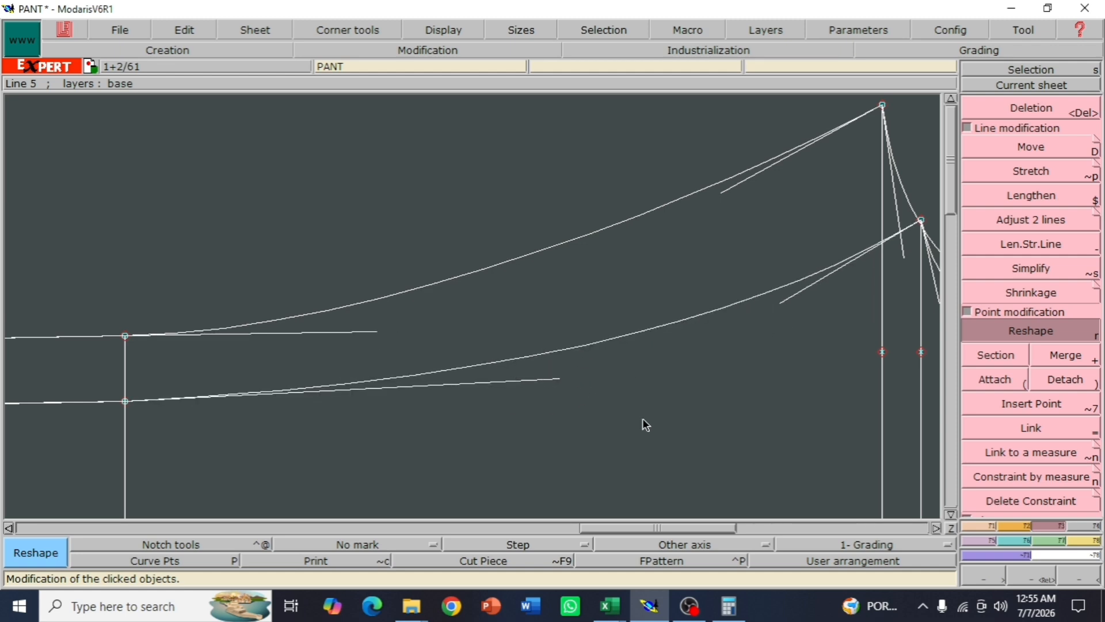
Hide the curve handles on the complete pant pattern
click(1074, 567)
click(1076, 569)
click(1076, 570)
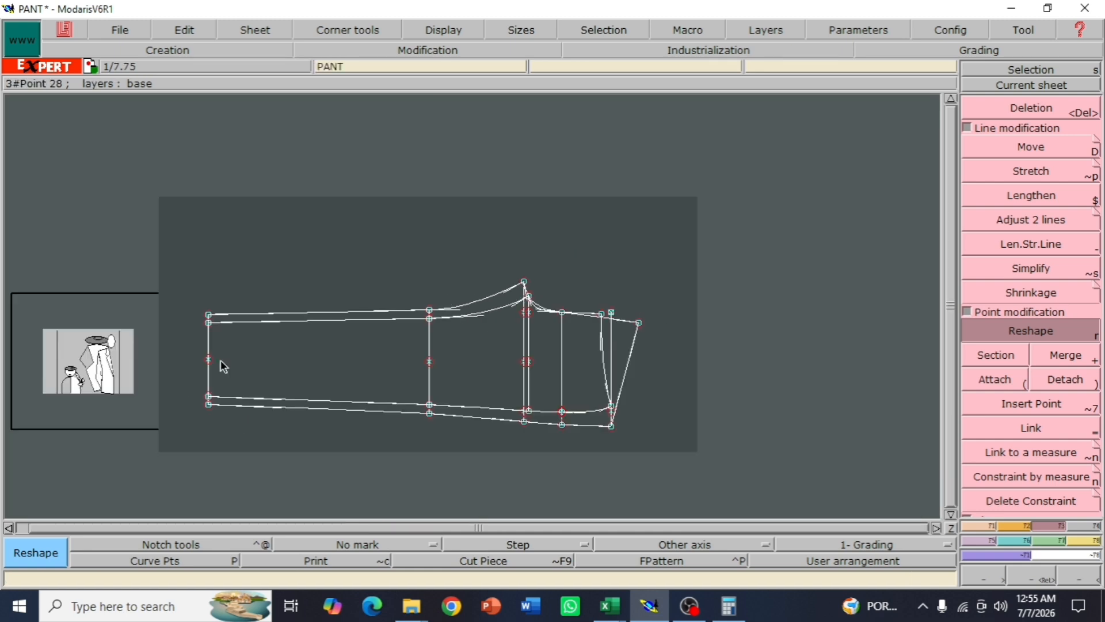
key(Return)
drag(146, 263, 684, 426)
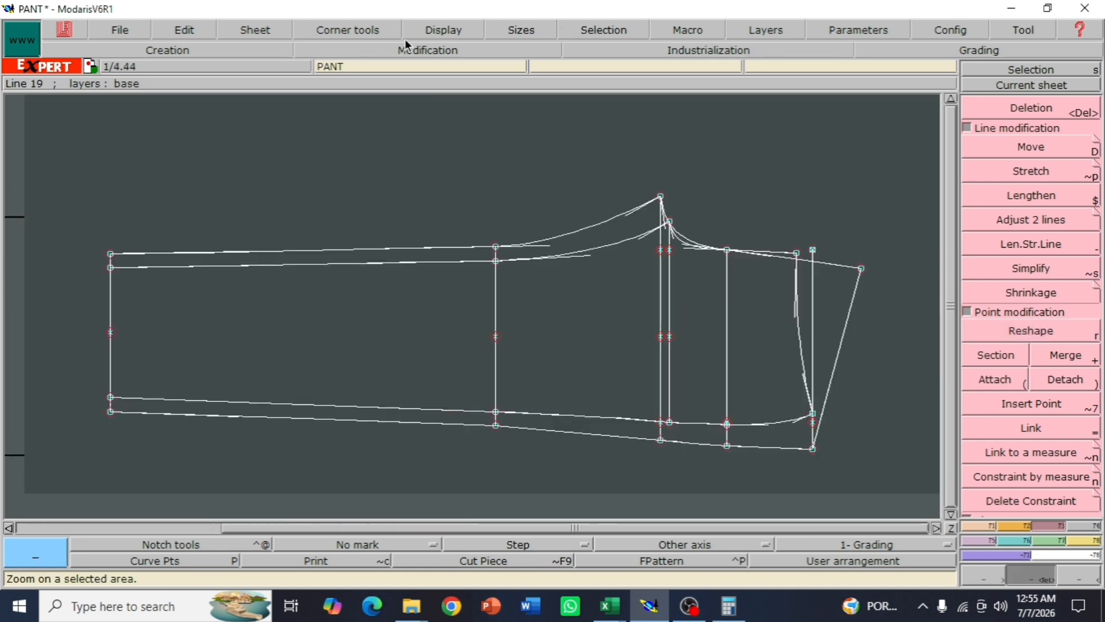
click(443, 30)
click(454, 233)
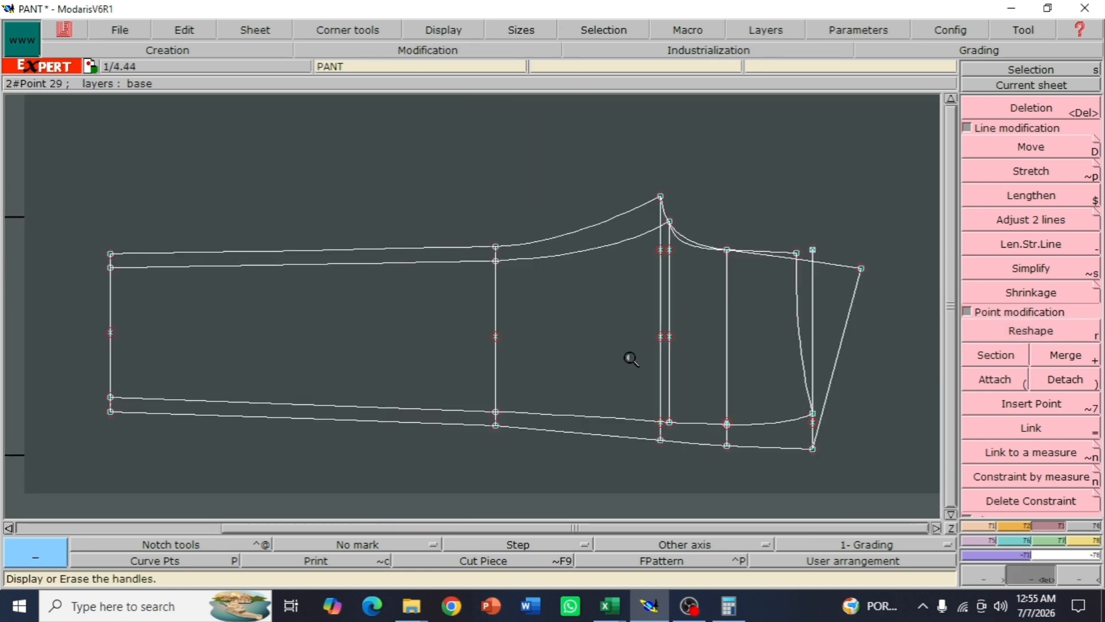
Delete the straight waist construction line, both crotch-level construction lines and the leftover points along the crotch lines
drag(486, 173, 869, 482)
key(Delete)
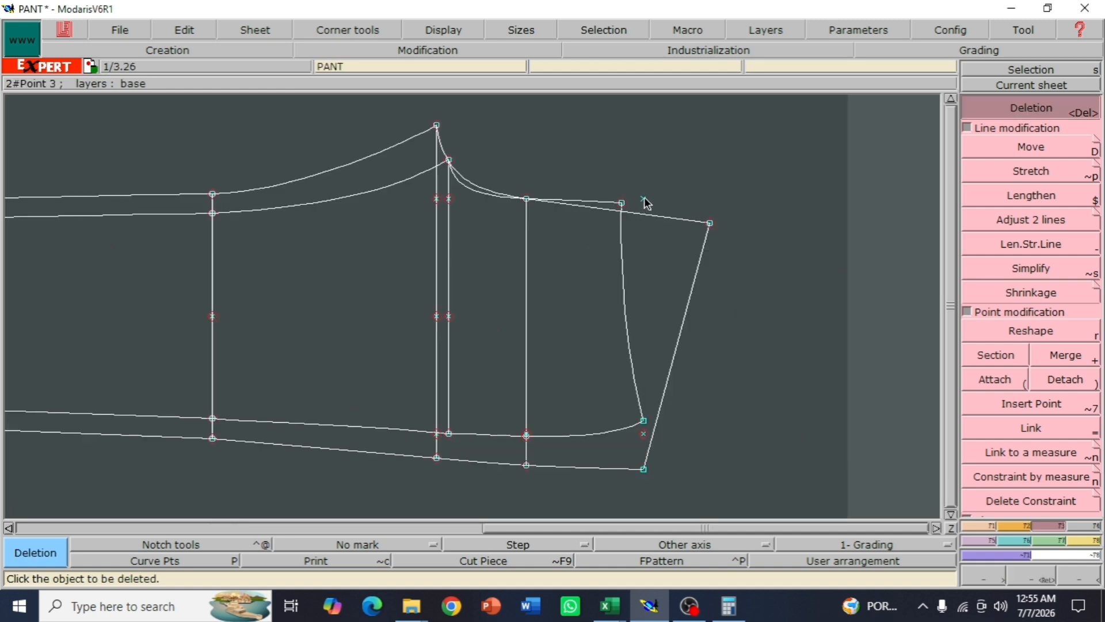
click(448, 345)
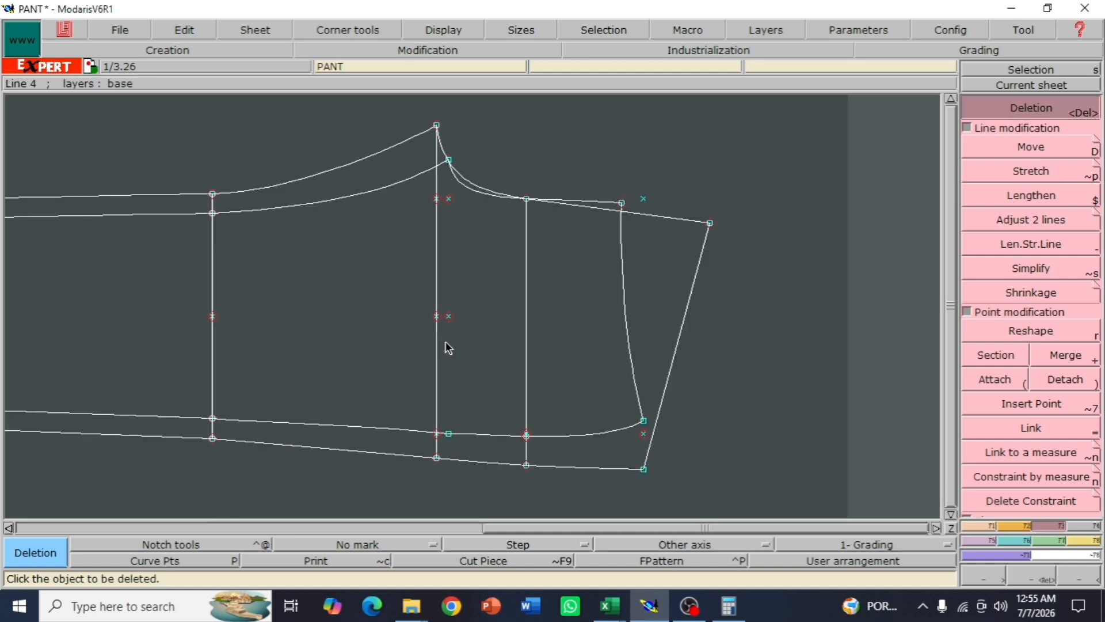
click(437, 345)
drag(431, 183, 466, 339)
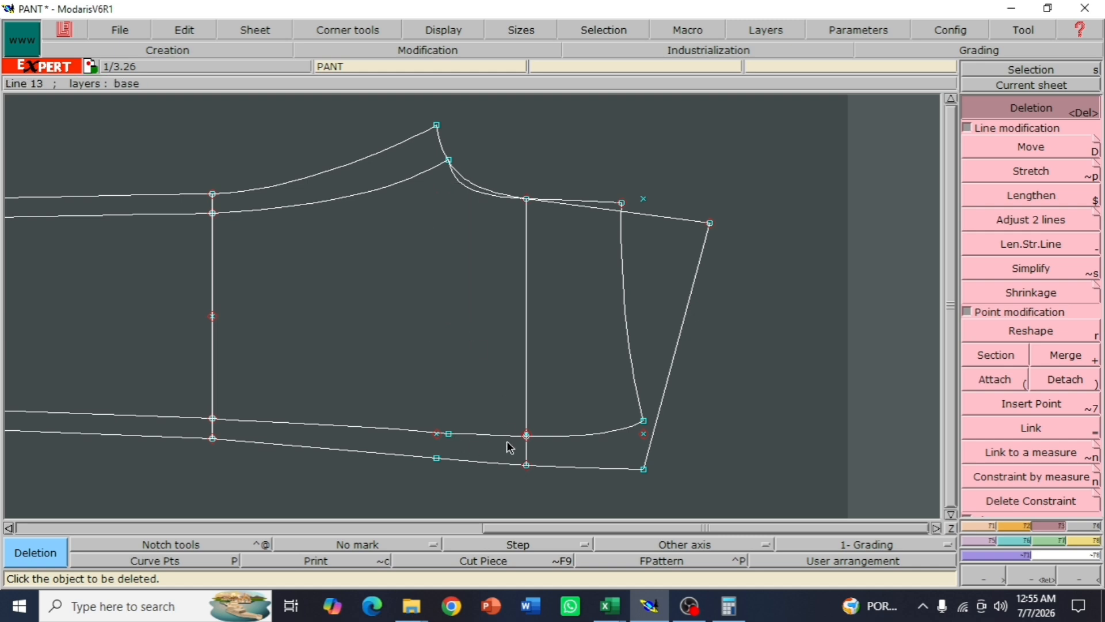
Merge the two front side seam segments at their common point on the former crotch line
key(plus)
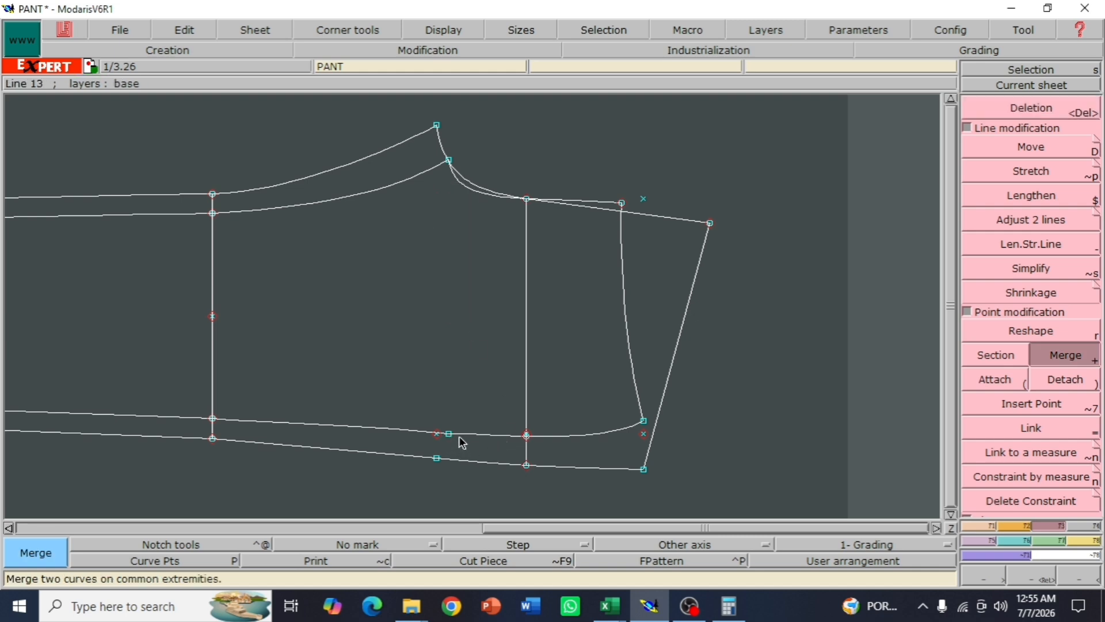
key(Return)
drag(394, 394, 514, 465)
key(plus)
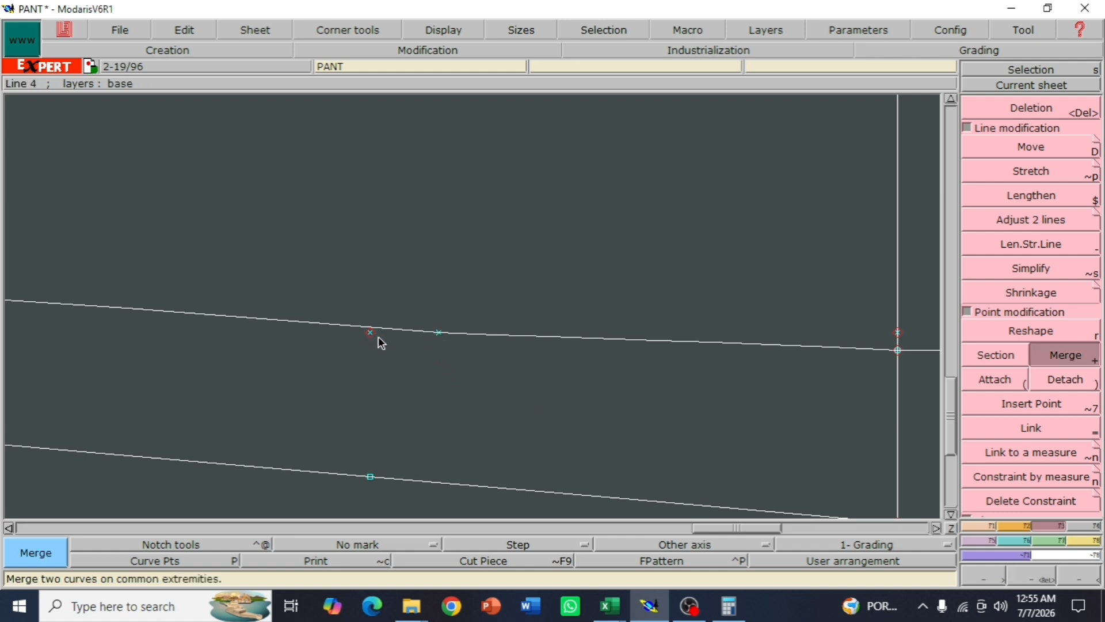
Delete the stray construction points beside the front side seam at crotch level and at the waist
key(Delete)
click(1075, 581)
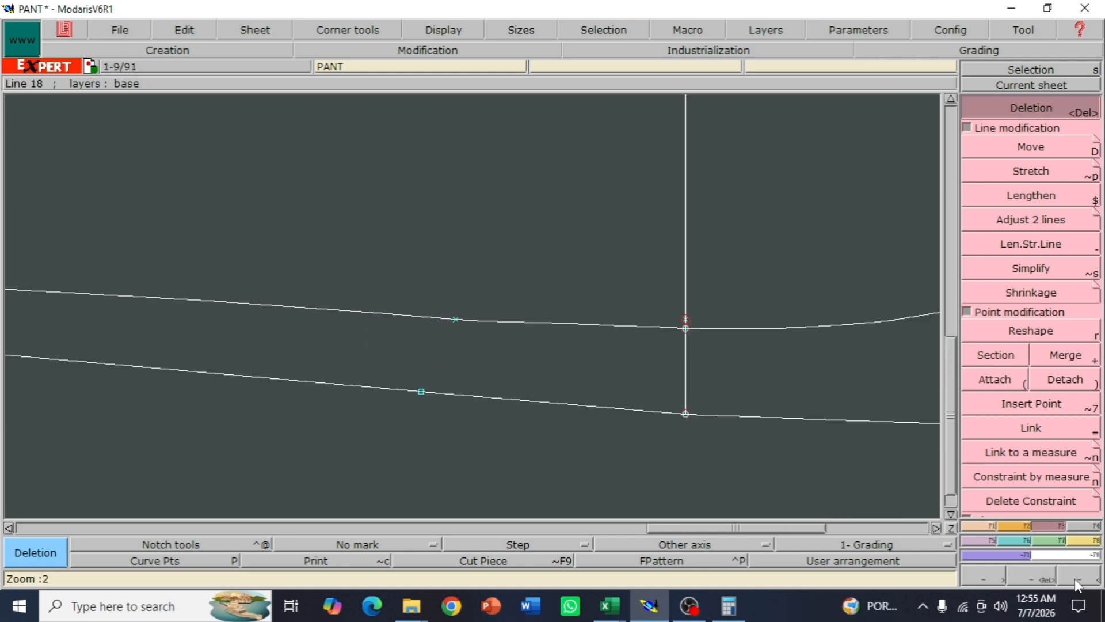
click(1075, 578)
click(1076, 577)
key(Return)
drag(158, 228, 650, 342)
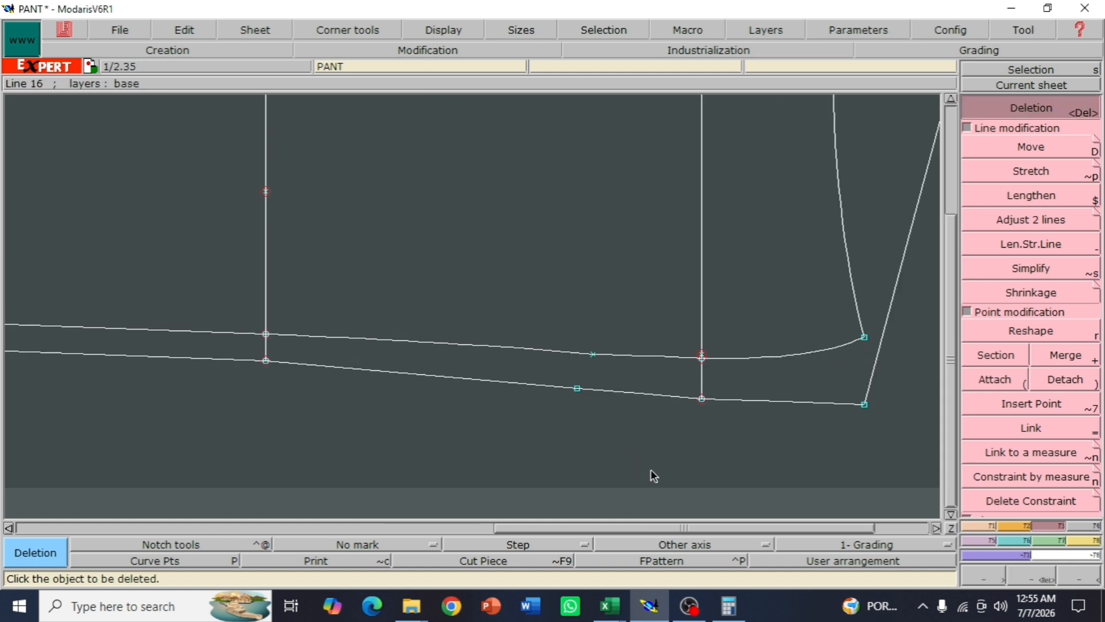
Reshape the front waist point at the centre front by dx 0 and dy -0.5 cm
click(1075, 578)
click(1075, 578)
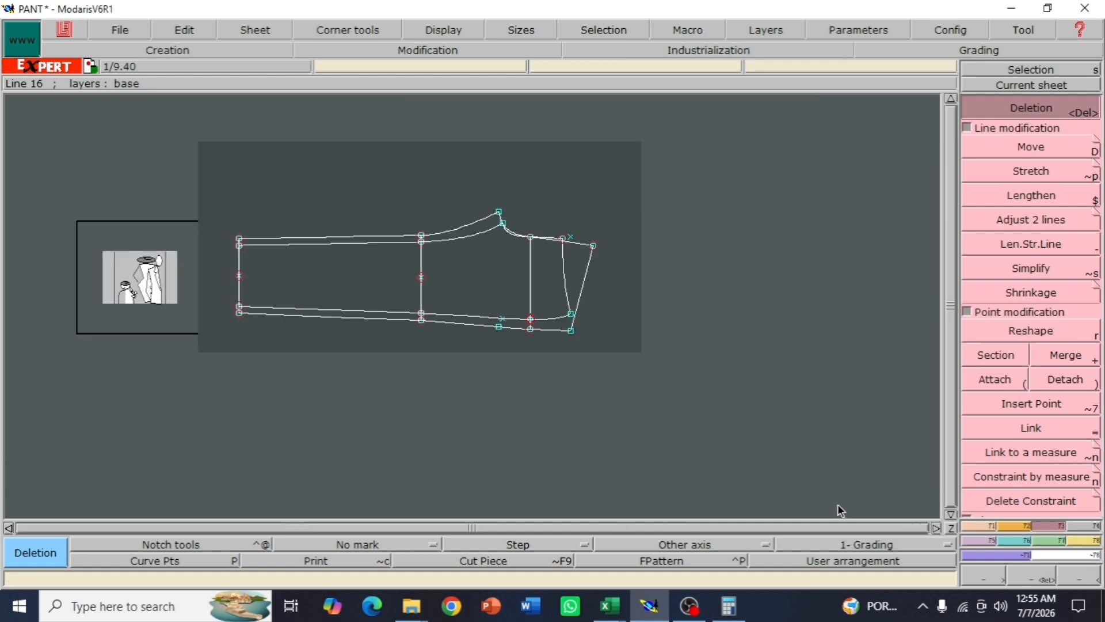
key(Return)
drag(578, 272, 742, 332)
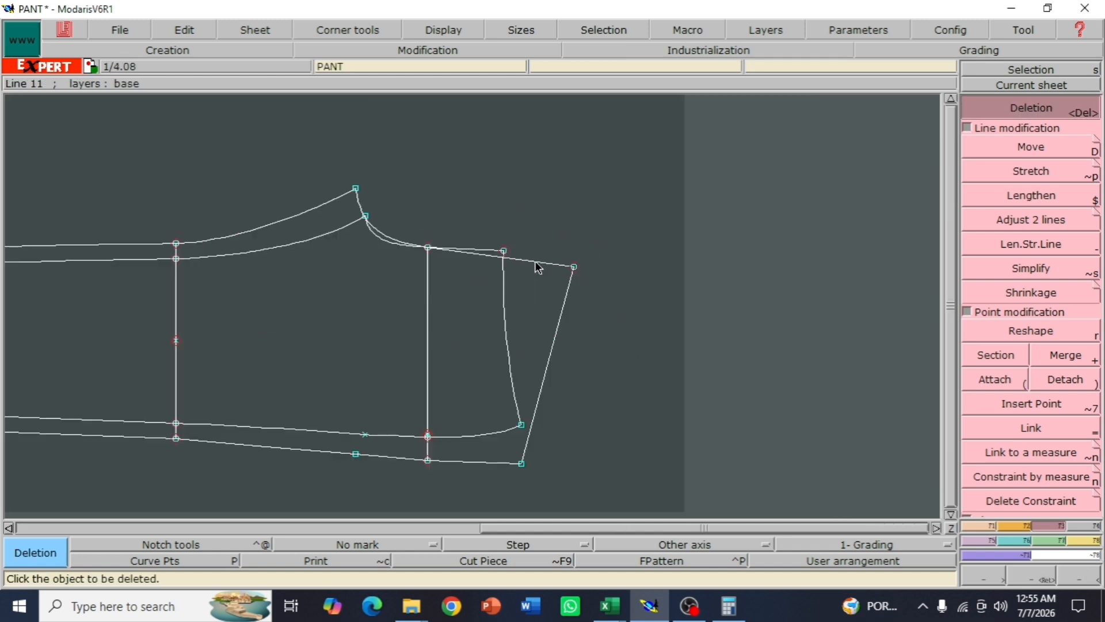
key(Return)
drag(278, 184, 622, 358)
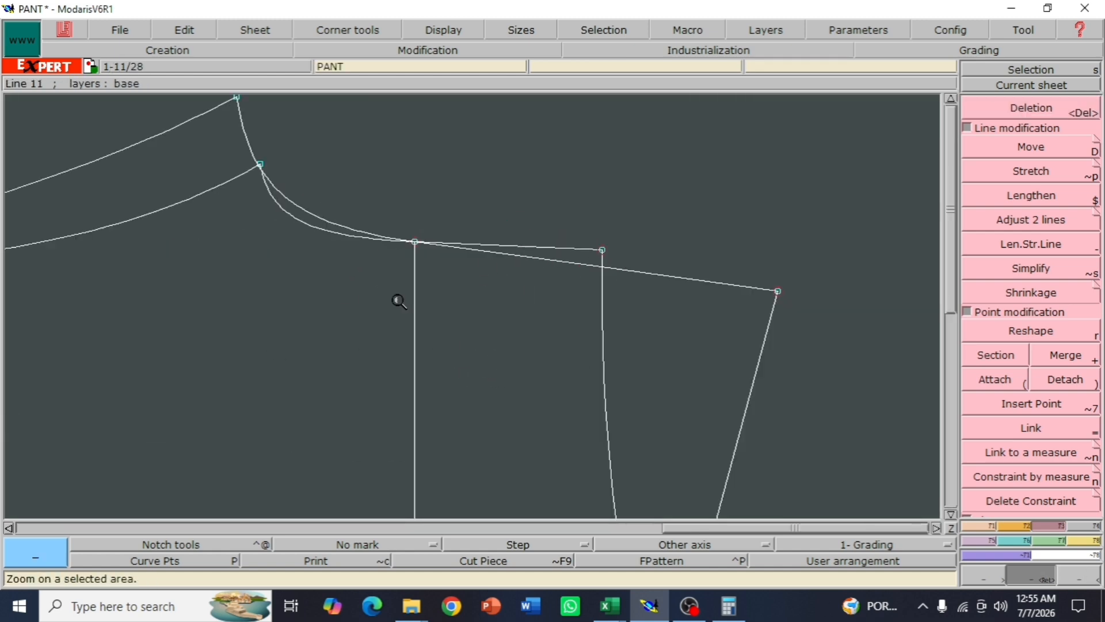
key(r)
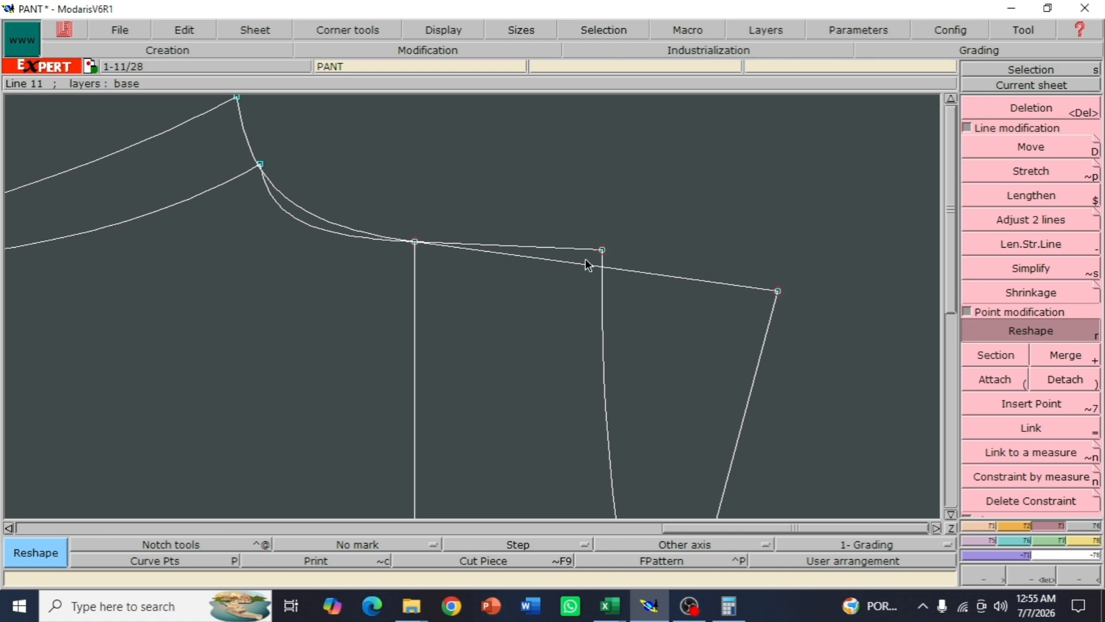
click(602, 252)
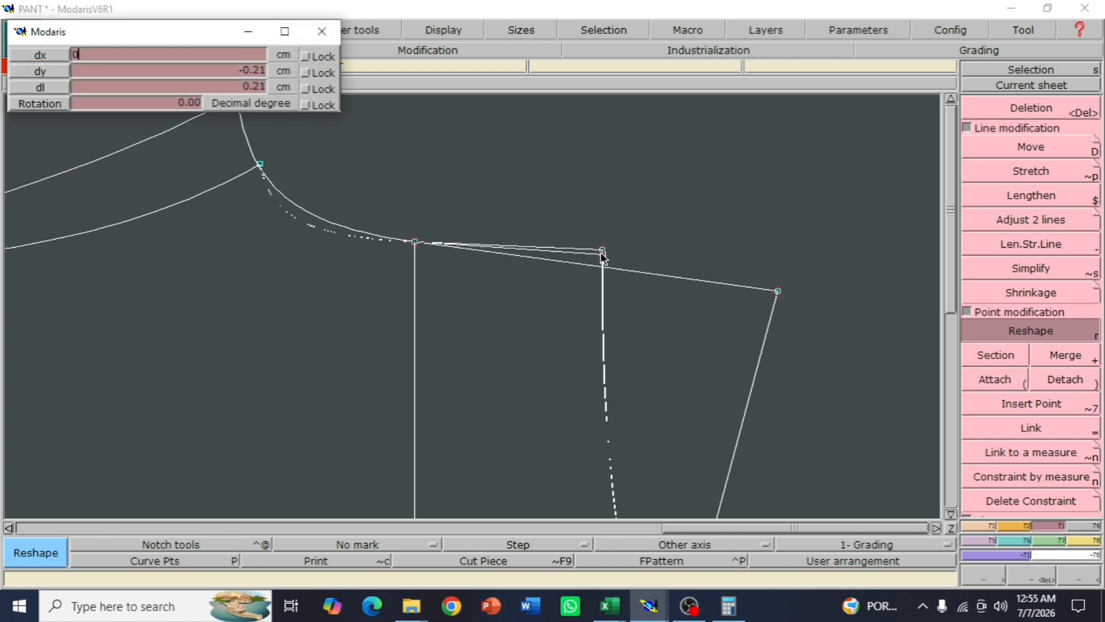
key(Tab)
text(-.5)
key(Return)
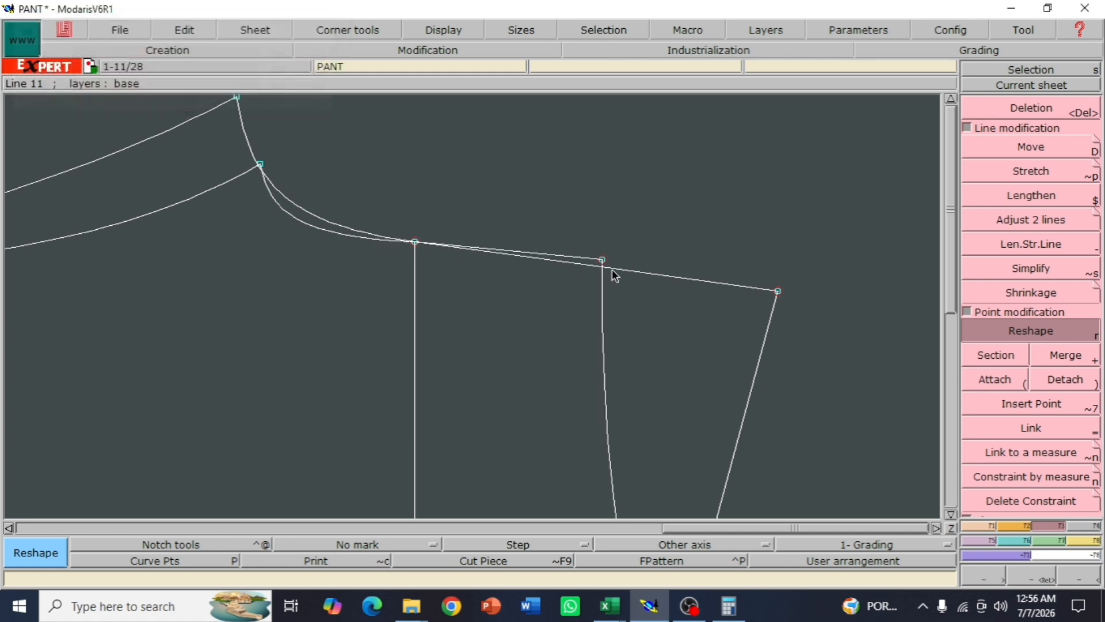
Reshape the front waist point at the side seam by shifting it vertically outward, away from the centre front
click(1077, 573)
click(1076, 573)
key(Return)
drag(405, 333, 596, 413)
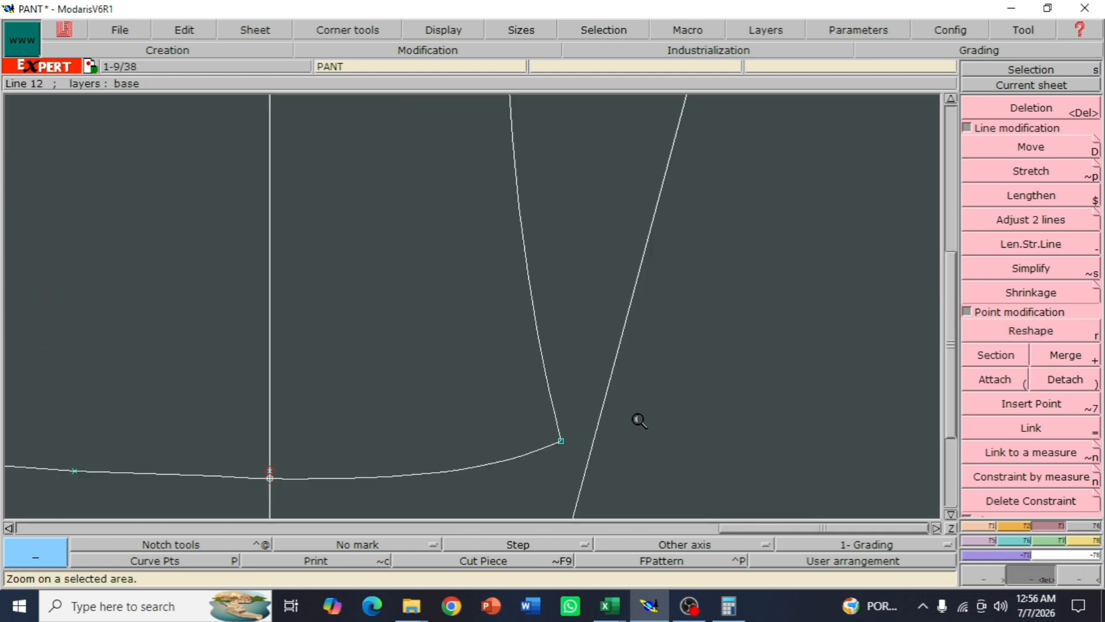
key(r)
click(561, 442)
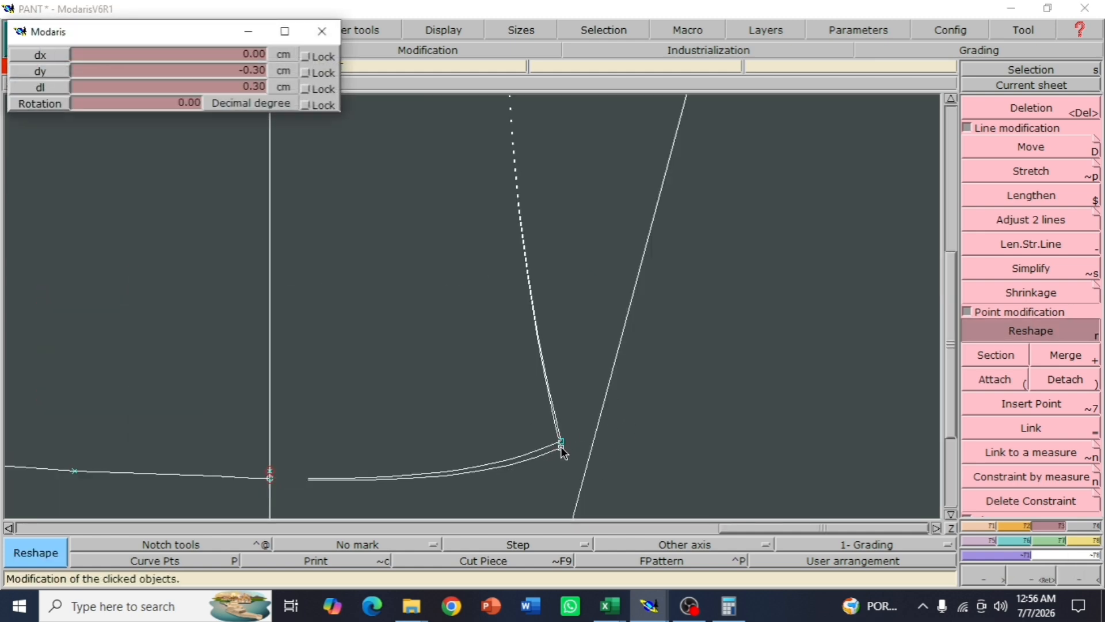
click(592, 460)
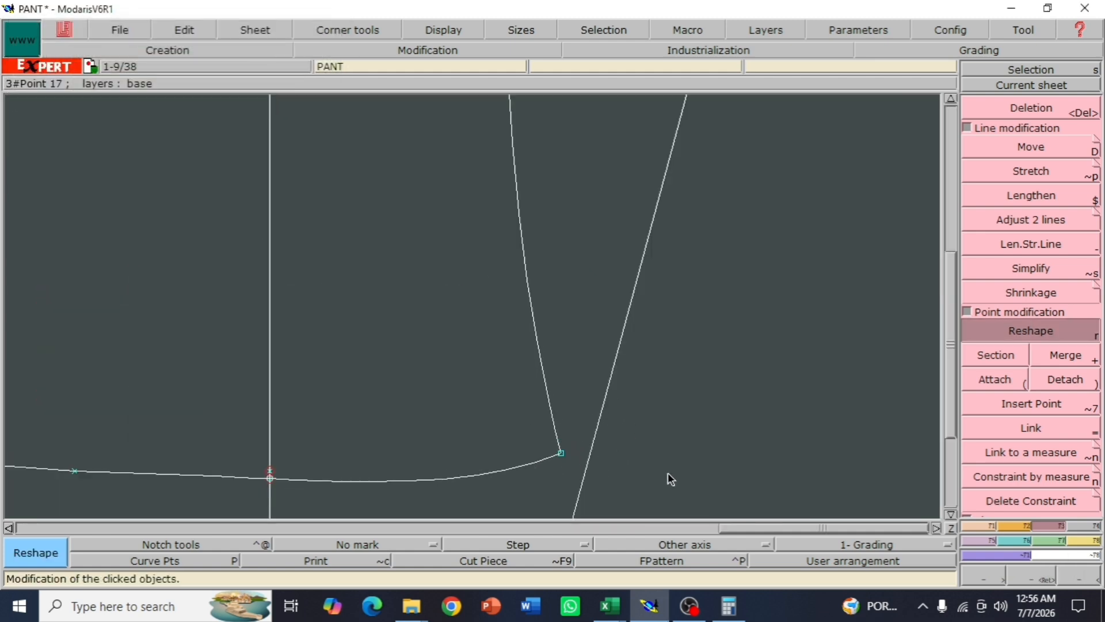
Display the curve handles with the front side seam between hip and waist in close view
click(1076, 575)
key(Return)
drag(242, 314, 611, 431)
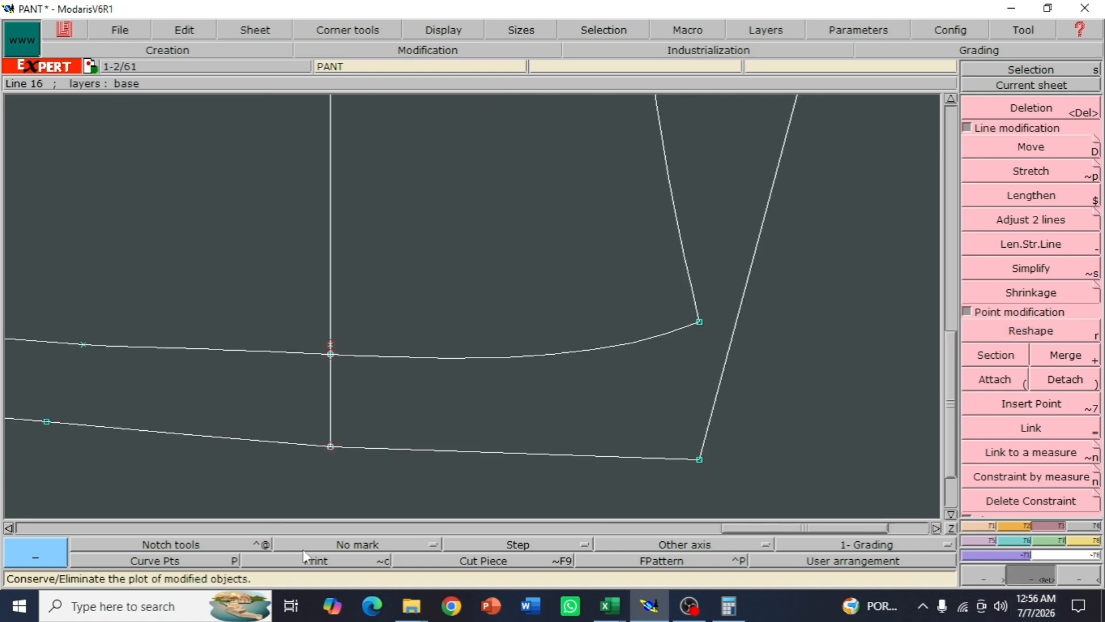
click(451, 30)
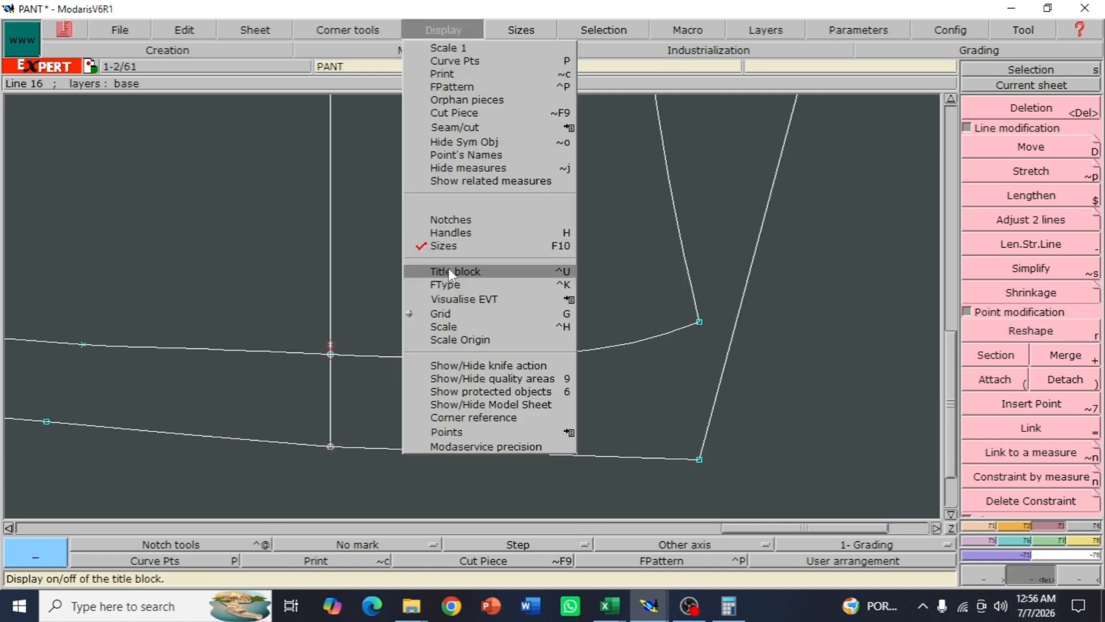
click(461, 235)
Reshape the front side seam between hip and waist into a smoother curve by adjusting its handles at both ends
key(r)
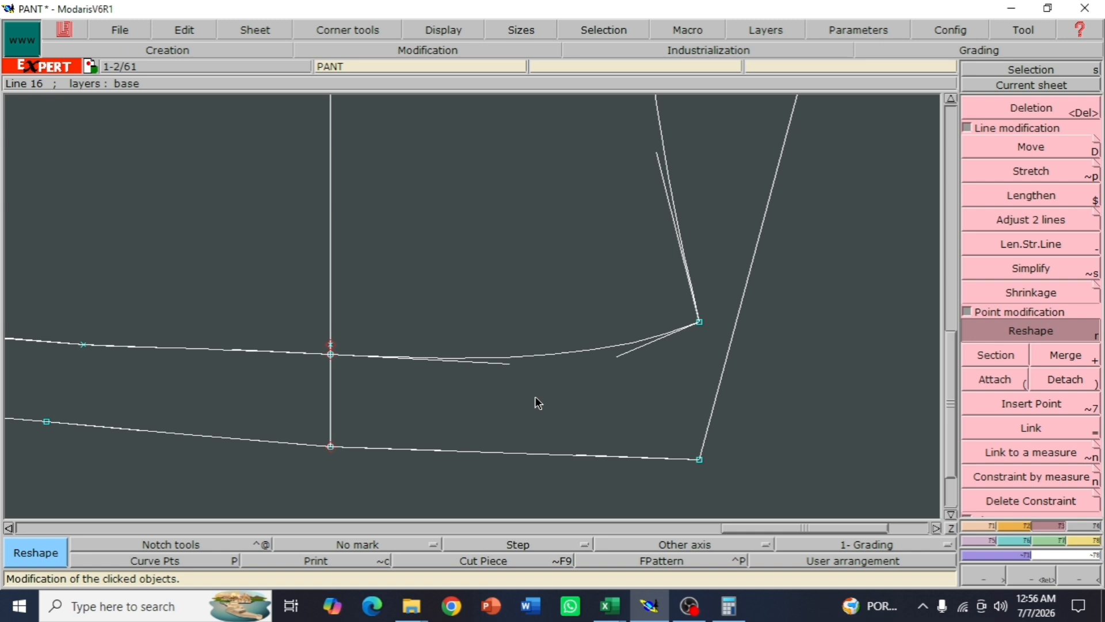
click(502, 365)
click(503, 355)
click(618, 357)
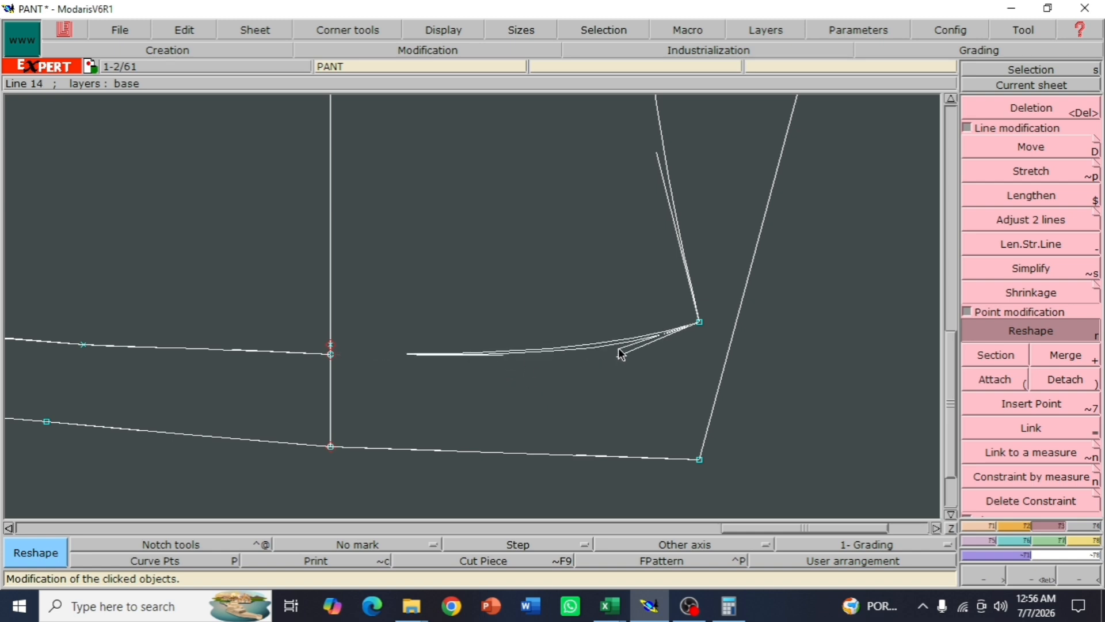
click(620, 350)
click(494, 355)
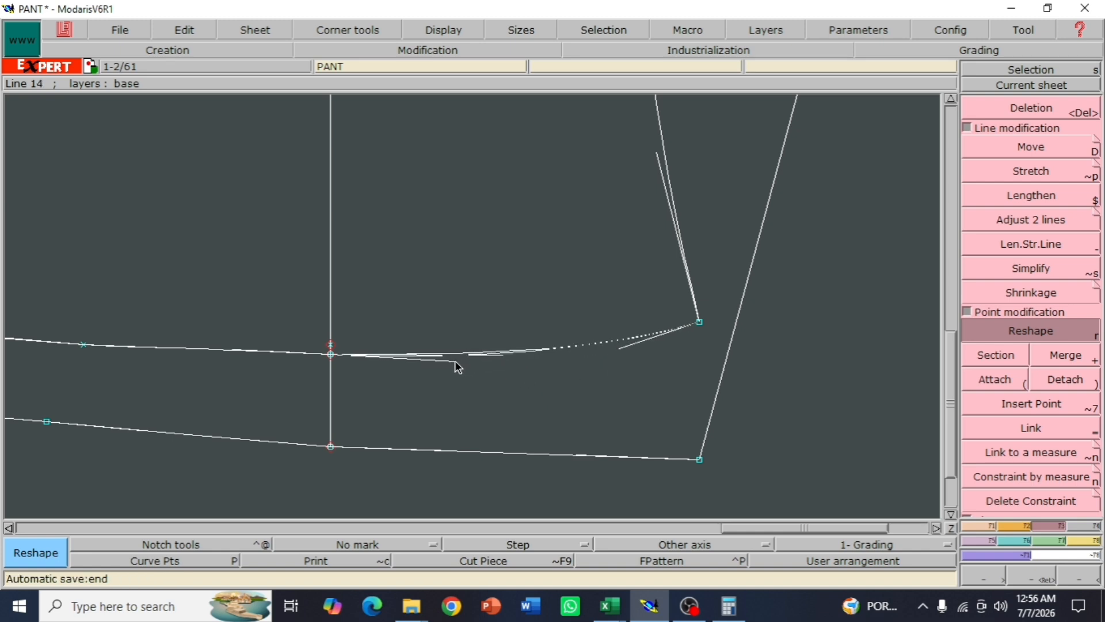
Reshape the back and front inseam curves above the knee line by adjusting their knee-end handles to continue smoothly from the lower leg
click(1082, 574)
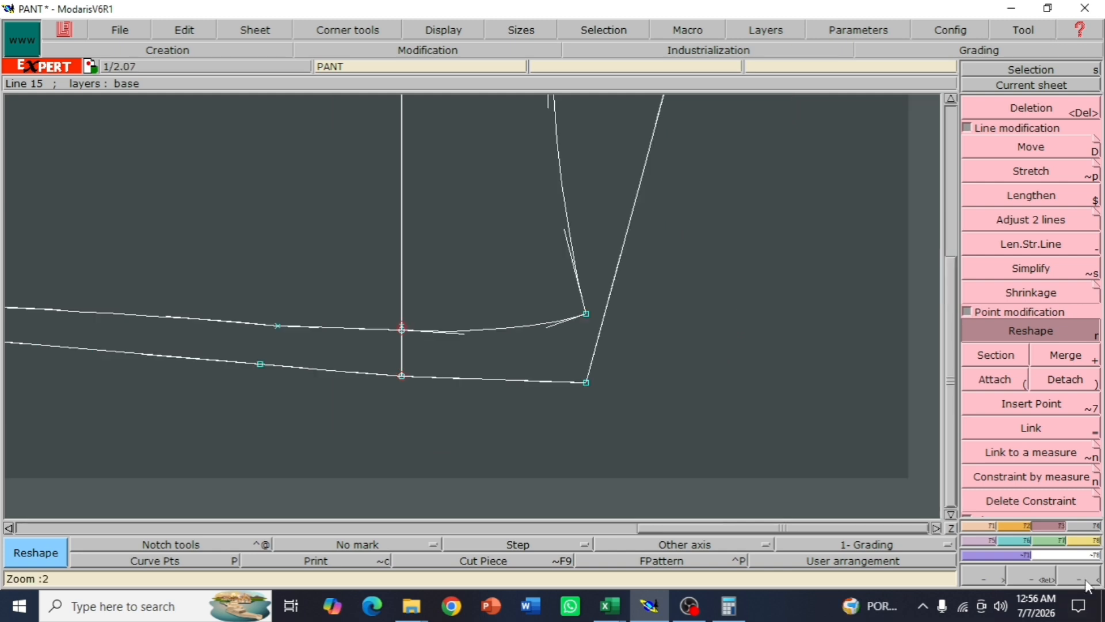
click(1082, 573)
click(1082, 573)
key(Return)
drag(91, 172, 599, 306)
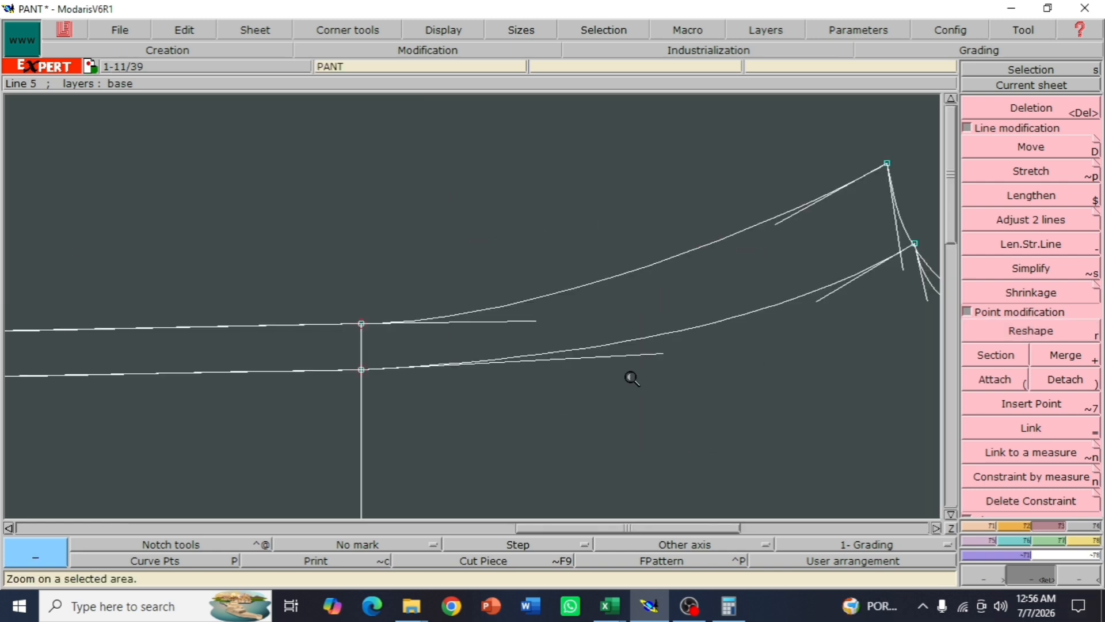
drag(289, 240, 625, 390)
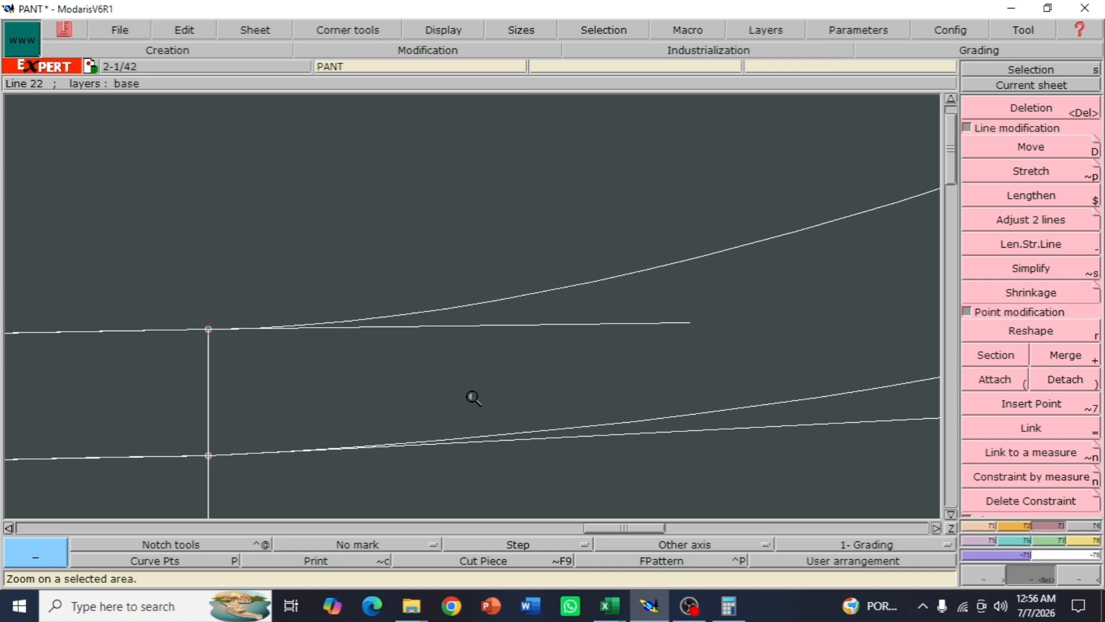
key(r)
click(689, 324)
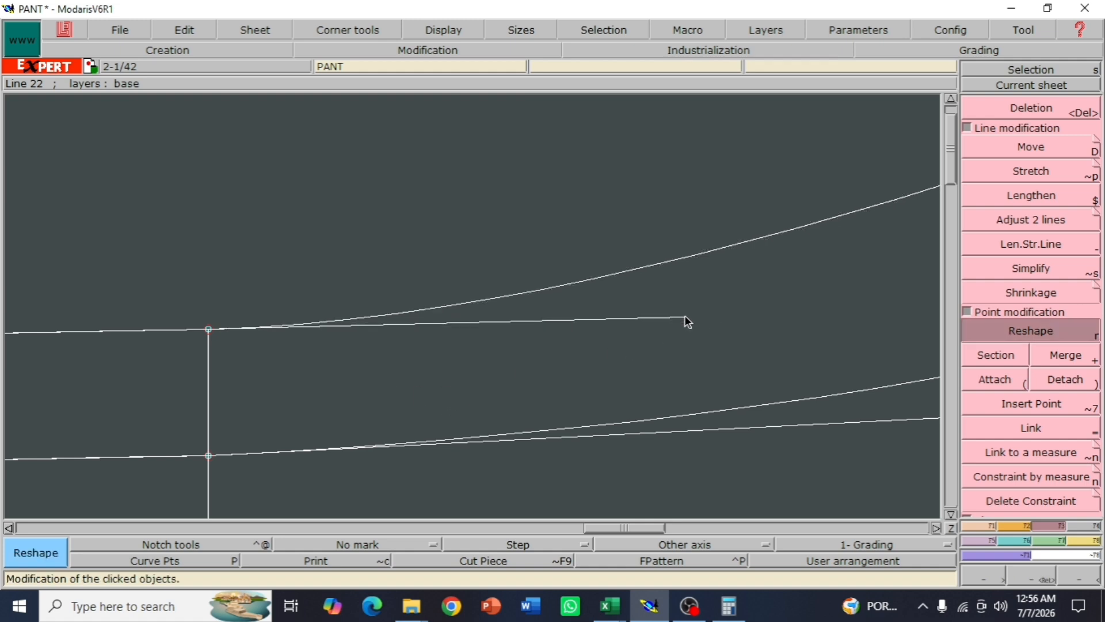
click(685, 315)
click(768, 425)
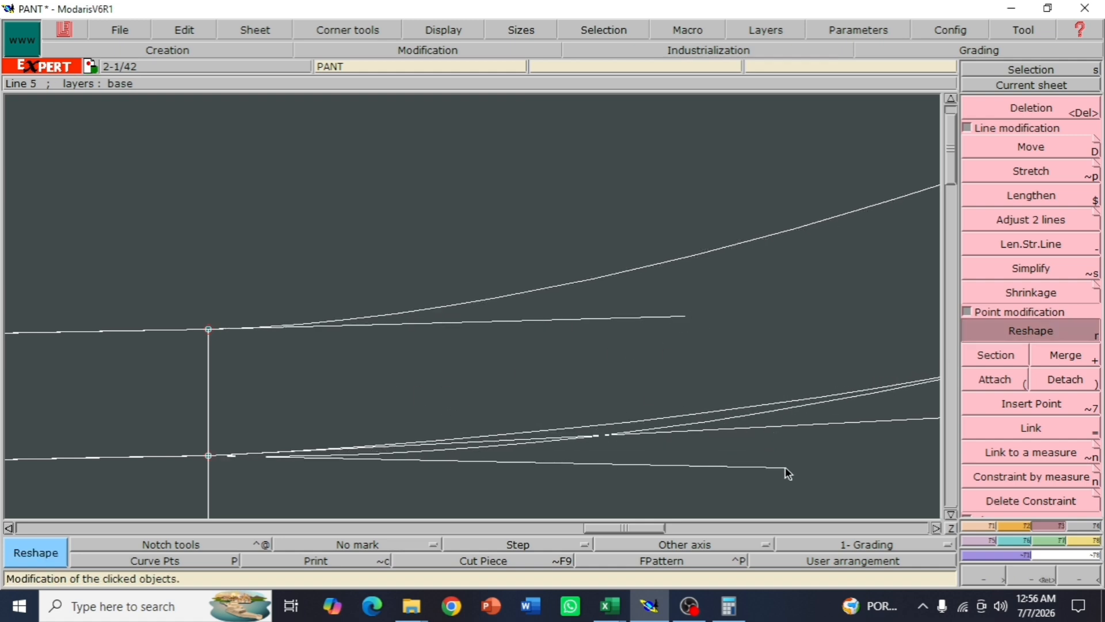